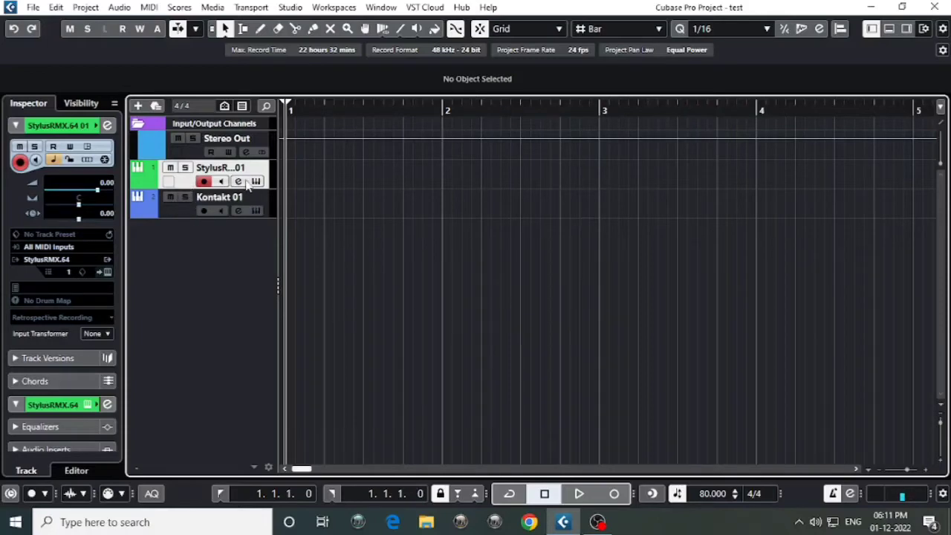
Step: Open the StylusRMX instrument and browse the Groove Elements directory of its Core Library
key("e")
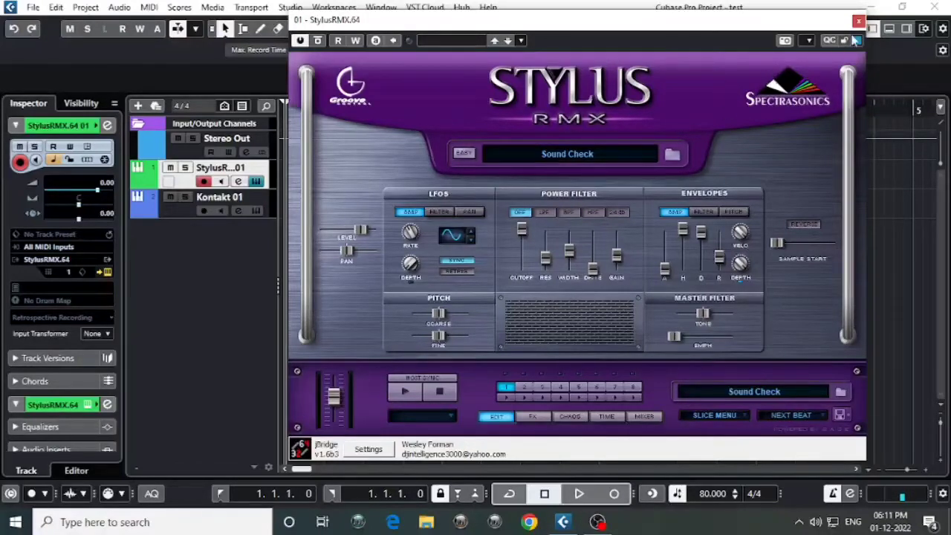
left_click(583, 152)
left_click(372, 138)
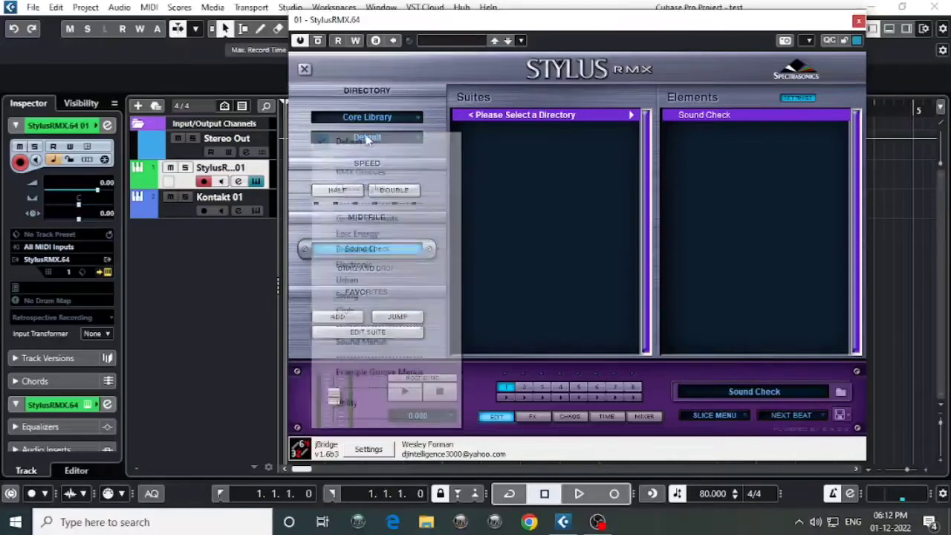
left_click(368, 172)
left_click(366, 138)
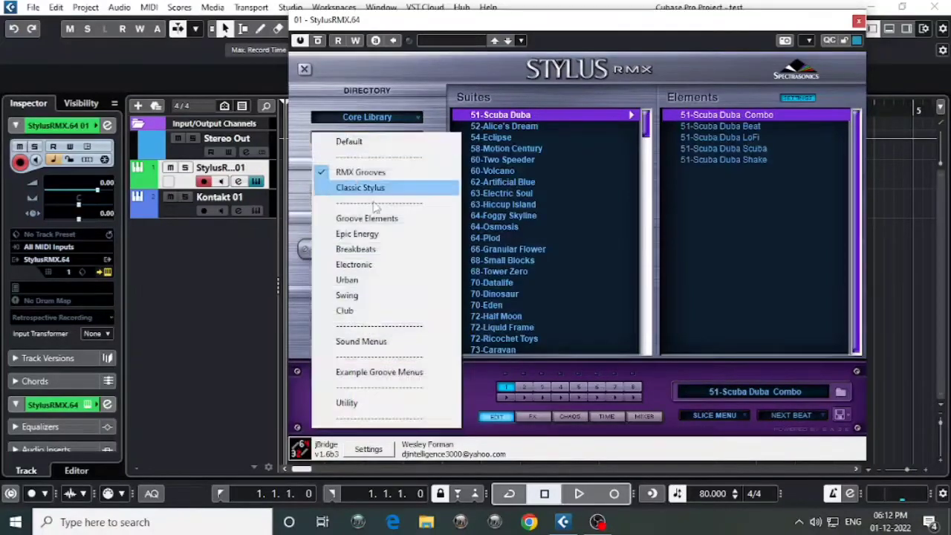
left_click(368, 215)
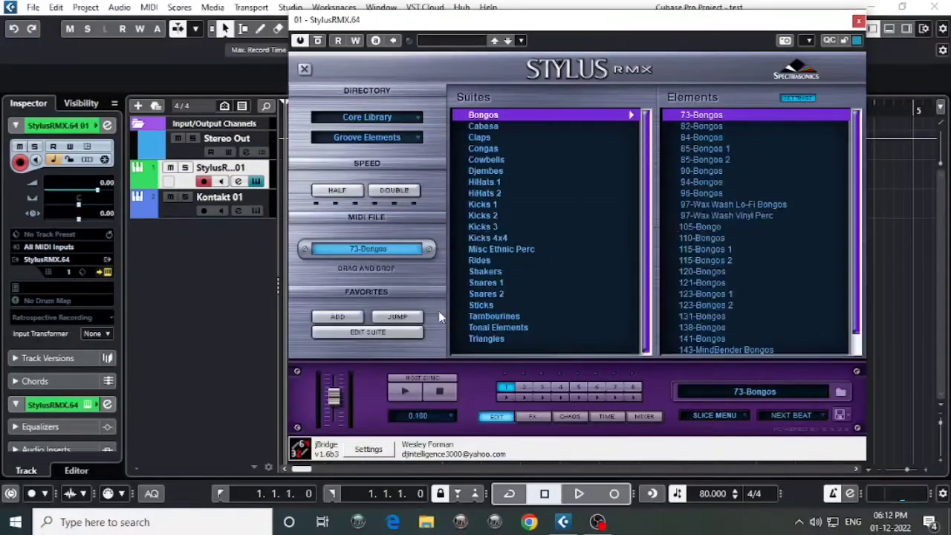
Step: Load the 90-LilBoy Kick element from the Kicks 1 suite and close the instrument window
left_click(480, 206)
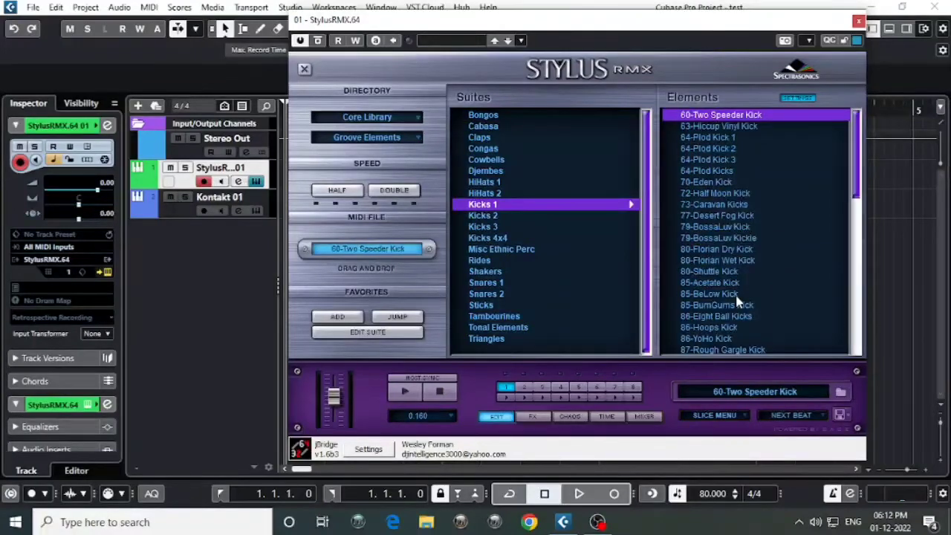
scroll(740, 293, "down", 4)
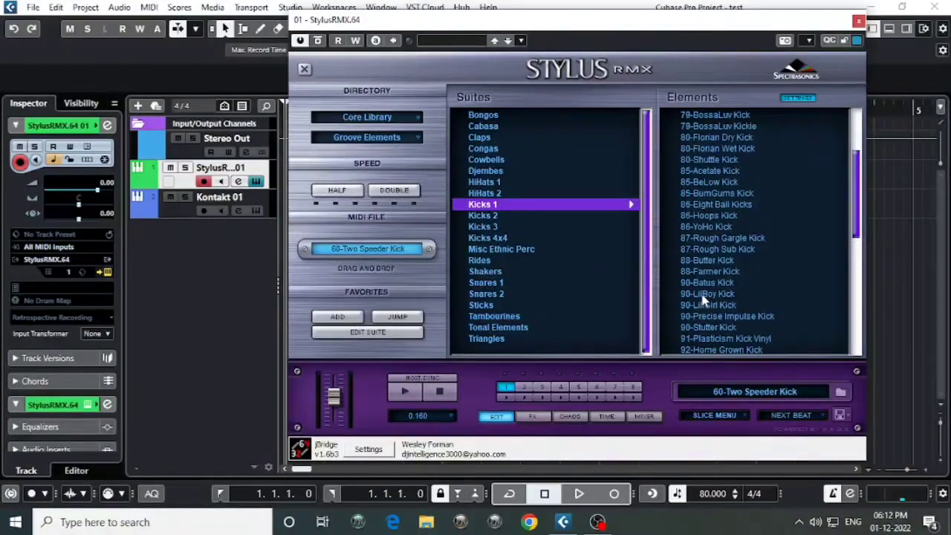
left_click(764, 295)
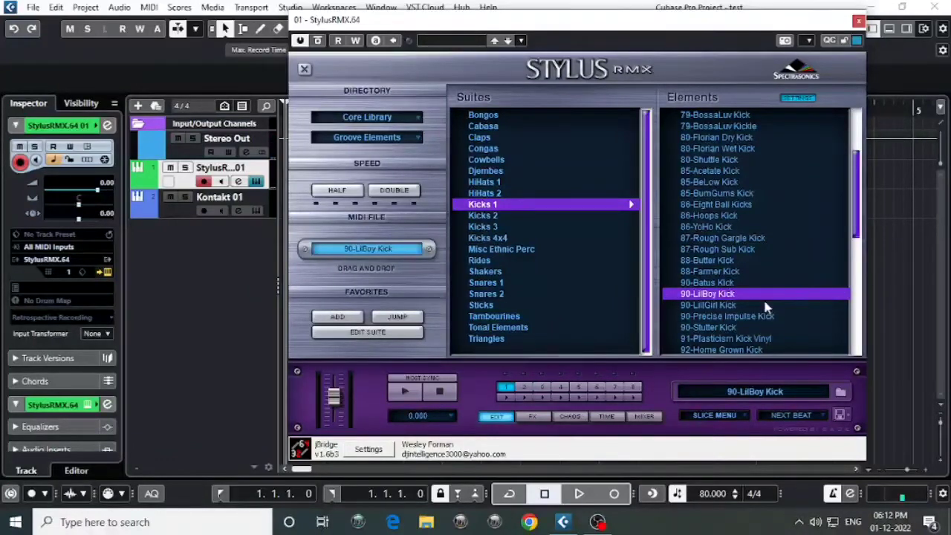
left_click(440, 396)
left_click(859, 20)
Step: Switch between the Kontakt and StylusRMX tracks, leaving the StylusRMX track selected and record-enabled
left_click(177, 195)
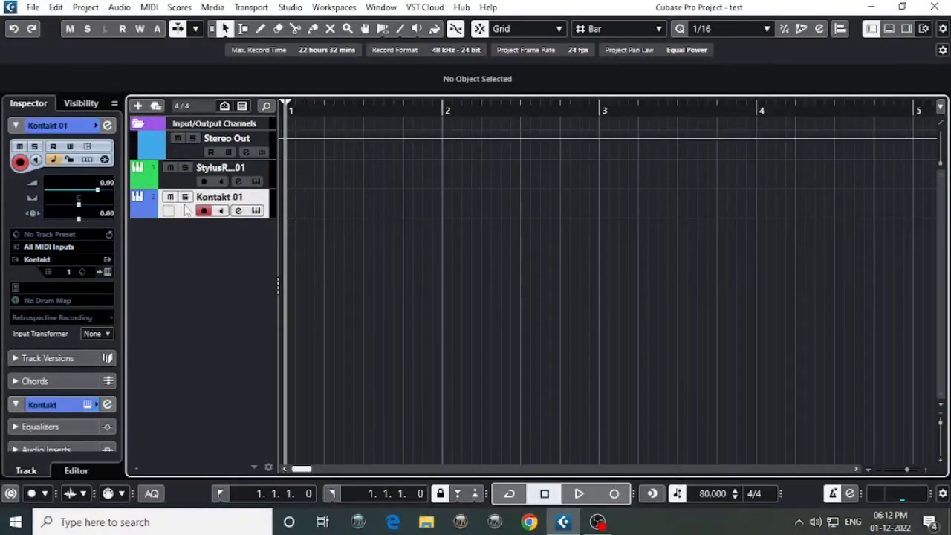
left_click(553, 175)
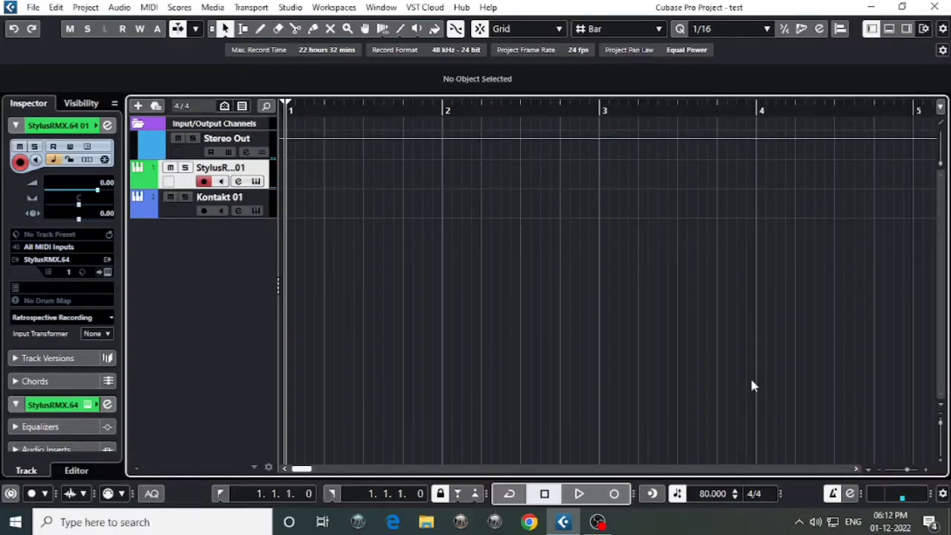
left_click(186, 211)
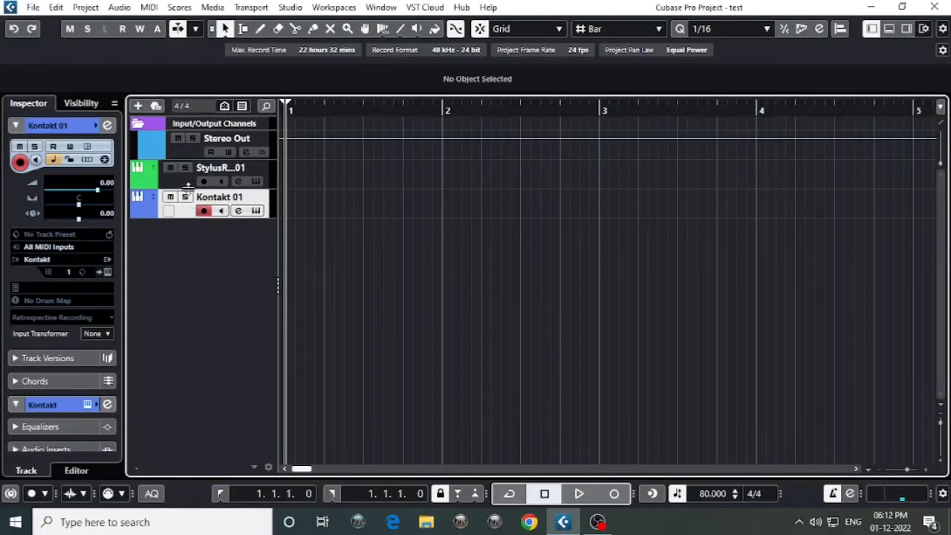
left_click(187, 184)
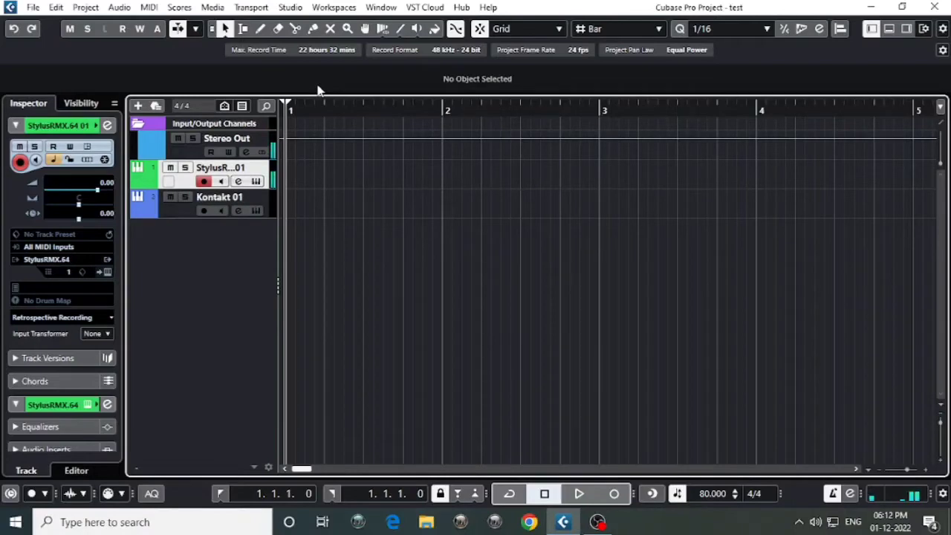
key("space")
key("space")
key("space")
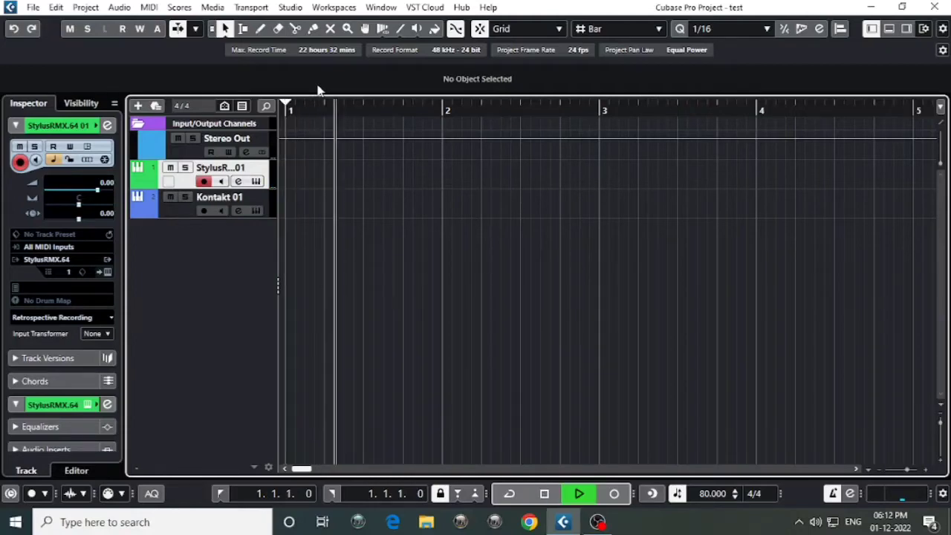
key("KP_Multiply")
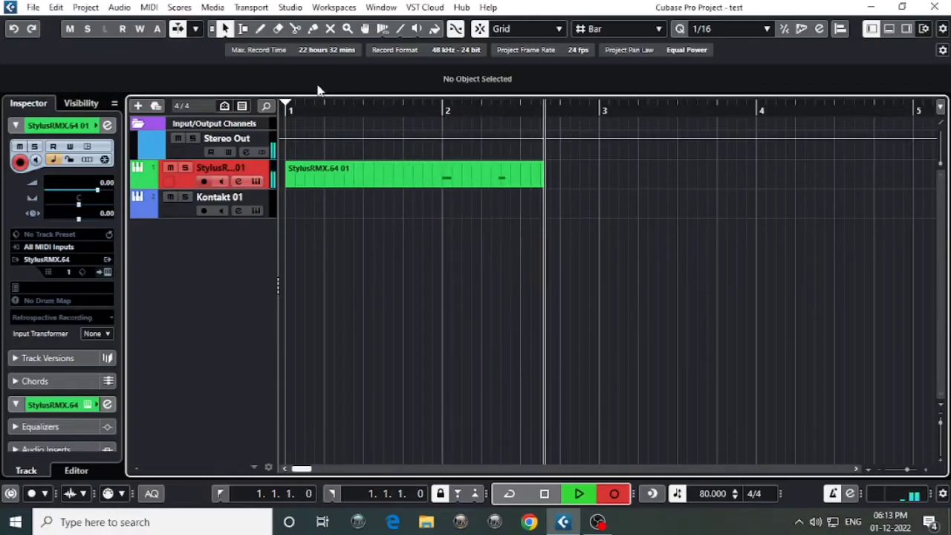
key("space")
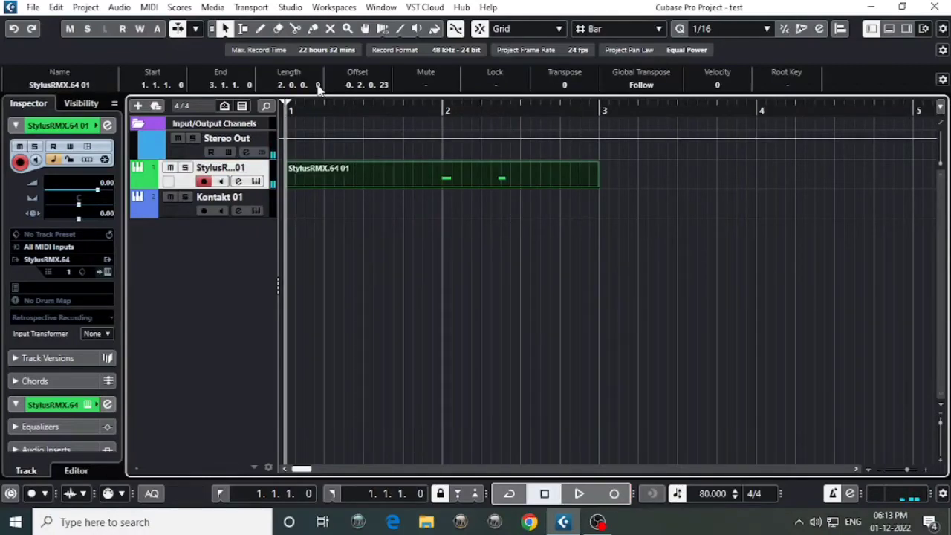
key("Delete")
Step: Record a kick pattern on the StylusRMX track from bar 1 until nearly bar 6
key("KP_Multiply")
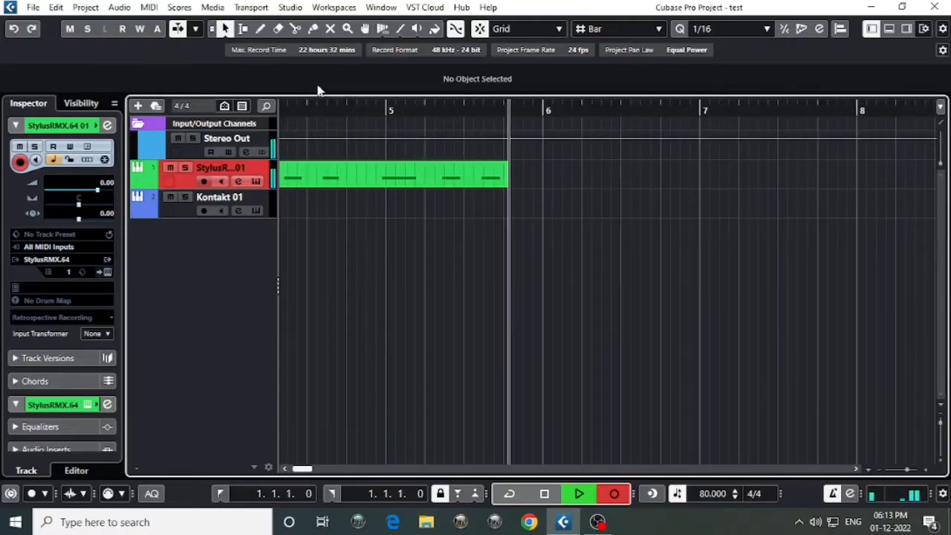
key("space")
key("g")
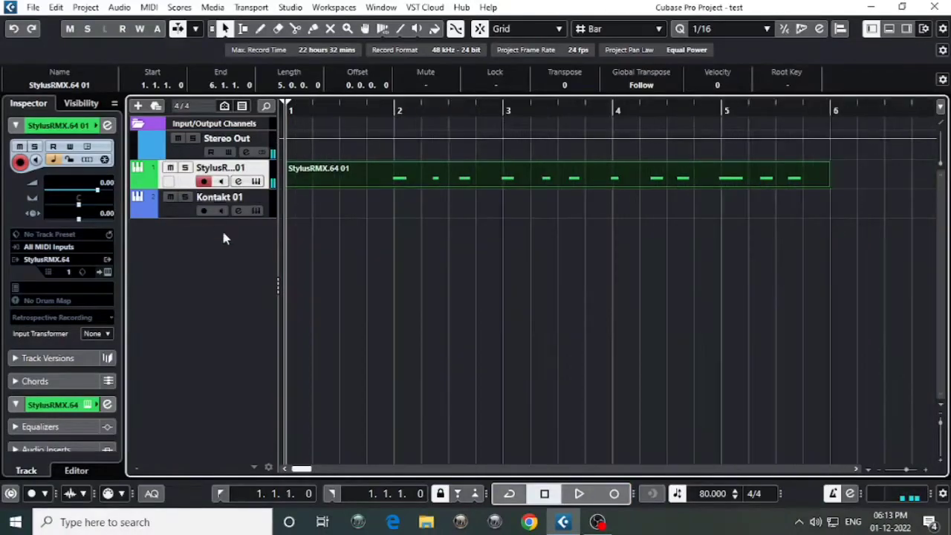
Step: Open the recorded kick part for note editing and set both the quantize preset and the length quantize to 1/32
double_click(478, 171)
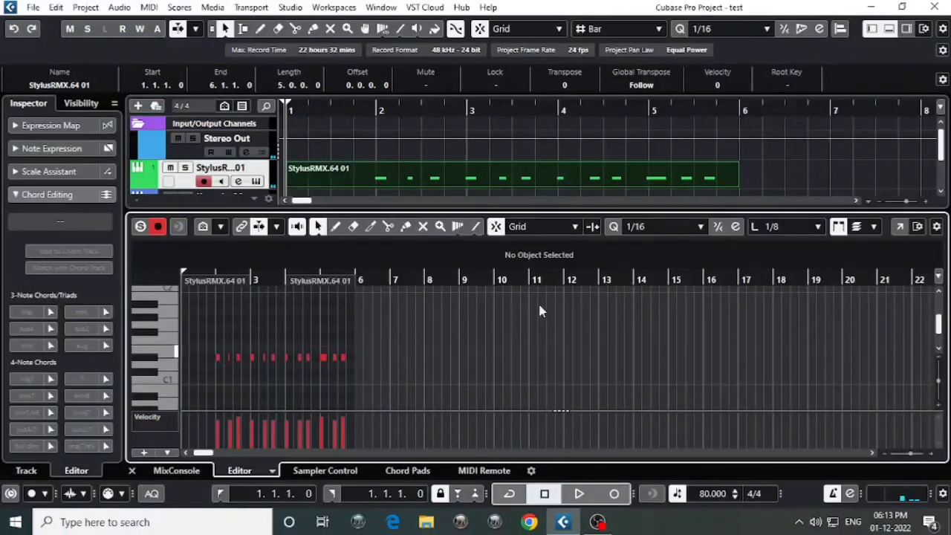
key("h")
key("h")
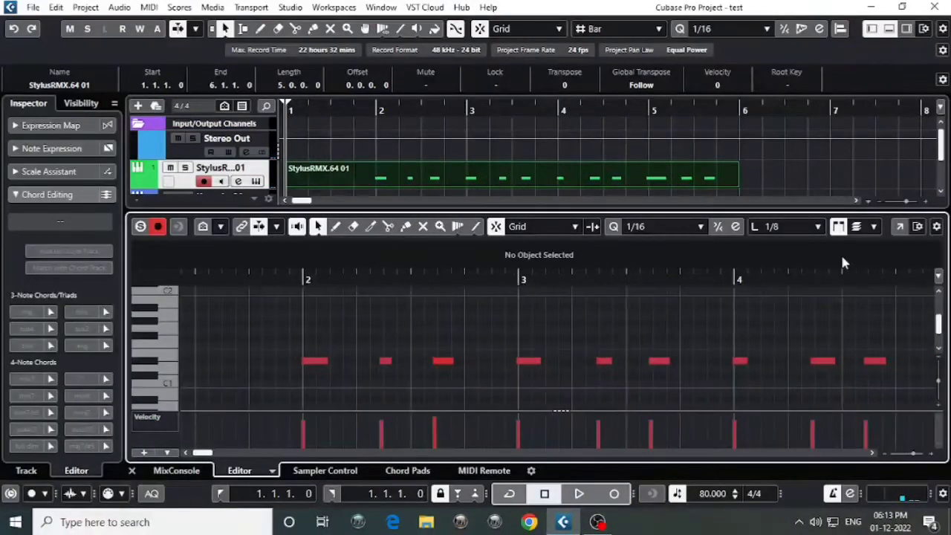
key("h")
key("h")
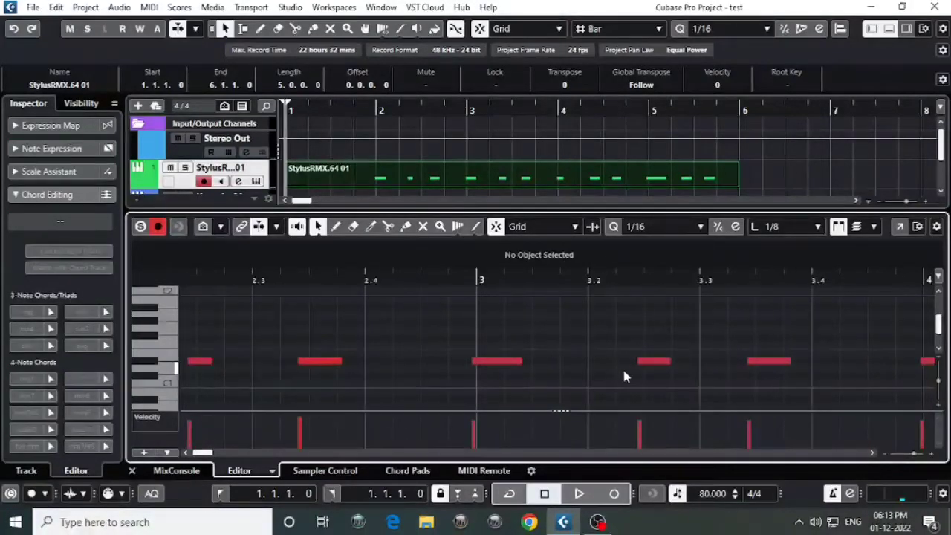
left_click(662, 226)
left_click(666, 237)
left_click(787, 225)
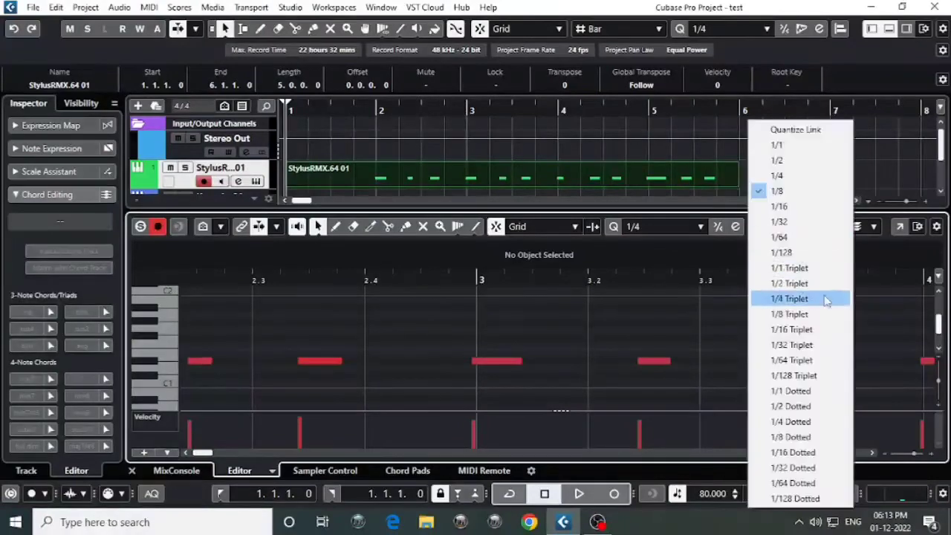
left_click(779, 221)
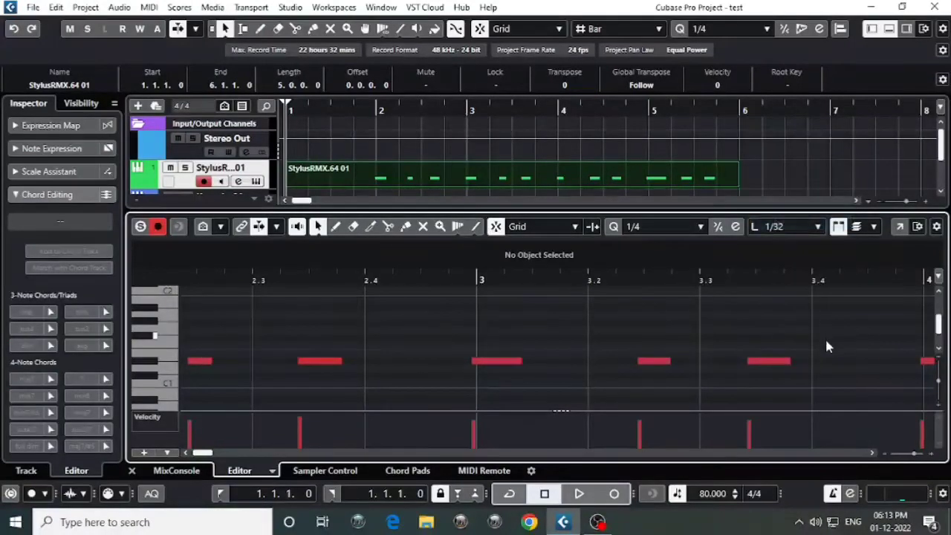
left_click(666, 224)
left_click(665, 286)
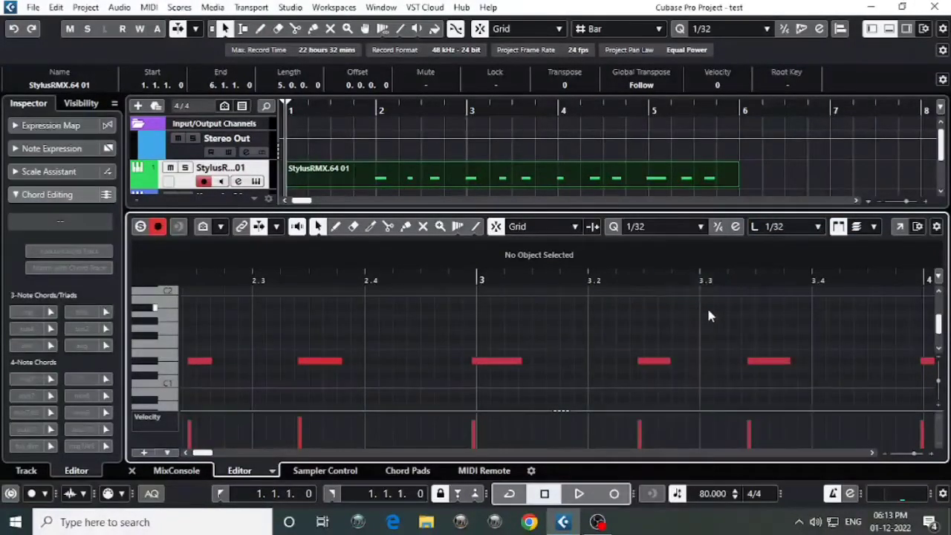
Step: Try quantizing all kick notes to 1/32, audition them from bar 2, and undo the quantization
key("g")
key("g")
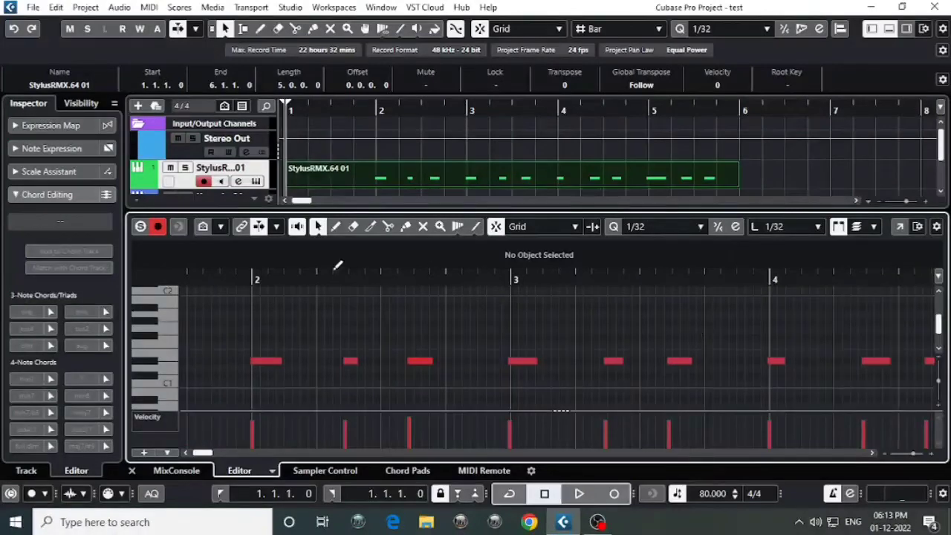
key("ctrl+a")
key("q")
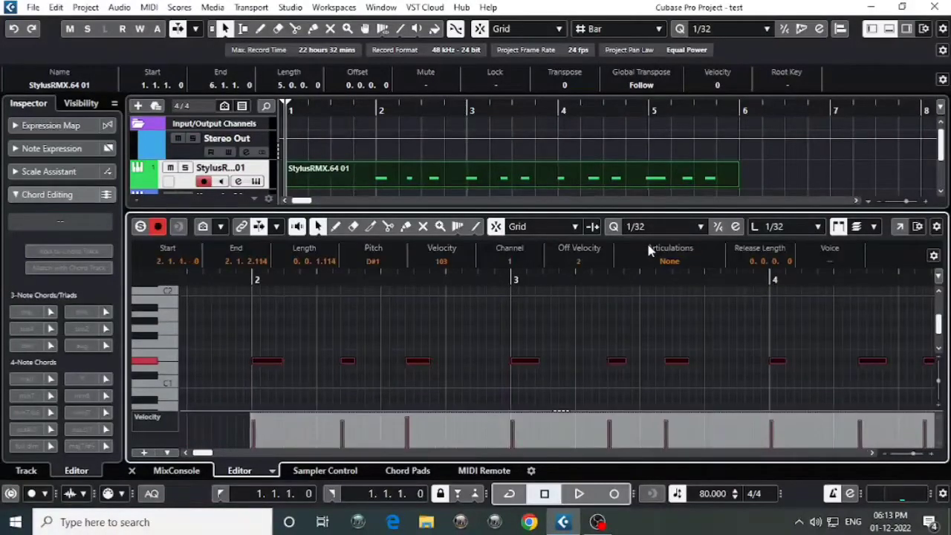
left_click(250, 279)
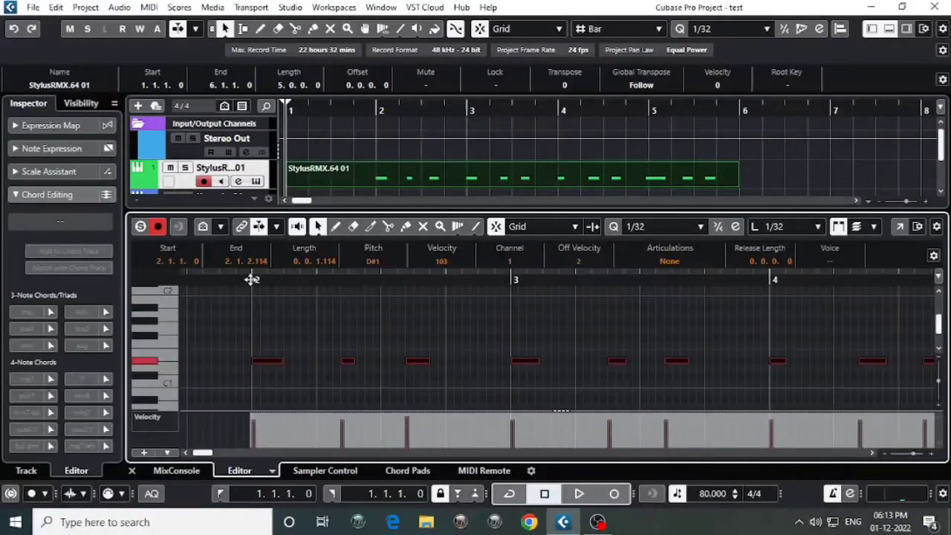
key("space")
key("space")
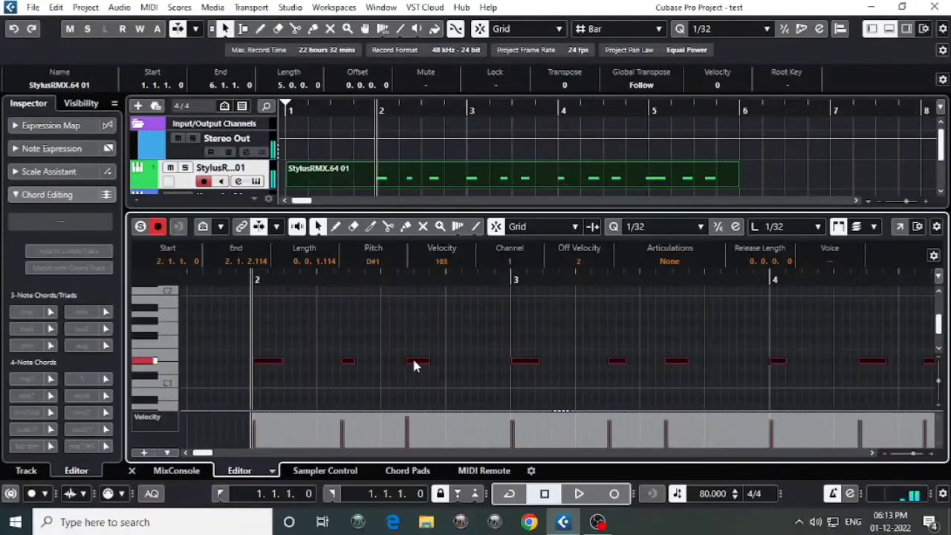
key("ctrl+z")
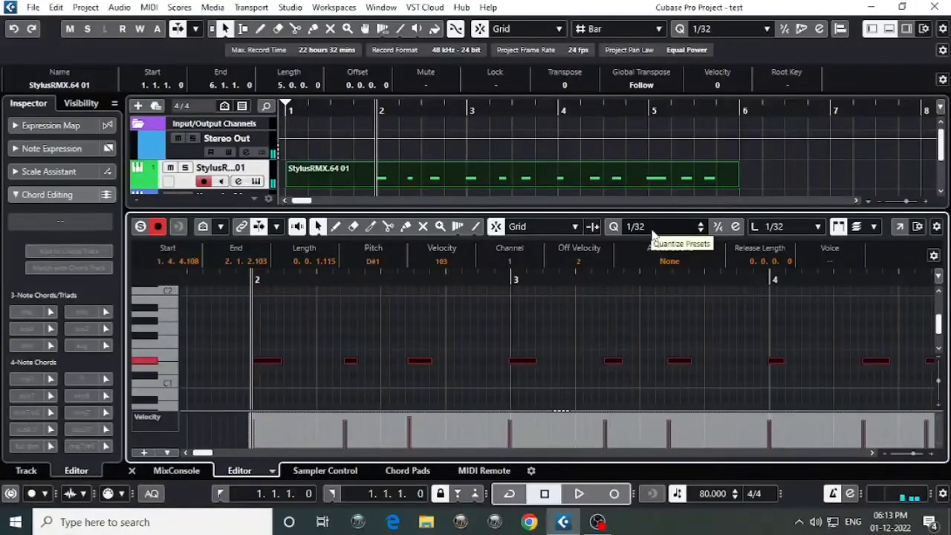
Step: Audition the unquantized kicks from bar 2 and quantize all the notes with the 1/32 preset
scroll(650, 225, "up", 3)
left_click(644, 232)
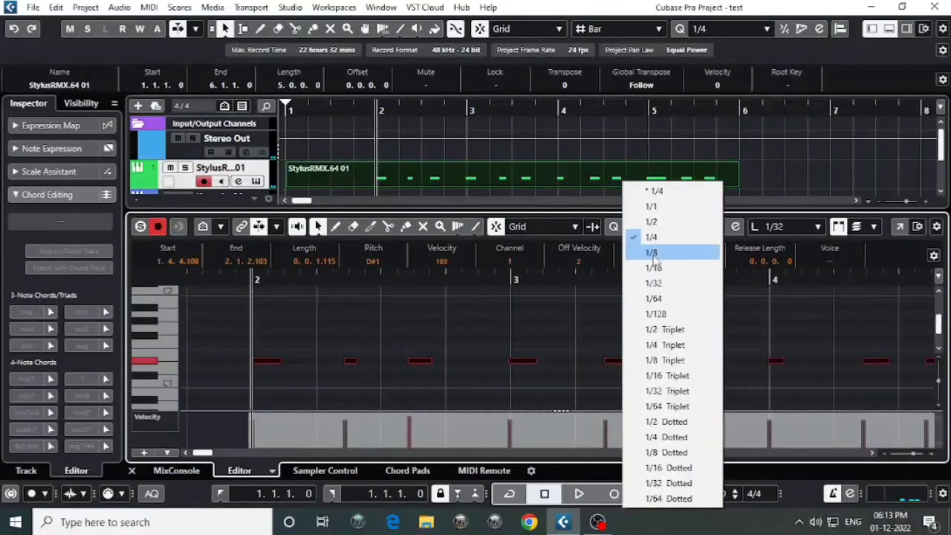
left_click(658, 284)
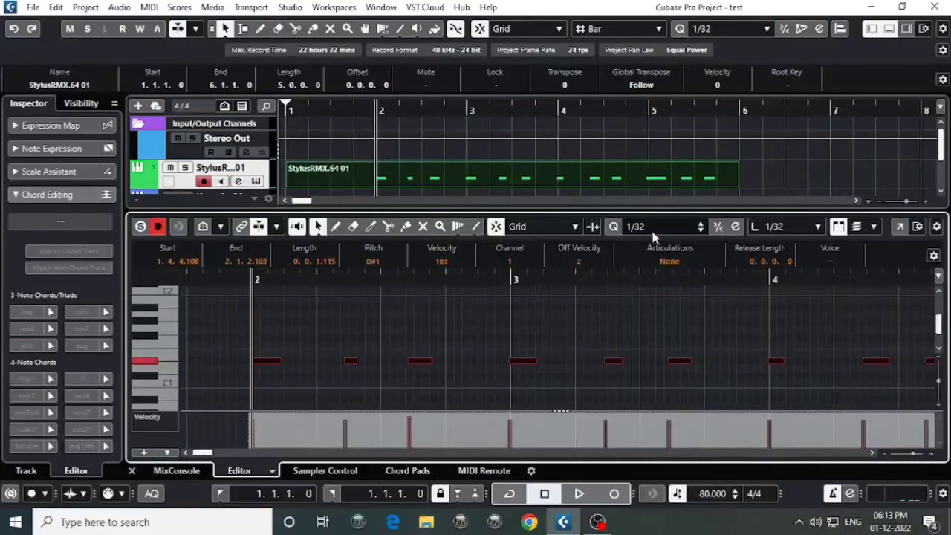
key("space")
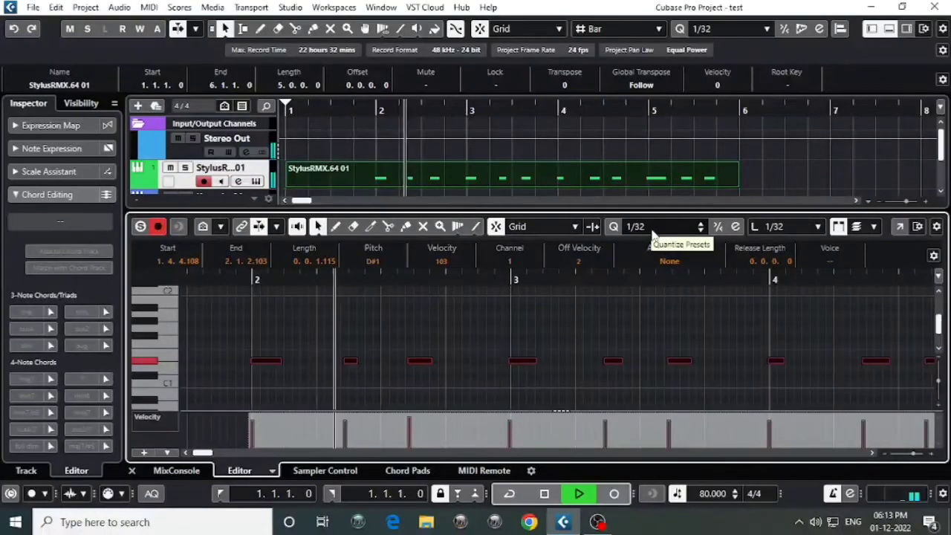
key("space")
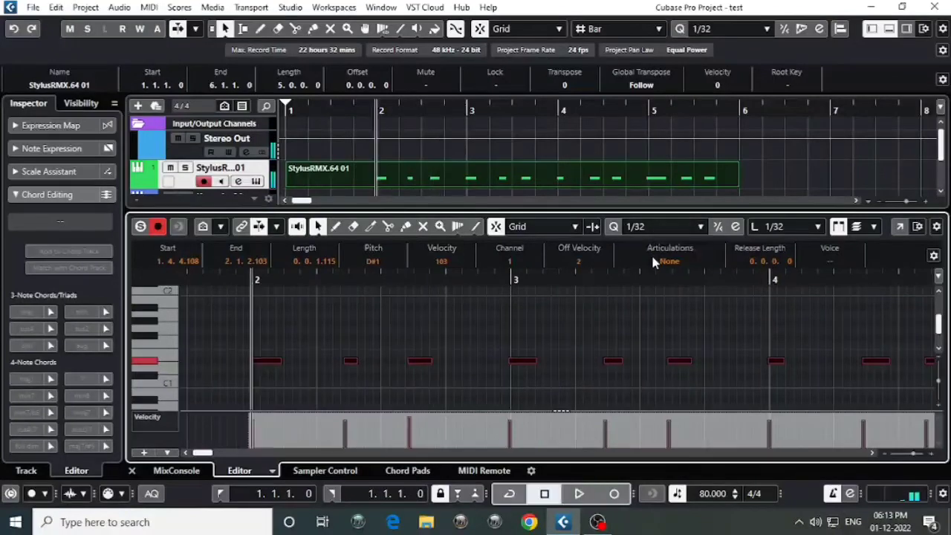
key("q")
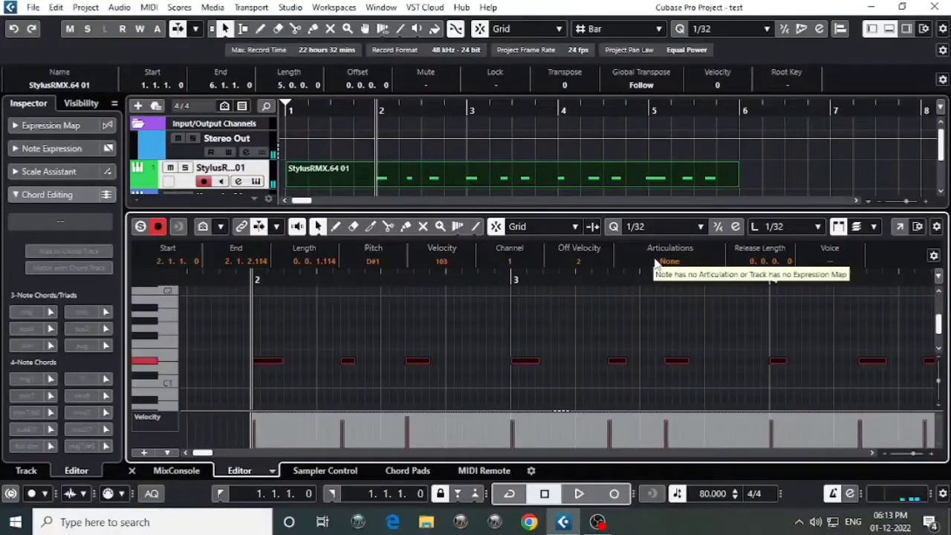
Step: Move the second kick note of bar 2 to 2.2.3.0 and the third to 2.3.3.0, auditioning each change
left_click(355, 387)
left_click(346, 362)
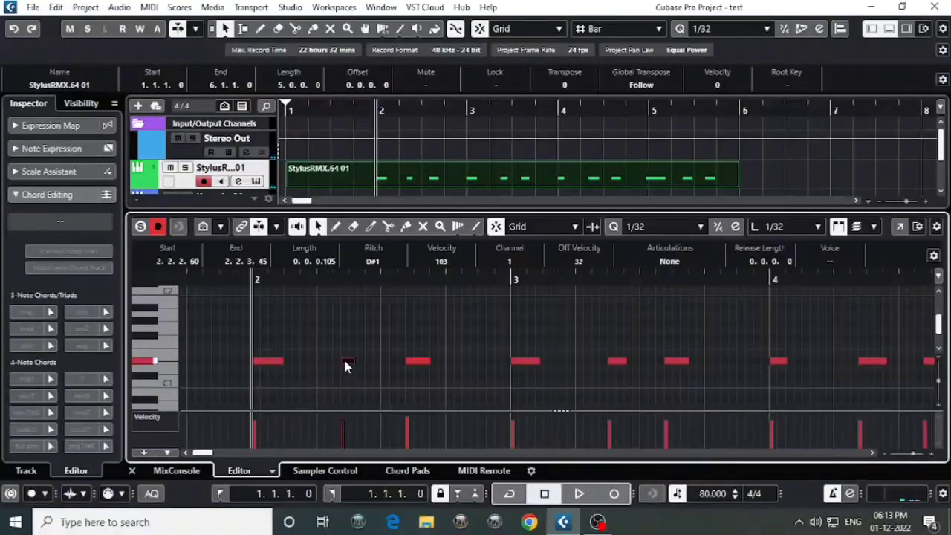
left_click_drag(346, 364, 356, 365)
key("space")
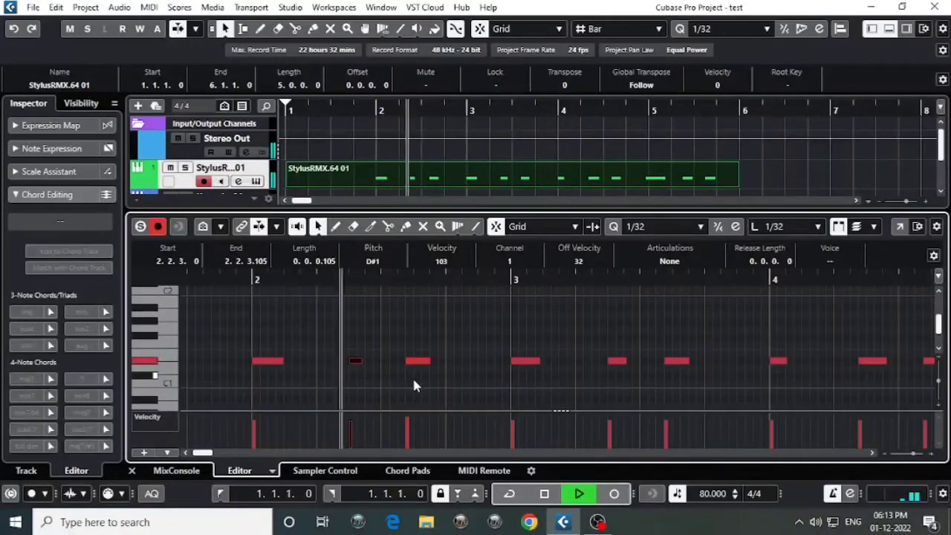
key("space")
left_click_drag(418, 363, 427, 364)
key("space")
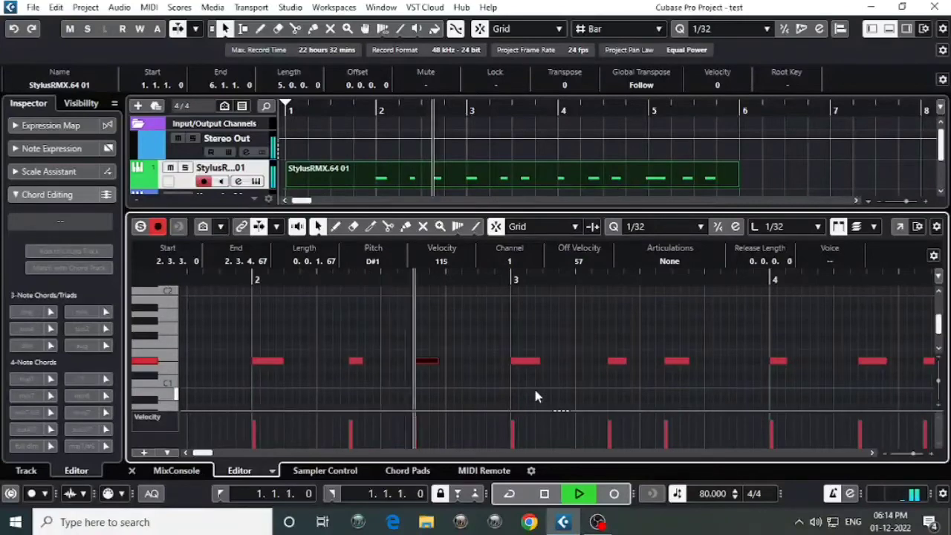
Step: Close the note editor, split the kick part at bar 2 and delete the empty portion before it
key("space")
left_click(131, 471)
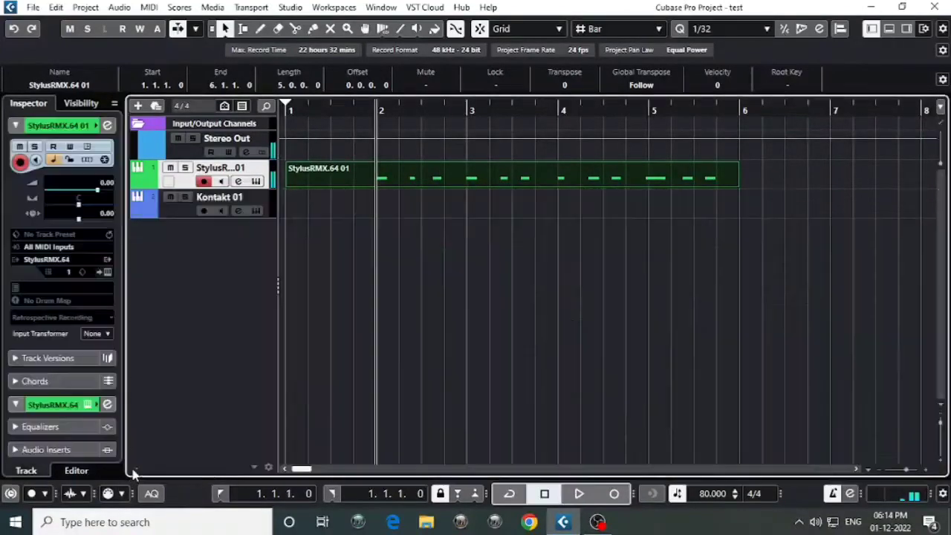
left_click(382, 183, "alt")
left_click(335, 170)
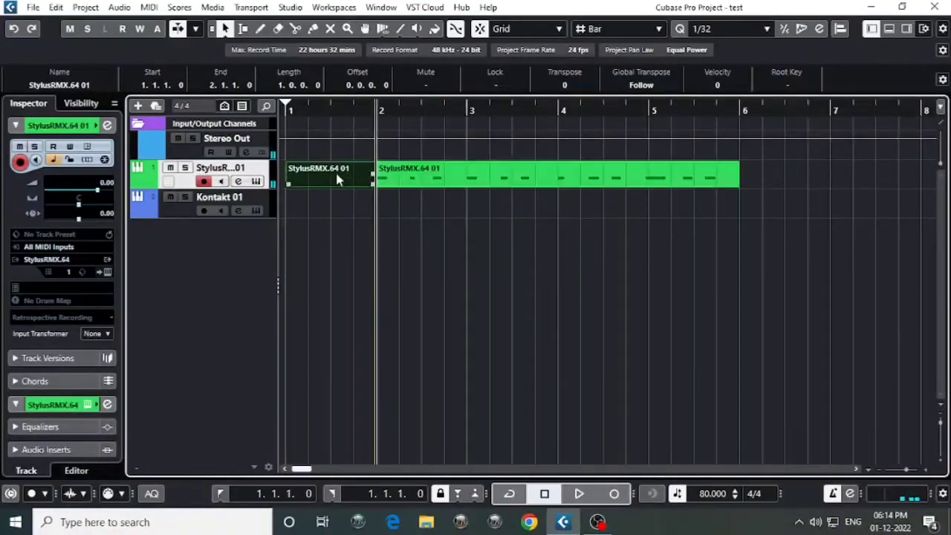
key("Delete")
Step: Split the kick part at bar 3, delete everything from bar 3 on and audition the remaining bar
left_click(473, 186)
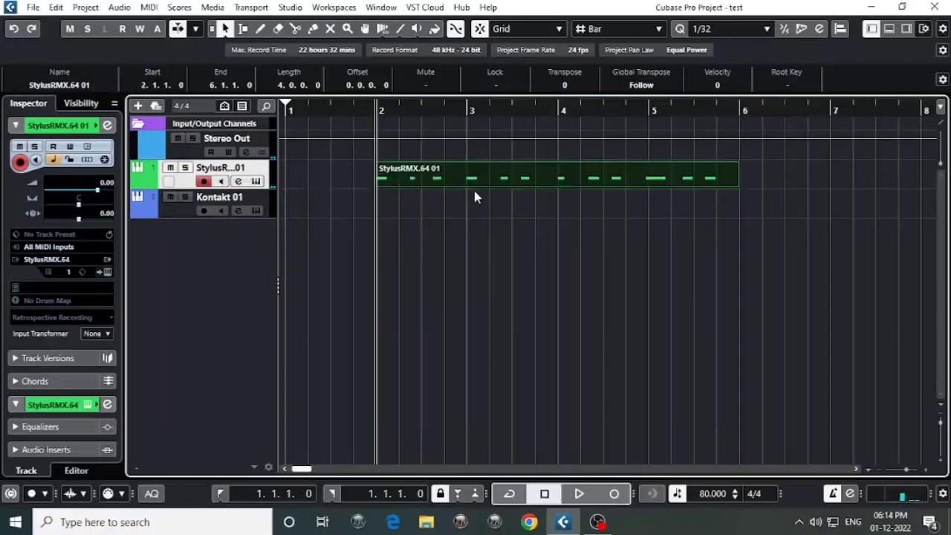
left_click(467, 178, "alt")
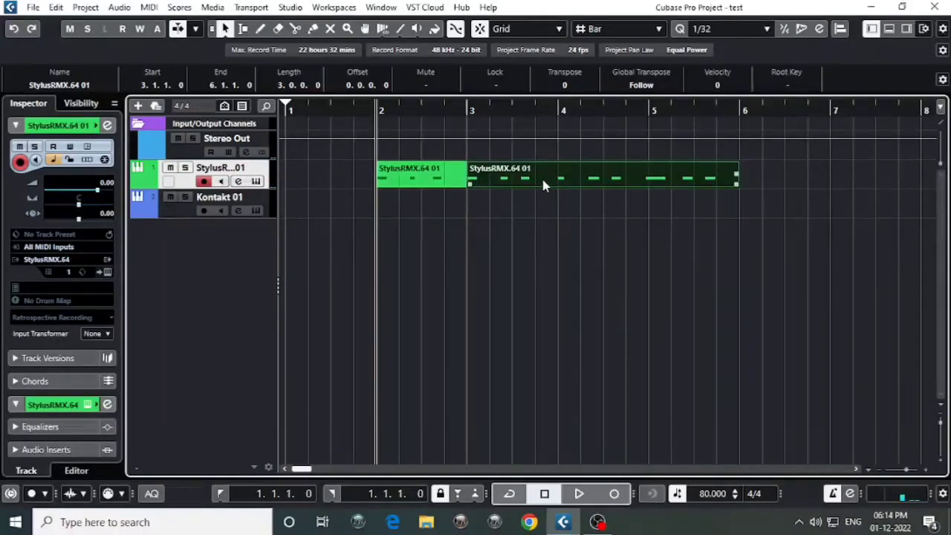
key("Delete")
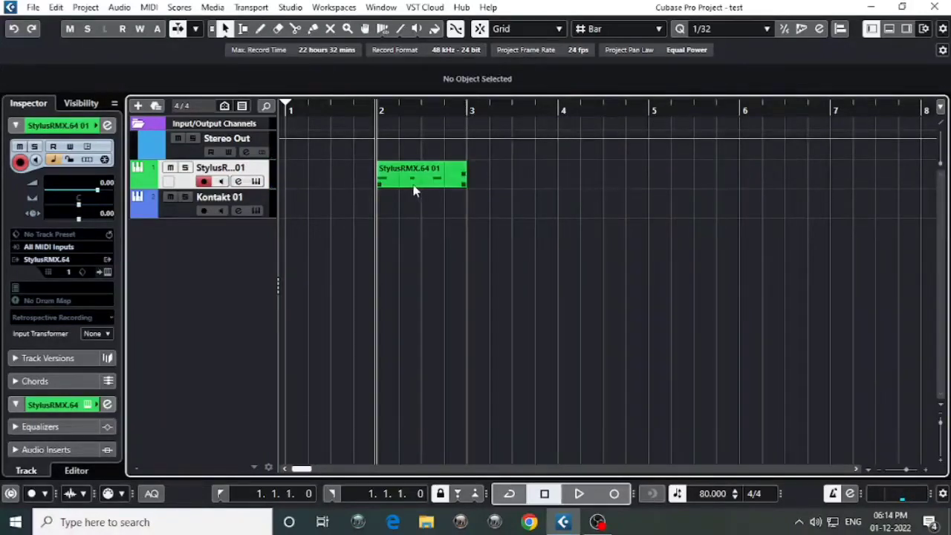
left_click(414, 186)
key("space")
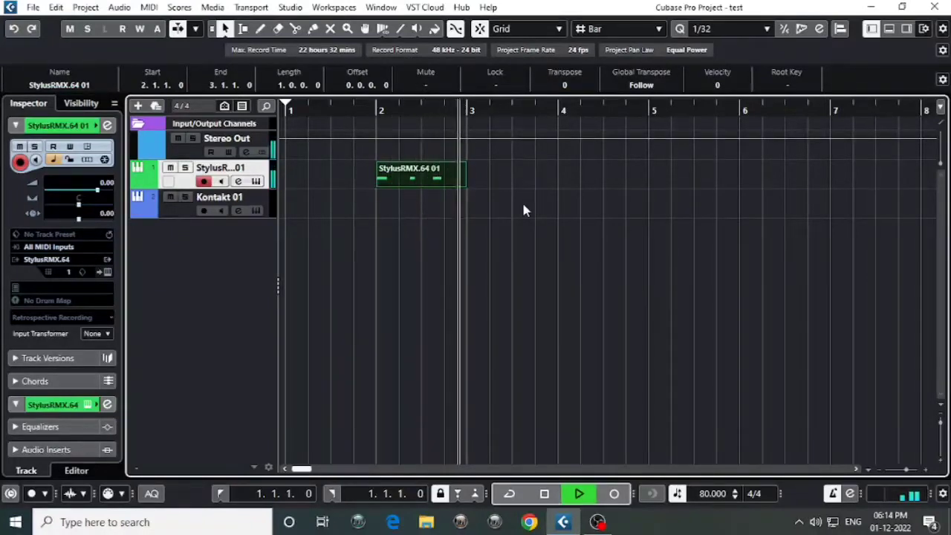
key("space")
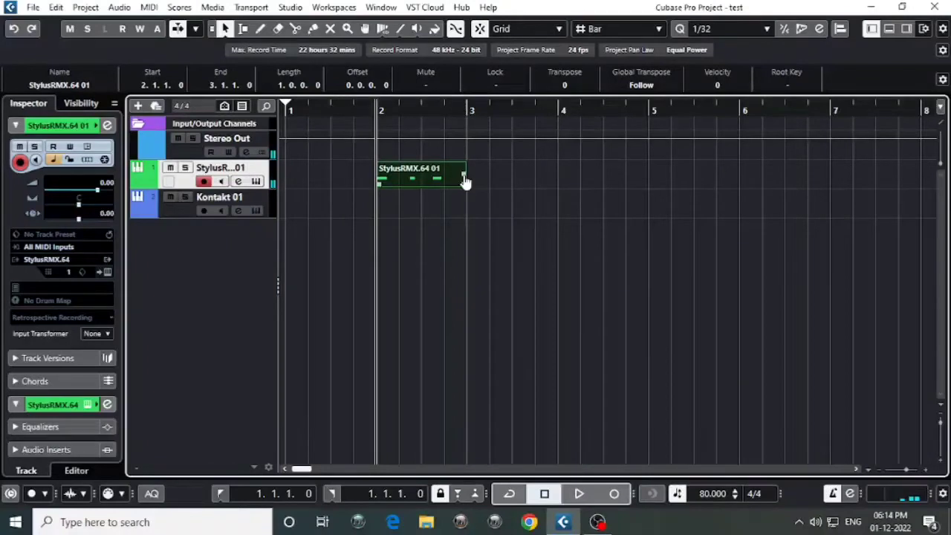
Step: Duplicate the one-bar kick part so a copy fills bar 3, and audition both bars
left_click_drag(464, 182, 513, 188)
left_click(669, 201)
key("space")
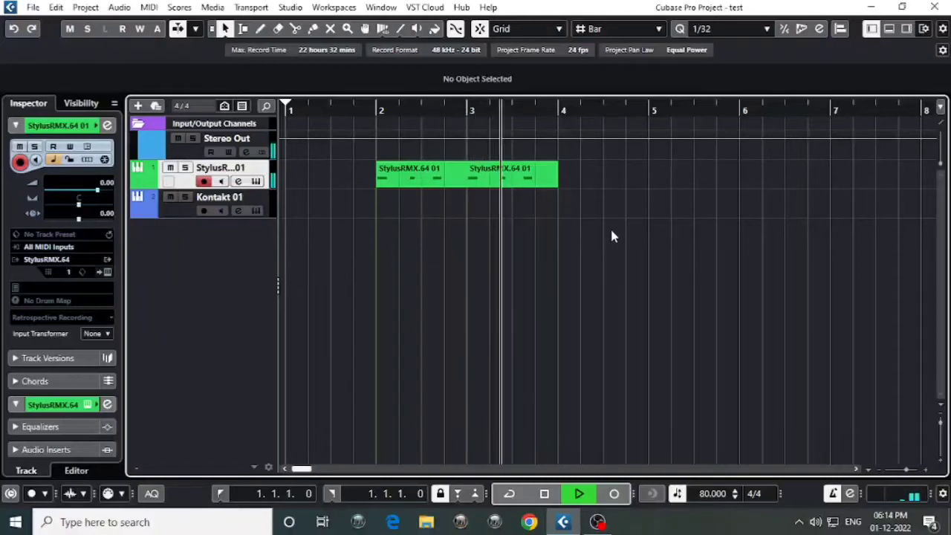
Step: Open the kick part in bar 3 for note editing and audition it from the start of bar 3
left_click(467, 109)
left_click(509, 176)
double_click(505, 174)
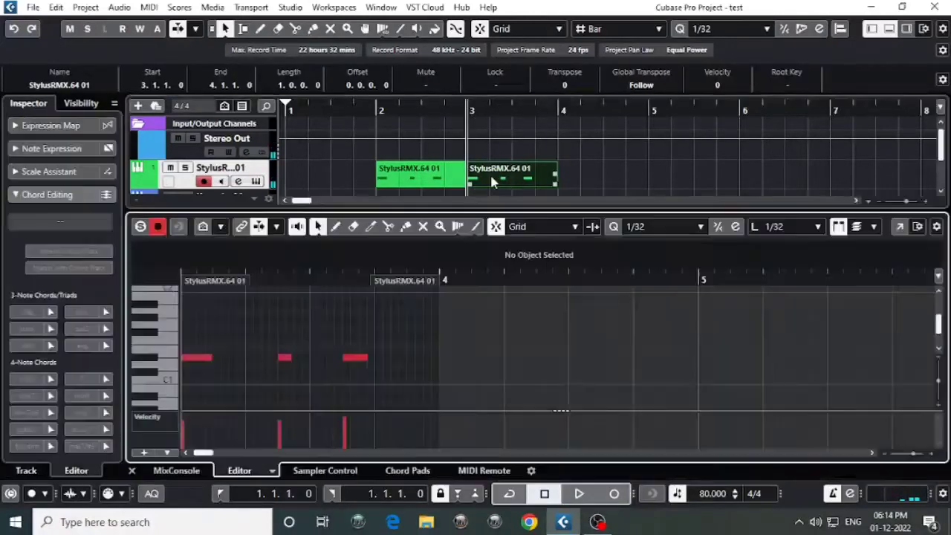
scroll(448, 355, "up", 4)
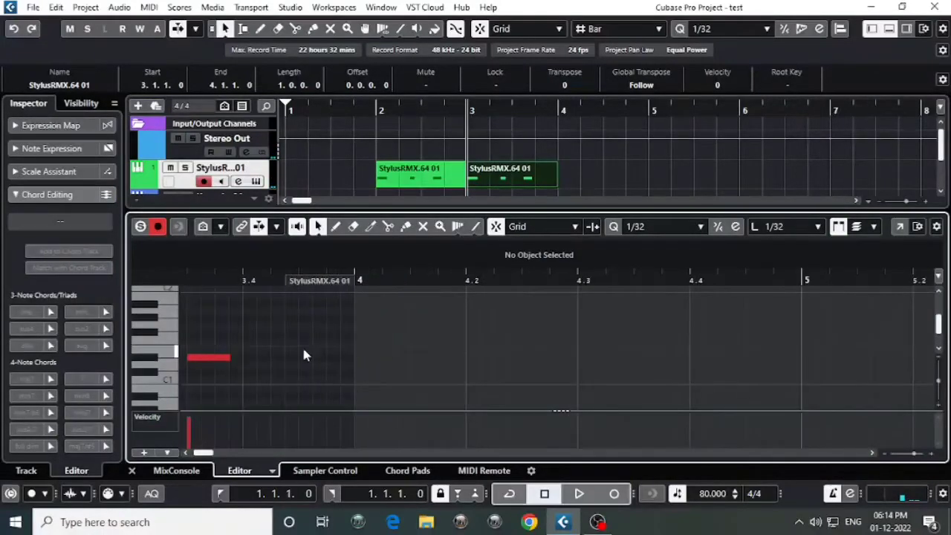
scroll(753, 352, "down", 1)
scroll(570, 352, "up", 1)
key("space")
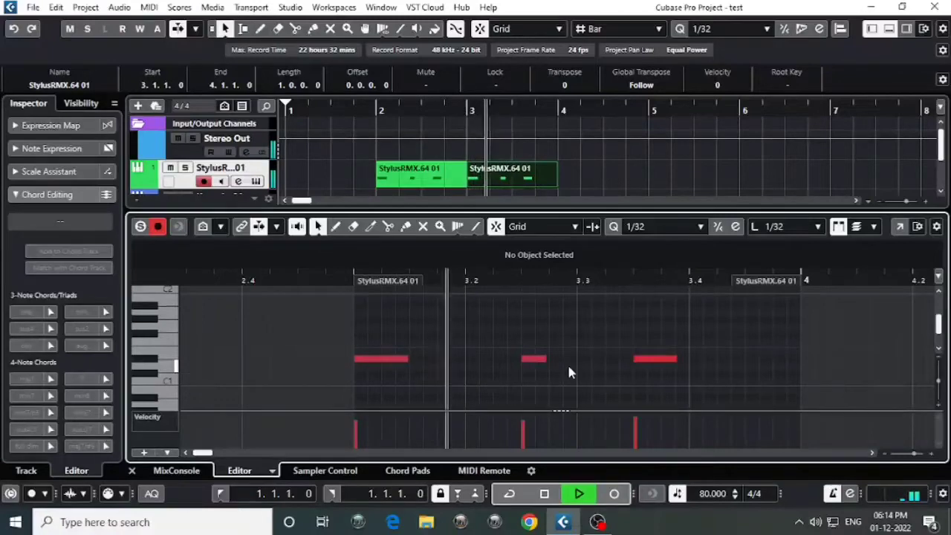
key("space")
Step: Copy the second kick note of bar 3 to 3.3.2.0 and audition the bar
left_click(643, 359)
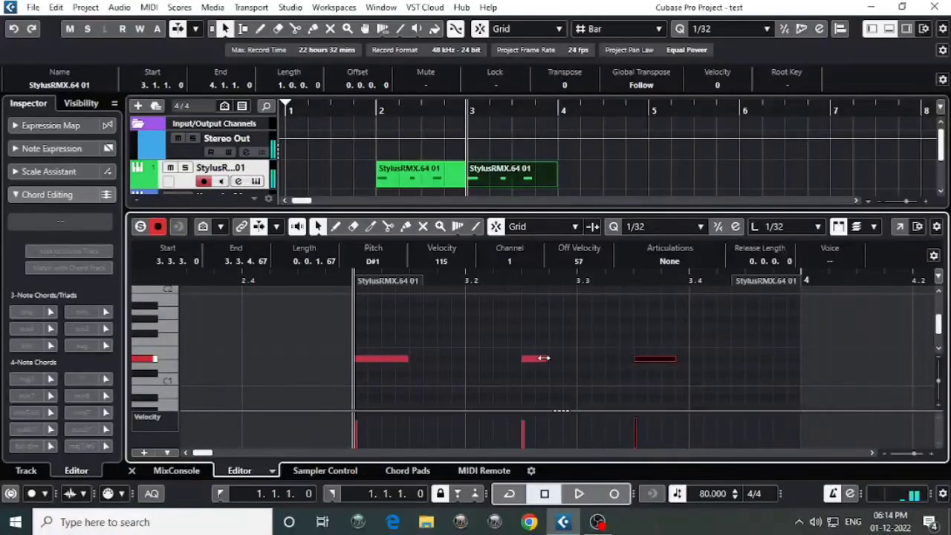
left_click_drag(608, 359, 618, 362)
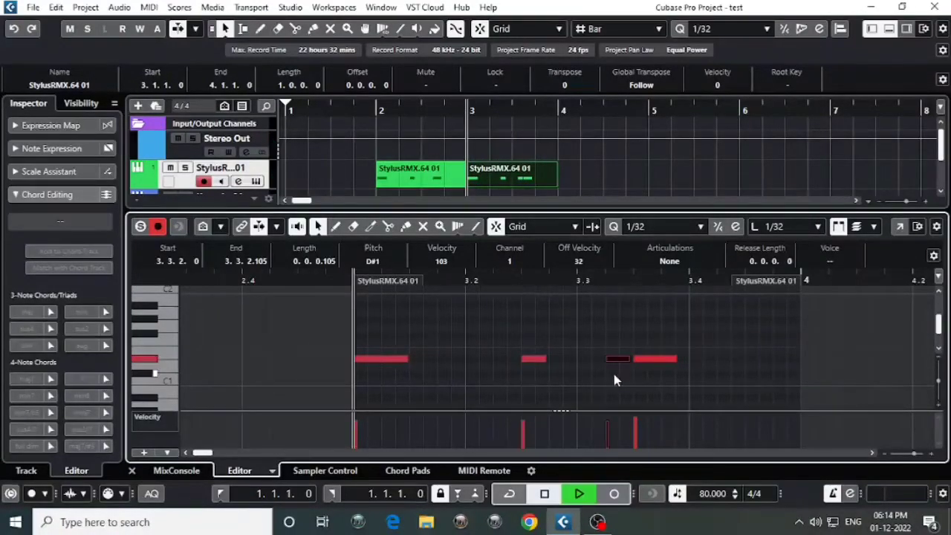
key("space")
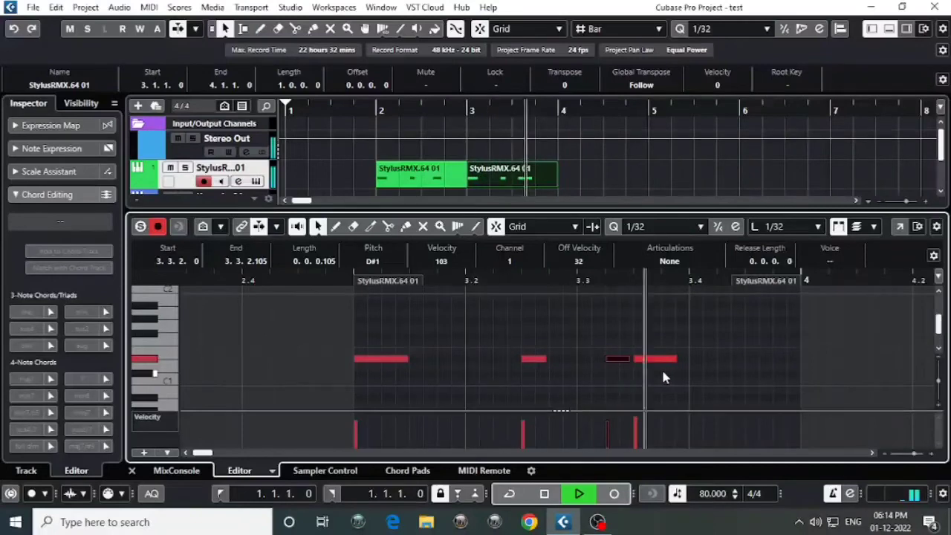
key("space")
key("space")
Step: Try moving the last two kick notes of bar 3 together so the first starts at 3.4.1.0, and audition them
left_click(690, 353)
left_click(665, 362)
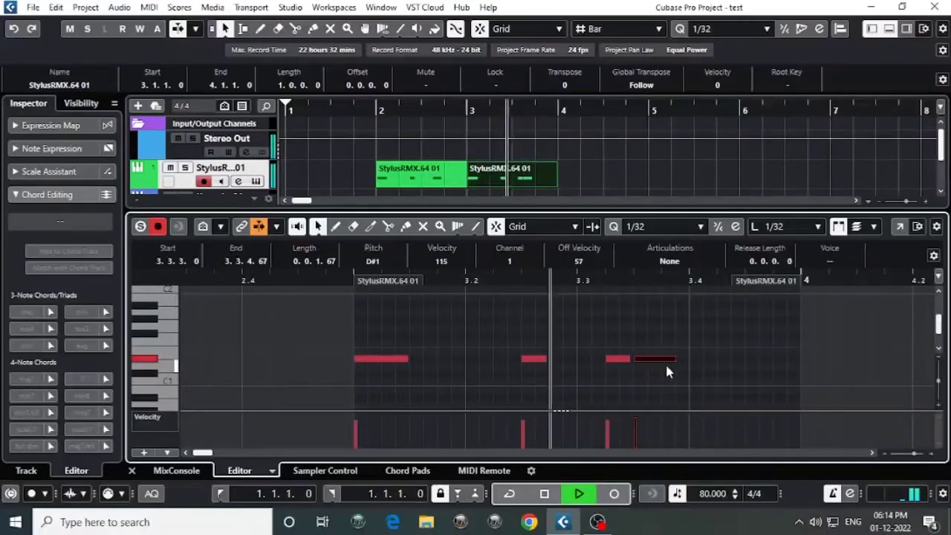
key("space")
left_click_drag(694, 336, 706, 363)
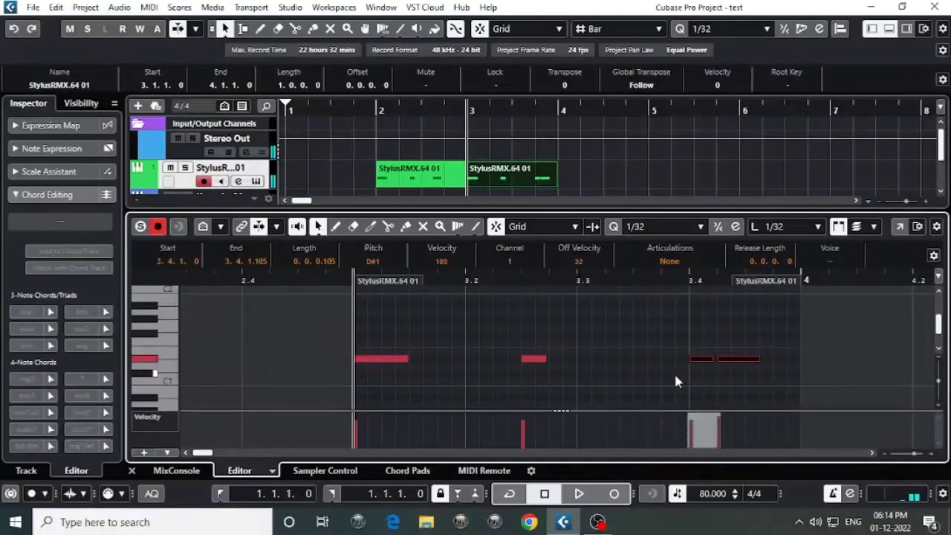
key("space")
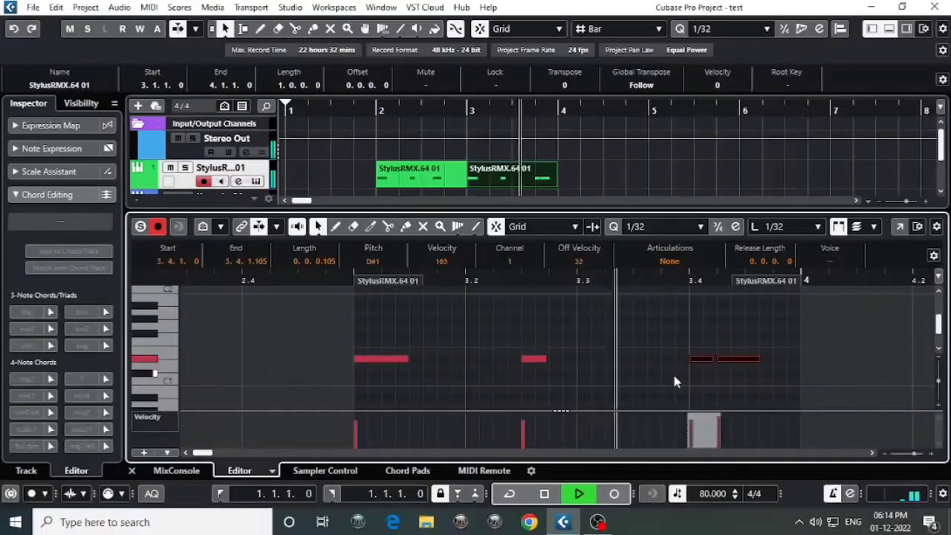
key("space")
Step: Move only the third kick note of bar 3 to 3.3.3.0 and audition the bar
left_click(658, 362)
left_click_drag(699, 358, 643, 359)
key("space")
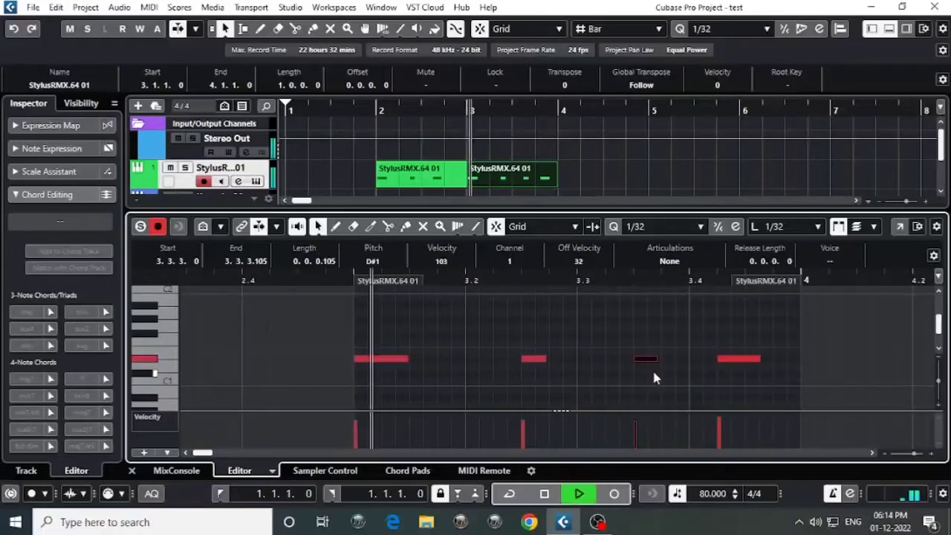
key("space")
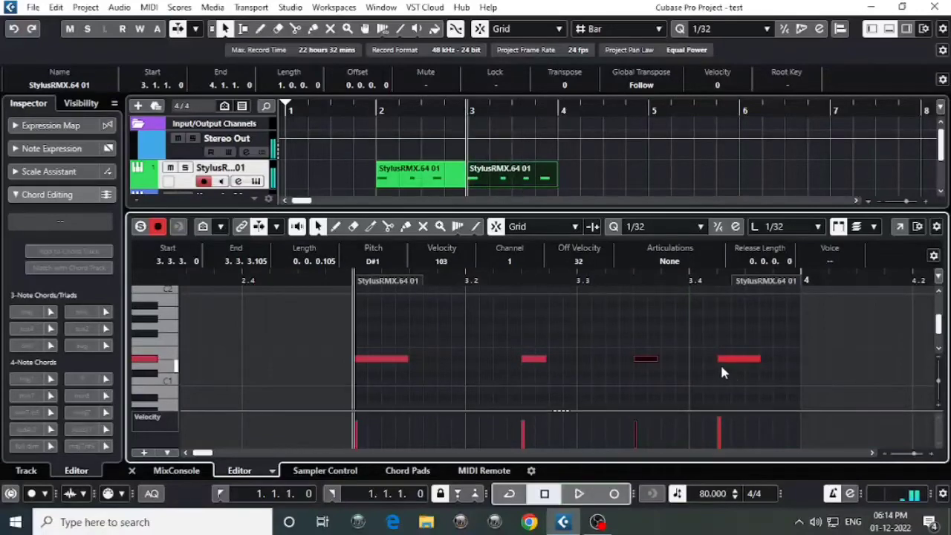
Step: Shorten the kick note at 3.3.3.0 to 0.0.0.60, copy it to 3.3.4.0 and audition the bar
mouse_move(658, 361)
left_mouse_down()
mouse_move(643, 364)
mouse_move(665, 361)
left_mouse_up()
key("space")
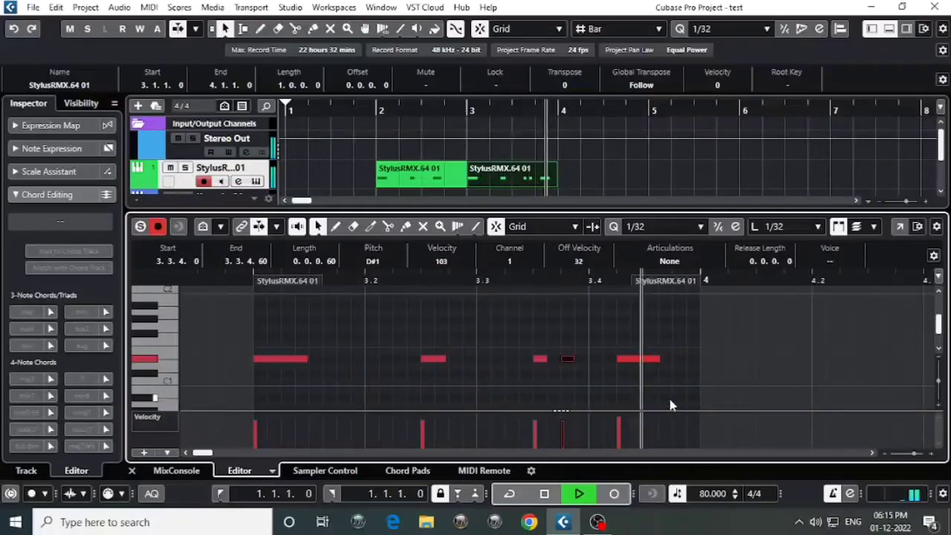
Step: Delete the last kick note of bar 3 and close the note editor
left_click_drag(630, 336, 642, 380)
key("Delete")
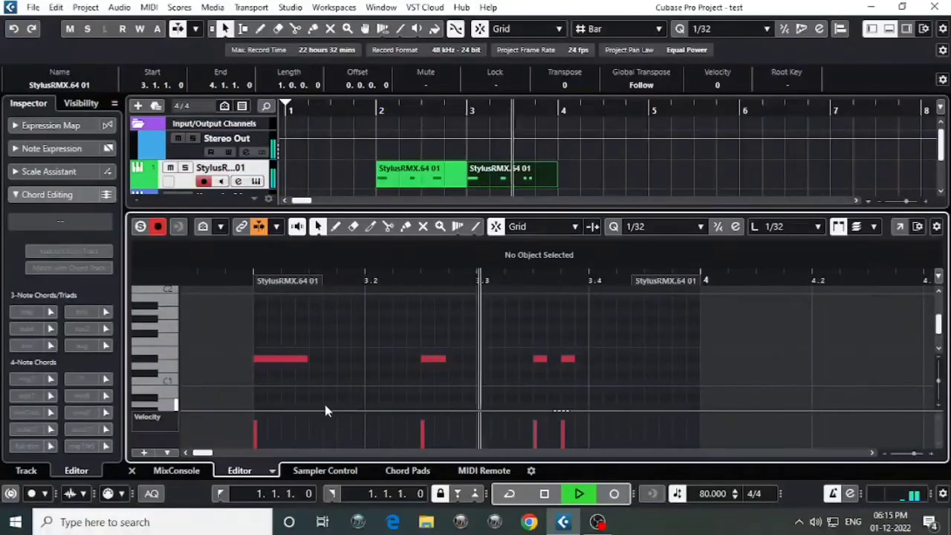
key("space")
left_click(133, 471)
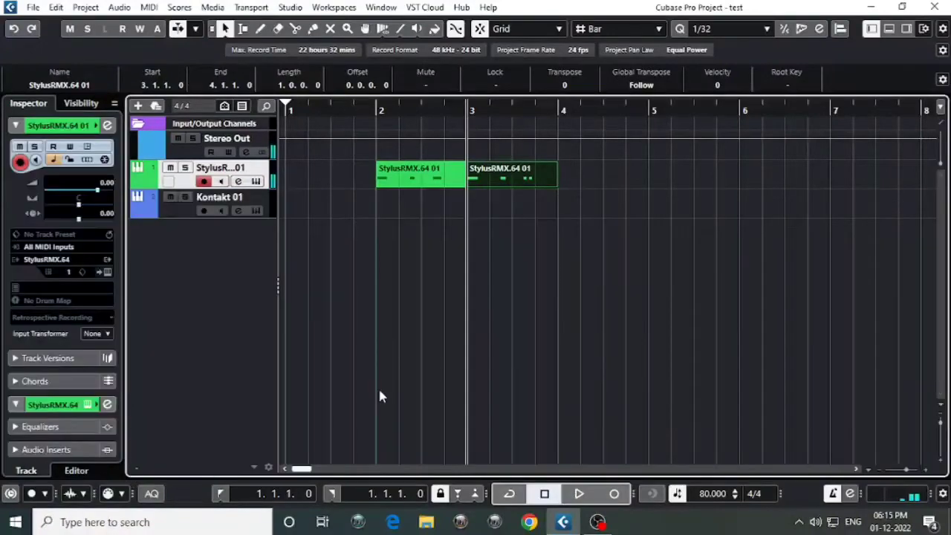
Step: Select both kick parts in bars 2 and 3 and render them in place to a new audio track
left_click(573, 199)
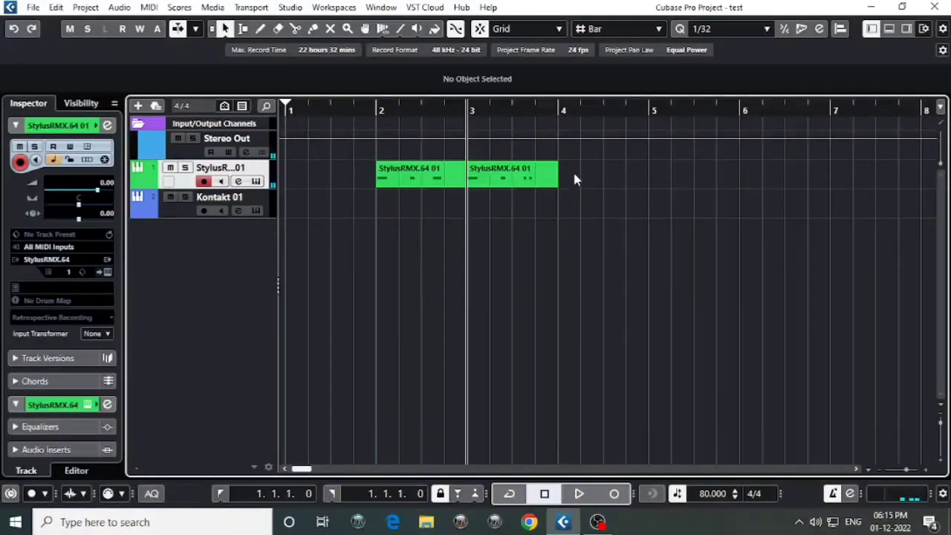
left_click_drag(574, 176, 422, 190)
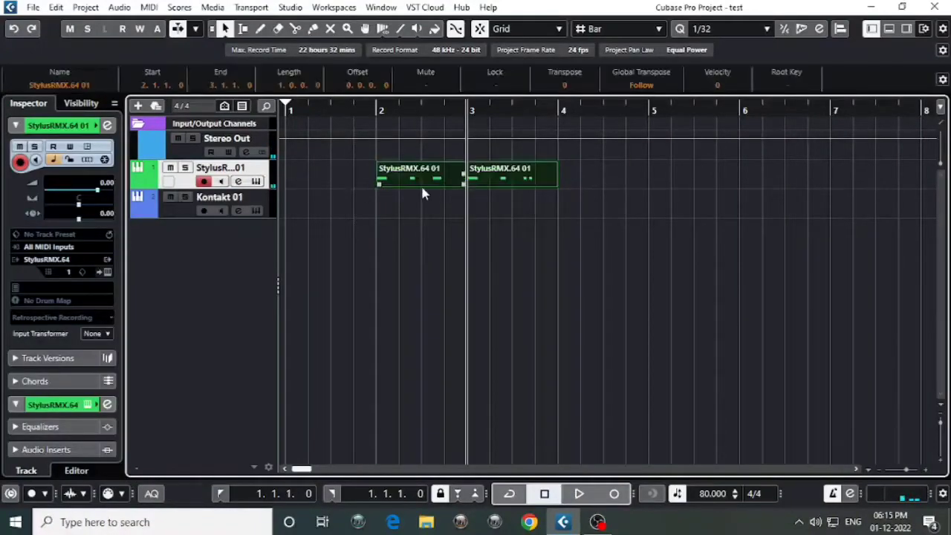
left_click(57, 7)
mouse_move(111, 152)
left_click(320, 153)
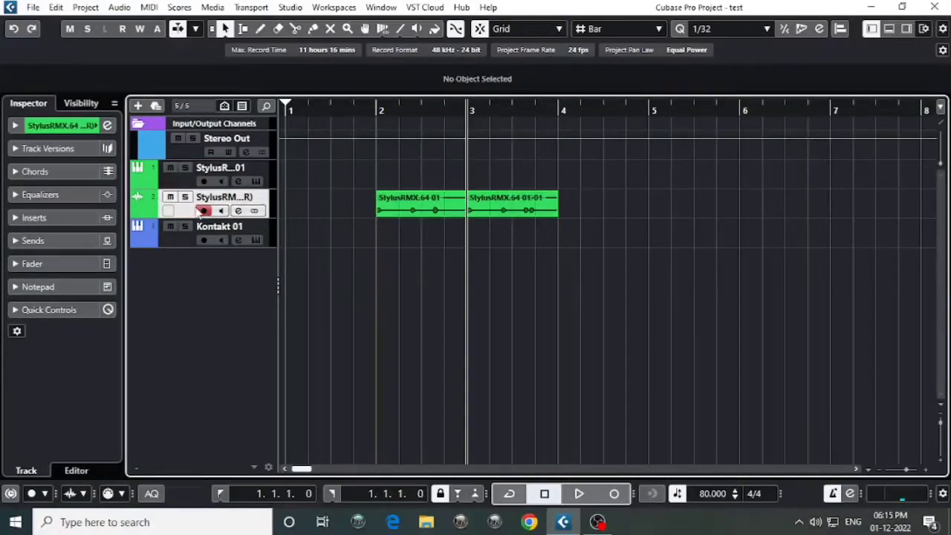
Step: Rename the rendered audio track as kick
double_click(224, 197)
type("K")
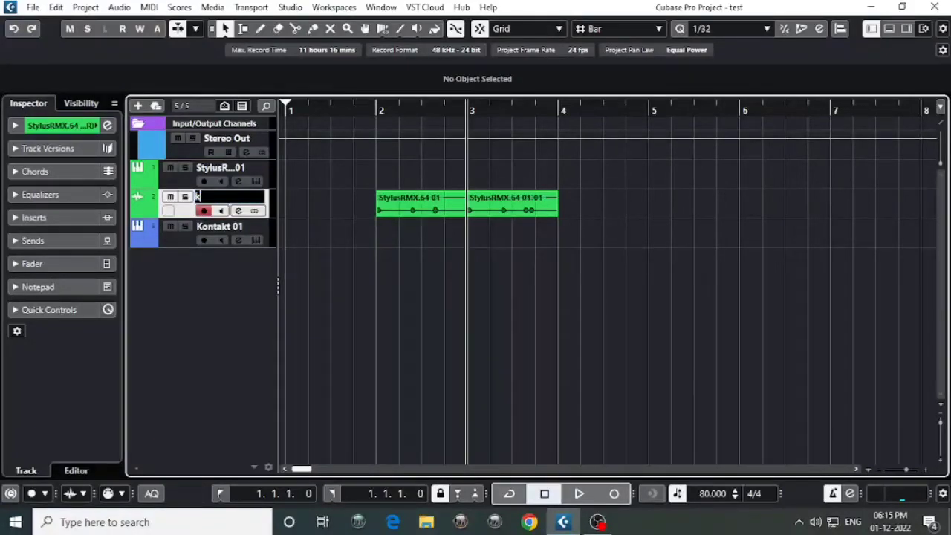
key("Return")
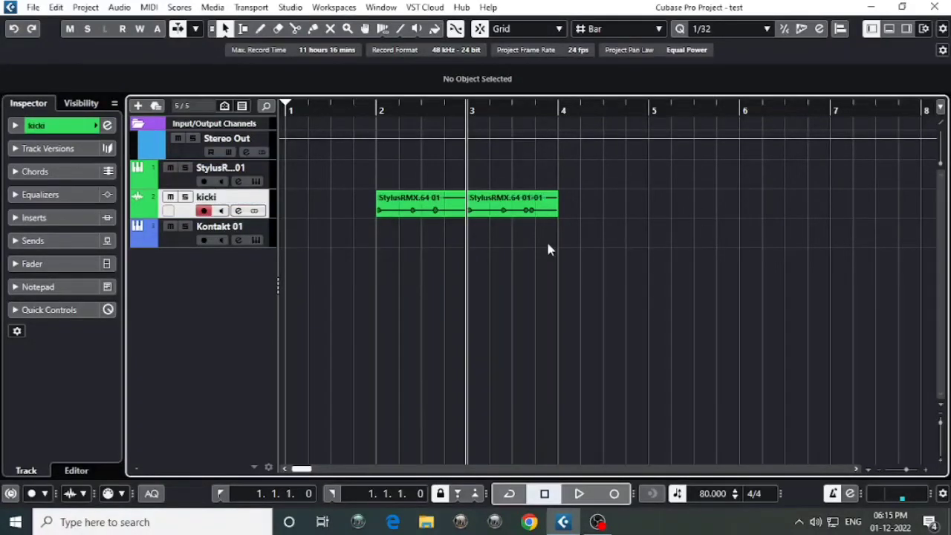
double_click(223, 197)
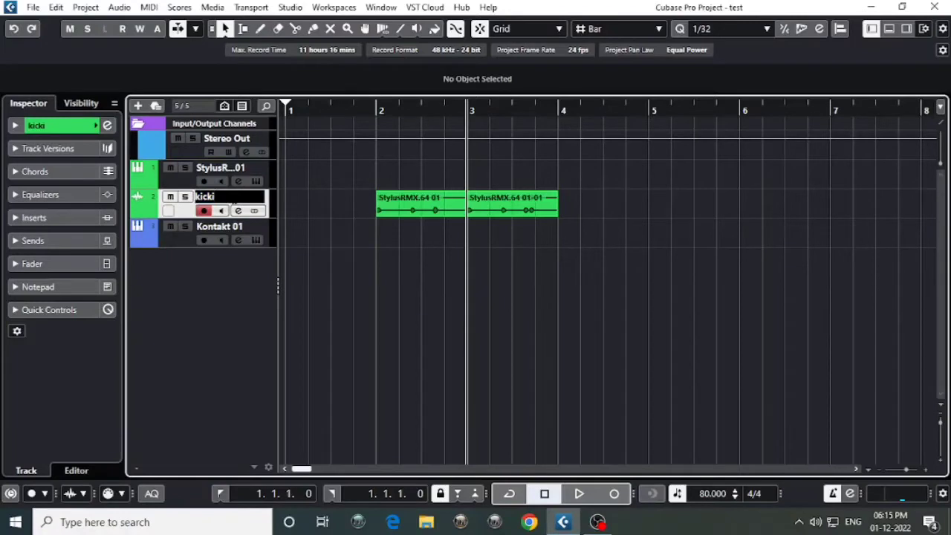
Step: Open Stylus RMX on its instrument track, audition Snares 1 elements and load 86-Hoops Snare
left_click(191, 181)
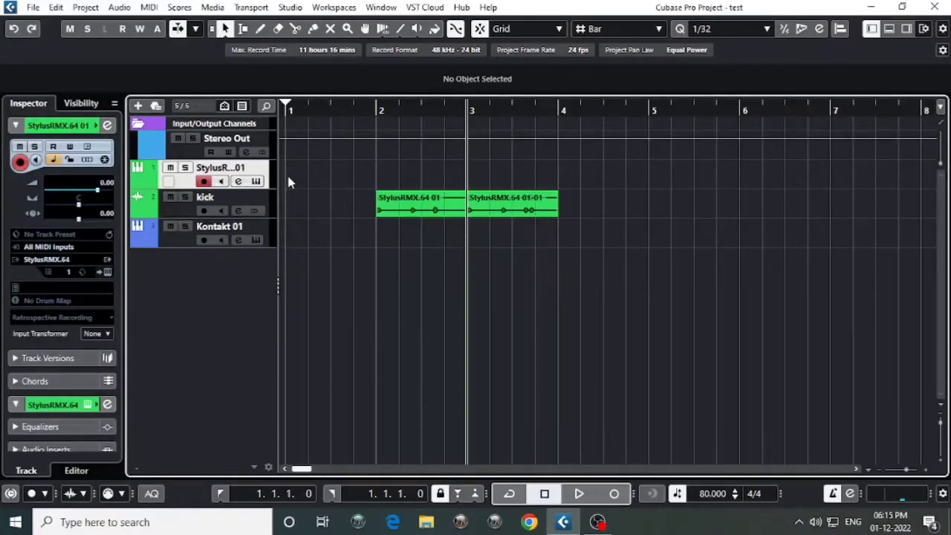
key("ctrl+e")
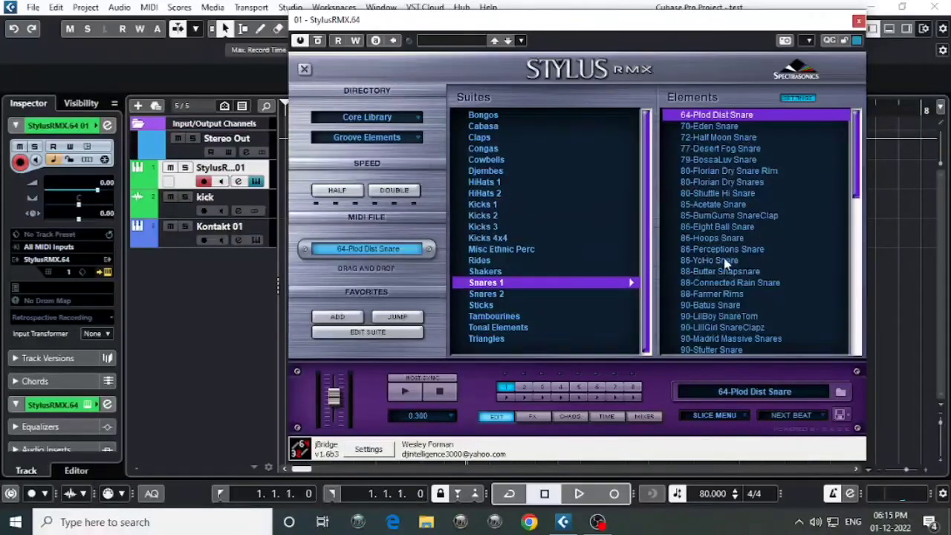
left_click(725, 260)
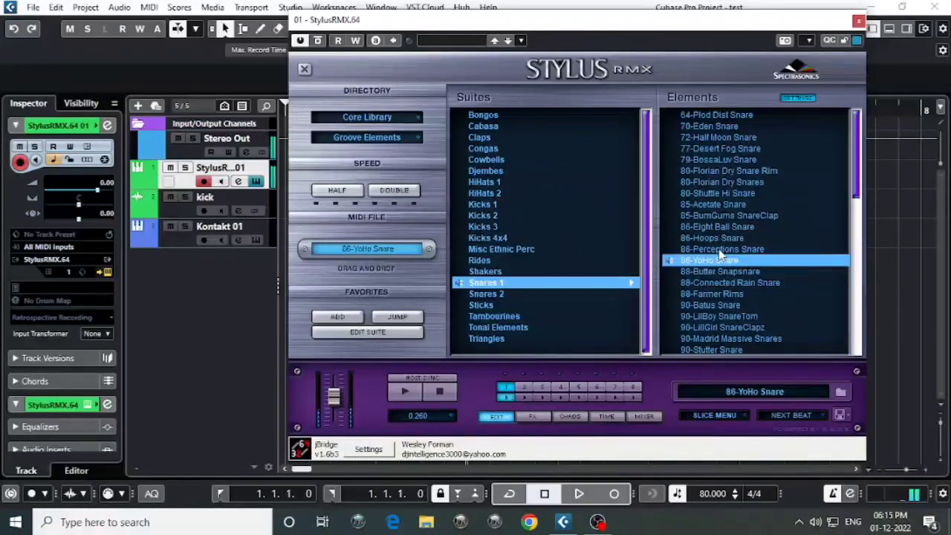
left_click(715, 248)
left_click(712, 238)
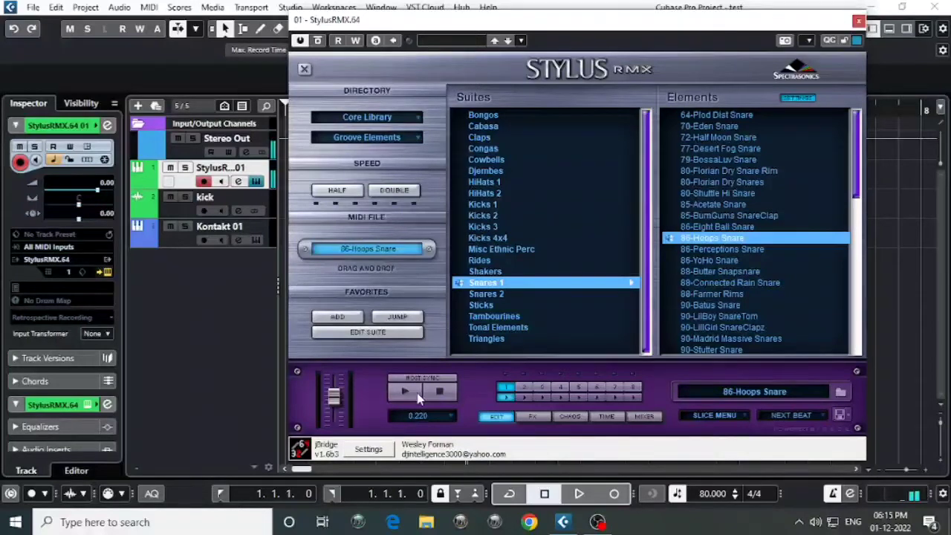
left_click(439, 394)
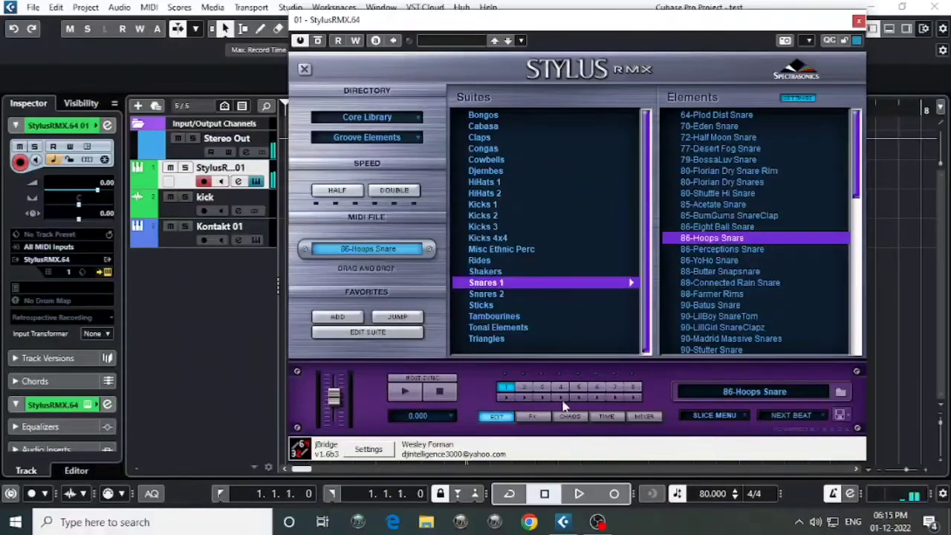
left_click(858, 20)
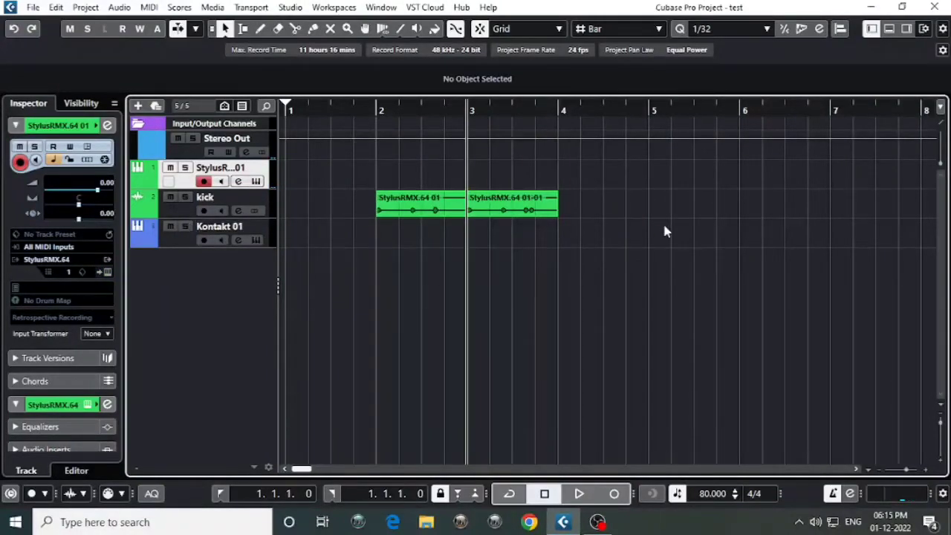
left_click(189, 210)
left_click(187, 186)
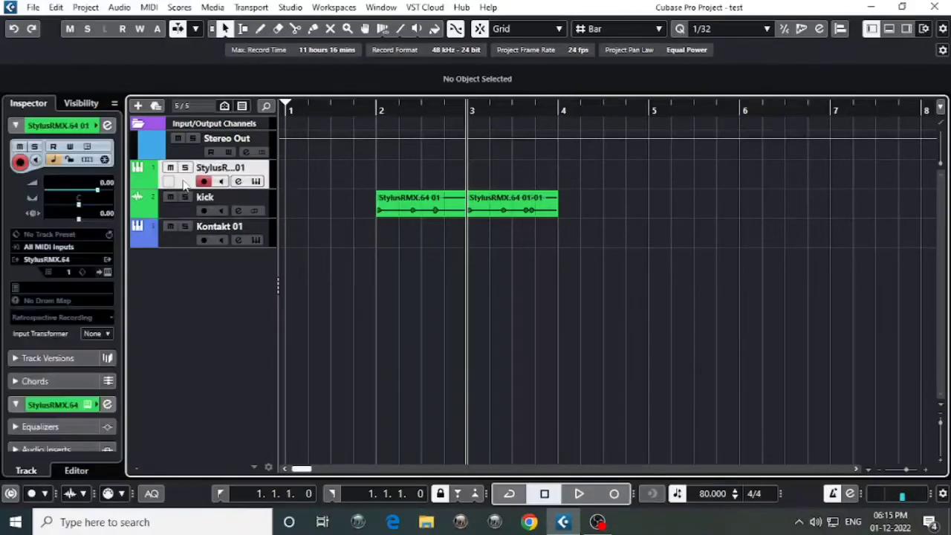
Step: Open Kontakt on its instrument track, expand the Drums Overkill instruments and remove the loaded Tabla instrument
left_click(189, 237)
left_click(256, 240)
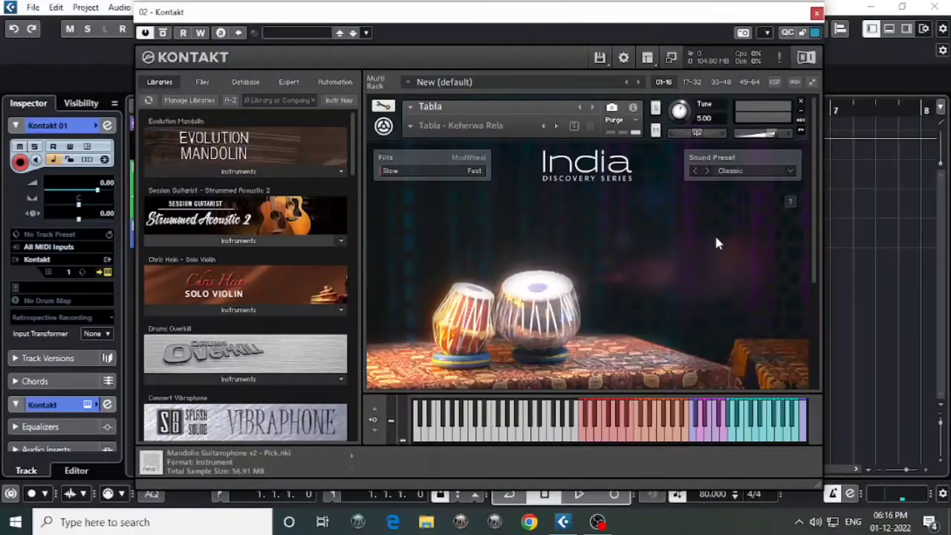
left_click(239, 380)
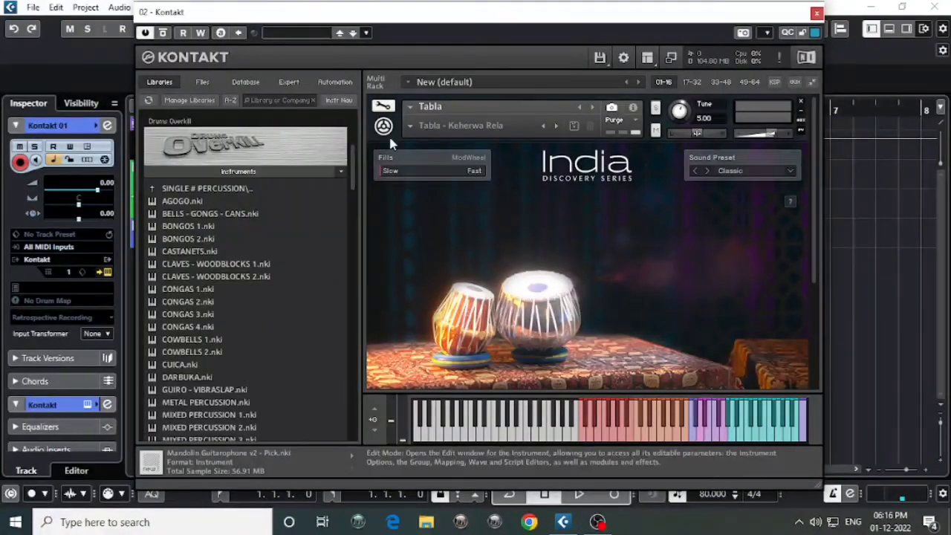
left_click(800, 100)
Step: Load SNARE DRUMS REAL 01 from the SNARES REAL folder of Drums Overkill's snare drums and close Kontakt
scroll(276, 320, "down", 1)
scroll(283, 347, "down", 1)
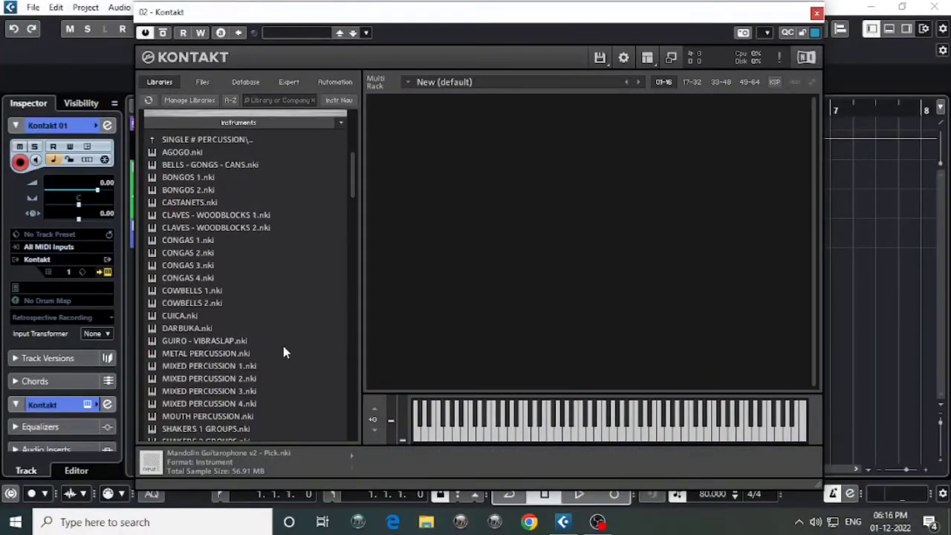
left_click(178, 145)
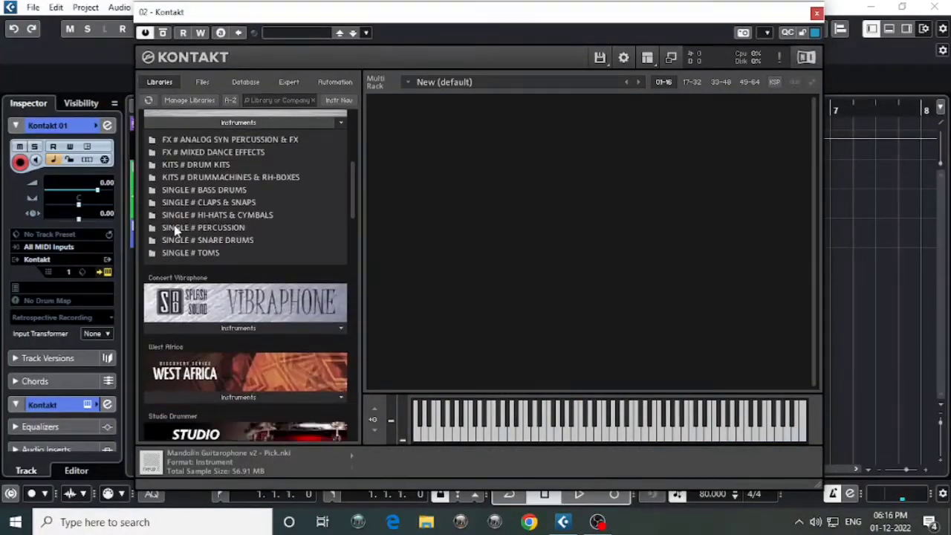
left_click(199, 241)
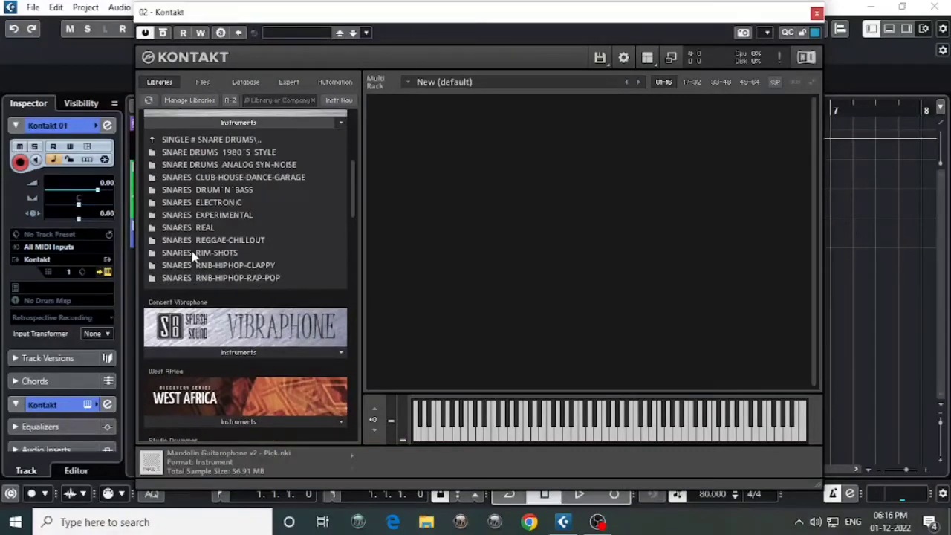
left_click(192, 229)
left_click(220, 152)
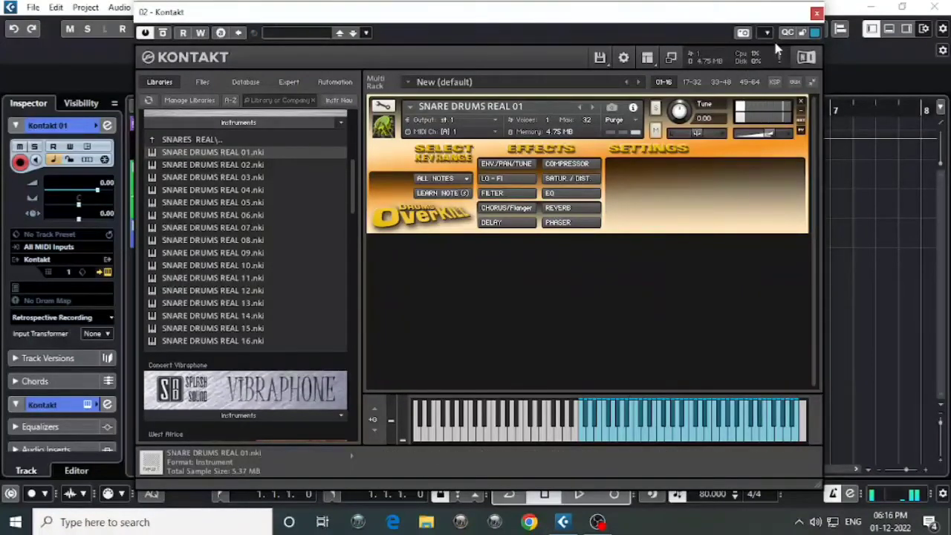
left_click(817, 13)
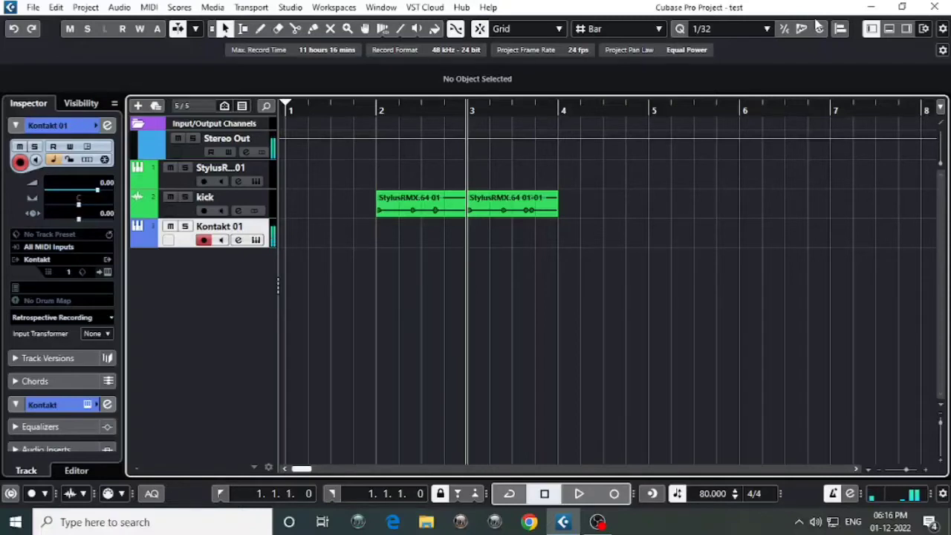
Step: Record a snare pattern on the Kontakt 01 track from the project start, playing along with the kick in bars 2 and 3
key("KP_Subtract")
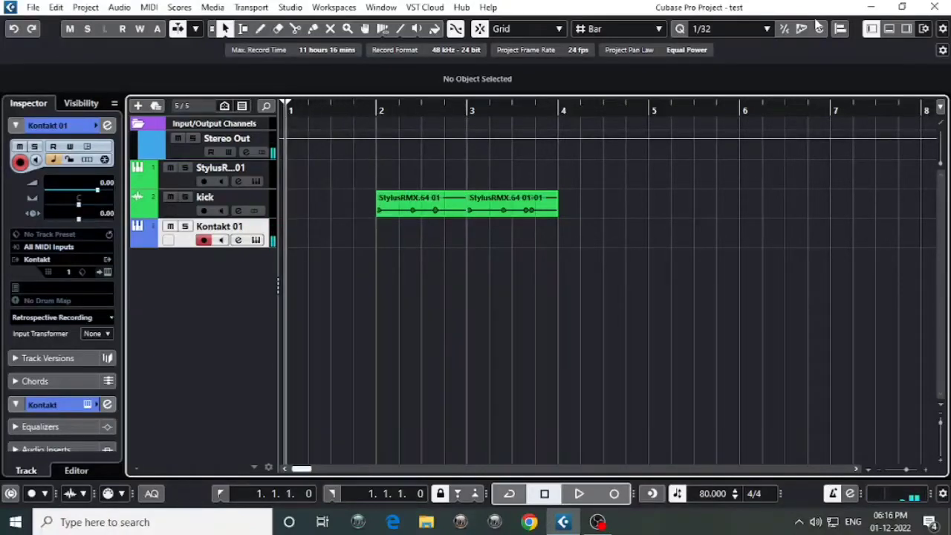
key("space")
key("KP_Multiply")
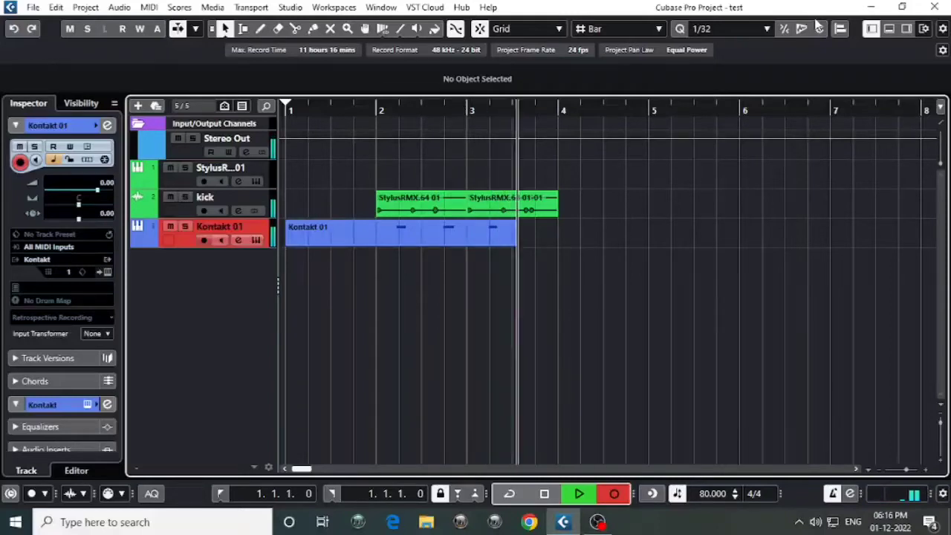
key("space")
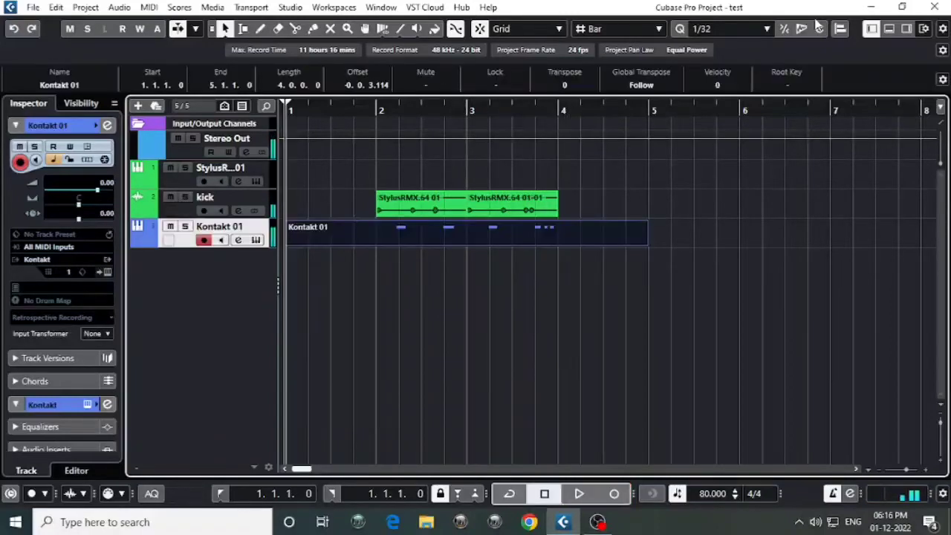
Step: Open the recorded Kontakt part and quantize all its notes to 1/16
double_click(440, 239)
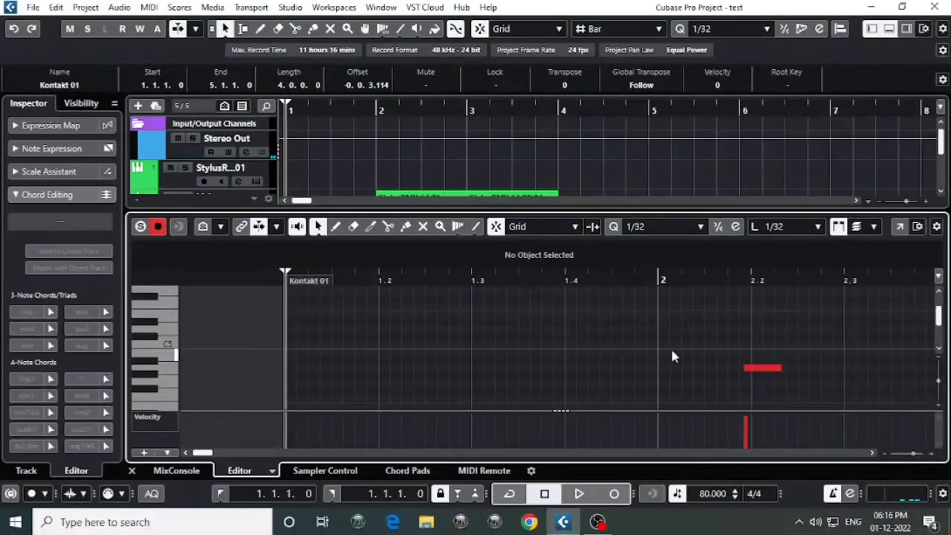
scroll(719, 362, "right", 3)
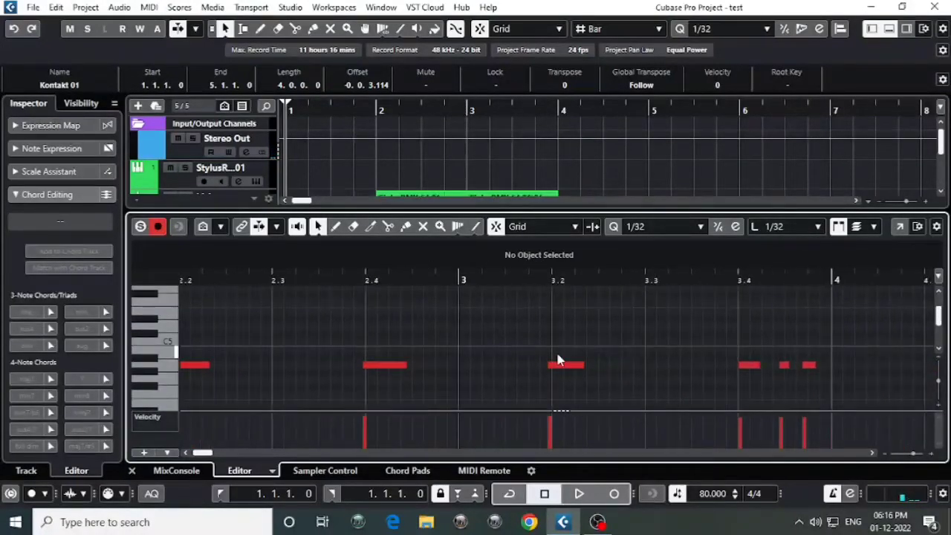
scroll(654, 364, "left", 5)
key("ctrl+a")
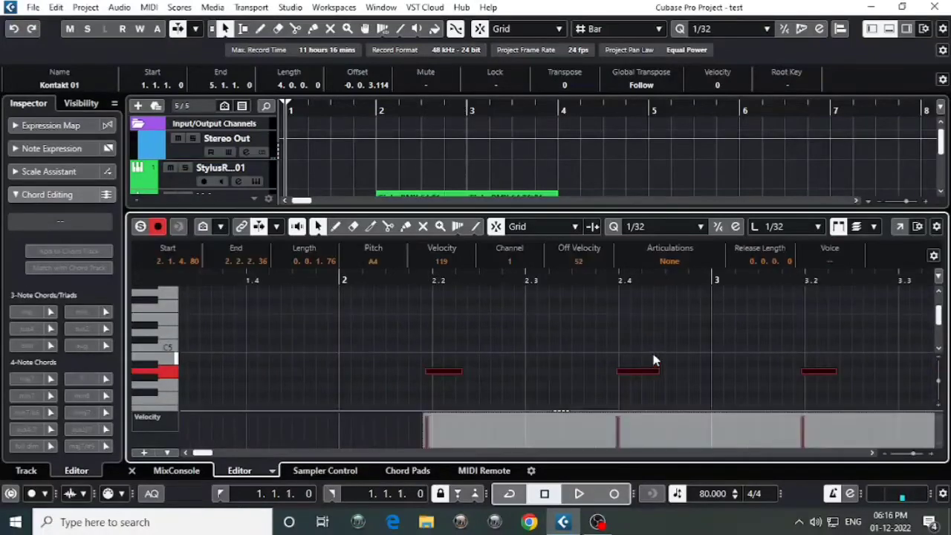
left_click(698, 227)
left_click(646, 262)
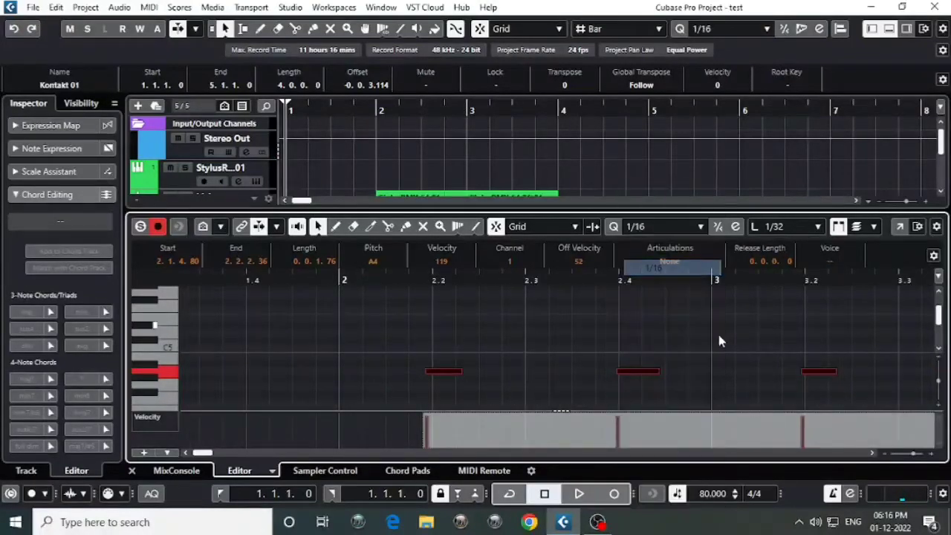
scroll(561, 347, "right", 3)
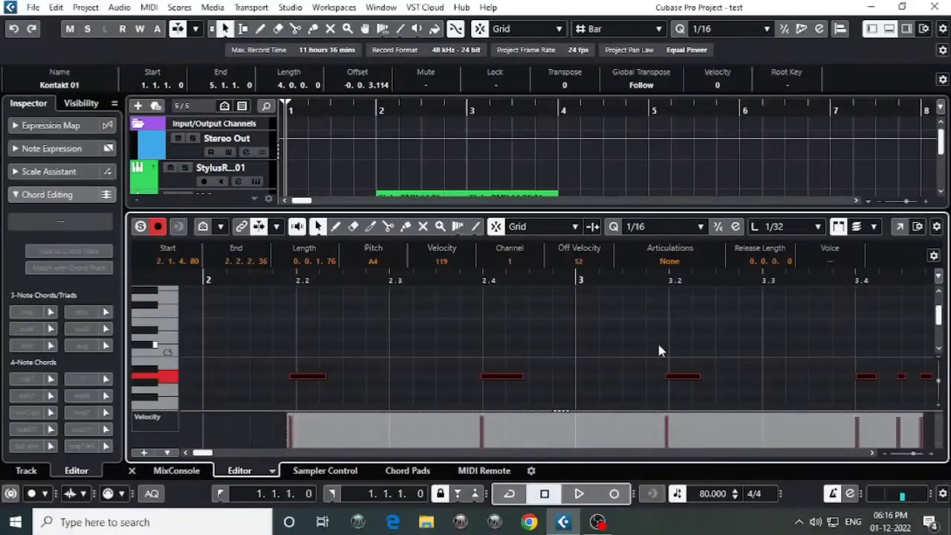
key("q")
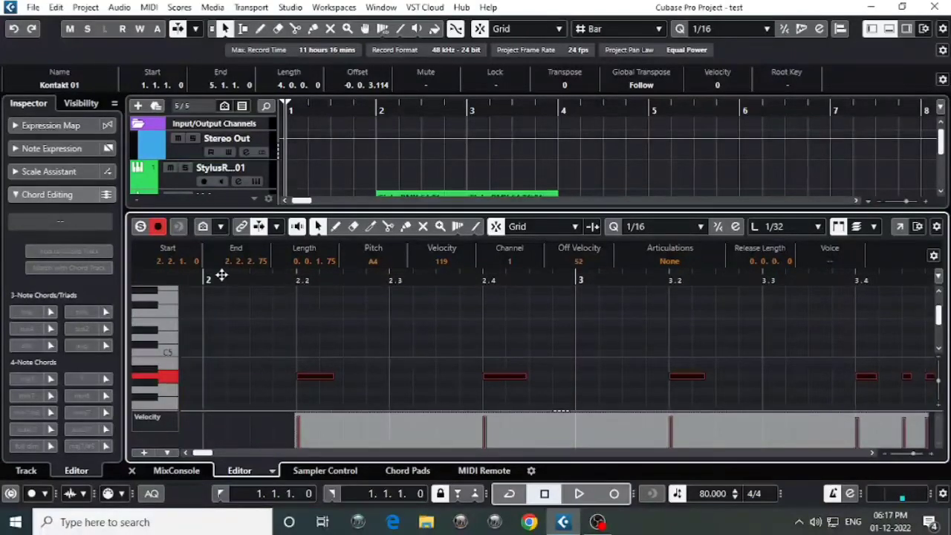
Step: Close the note editor, split the Kontakt part at bars 2 and 4, and delete the pieces outside bars 2 and 3
key("space")
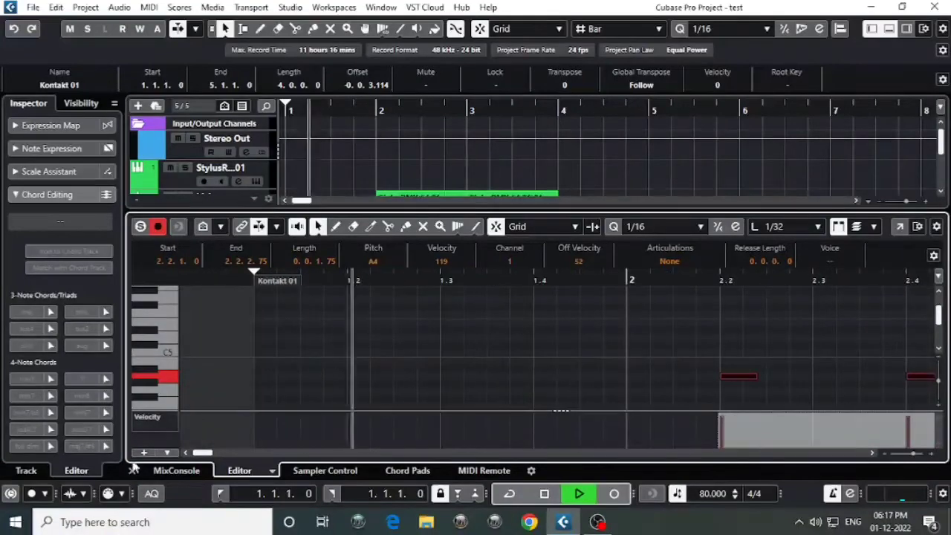
key("ctrl+e")
left_click(384, 242, "alt")
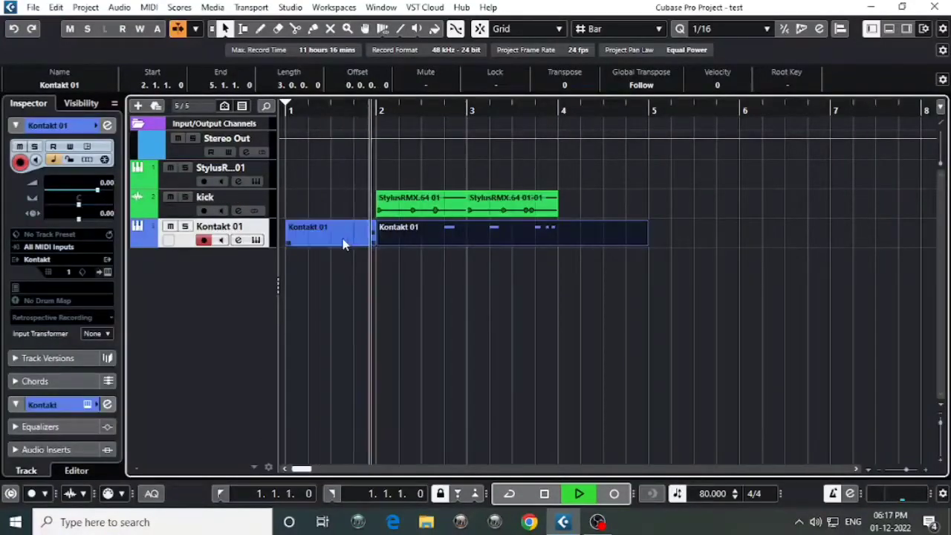
left_click(339, 238)
key("Delete")
left_click(454, 243)
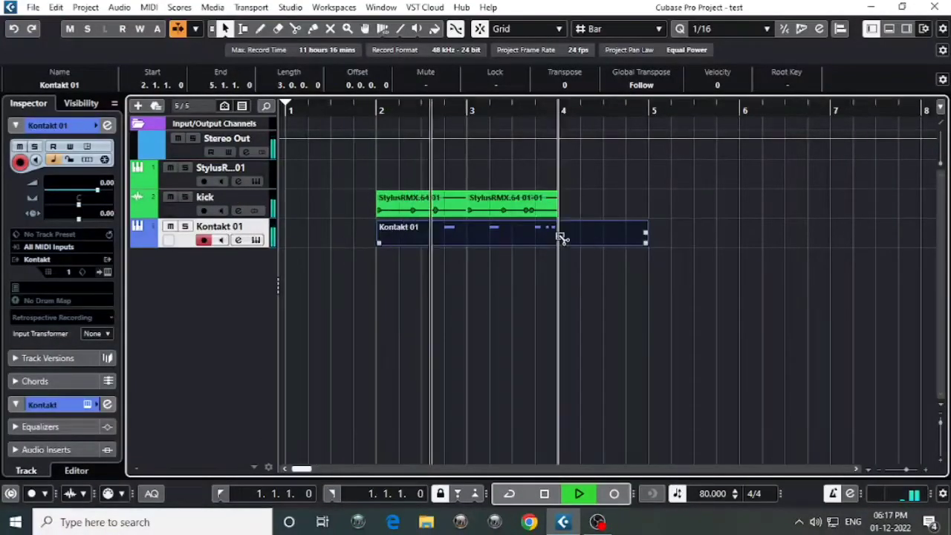
left_click(594, 235, "alt")
key("Delete")
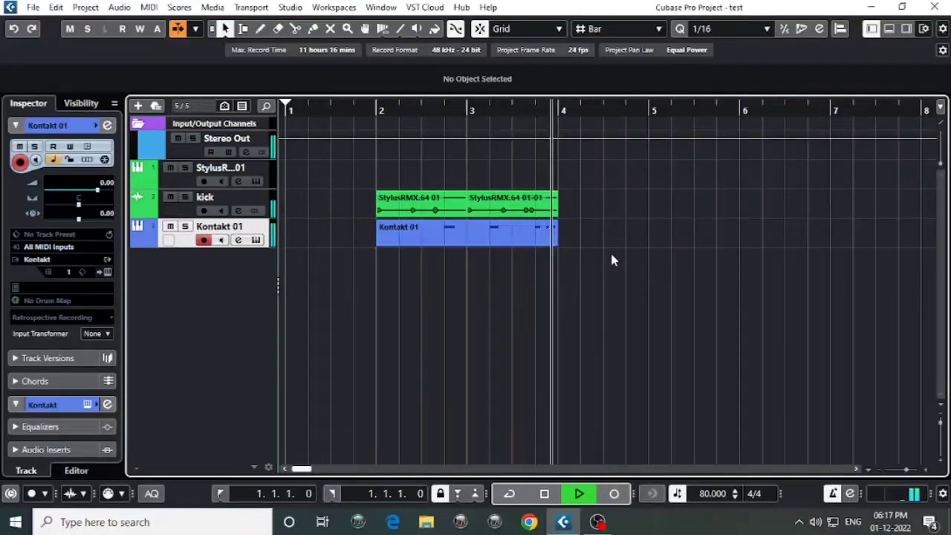
Step: Play back the kick and snare together from bar 2 to check the pattern
key("space")
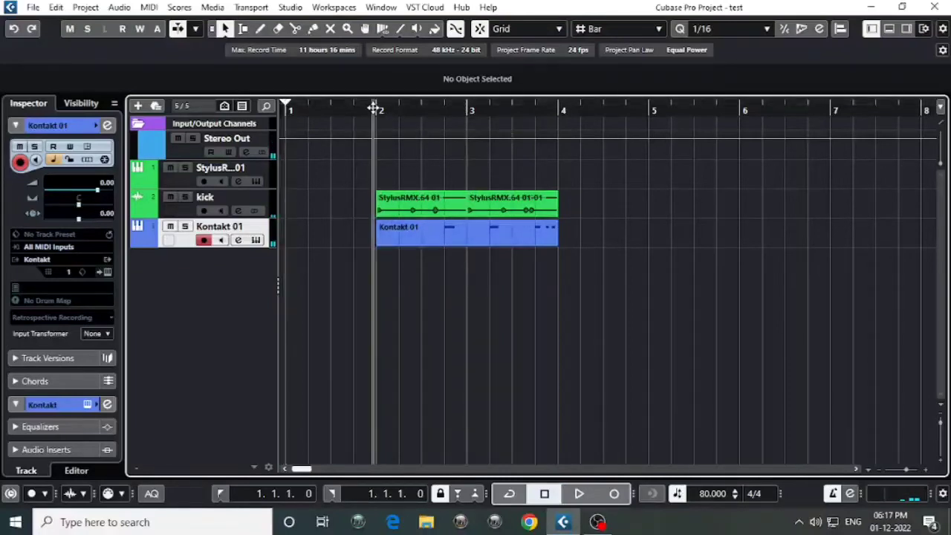
left_click_drag(374, 109, 427, 248)
key("space")
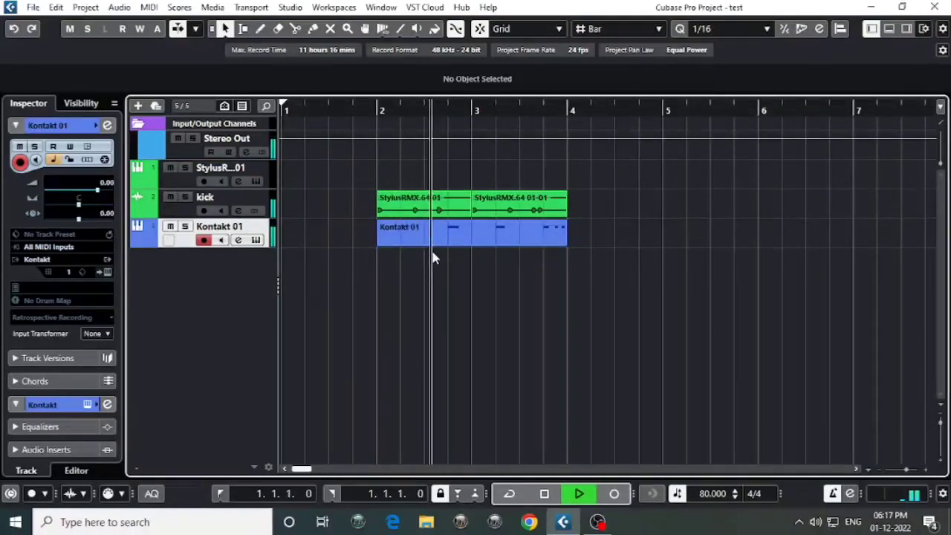
key("space")
key("h")
key("space")
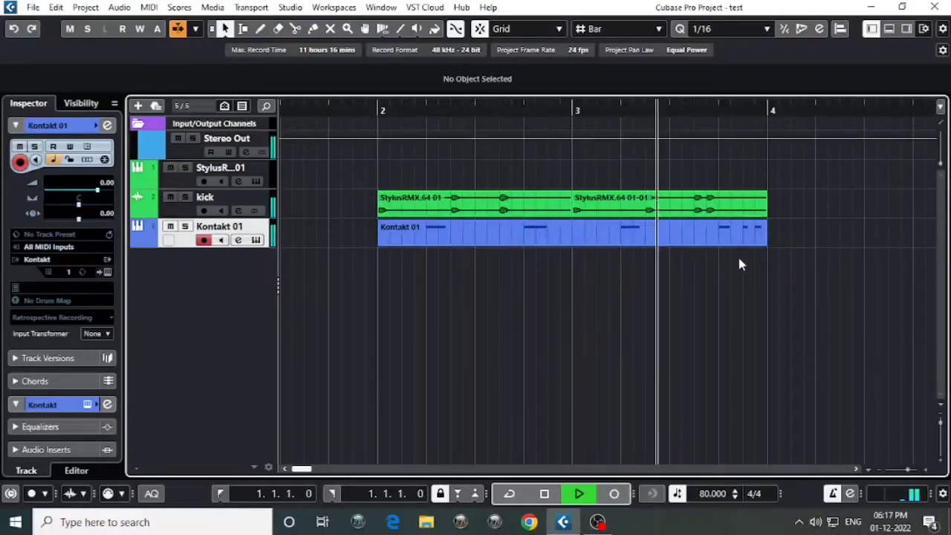
key("space")
Step: Render the Kontakt snare part in place to a new audio track and delete the original MIDI part
key("Right")
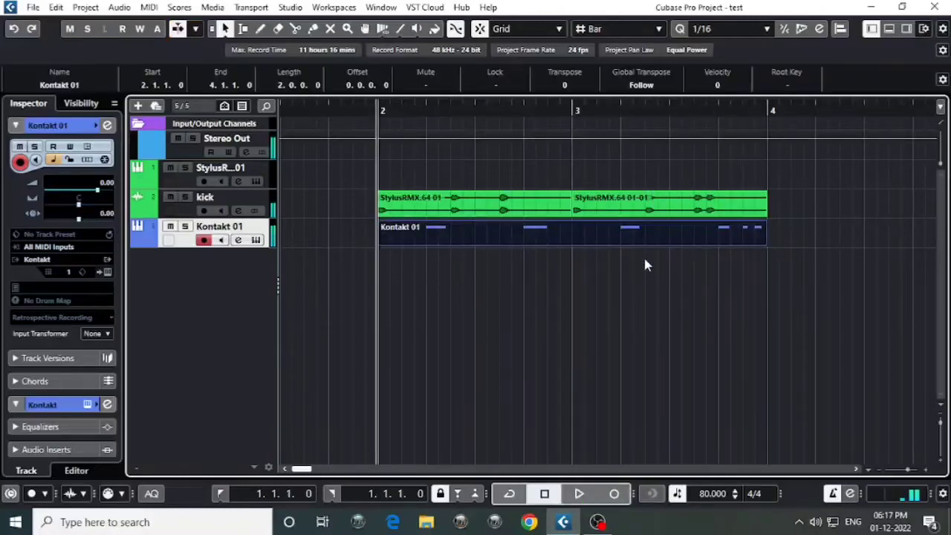
left_click(56, 8)
mouse_move(121, 151)
left_click(336, 152)
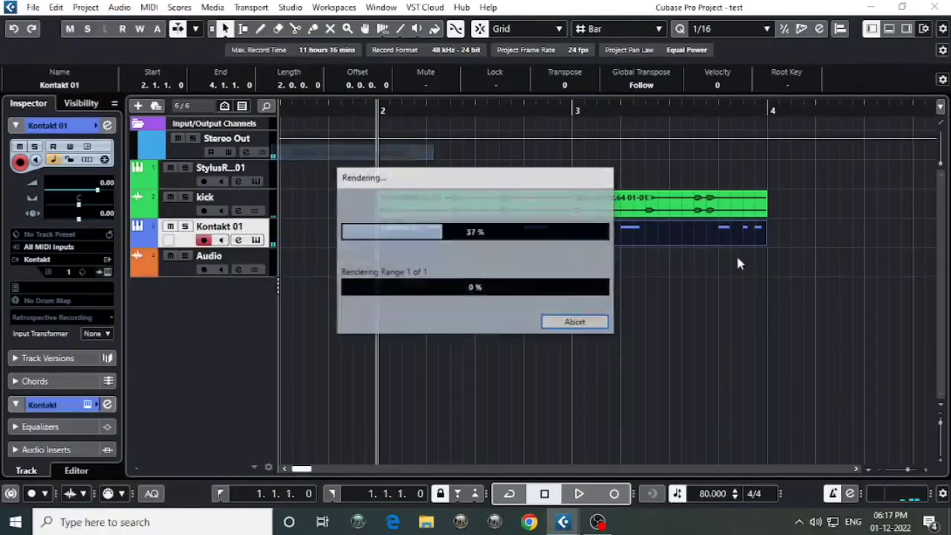
left_click(665, 238)
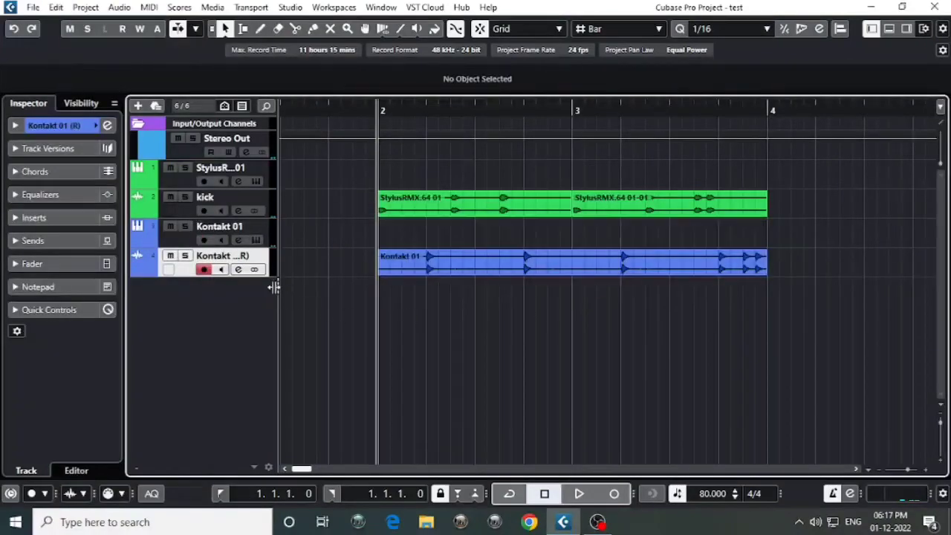
Step: Rename the rendered audio track as snare and move it directly below the kick track
double_click(233, 257)
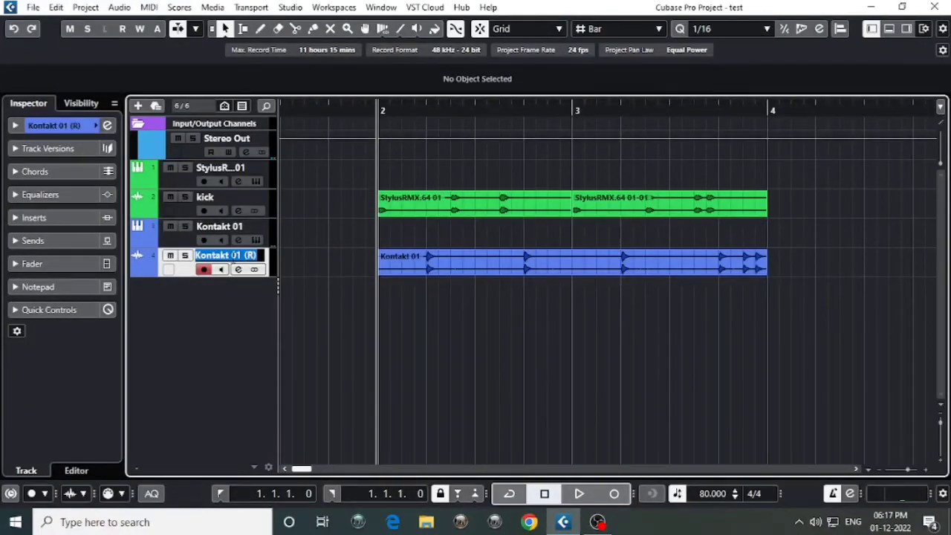
key("BackSpace")
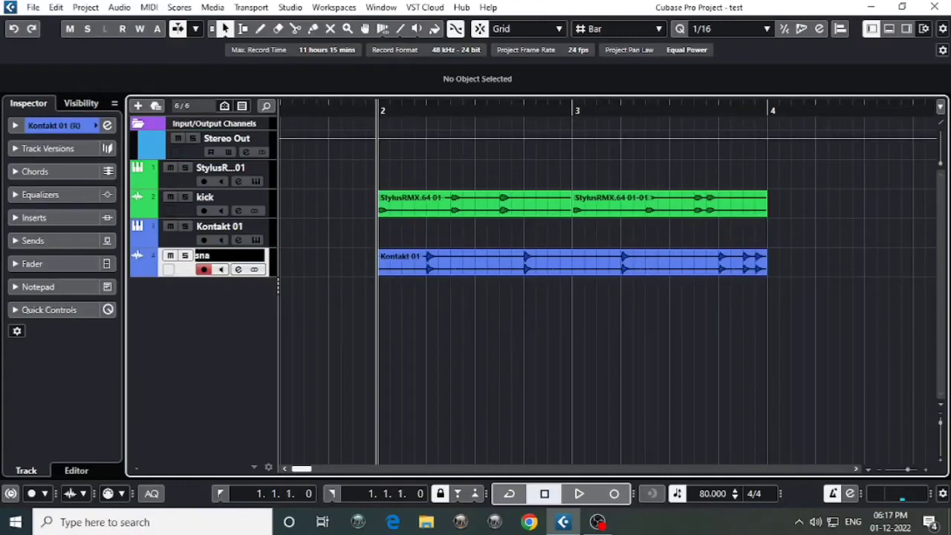
key("Return")
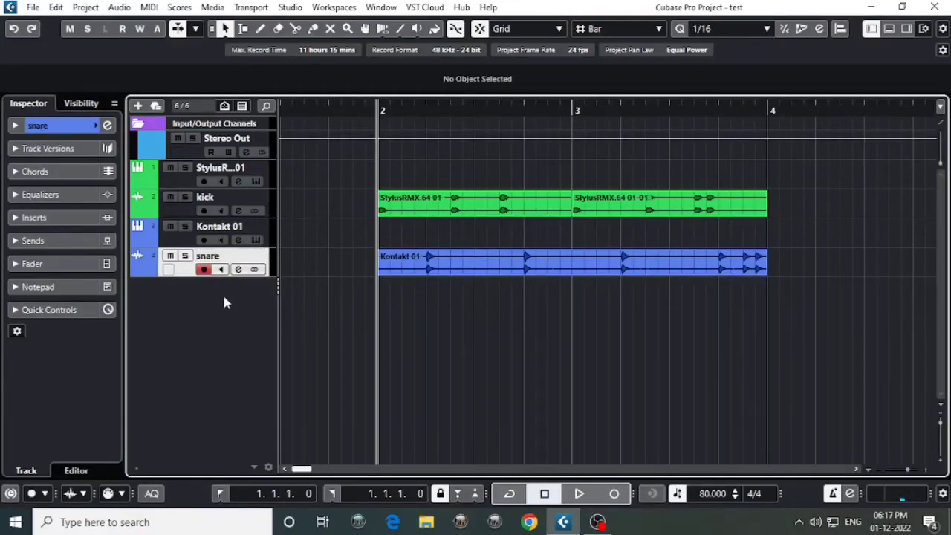
left_click_drag(185, 277, 189, 224)
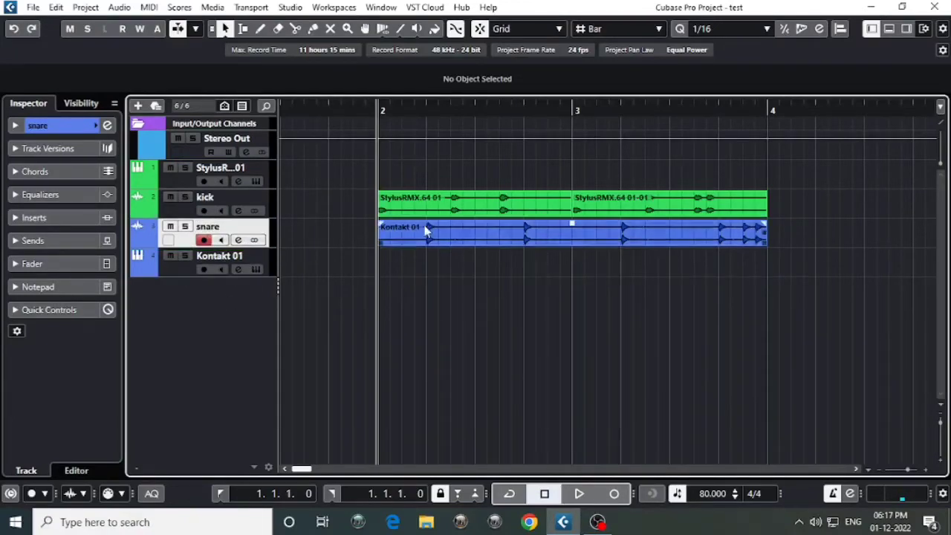
Step: Open the Kontakt 01 track's instrument and remove SNARE DRUMS REAL 01 from the rack
left_click(182, 184)
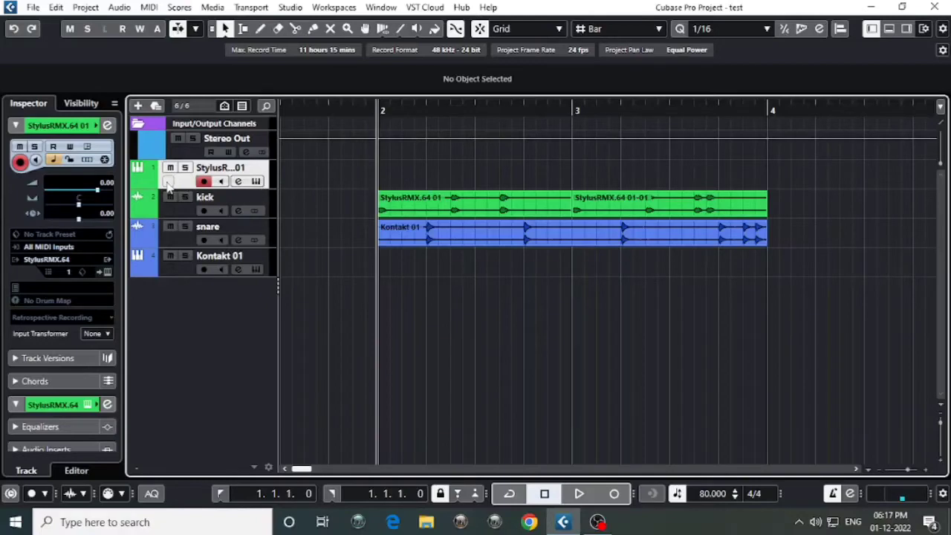
left_click(194, 262)
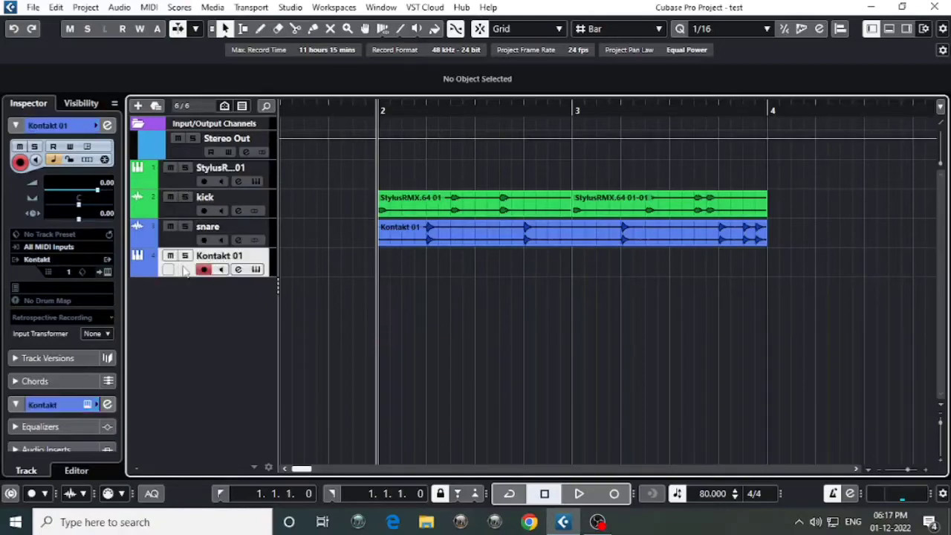
left_click(255, 269)
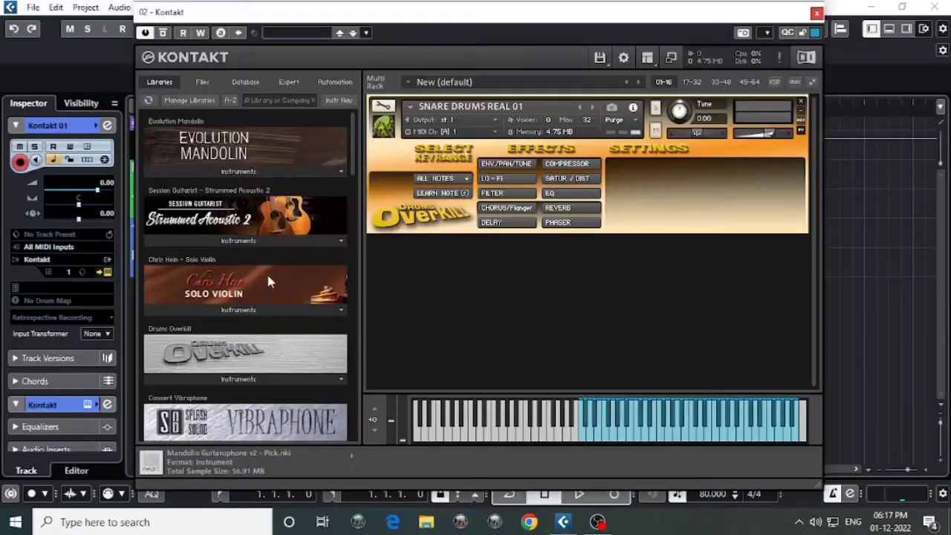
left_click(801, 103)
Step: Load HI-HATS REAL 1 from the Drums Overkill library's real hi-hats folder into the Kontakt rack and close the instrument window
left_click(279, 377)
scroll(257, 297, "down", 3)
scroll(193, 240, "up", 1)
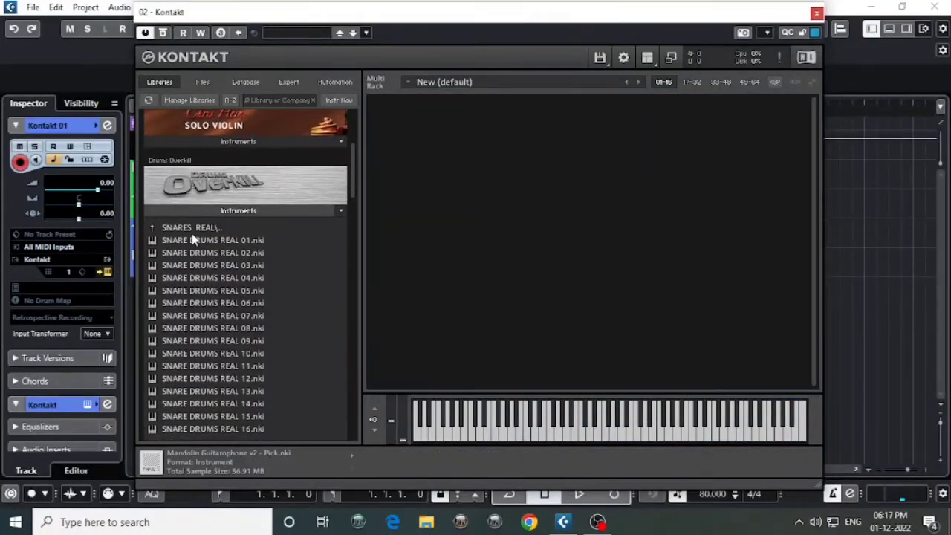
left_click(192, 232)
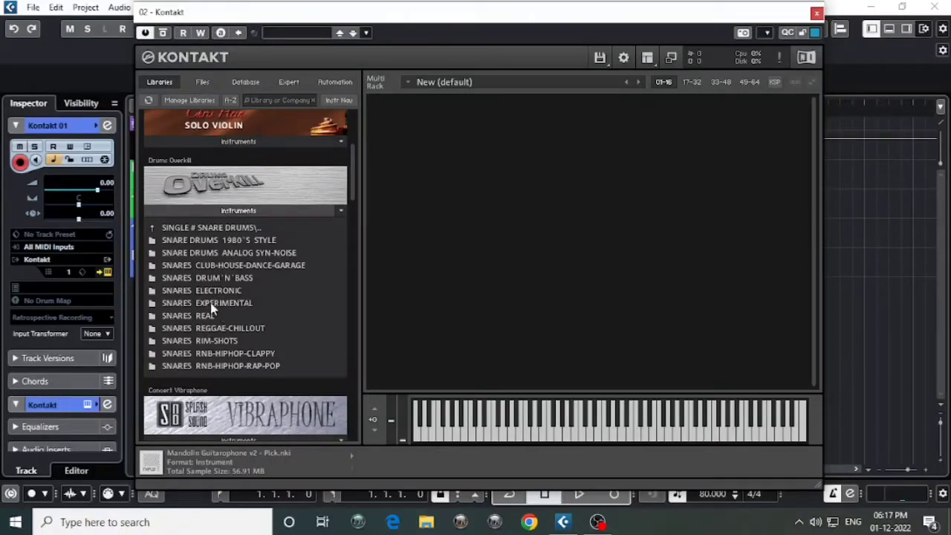
left_click(188, 230)
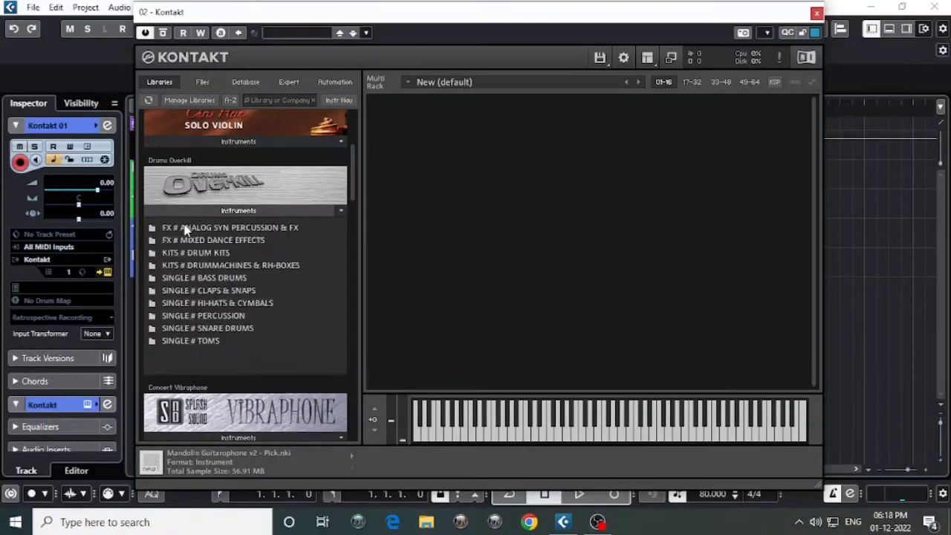
left_click(204, 304)
left_click(173, 254)
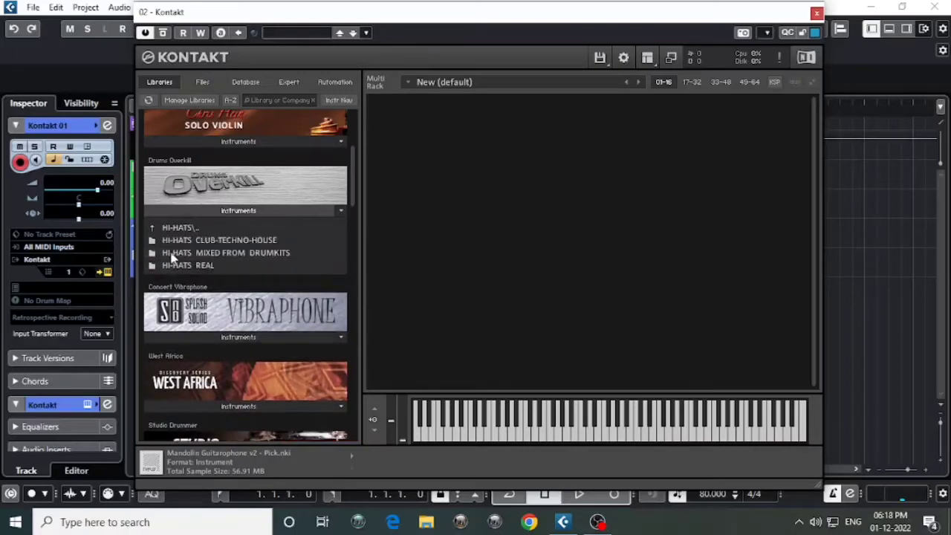
left_click(191, 266)
left_click_drag(187, 239, 598, 243)
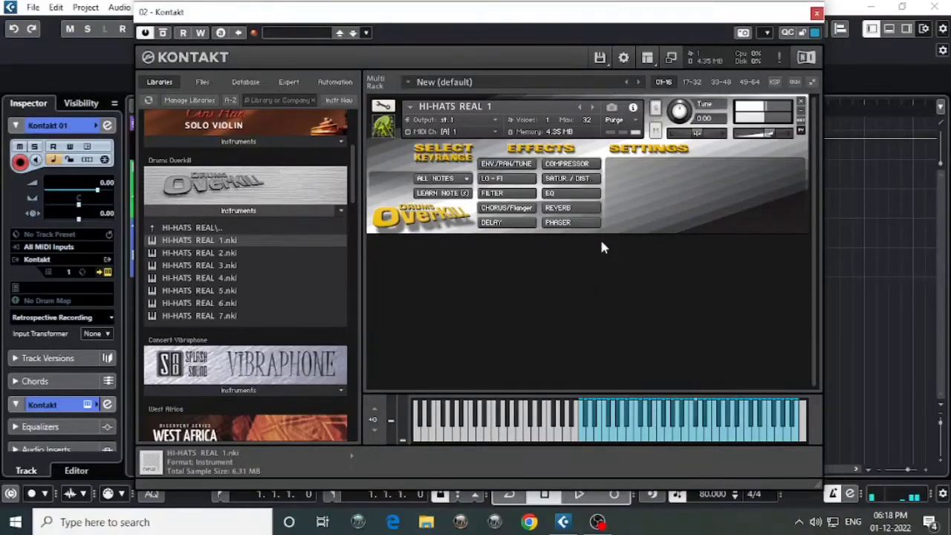
left_click(816, 13)
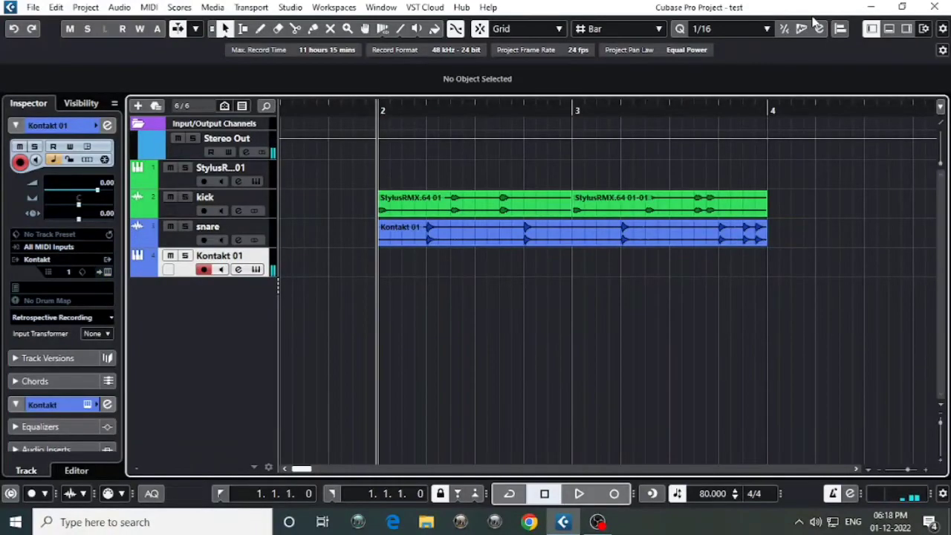
Step: Record a hi-hat pattern with a hit on every beat of bars 2 and 3 on the Kontakt 01 track
key("KP_Subtract")
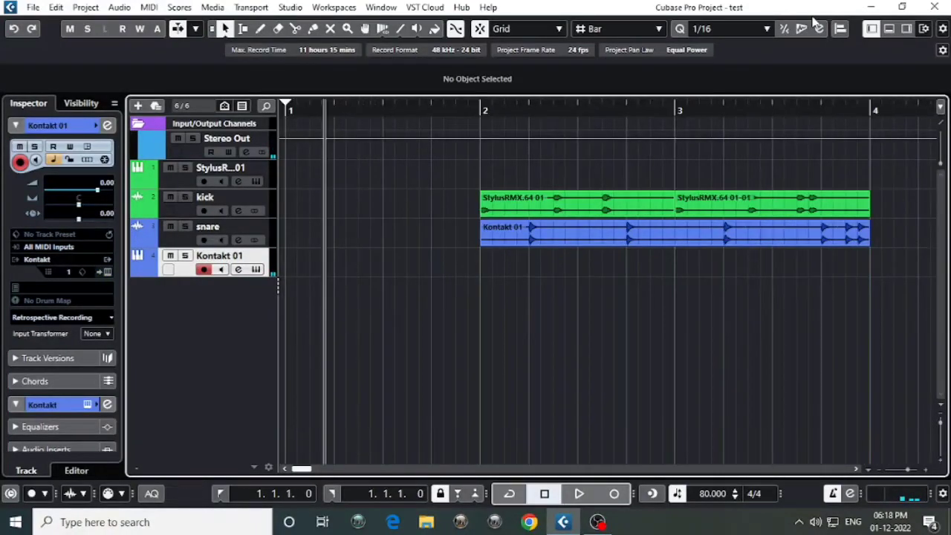
key("space")
key("KP_Multiply")
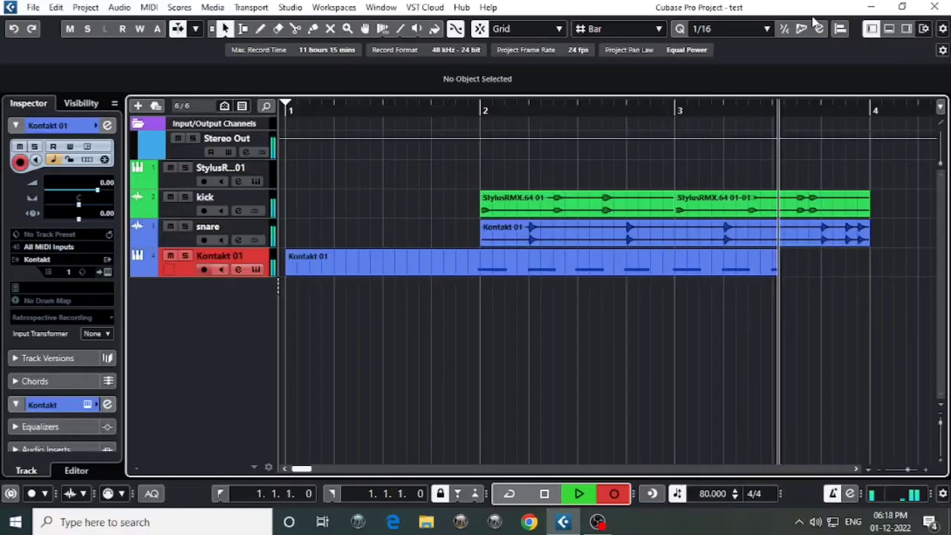
key("space")
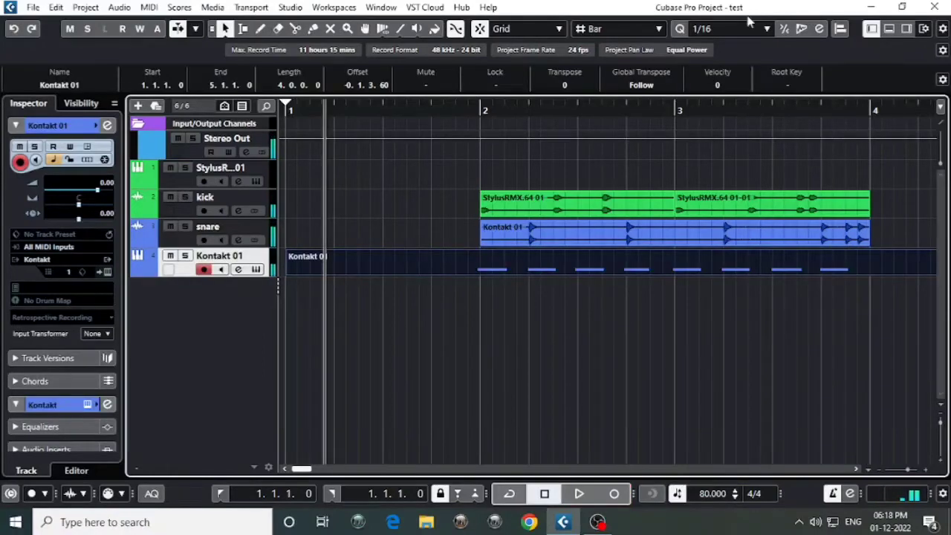
Step: Quantize all recorded hi-hat notes to 1/16, even out their velocities at 112, and close the note editor
double_click(466, 266)
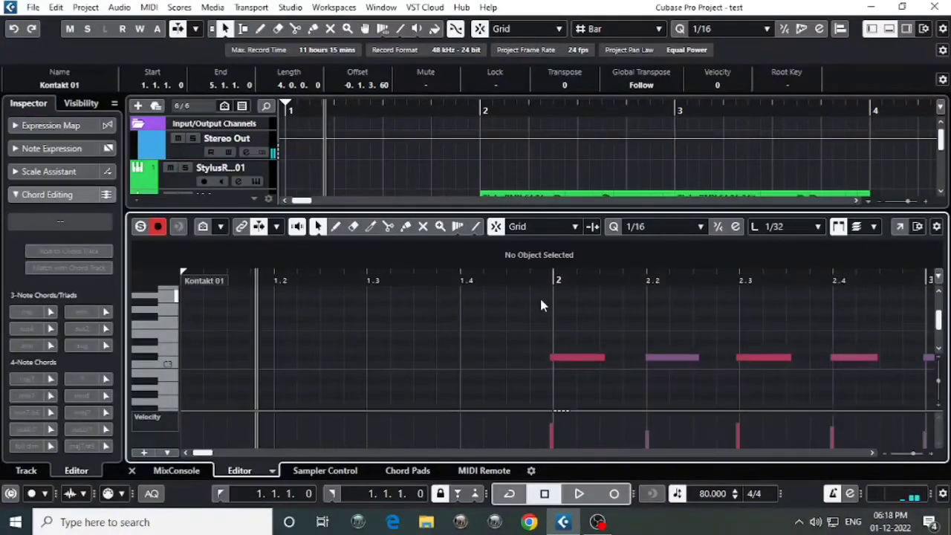
key("ctrl+a")
scroll(624, 345, "right", 5)
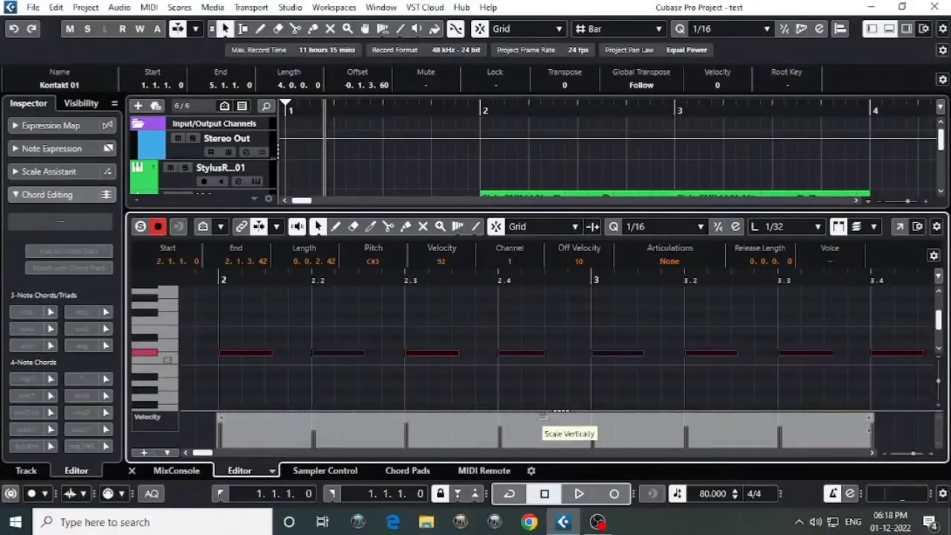
left_click_drag(539, 417, 538, 361)
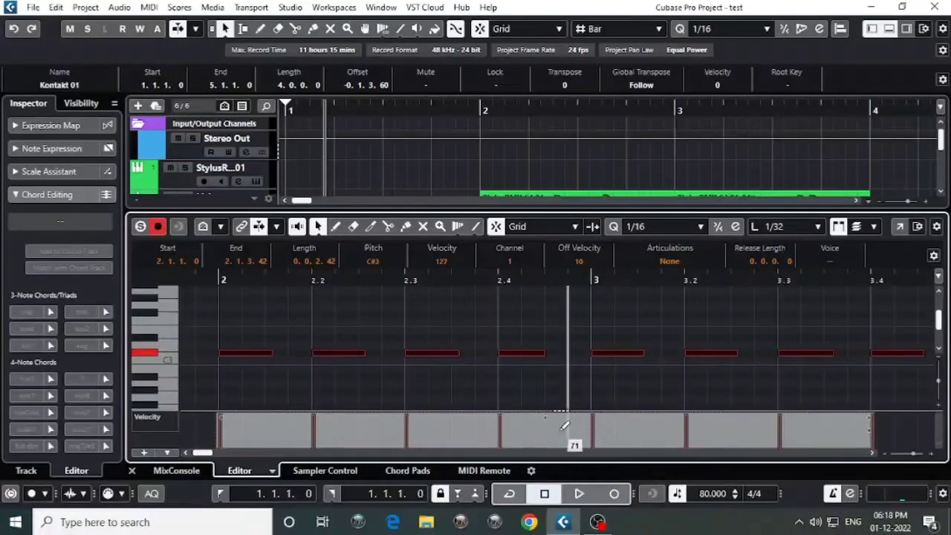
left_click_drag(569, 424, 543, 424)
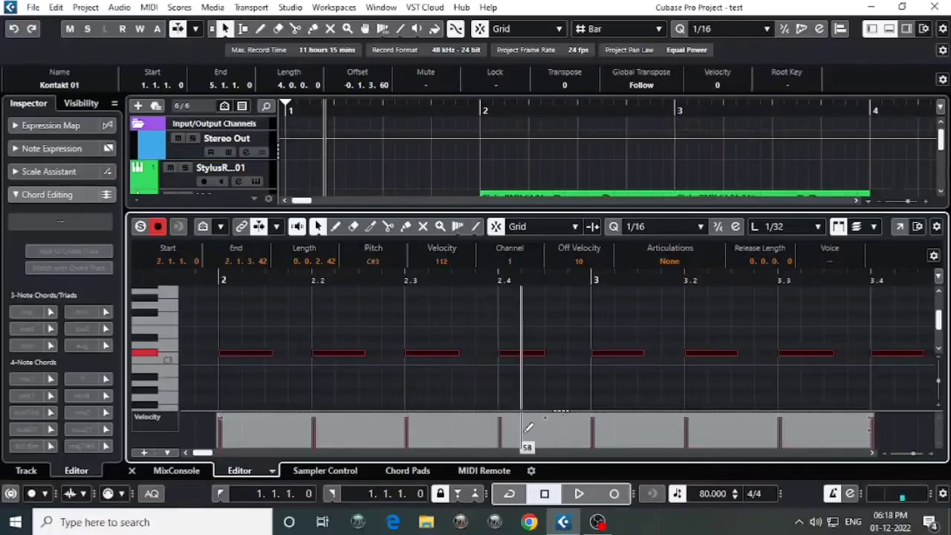
left_click(132, 470)
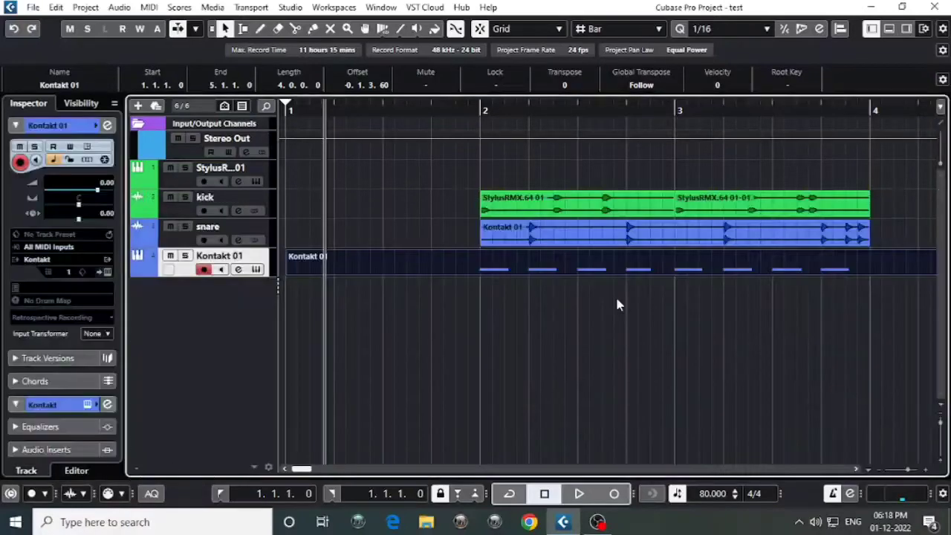
Step: Split the Kontakt hi-hat part at bars 2 and 4 and delete the pieces outside bars 2 and 3
left_click(482, 263, "alt")
key("Delete")
left_click(853, 271)
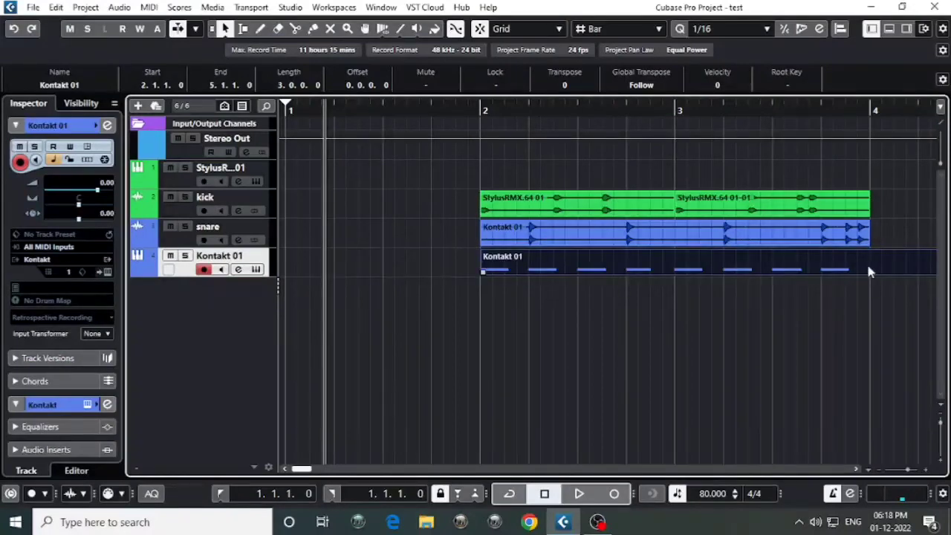
left_click(869, 271, "alt")
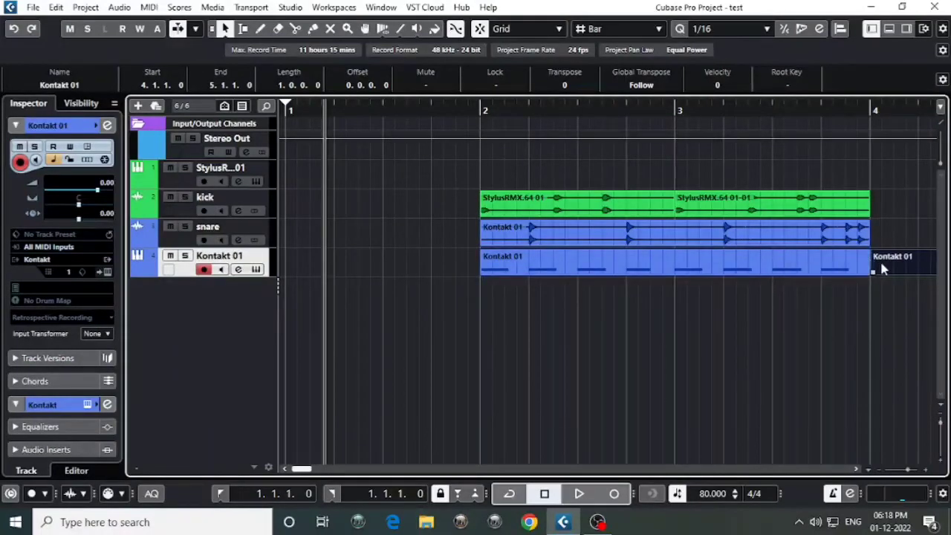
key("Delete")
Step: Render the Kontakt hi-hat part in place to a new audio track and delete the original MIDI part
left_click(720, 268)
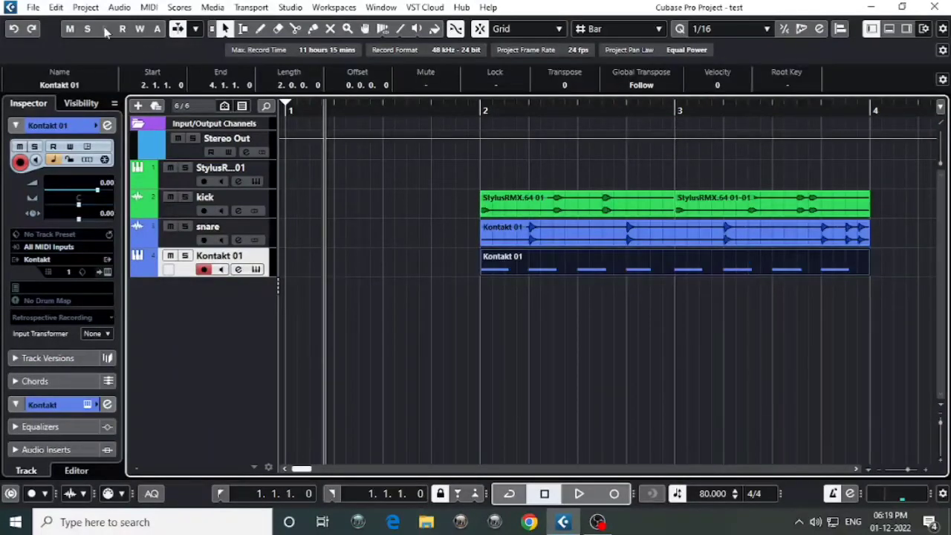
left_click(57, 7)
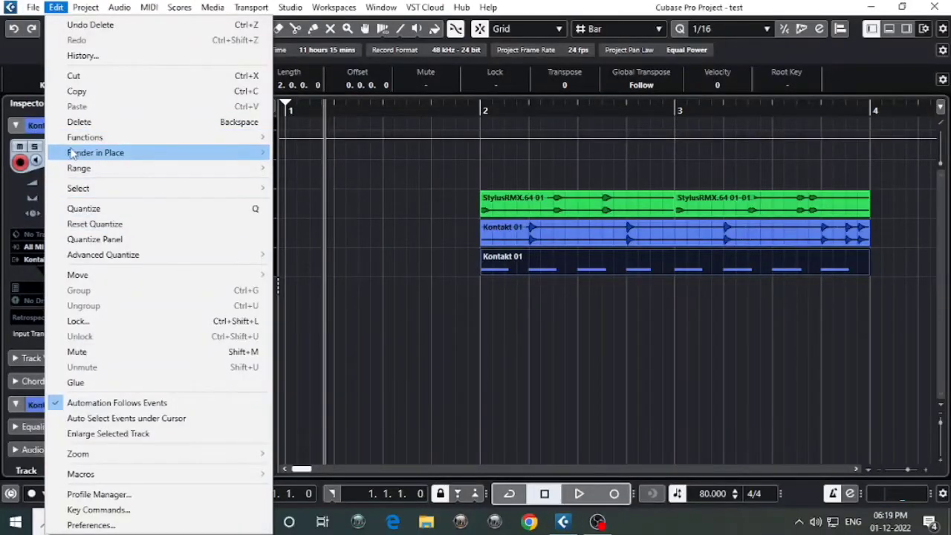
mouse_move(95, 152)
left_click(349, 153)
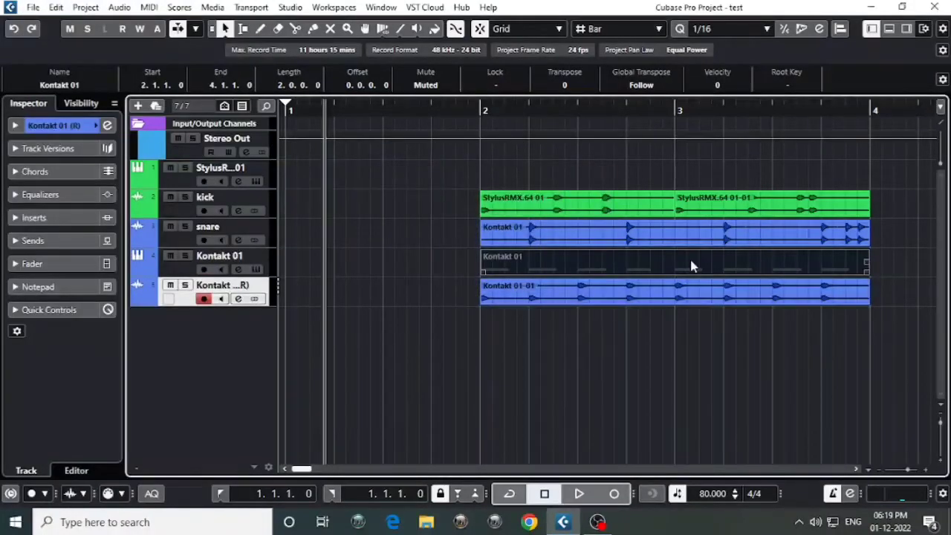
key("Delete")
Step: Rename the rendered hi-hat audio track as "hi ht" and move it directly below the snare track
double_click(222, 284)
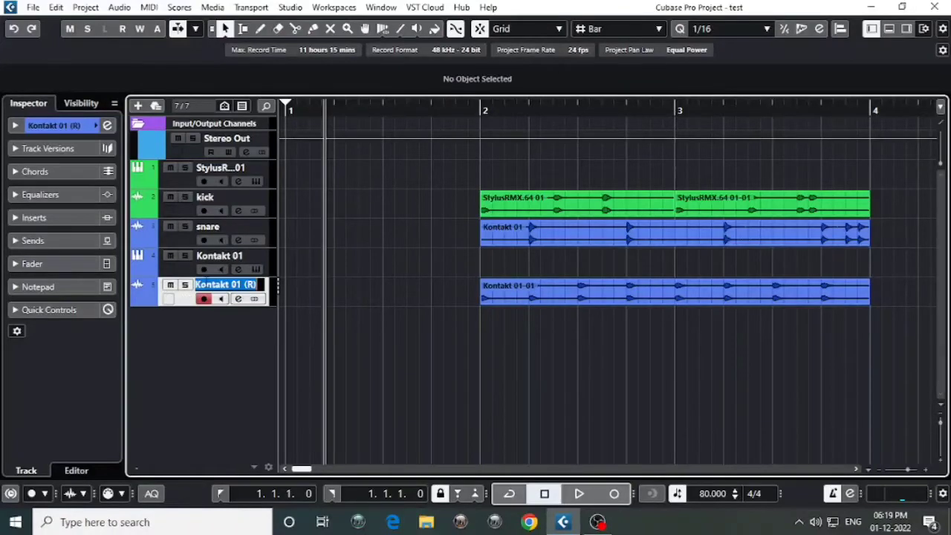
type("hi ht")
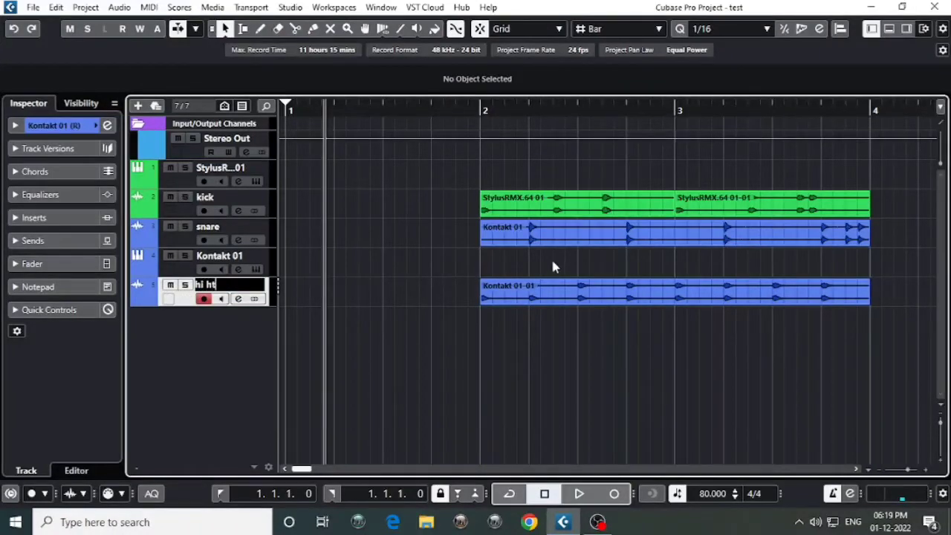
key("Return")
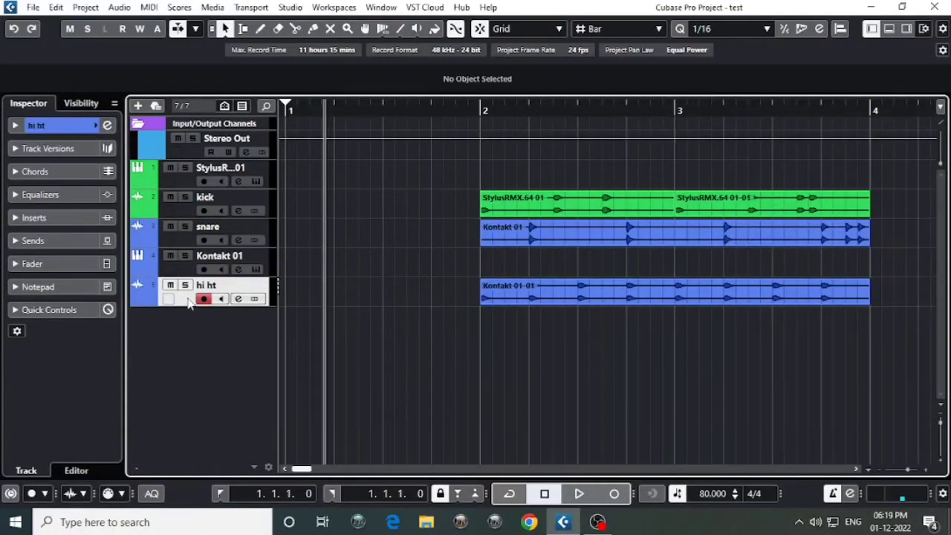
left_click_drag(190, 301, 189, 260)
Step: Play the beat from bar 2 and lower the hi ht track's volume fader to -7.66
key("space")
left_click(487, 110)
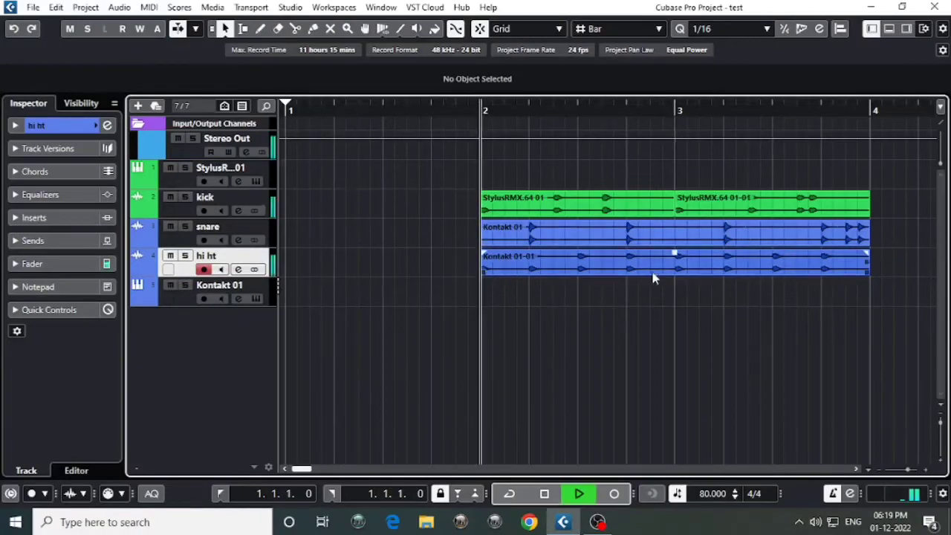
left_click(29, 266)
left_click_drag(38, 285, 51, 324)
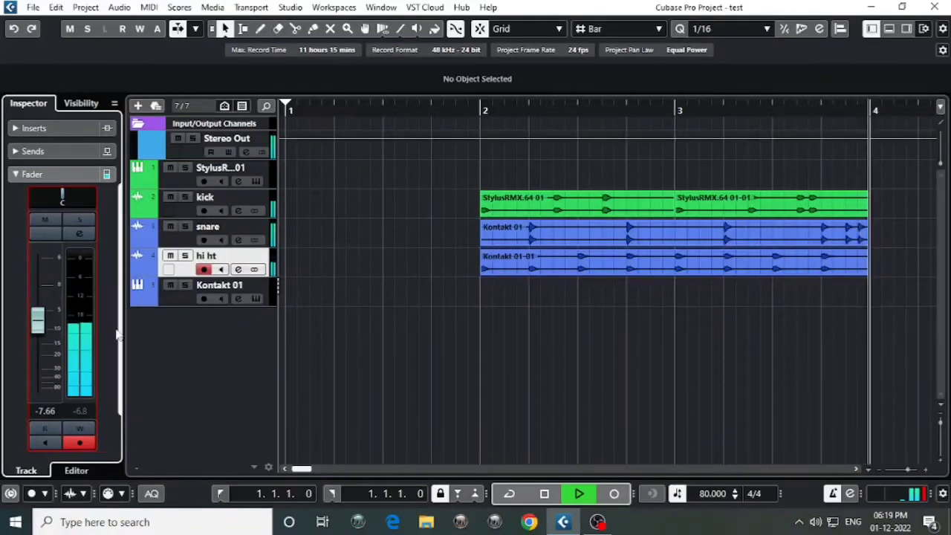
key("space")
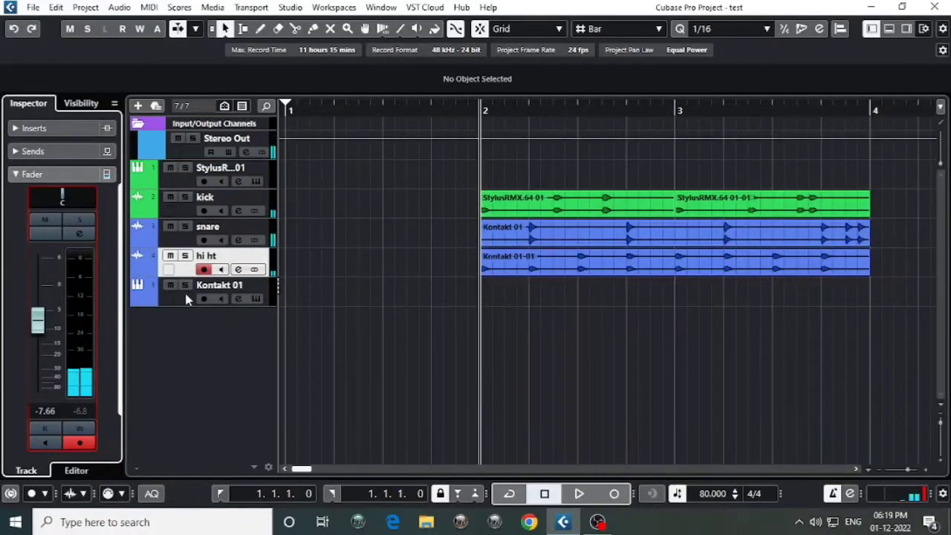
Step: Open Stylus RMX on its track and choose the 68-Tower Zero Hi Hats element from the HiHats 1 suite
left_click(183, 186)
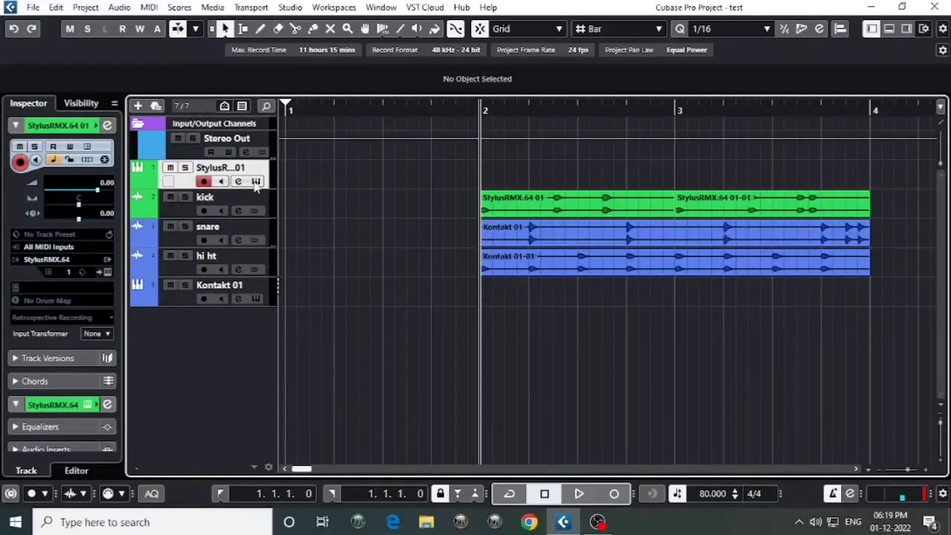
key("Return")
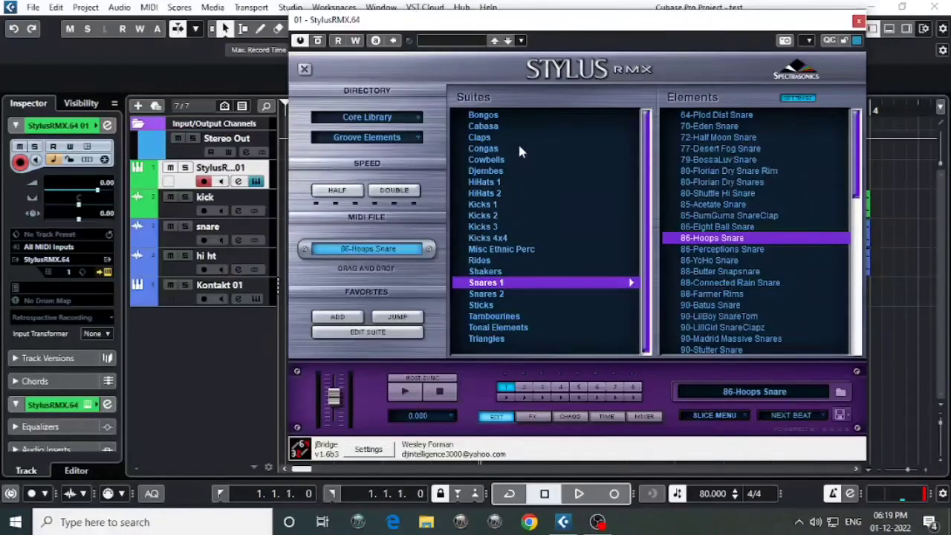
left_click(475, 182)
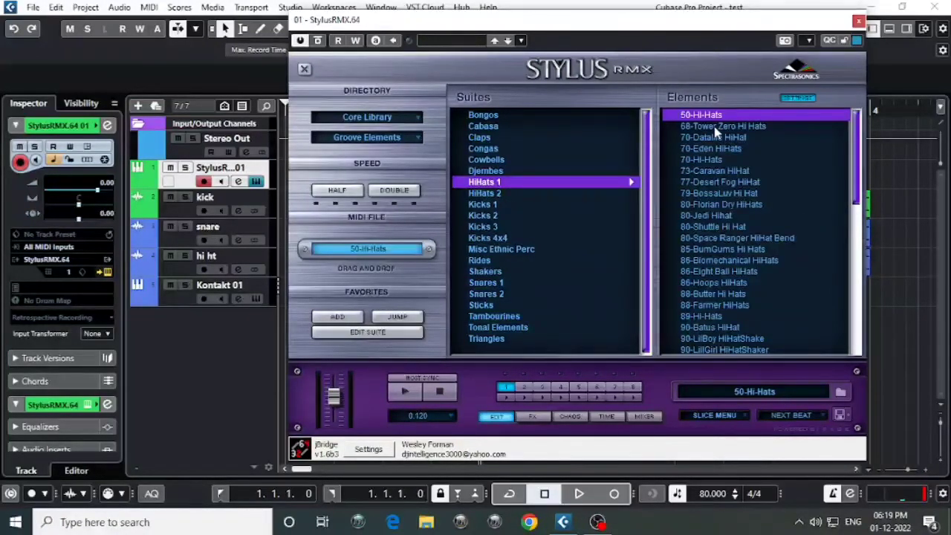
left_click(715, 128)
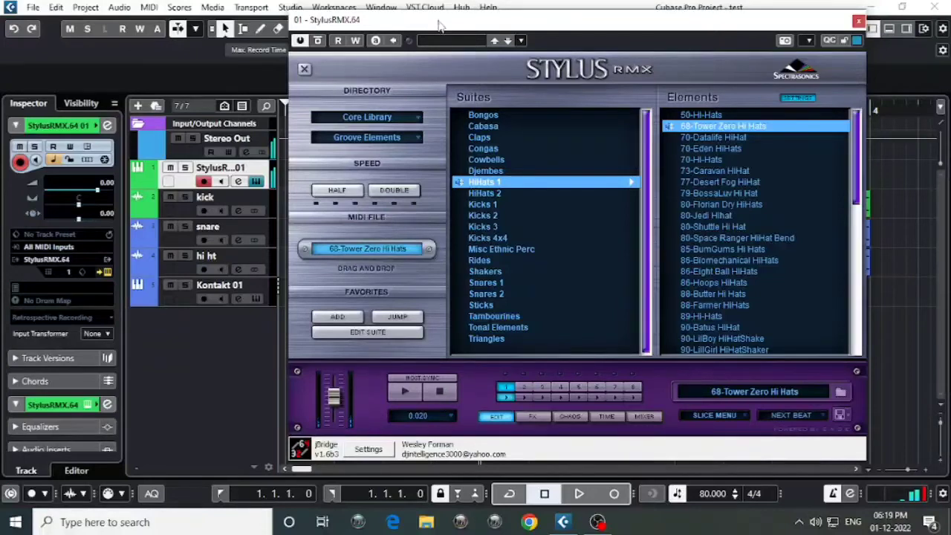
Step: Move the Stylus RMX window aside and place the 68-Tower Zero Hi Hats MIDI file on the StylusRMX track at bar 2
left_click_drag(446, 21, 693, 32)
left_click(471, 206)
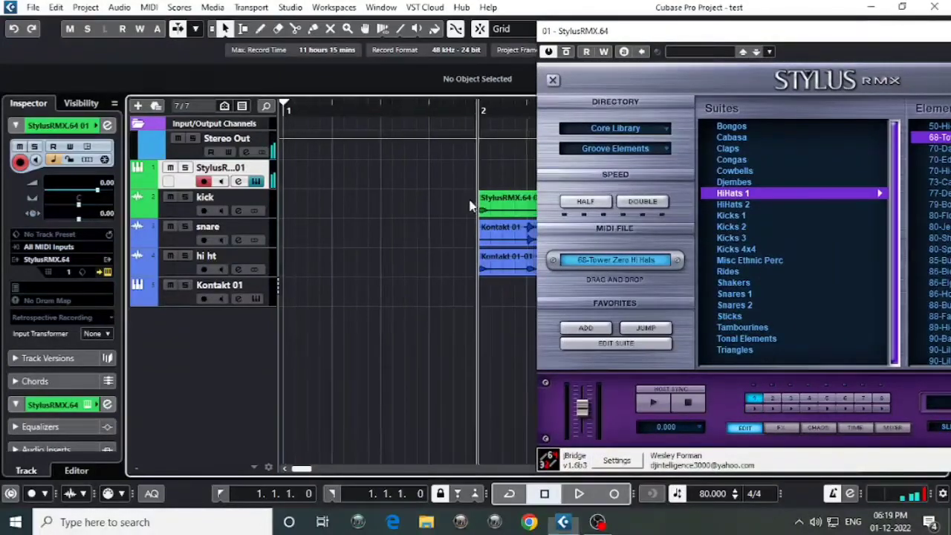
scroll(520, 204, "up", 3)
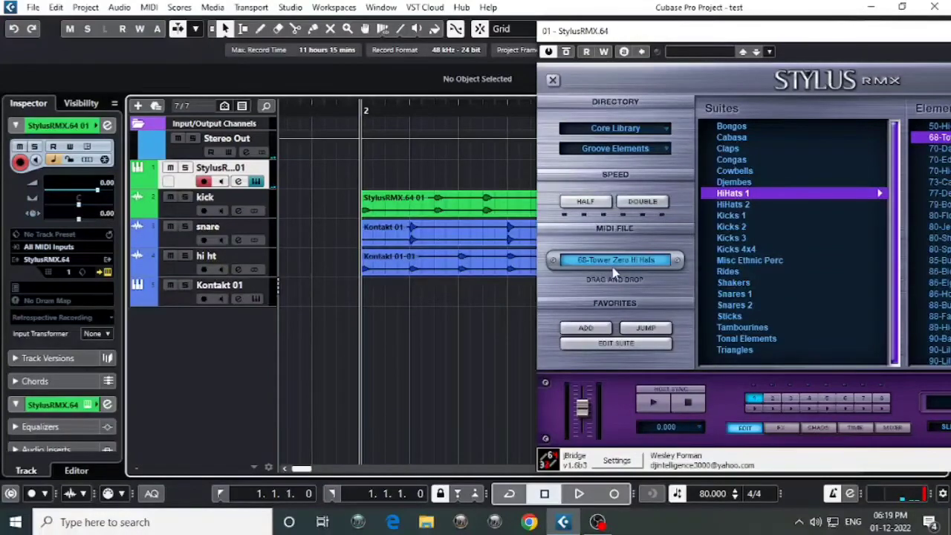
left_click_drag(624, 268, 368, 169)
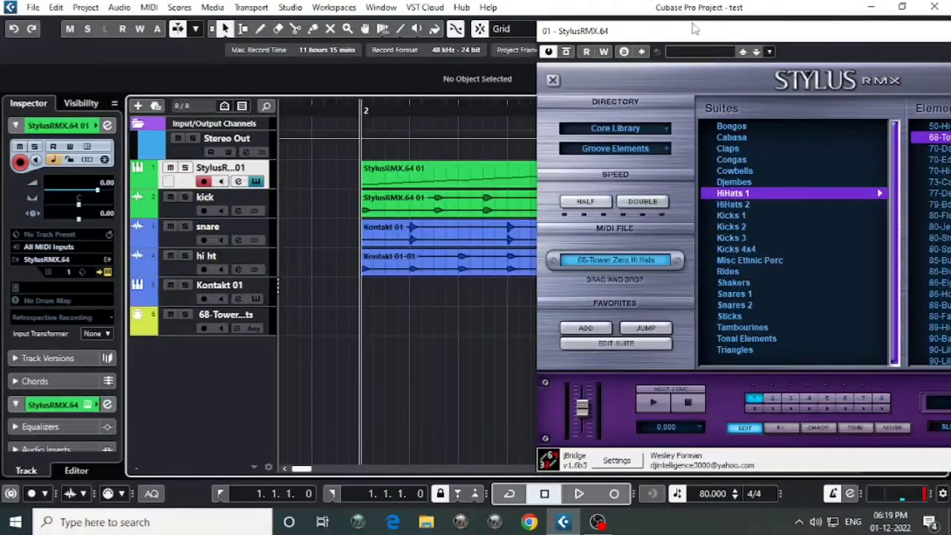
Step: Move the Stylus RMX window clear of the arrangement and play the beat with the new hi-hat part from bar 2
left_click_drag(699, 46, 847, 82)
scroll(595, 322, "up", 2)
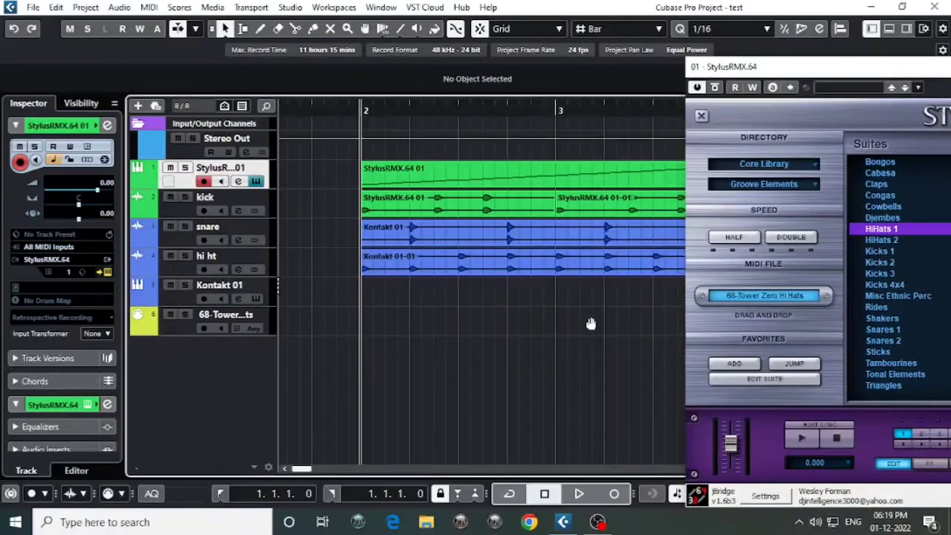
scroll(510, 323, "down", 2)
key("space")
left_click(475, 240)
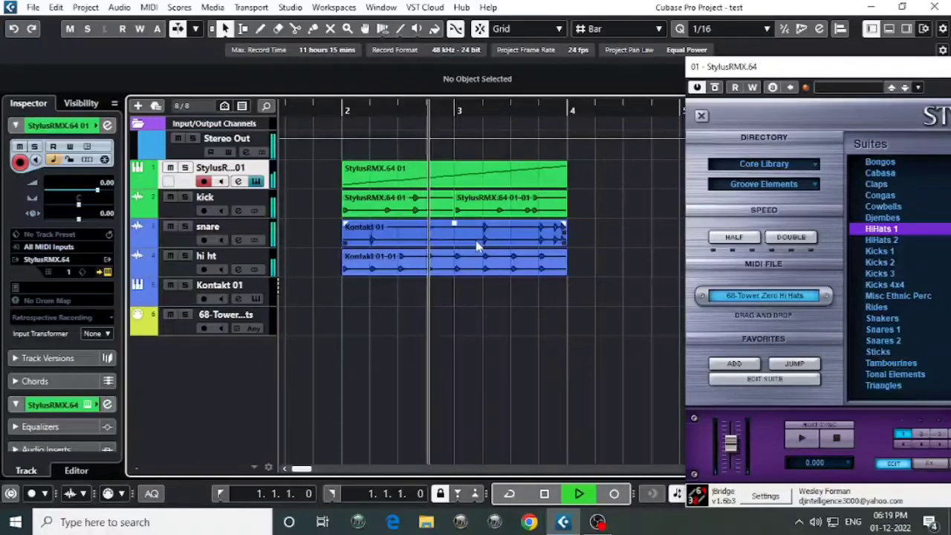
left_click(458, 176)
key("space")
Step: Render the two-bar StylusRMX hi-hat part to audio in place and rename the new audio track as "hi ht2"
left_click(459, 176)
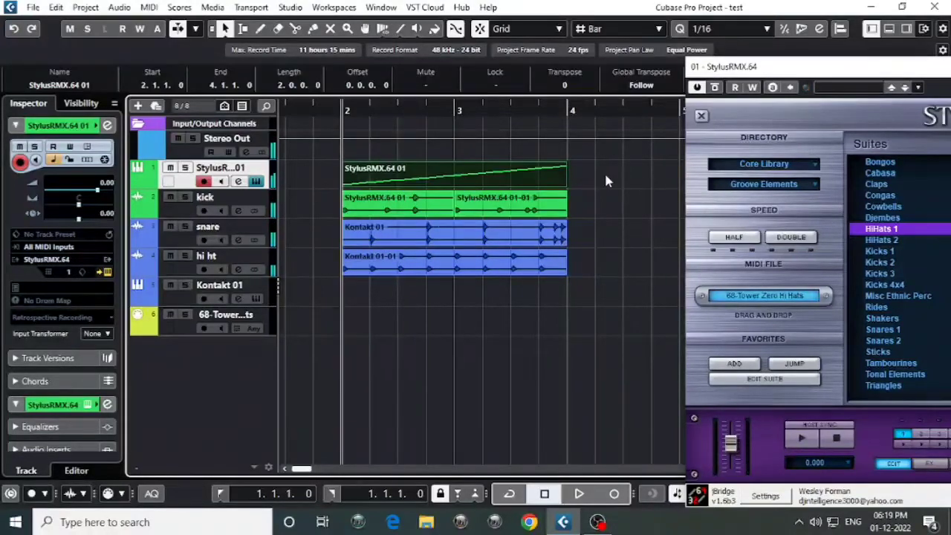
left_click(56, 7)
mouse_move(95, 152)
left_click(345, 152)
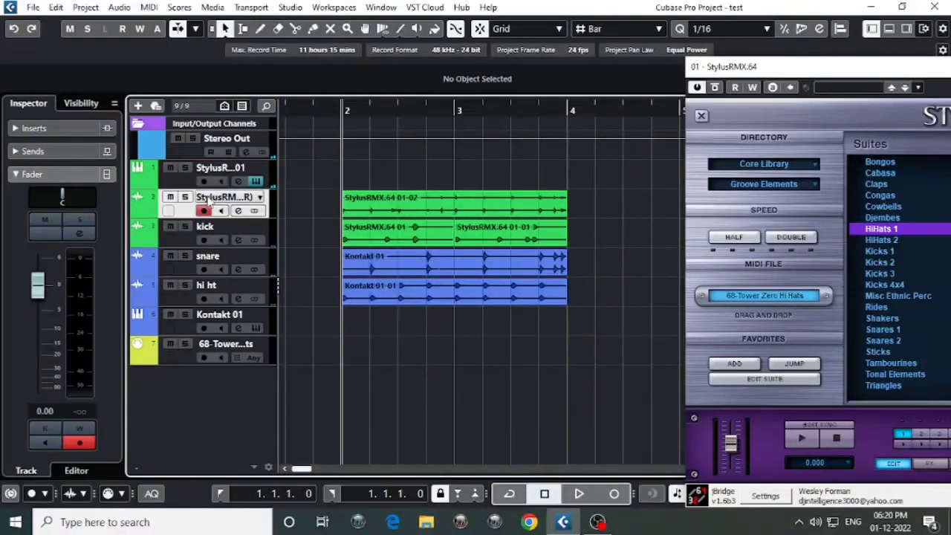
double_click(223, 197)
type("hi ht2")
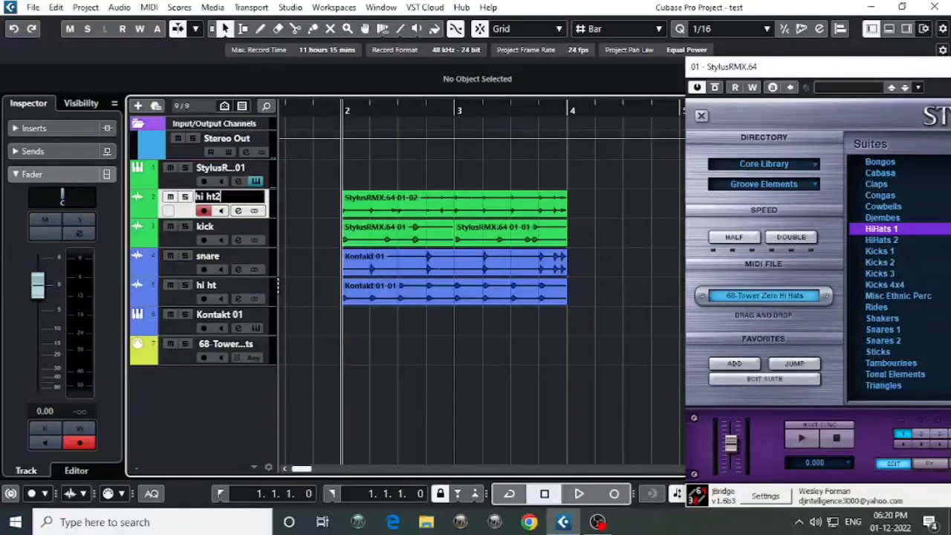
Step: Split the hi ht2 audio event at bar 3, delete its second half and copy the first bar to bar 3
left_click(345, 211)
left_click(520, 213, "alt")
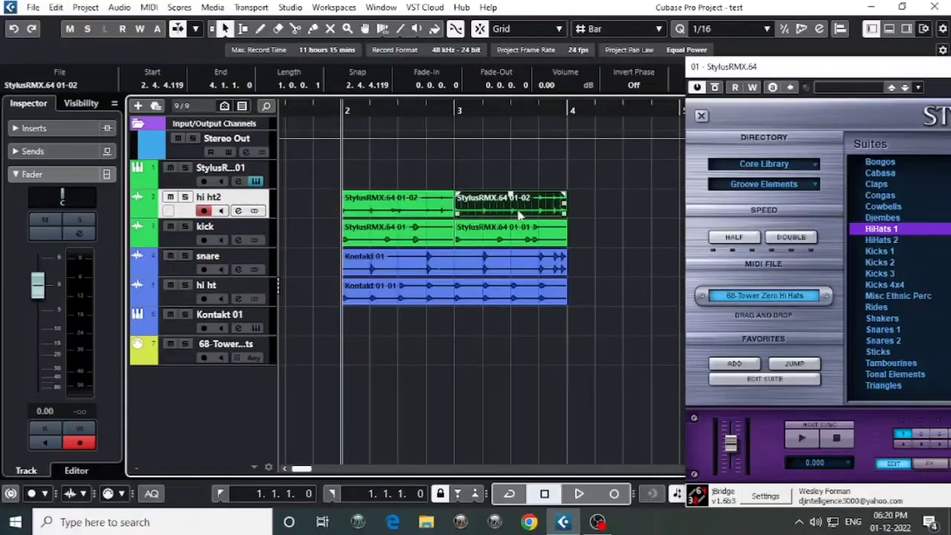
key("Delete")
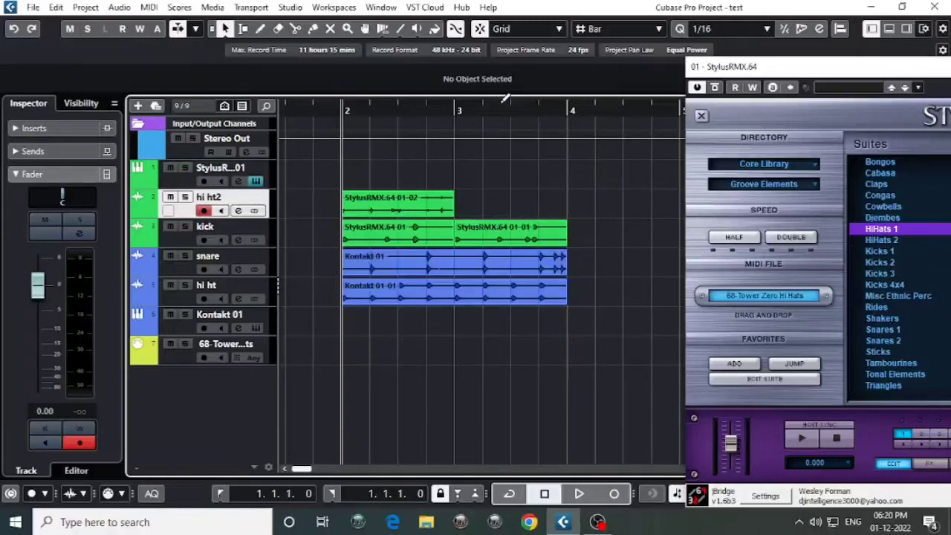
key("space")
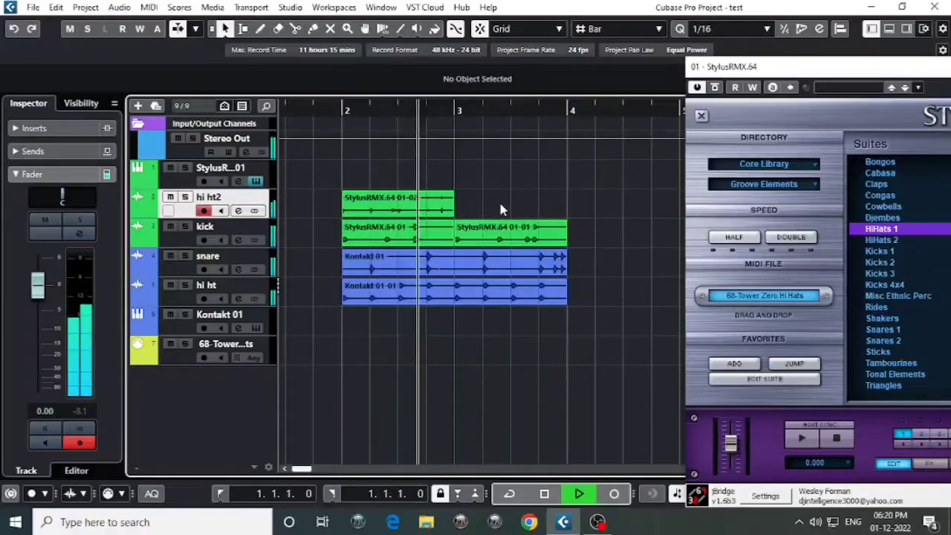
left_click_drag(414, 206, 524, 206)
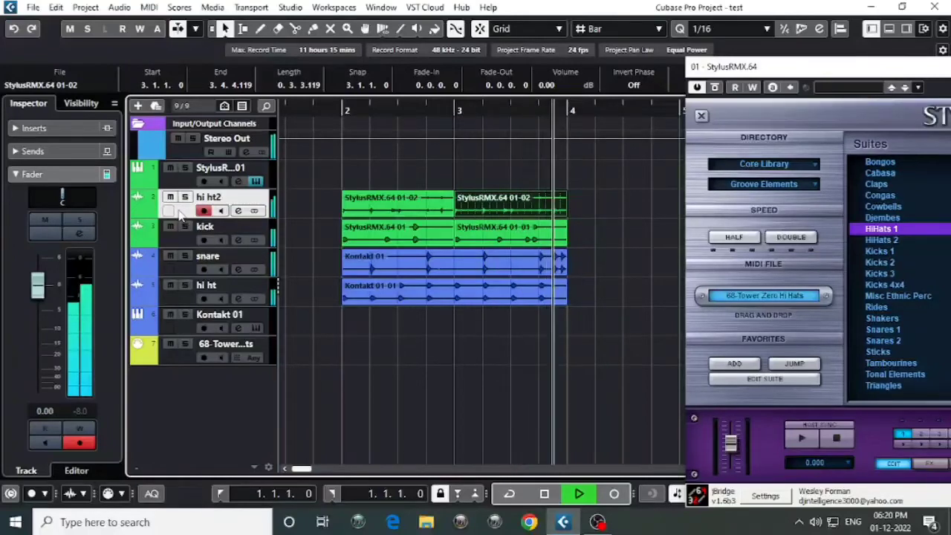
Step: Stop playback and move the hi ht2 track directly below the hi ht track
key("space")
left_click_drag(178, 212, 223, 303)
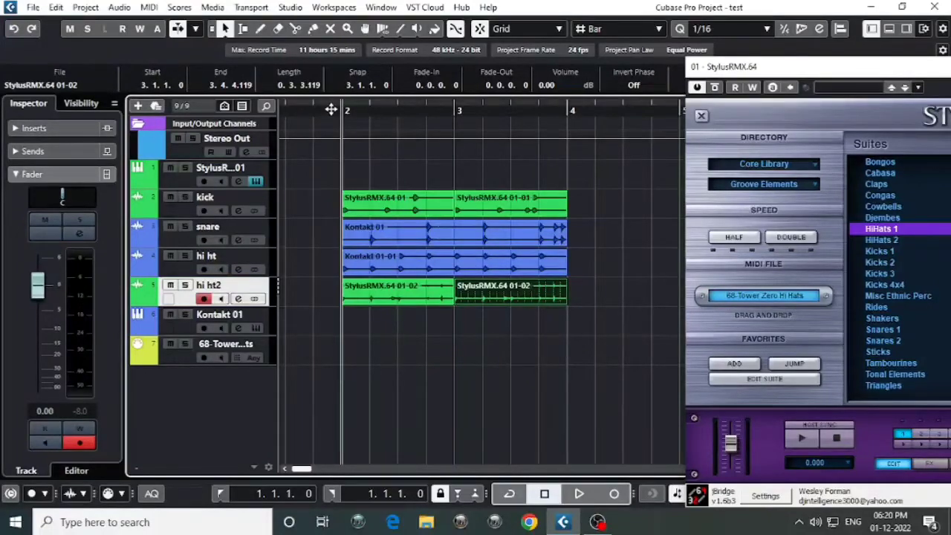
scroll(595, 245, "right", 2)
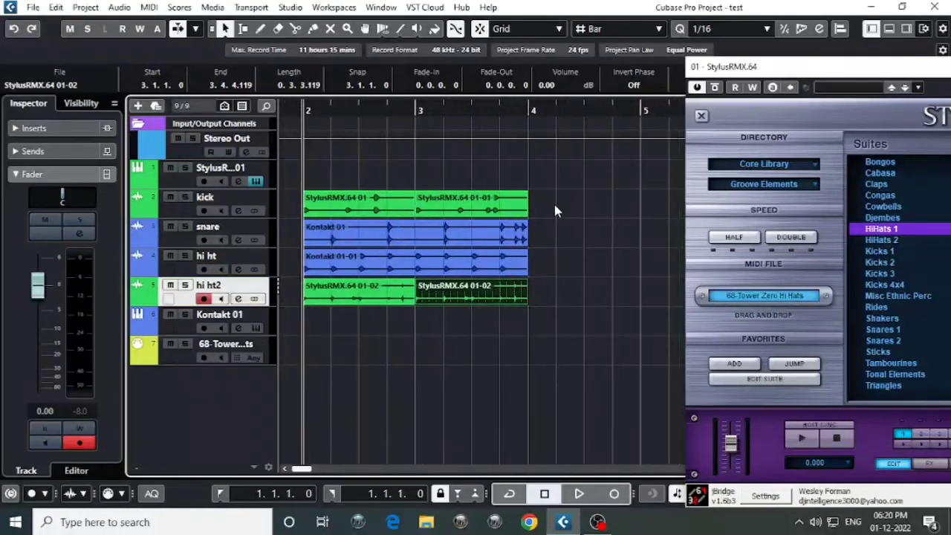
key("g")
key("g")
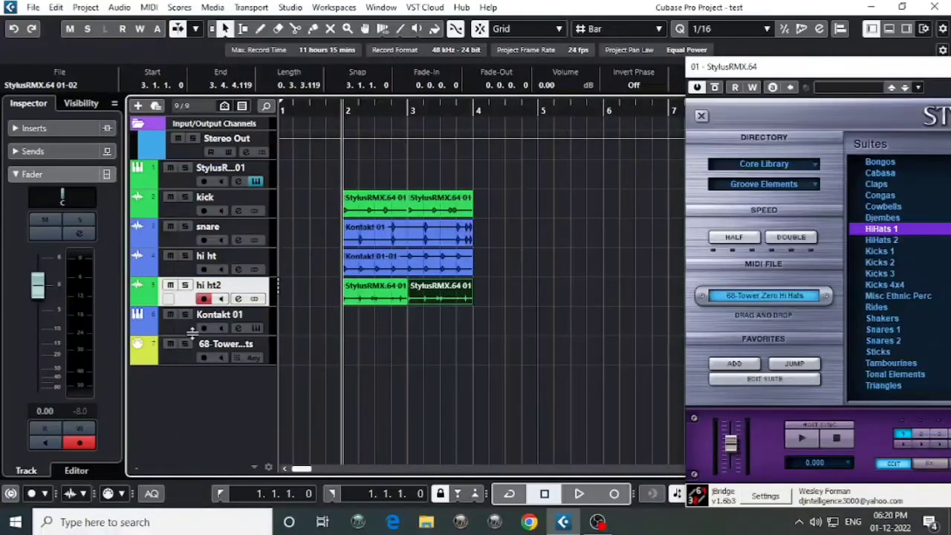
Step: Play the beat from bar 2 and lower the hi ht2 track's volume fader to -2.75
left_click(185, 334)
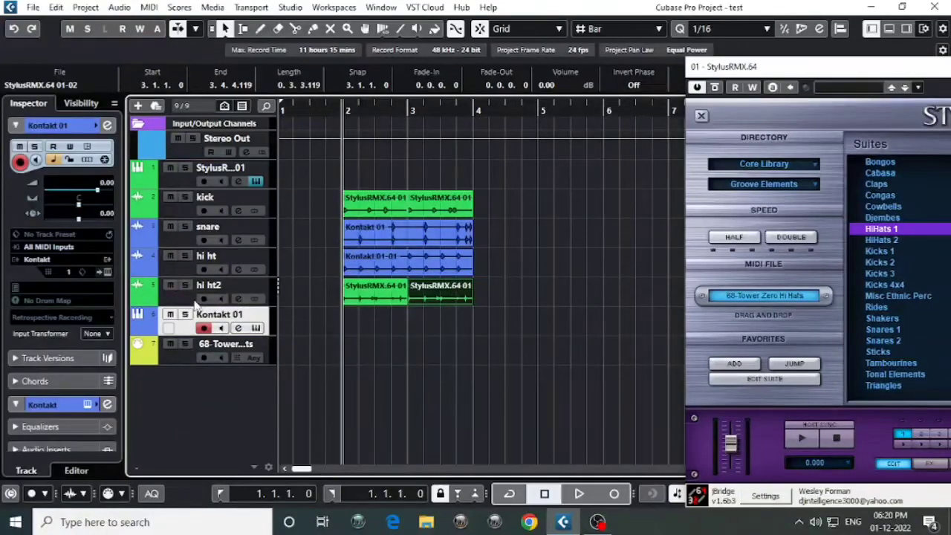
left_click(195, 303)
key("space")
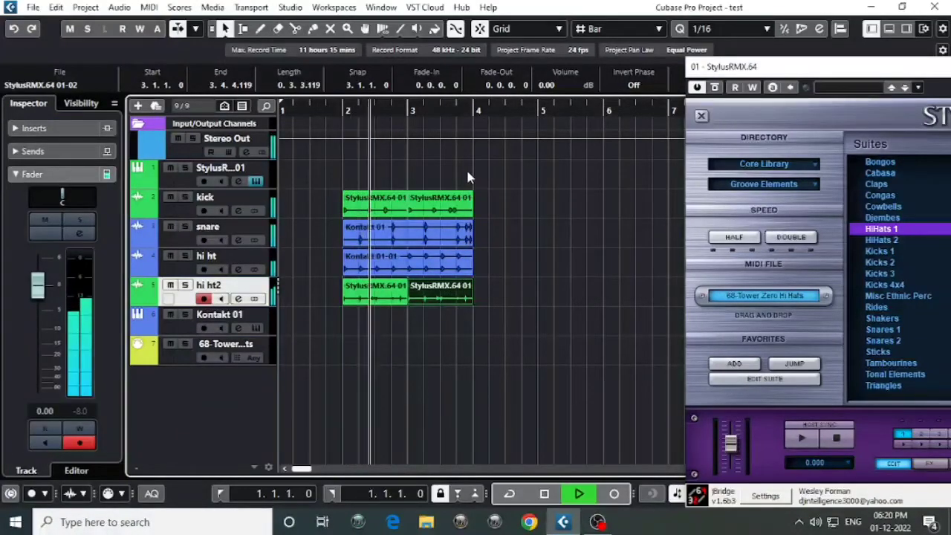
left_click_drag(39, 285, 48, 315)
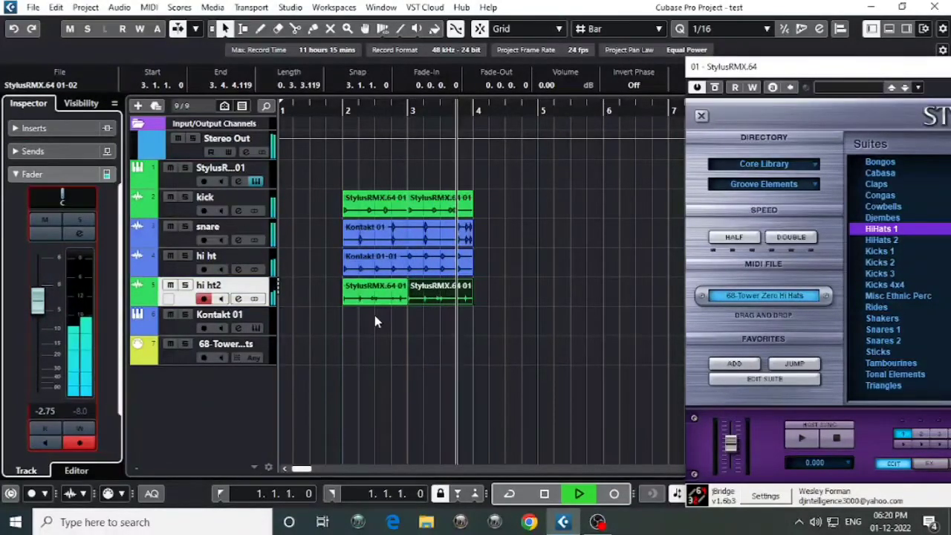
key("space")
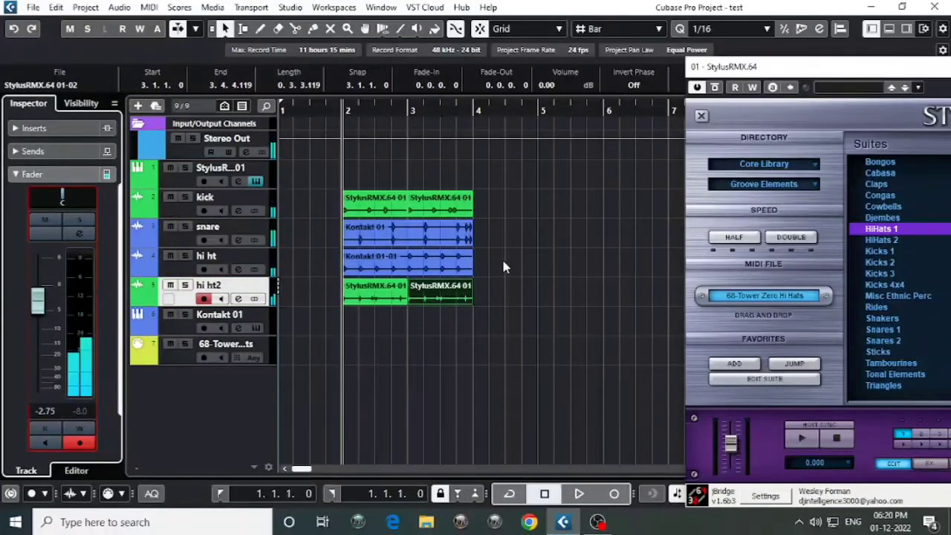
Step: Choose the Claps suite in Stylus RMX and reposition its window so the whole elements list is in view
left_click_drag(769, 66, 683, 26)
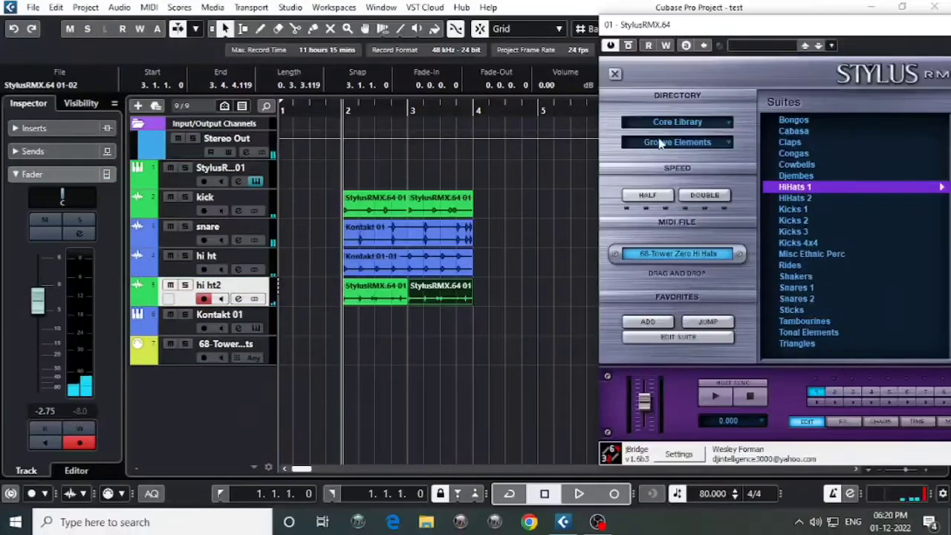
left_click(789, 142)
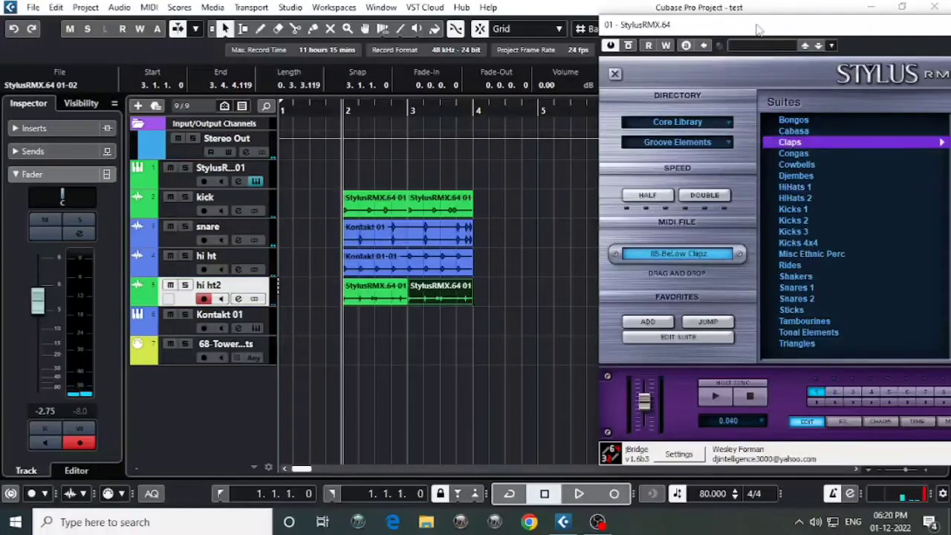
left_click_drag(747, 24, 610, 10)
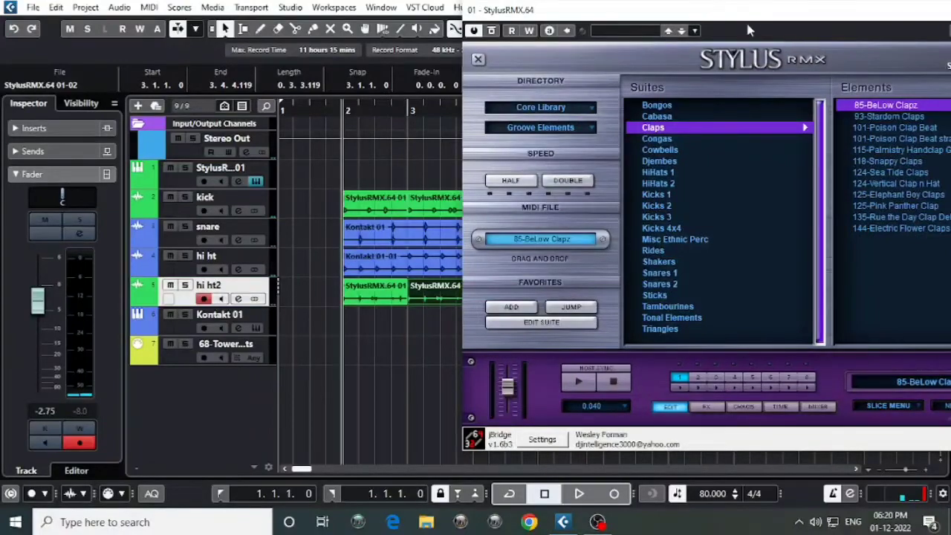
left_click_drag(747, 22, 676, 23)
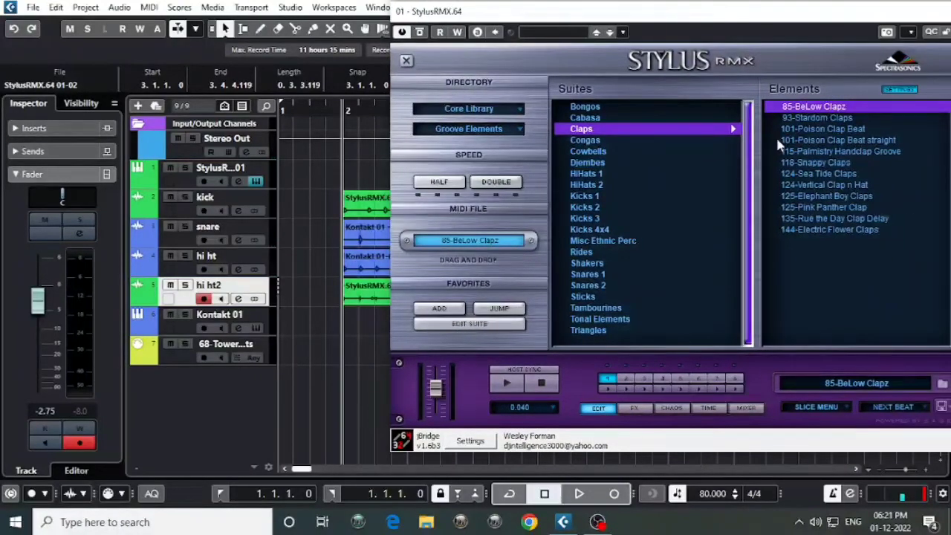
left_click_drag(761, 21, 640, 46)
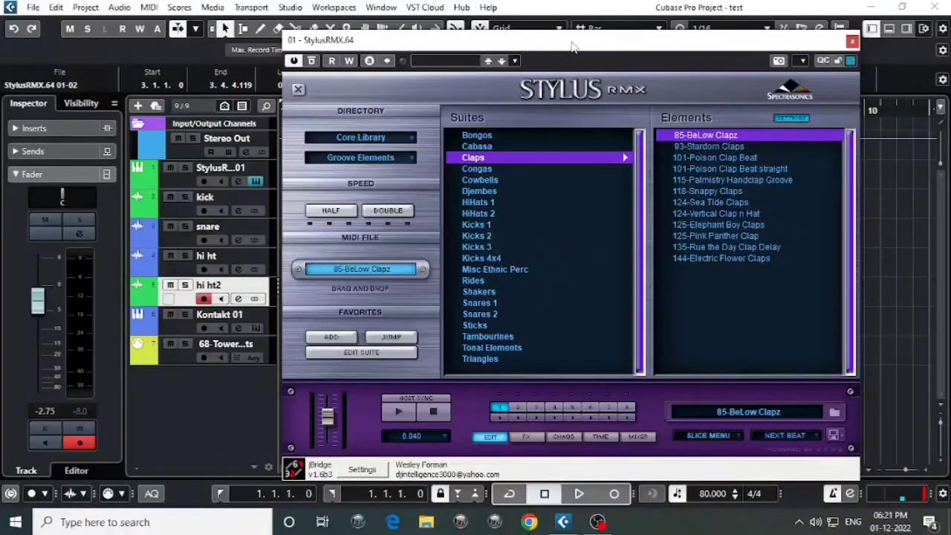
left_click_drag(572, 46, 618, 41)
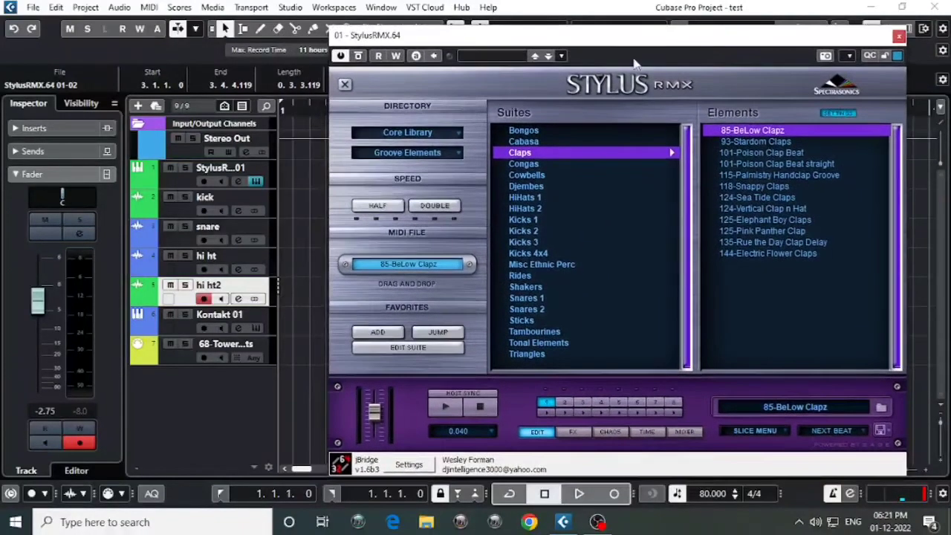
Step: Audition the two 101-Poison Clap Beat elements, load 115-Palmistry Handclap Groove and close the Stylus RMX window
left_click(758, 164)
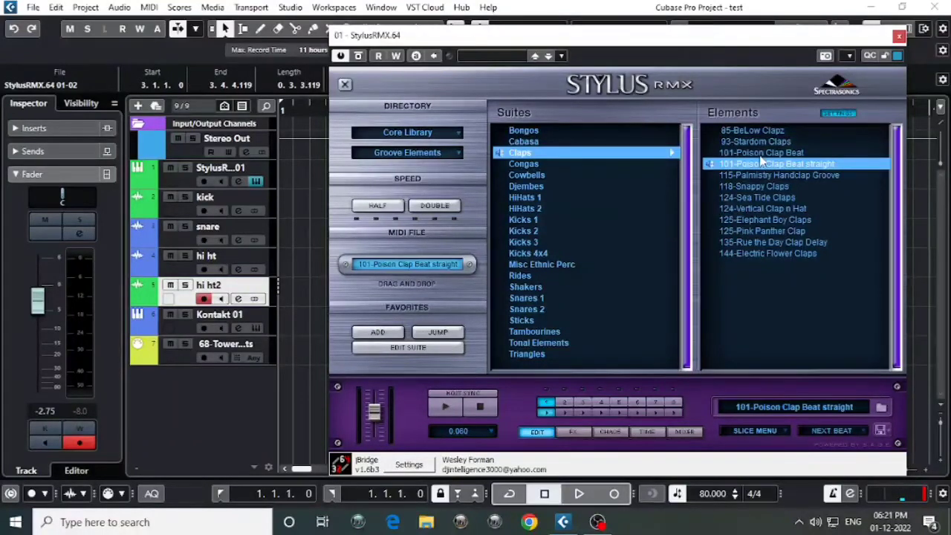
key("Up")
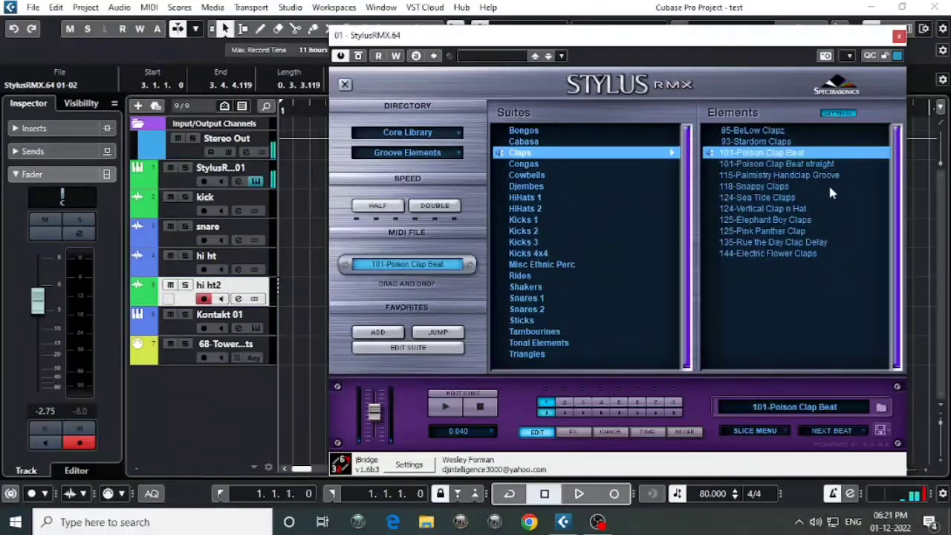
left_click(786, 176)
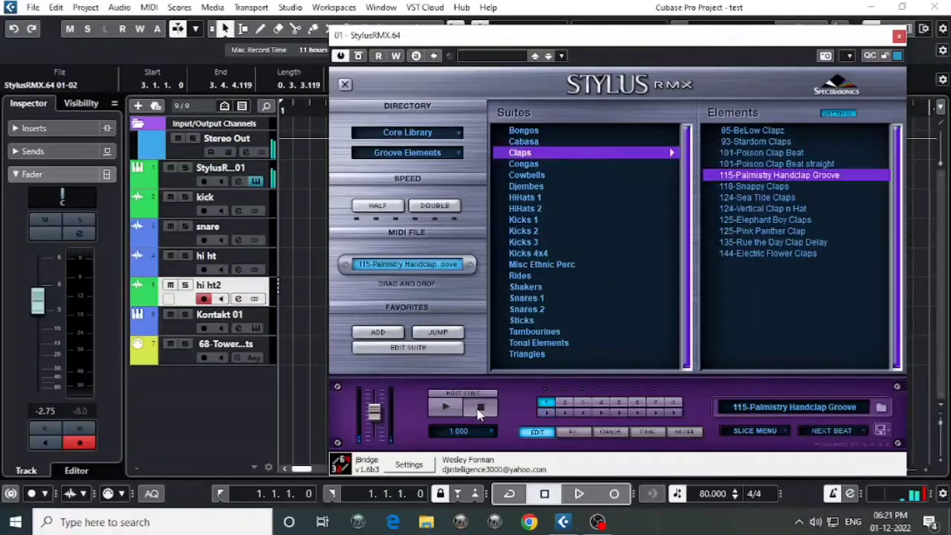
left_click(899, 35)
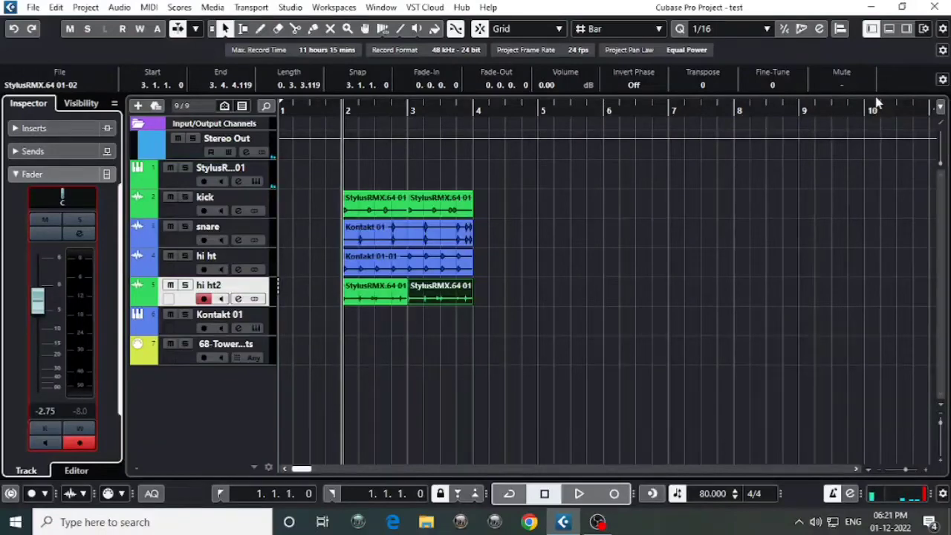
Step: Record a clap part on the StylusRMX track from bar 1 over the playing beat, stopping by bar 5
left_click(182, 330)
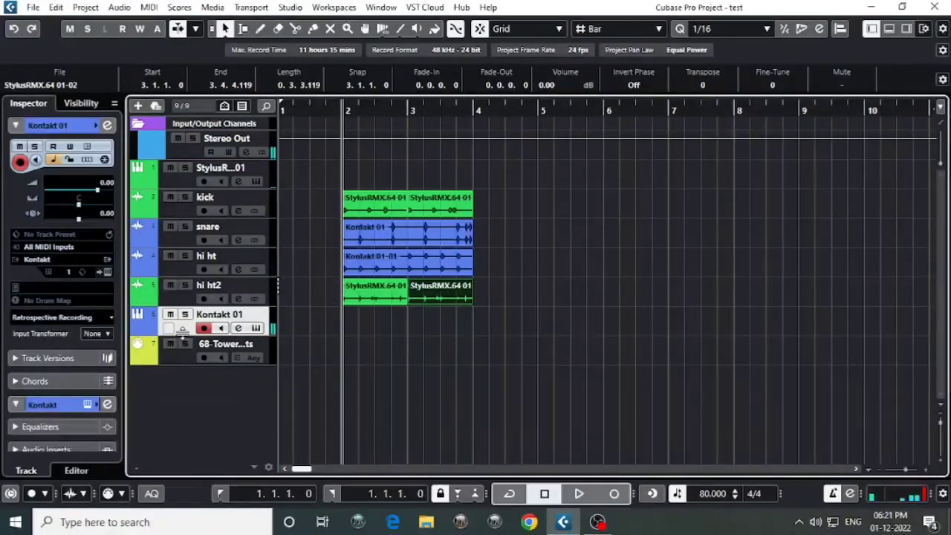
left_click(187, 186)
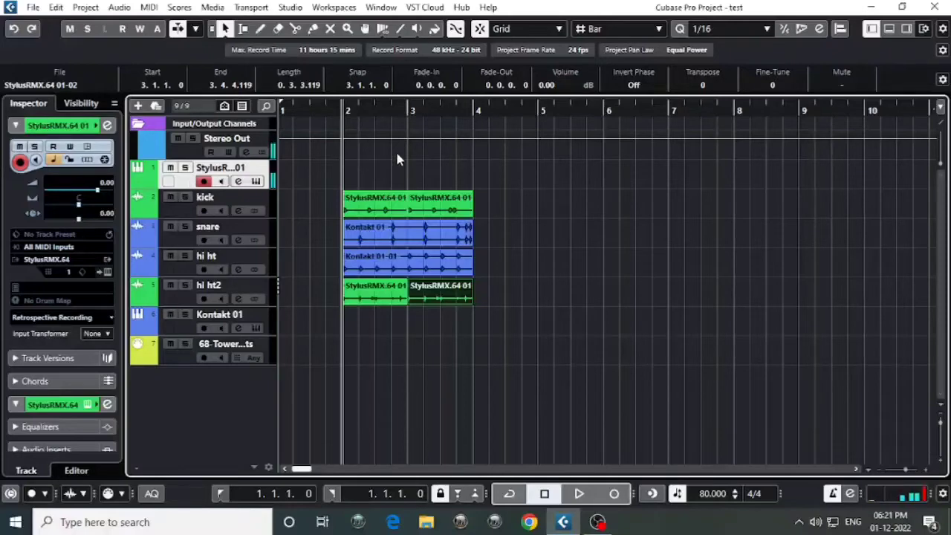
scroll(396, 158, "left", 1)
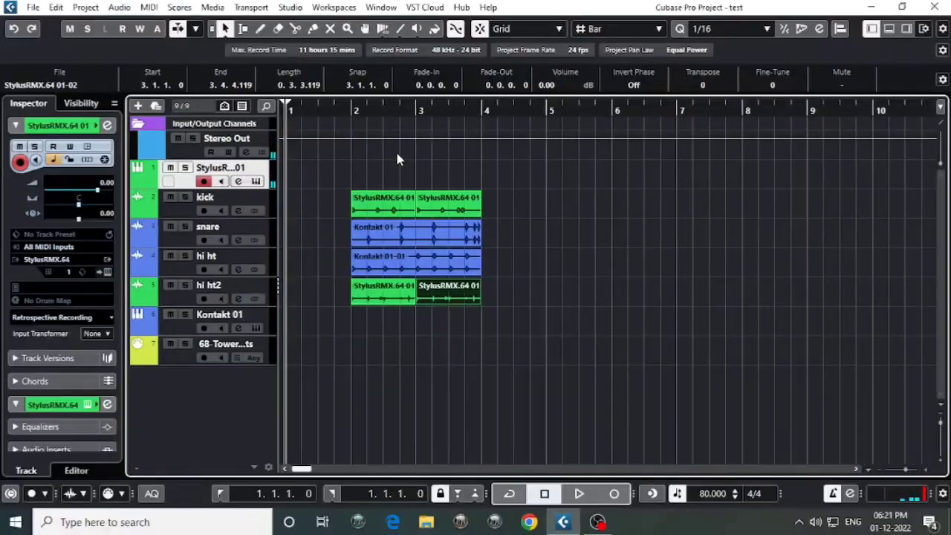
key("space")
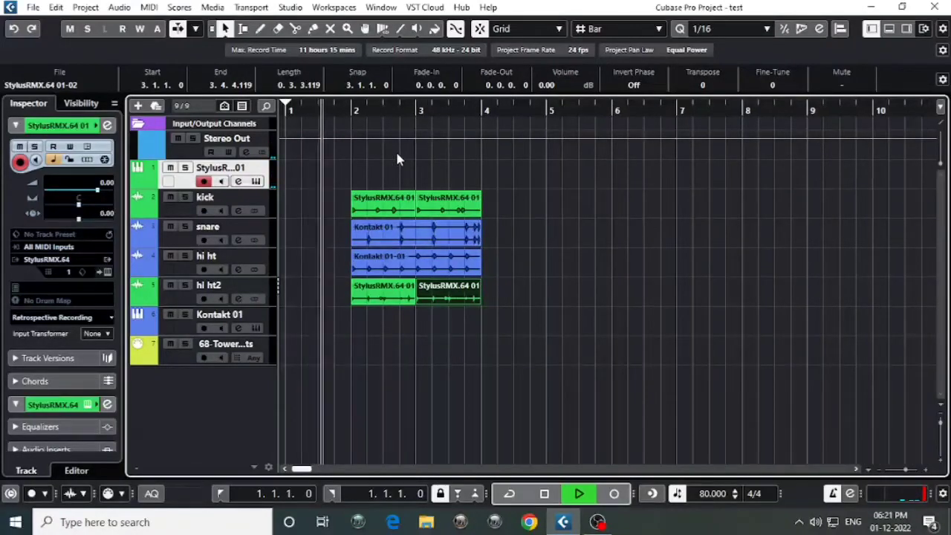
key("KP_Multiply")
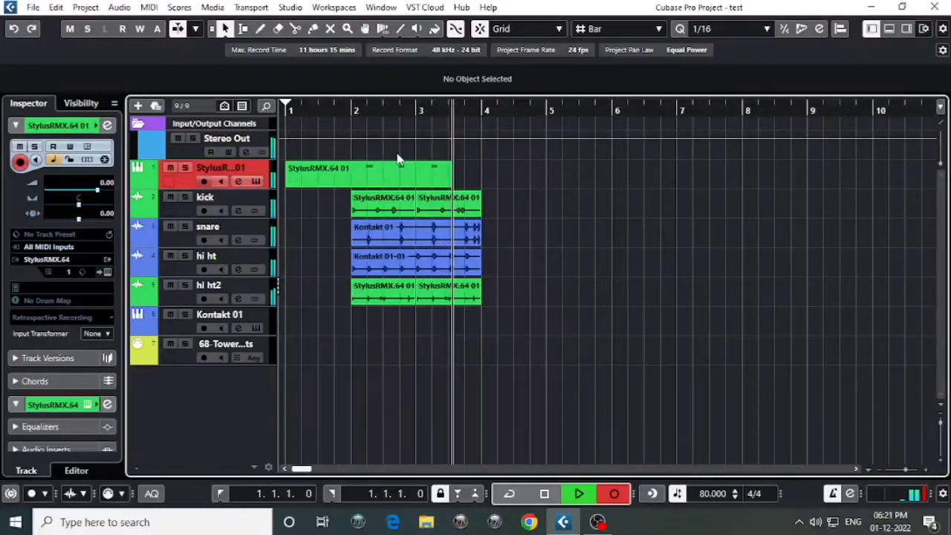
key("space")
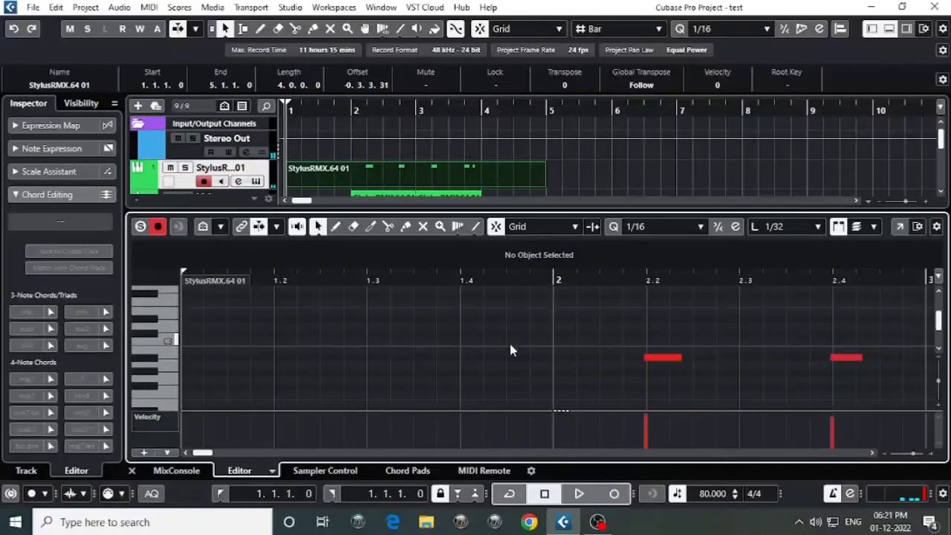
Step: Open the recorded clap part in the Key Editor, select all its notes and quantize them to 1/16
double_click(392, 179)
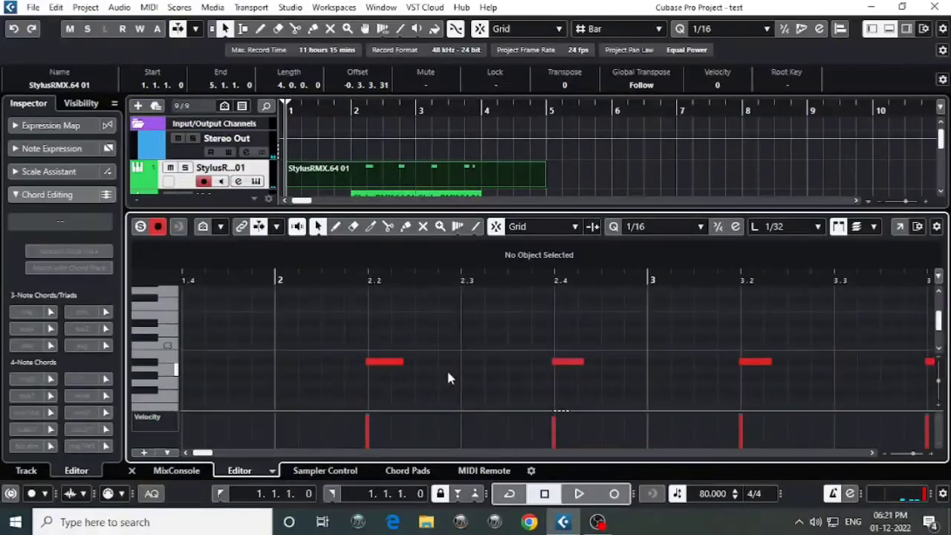
key("ctrl+a")
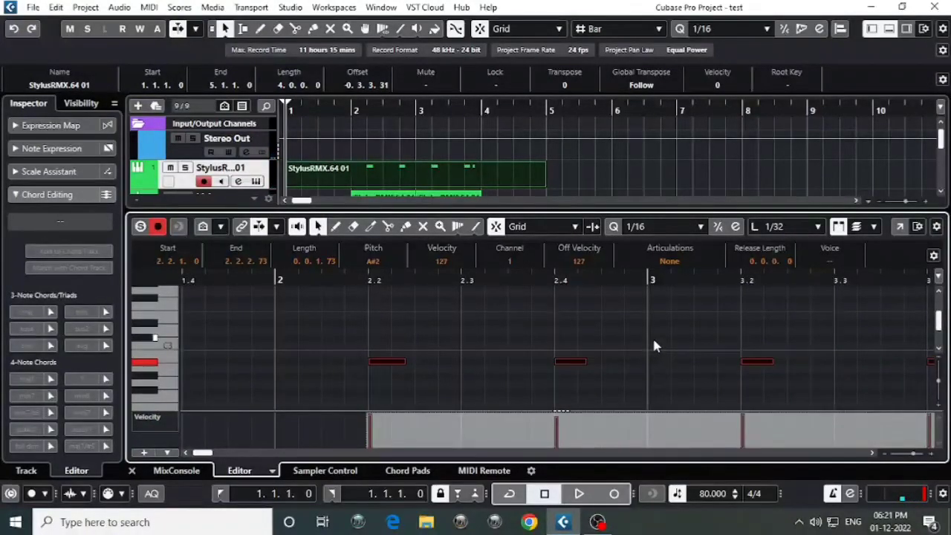
key("g")
key("g")
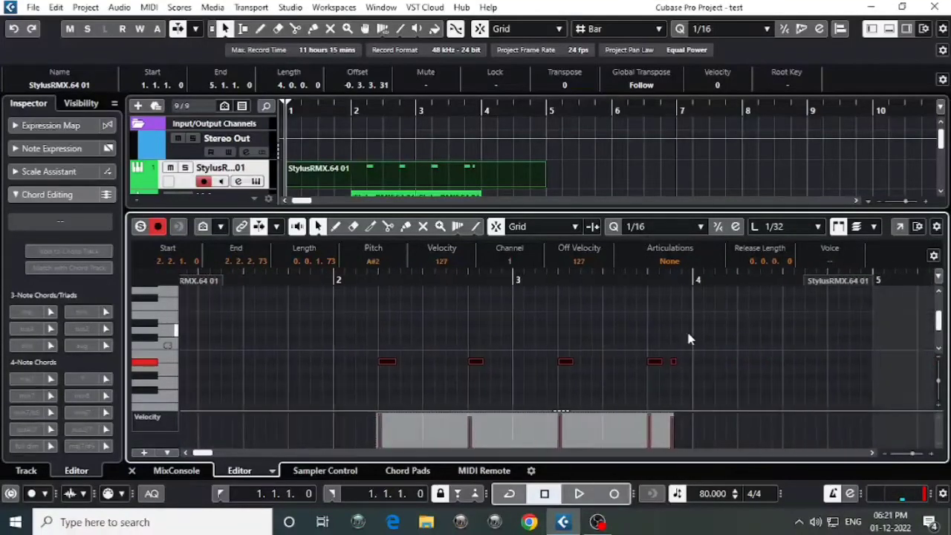
Step: Play back the quantized clap part with the beat and close the Key Editor
left_click(335, 281)
key("space")
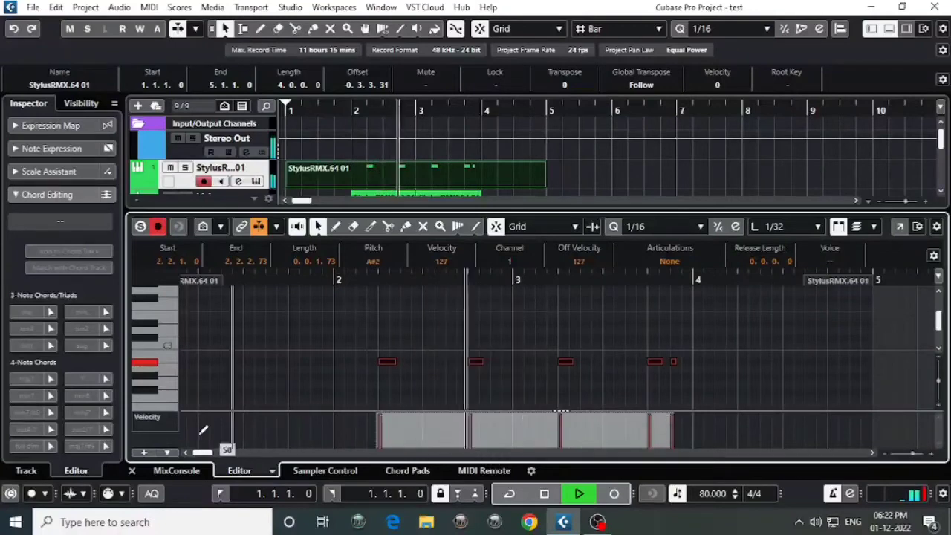
left_click(132, 470)
Step: Split the clap part at bars 2 and 4 and delete the pieces outside that range
left_click(361, 174, "alt")
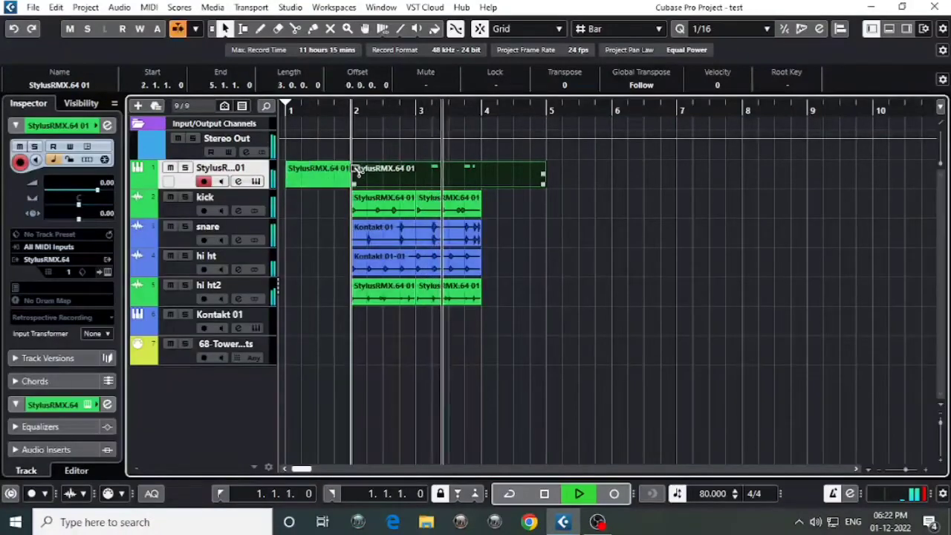
left_click(310, 182)
left_click_drag(310, 182, 502, 179)
key("space")
key("Delete")
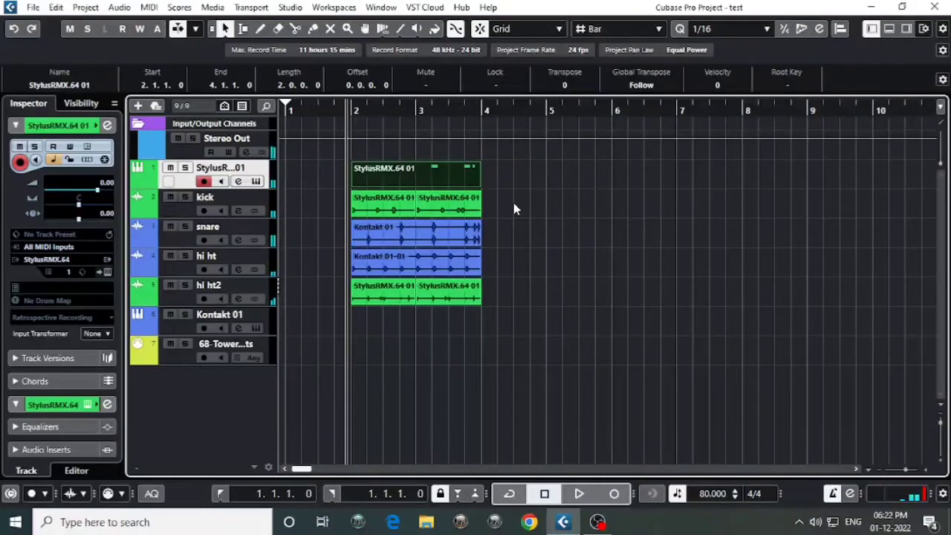
Step: Render the trimmed clap part in place to audio and delete the source MIDI part
left_click(56, 6)
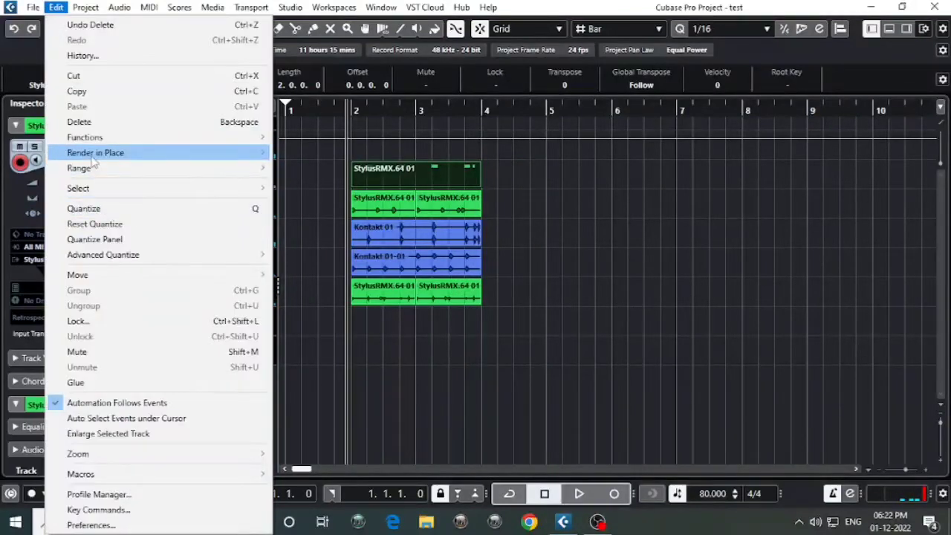
mouse_move(95, 153)
left_click(327, 153)
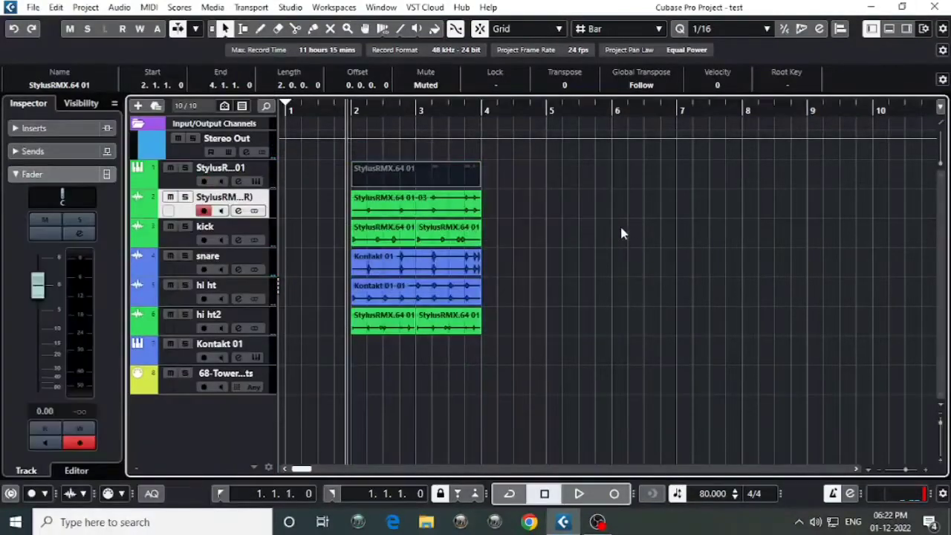
key("Delete")
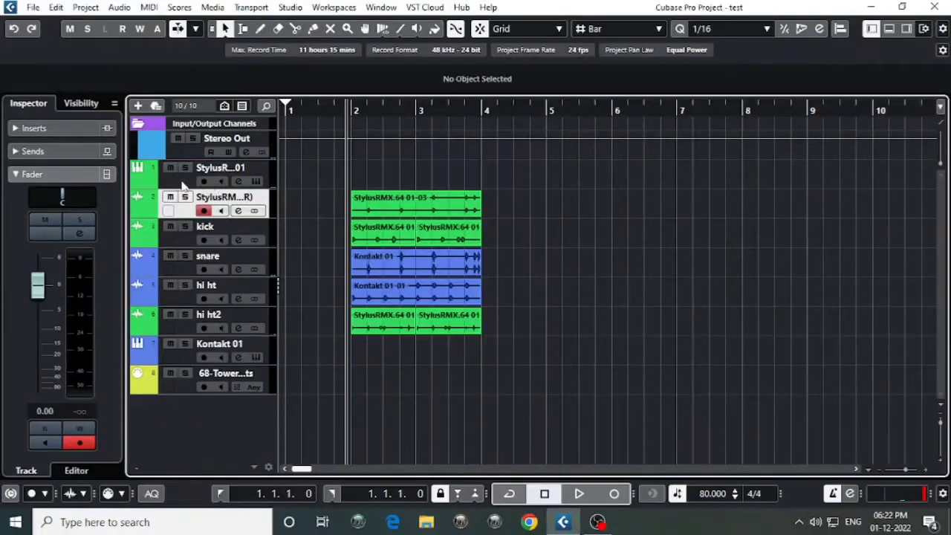
Step: Rename the rendered clap audio track to "claps" and move it directly below the hi ht2 track
double_click(223, 197)
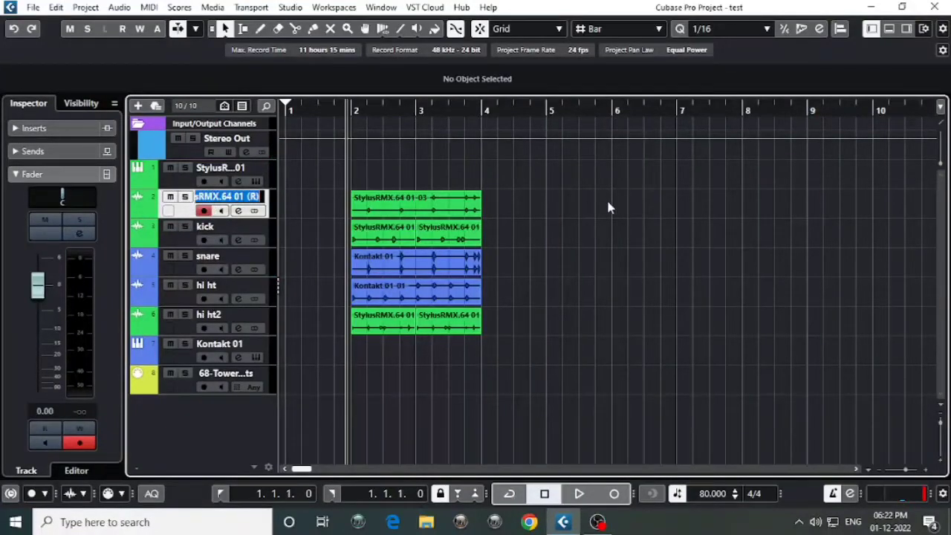
type("claps")
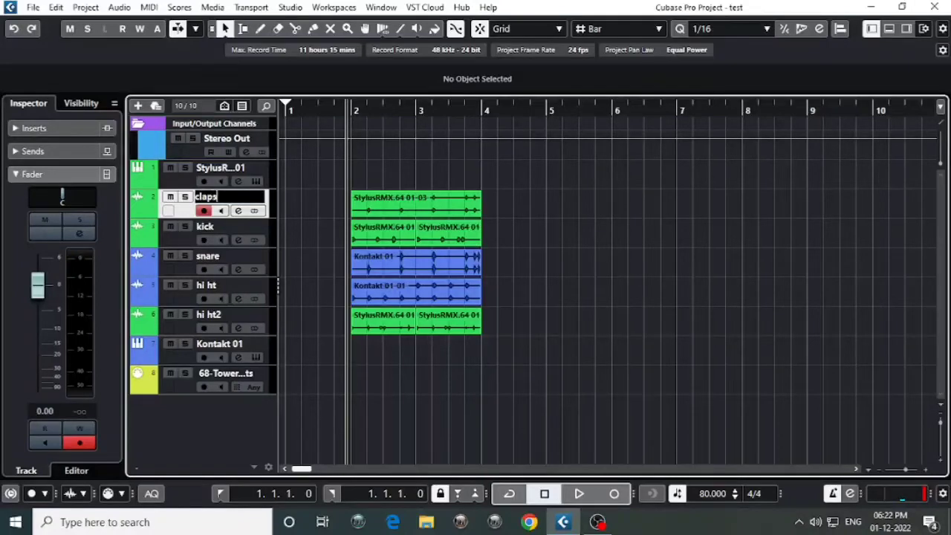
key("Return")
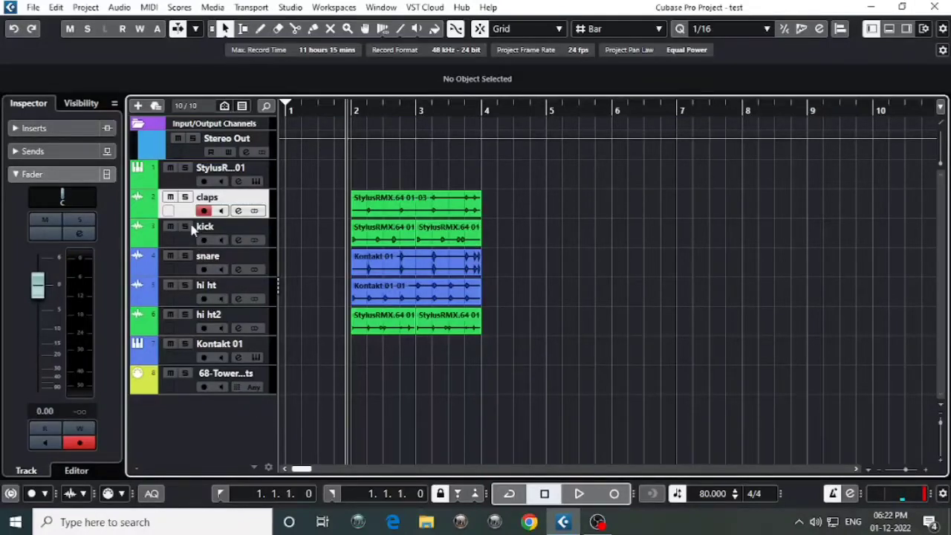
left_click_drag(189, 212, 202, 333)
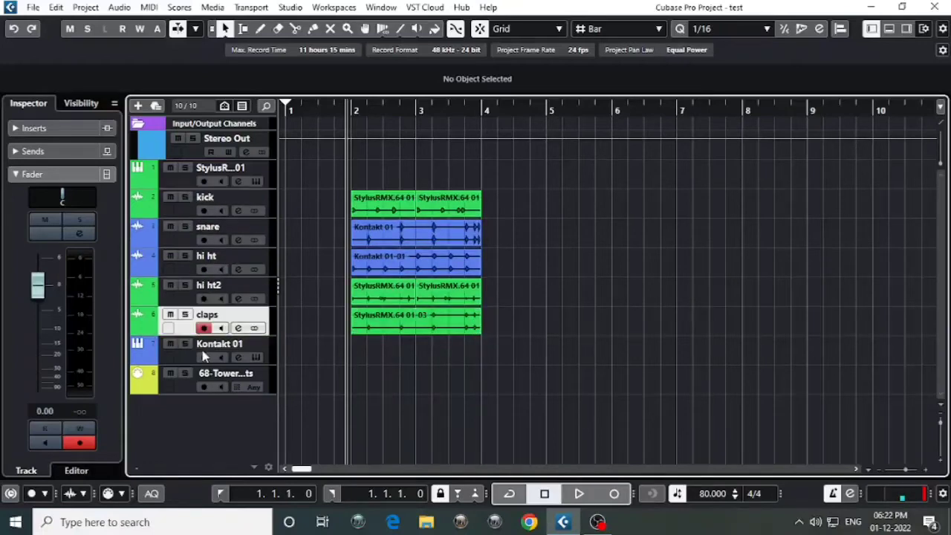
Step: Remove the unused 68-Tower MIDI track from the project
left_click(188, 367)
right_click(189, 367)
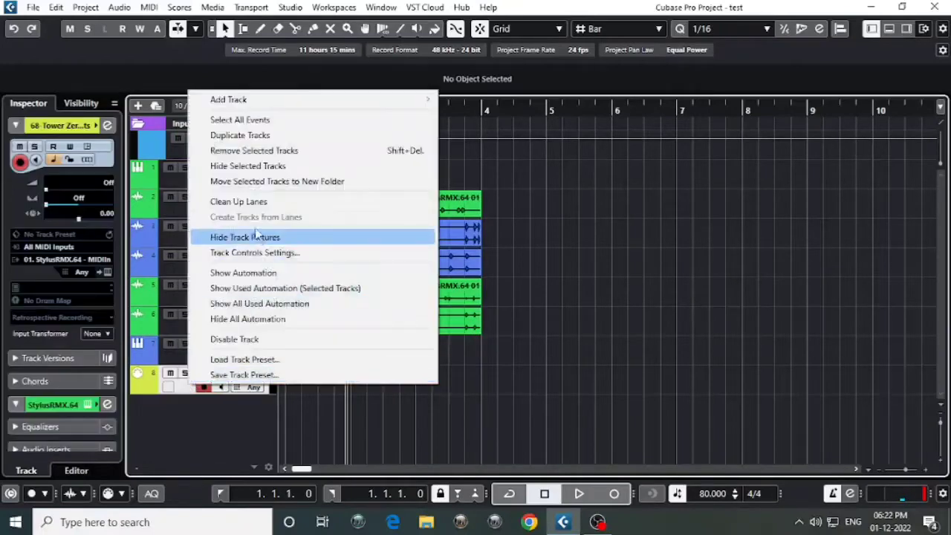
left_click(231, 151)
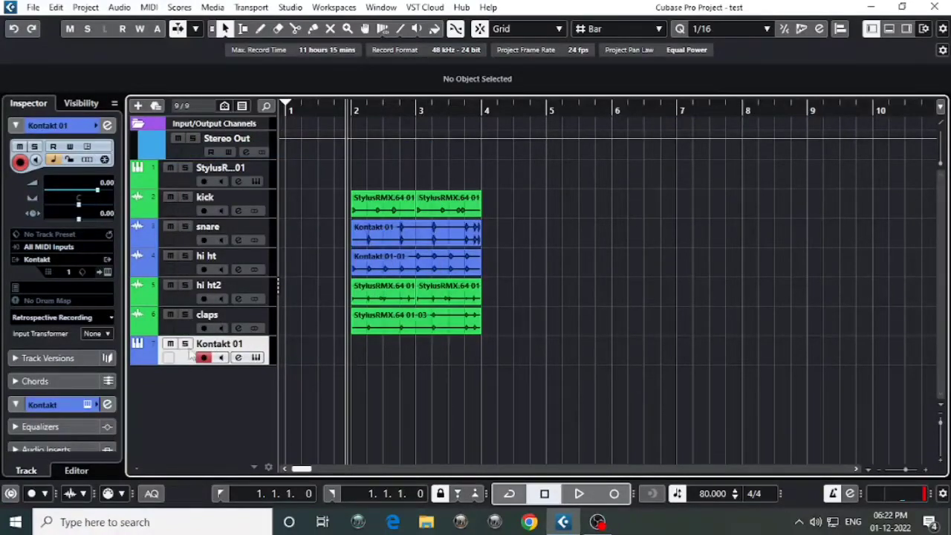
Step: Open Stylus RMX from its track, load 92-Tambourine from the Tambourines suite and close the instrument window
left_click(181, 184)
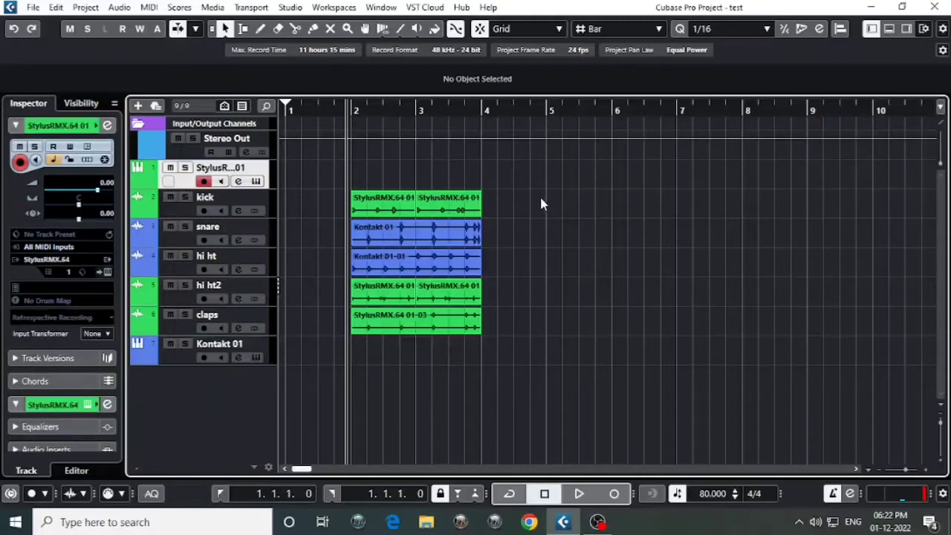
left_click(255, 181)
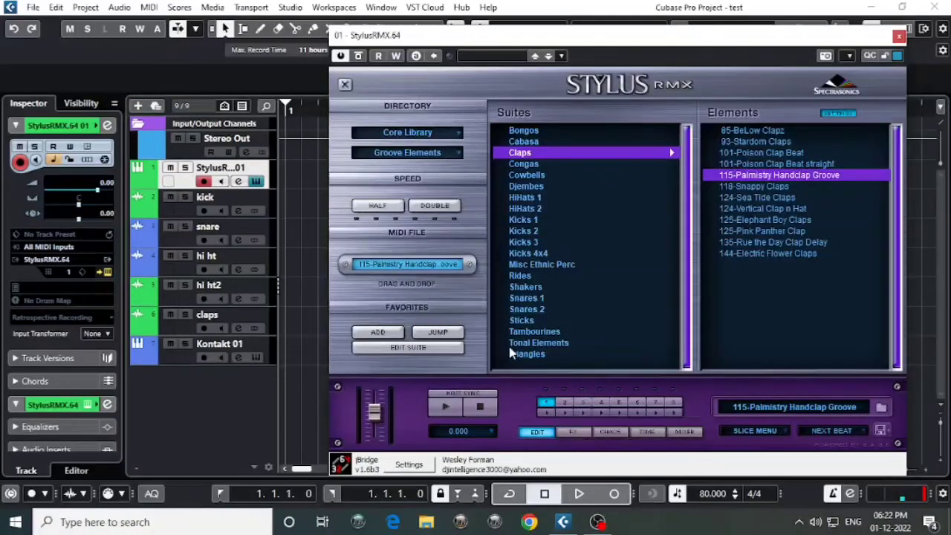
left_click(665, 332)
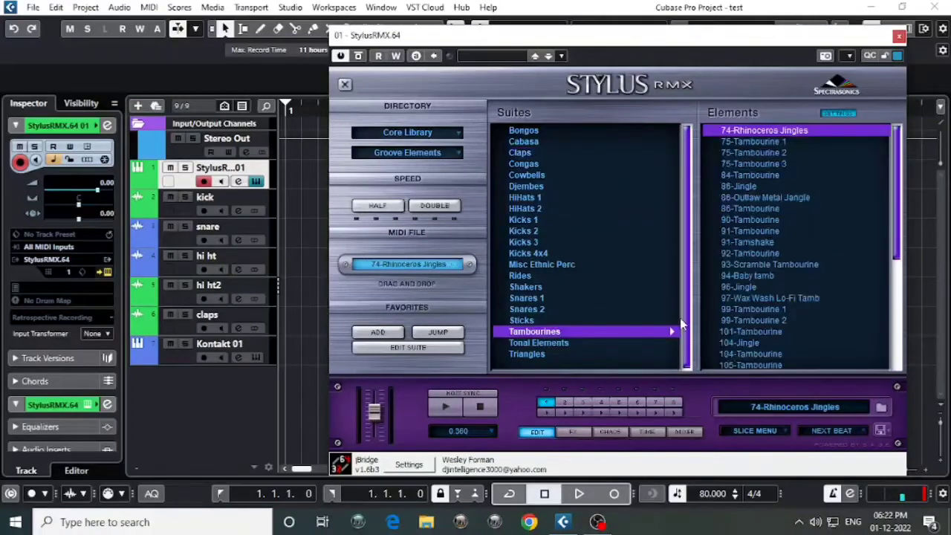
left_click(752, 253)
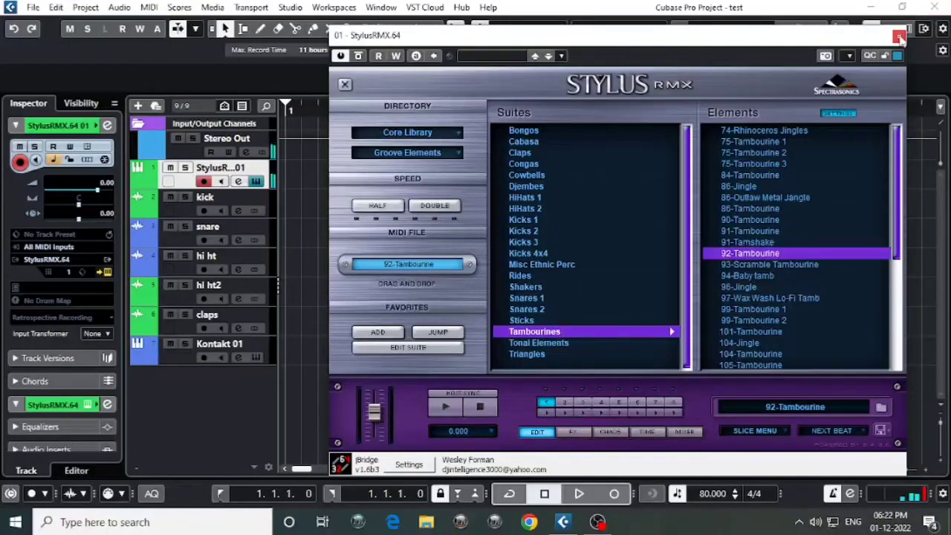
left_click(899, 36)
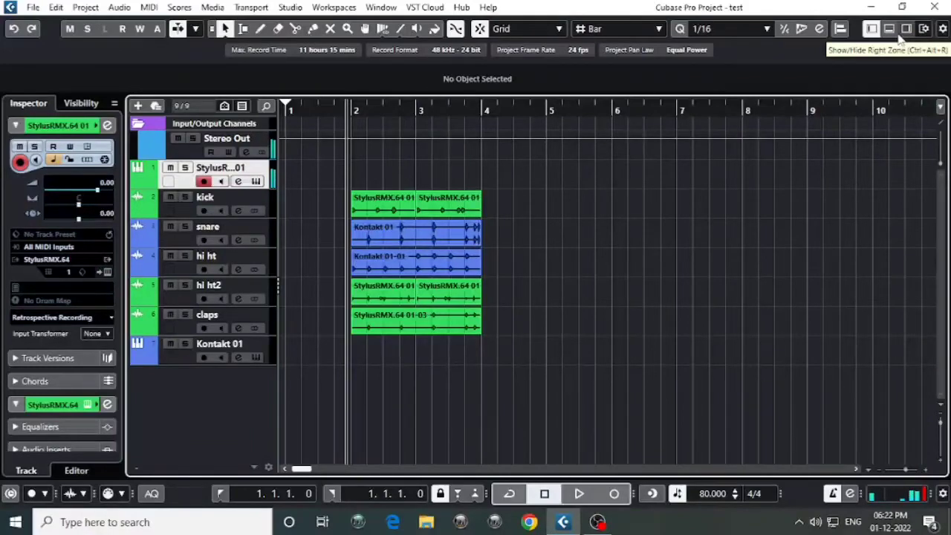
Step: Play back the layered beat from around bar 2 and return the cursor to bar 1
key("space")
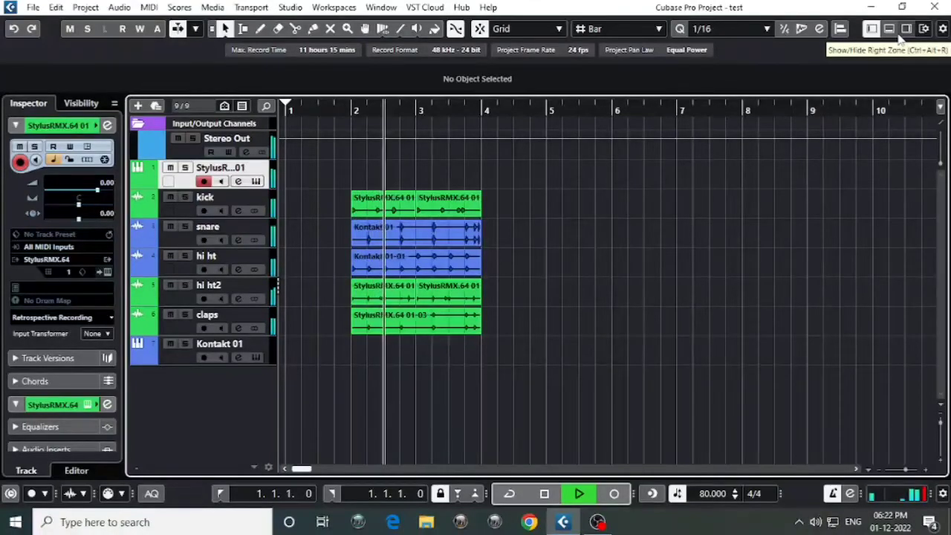
key("space")
key("space")
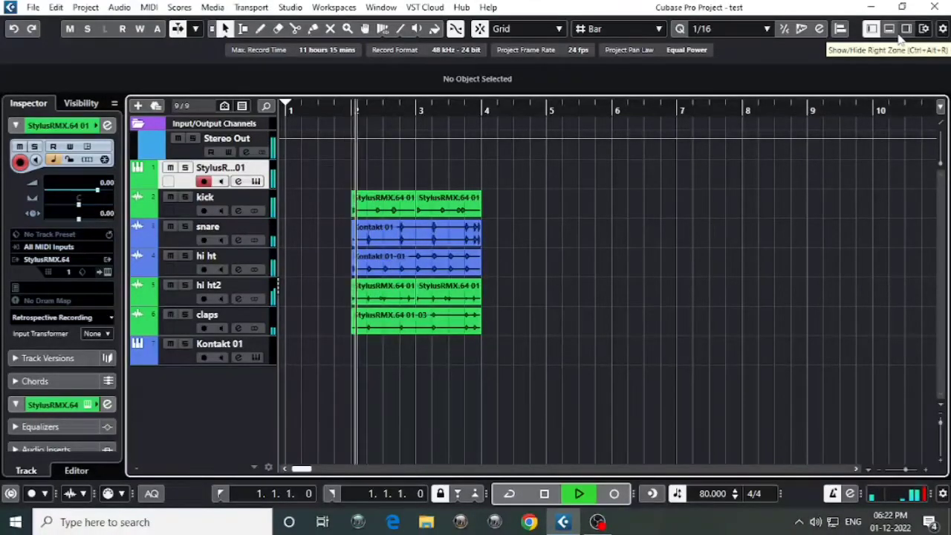
key("space")
key("KP_Subtract")
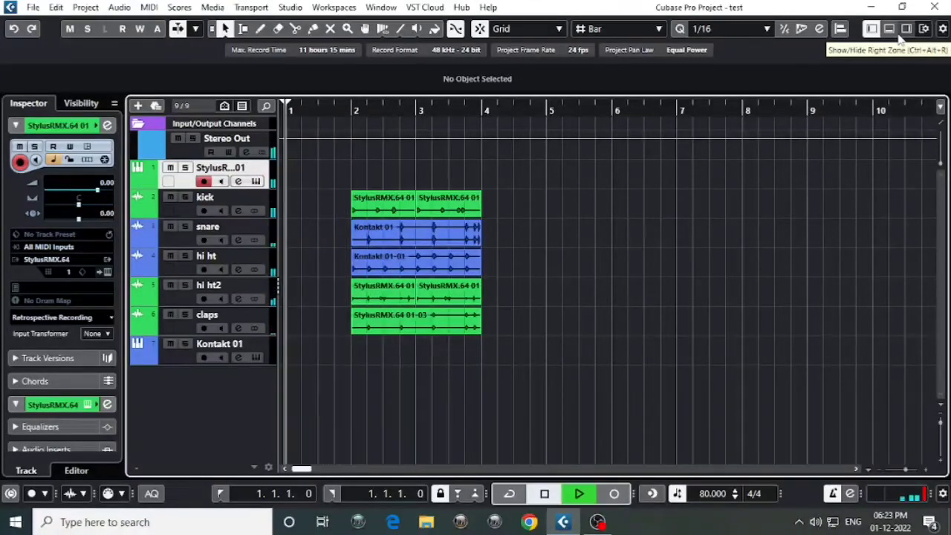
key("KP_Multiply")
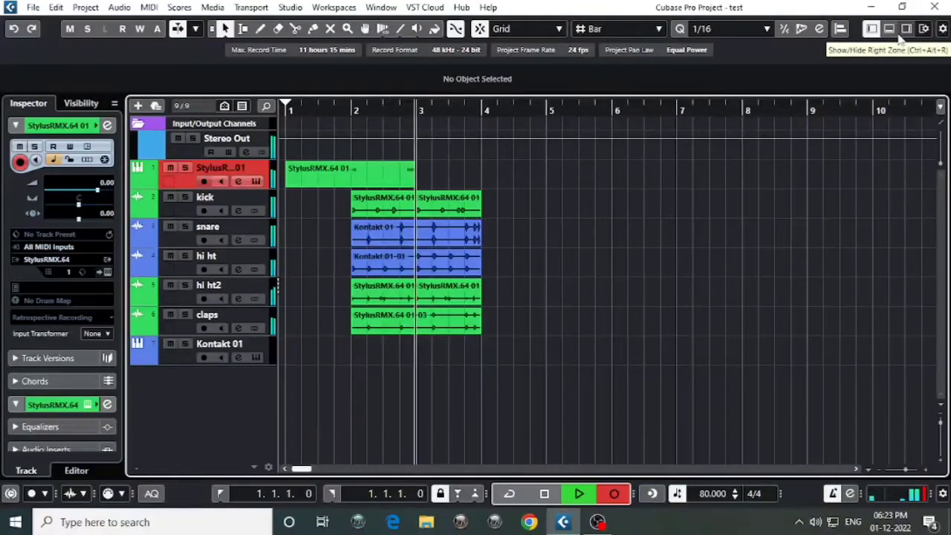
key("space")
key("Delete")
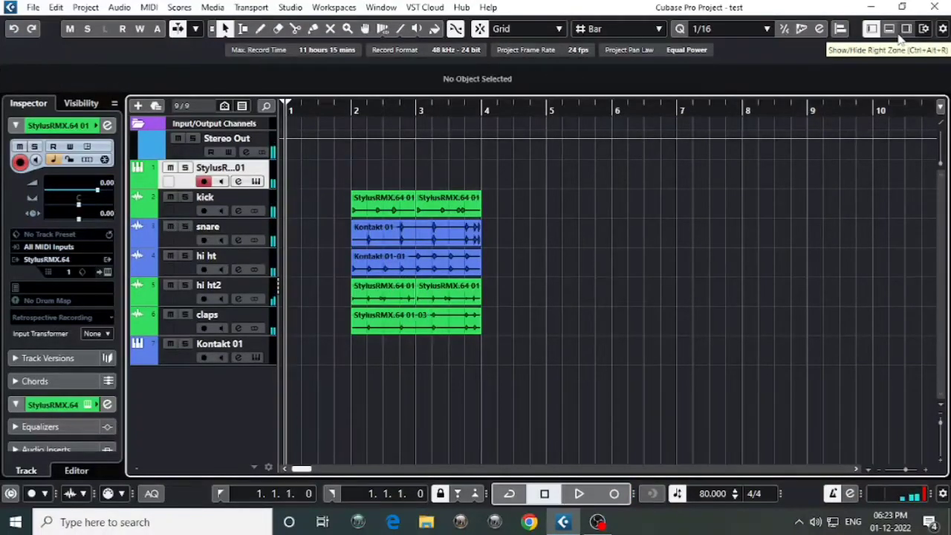
Step: Record a tambourine part on the StylusRMX track from bar 1 to bar 5 and quantize its notes to 1/16
key("KP_Multiply")
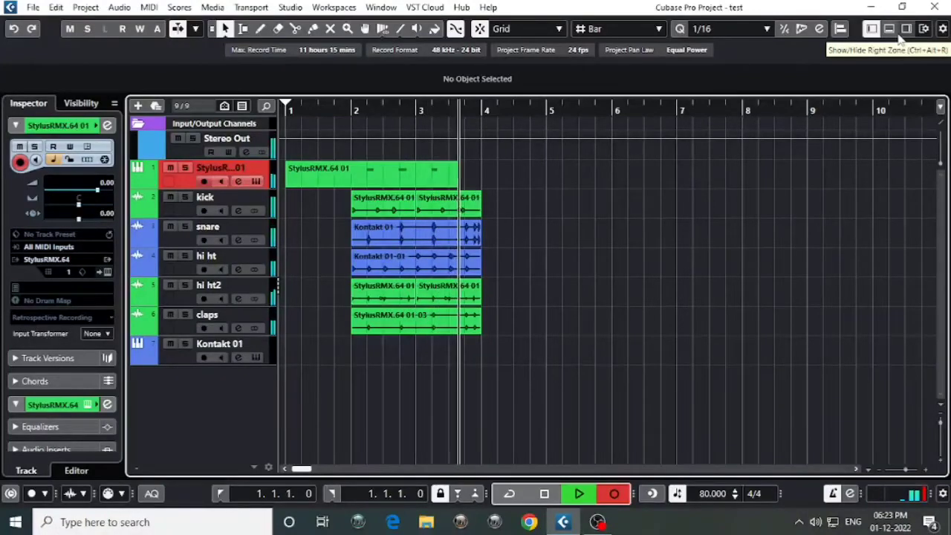
key("space")
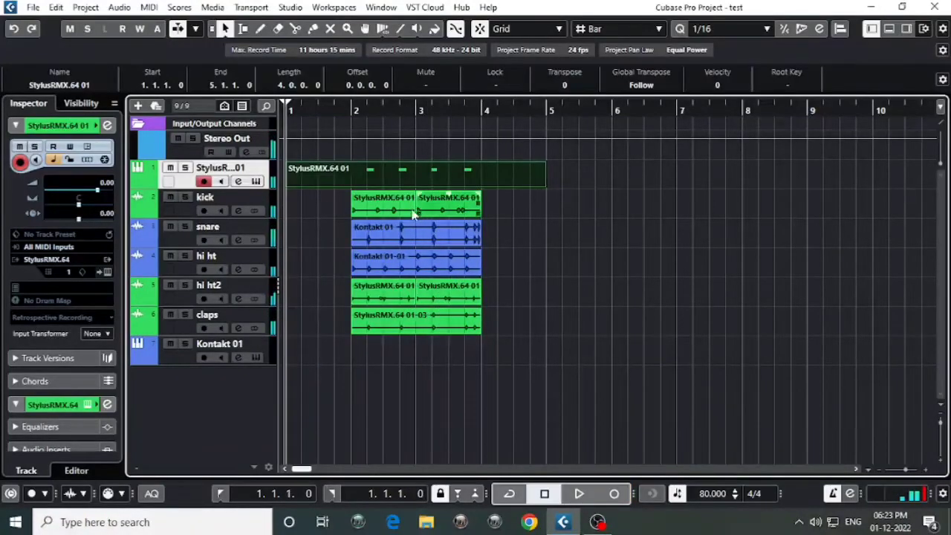
double_click(394, 173)
key("q")
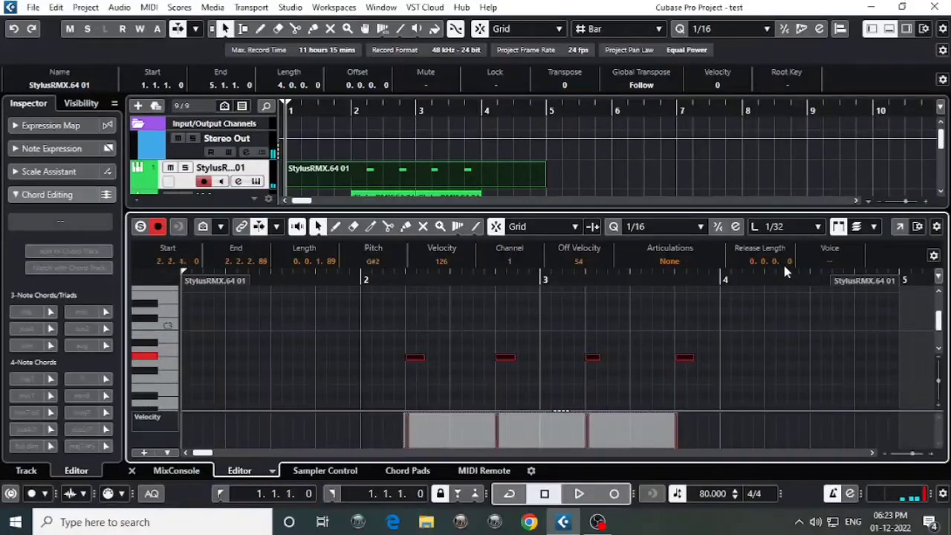
left_click(132, 470)
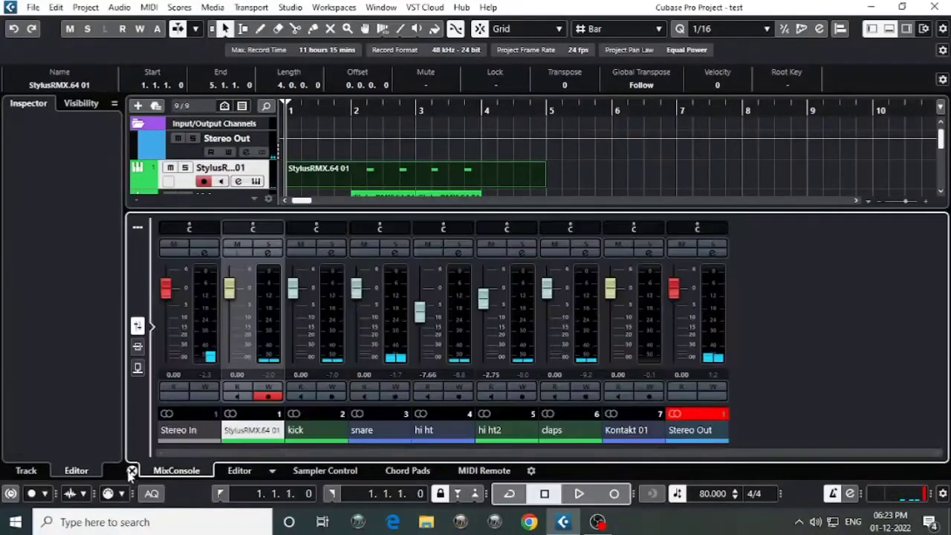
left_click(132, 471)
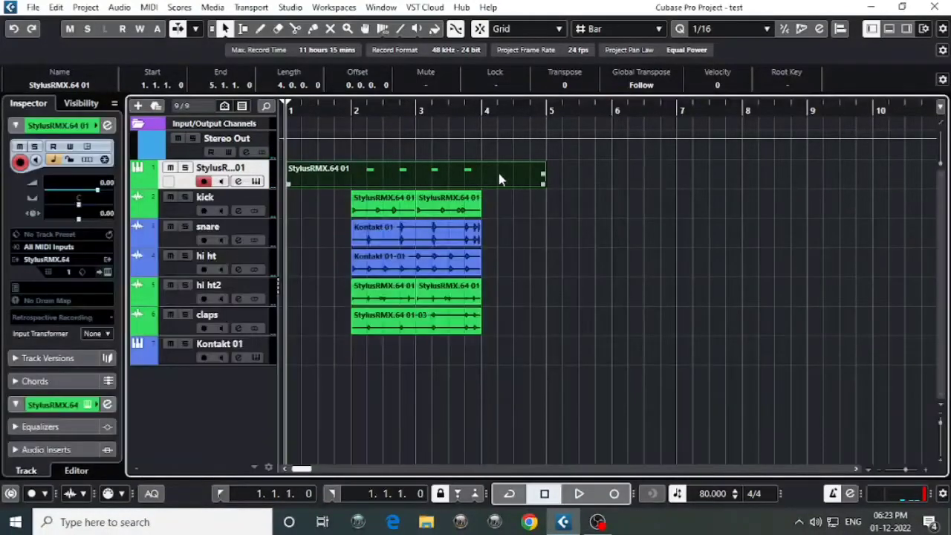
Step: Split the tambourine part at bars 2 and 4 and delete the pieces before and after that range
left_click(356, 175, "alt")
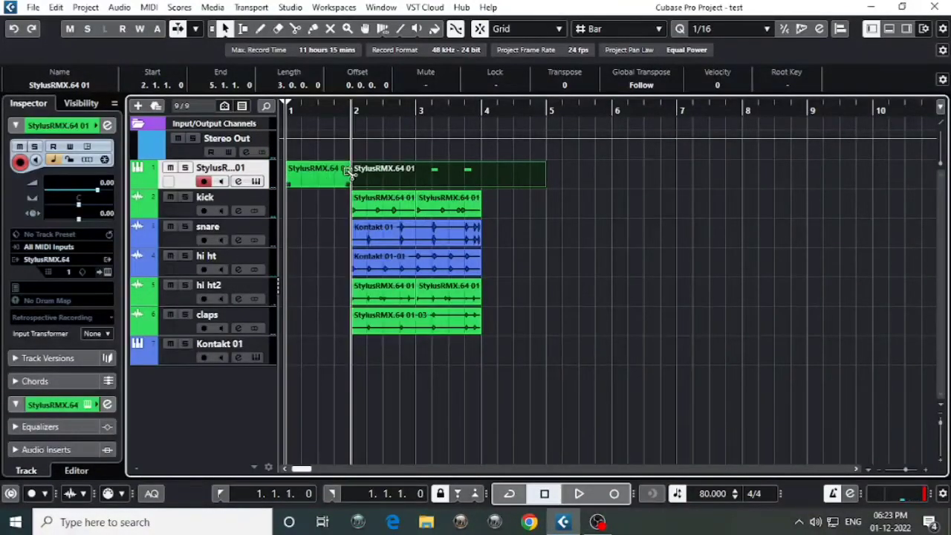
key("Delete")
left_click(524, 174)
left_click(482, 174, "alt")
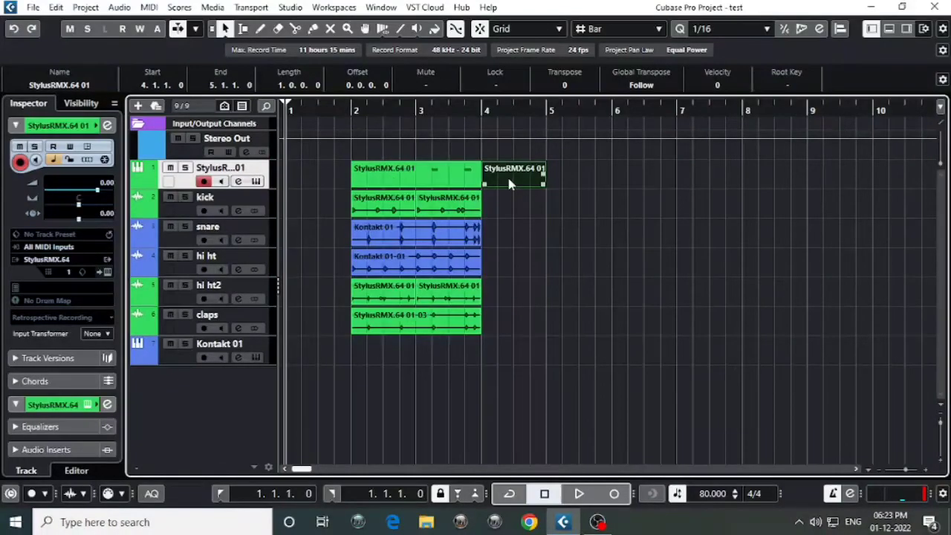
key("Delete")
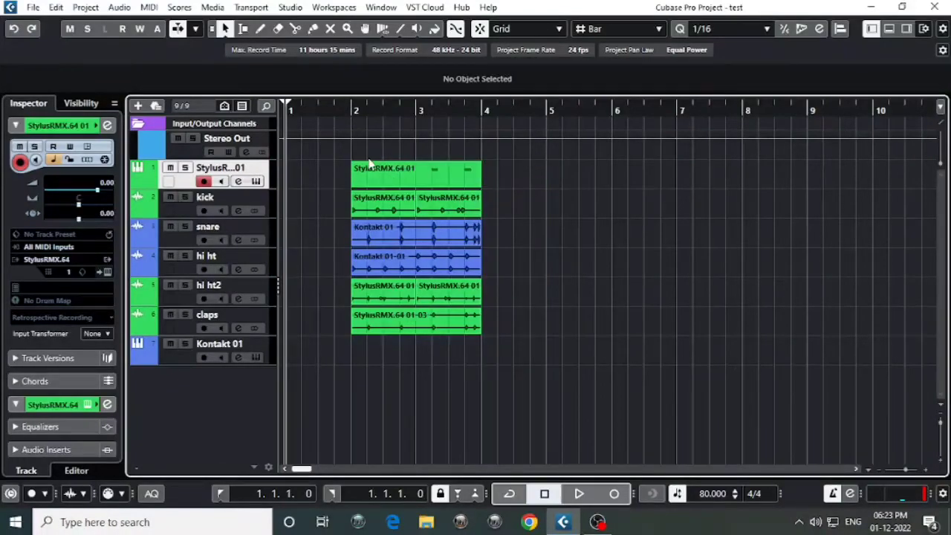
Step: Render the trimmed tambourine part in place to audio and delete the source MIDI part
left_click(444, 186)
left_click(55, 7)
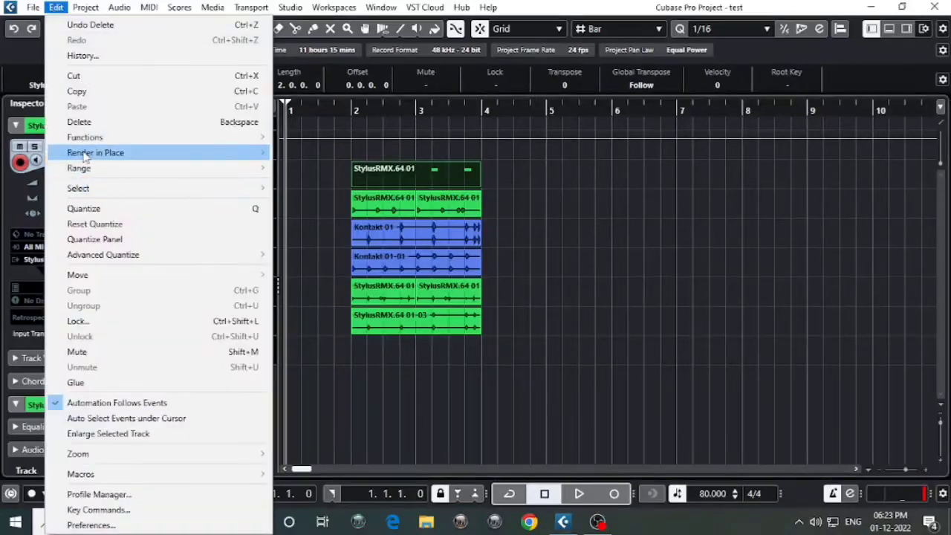
mouse_move(84, 156)
left_click(334, 152)
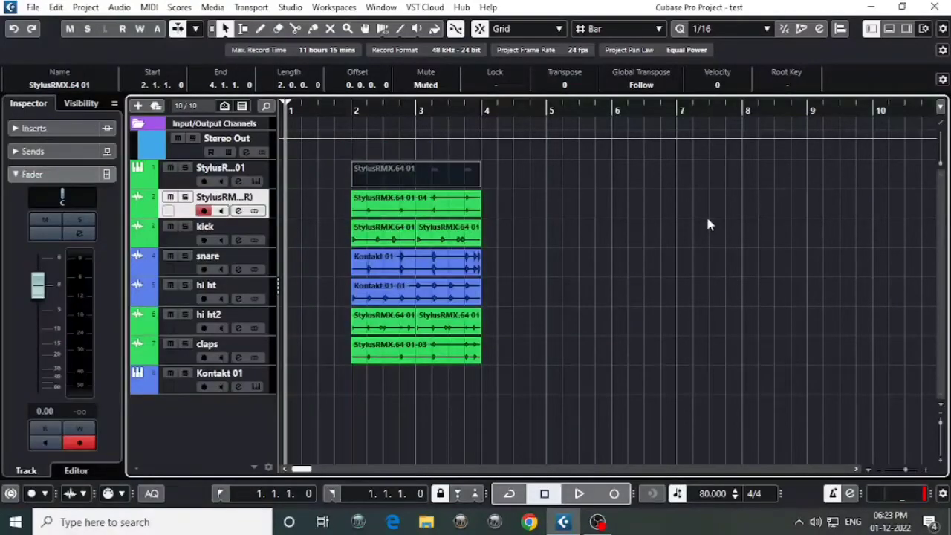
key("Delete")
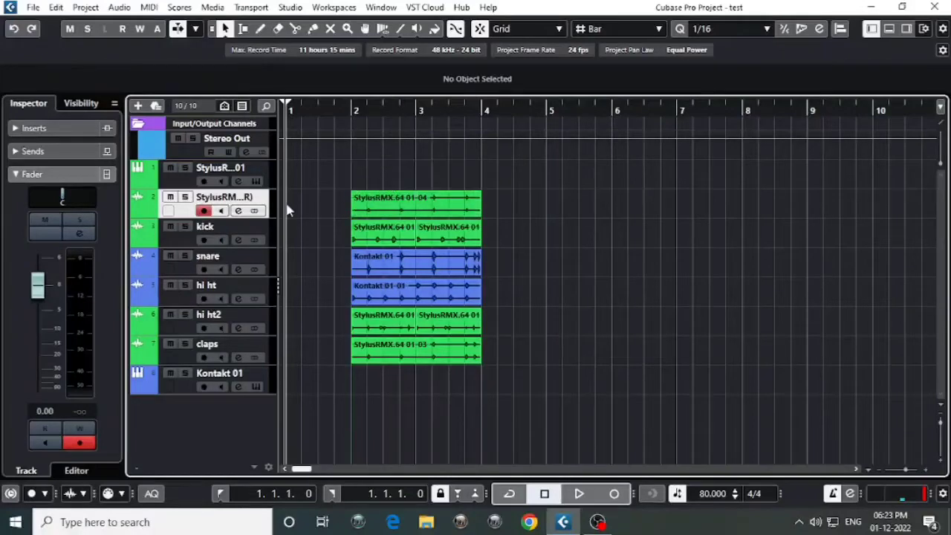
Step: Rename the rendered tambourine audio track to "tembour"
double_click(256, 196)
type("k")
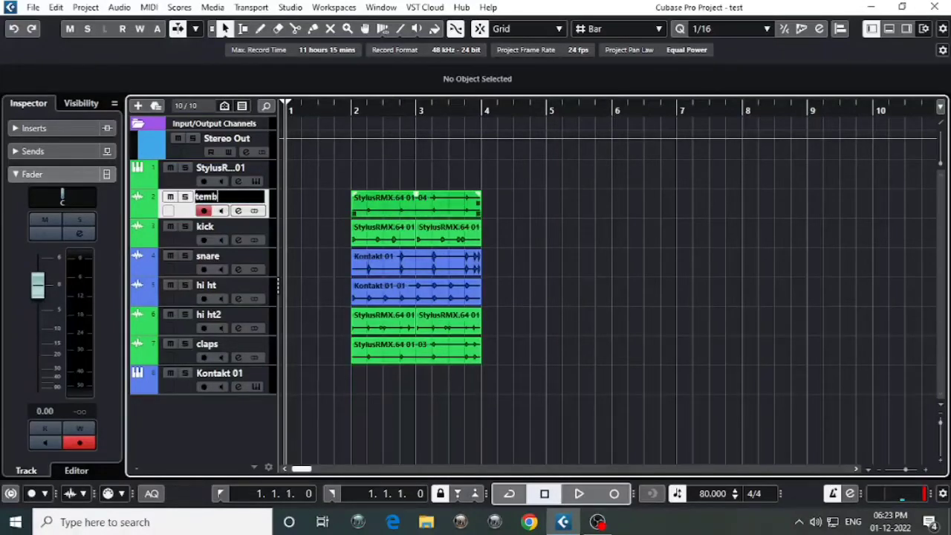
type("embour")
key("Return")
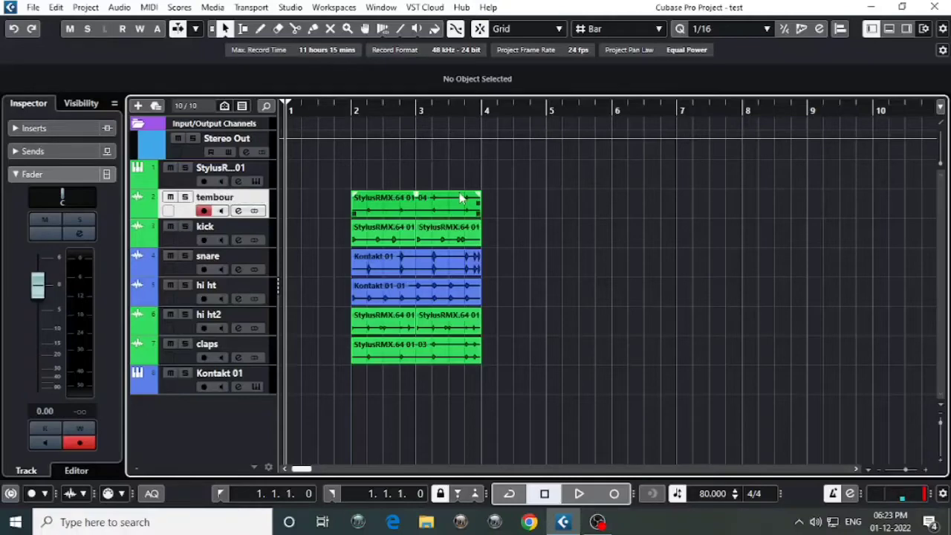
Step: Play back the layered beat, place the project cursor at bar 2 and enlarge the timeline
left_click(354, 111)
key("space")
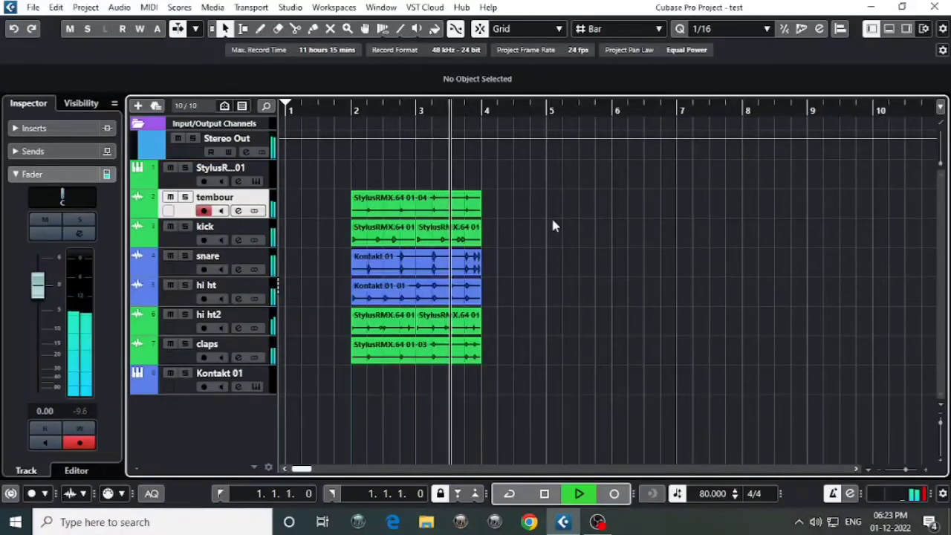
key("space")
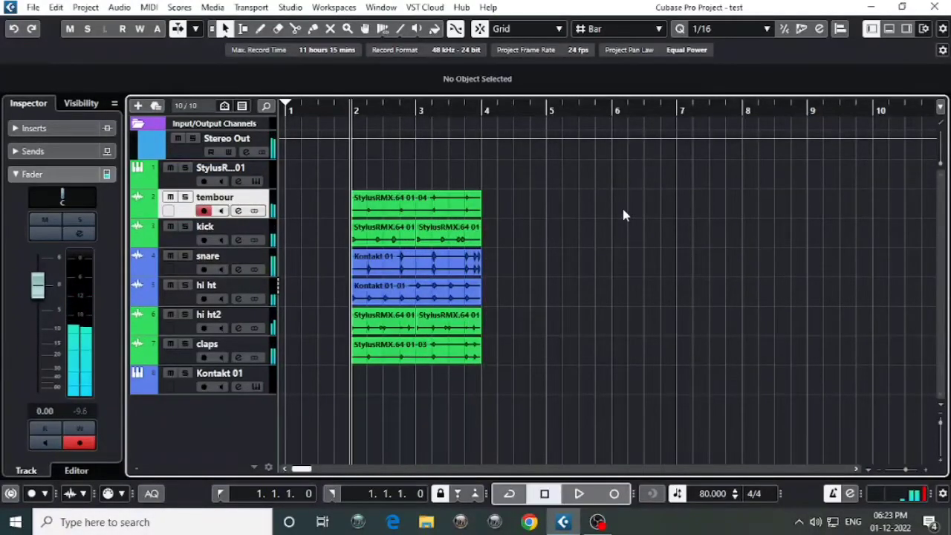
left_click(350, 104)
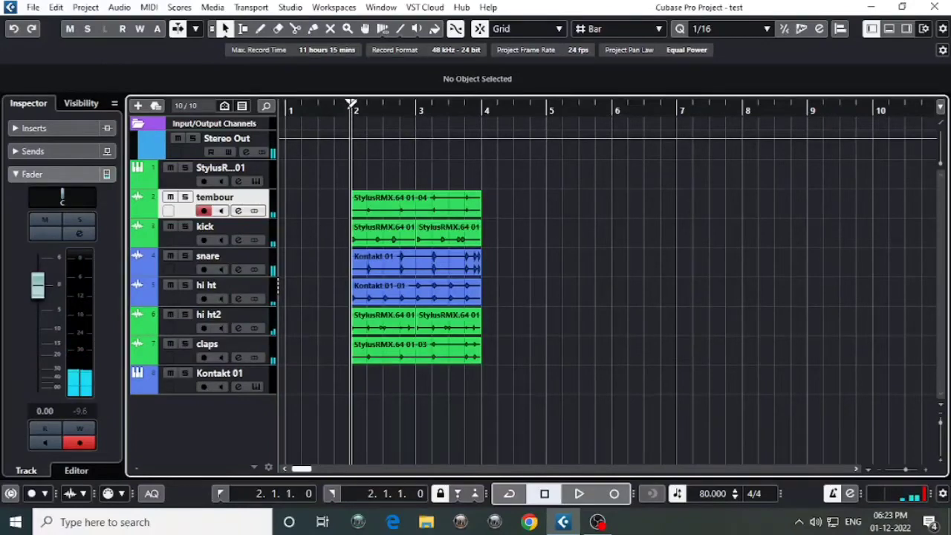
key("h")
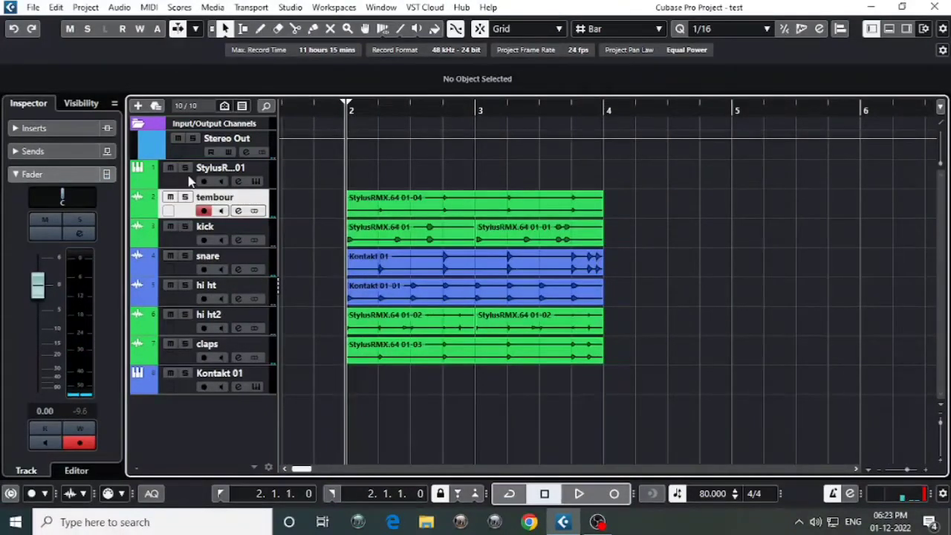
Step: Open the Kontakt 01 instrument, clear its loaded patch and show the Drums Overkill library's instruments
left_click(187, 386)
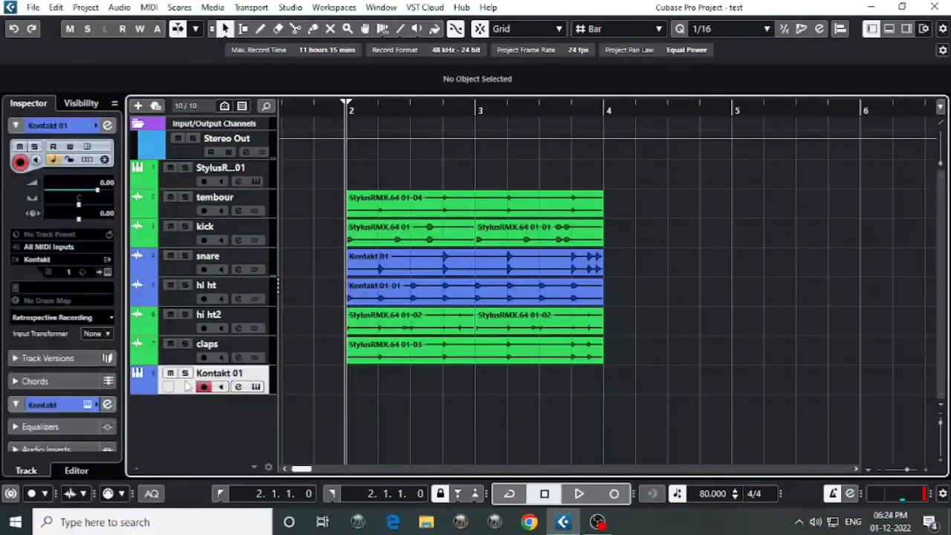
left_click(255, 386)
left_click(801, 101)
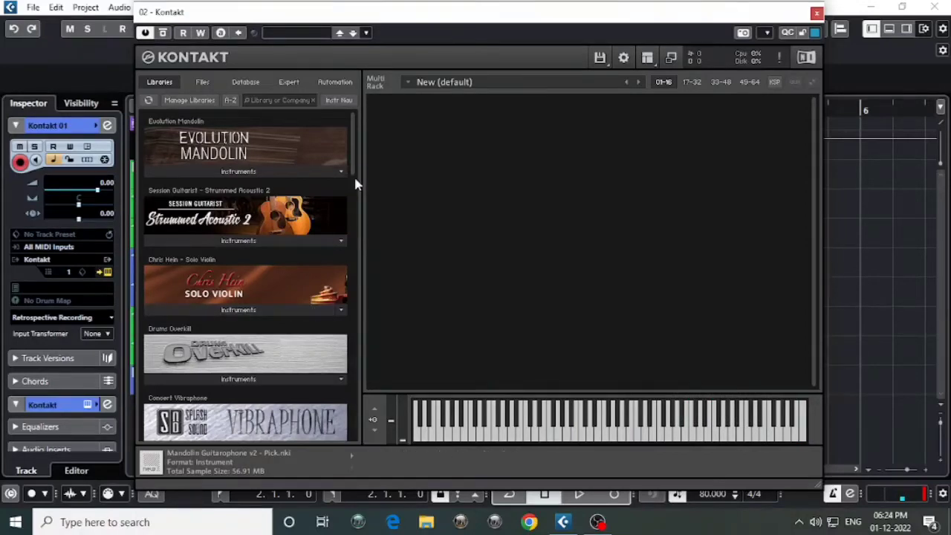
scroll(354, 175, "down", 2)
left_click(252, 279)
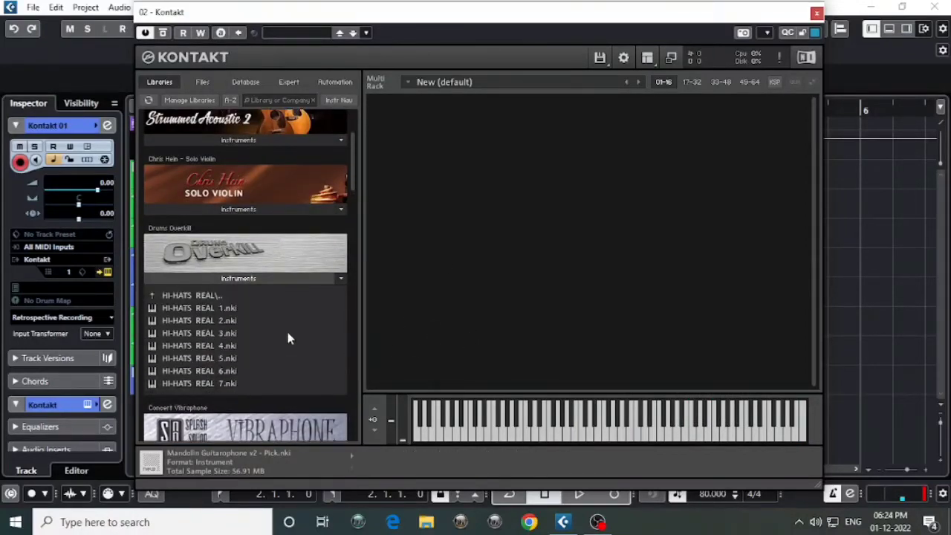
Step: Load CONGAS 1.nki from the SINGLE # PERCUSSION folder of Drums Overkill and close Kontakt
left_click(178, 296)
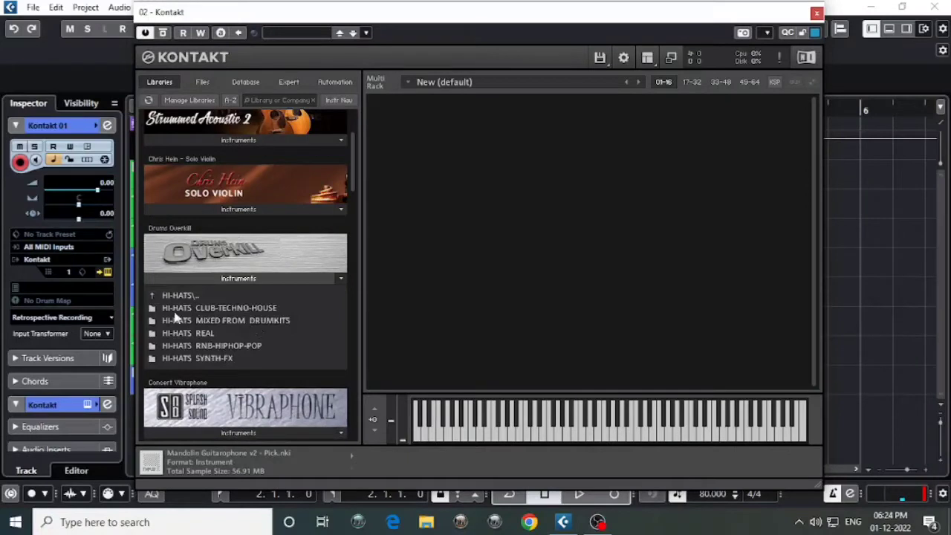
left_click(162, 296)
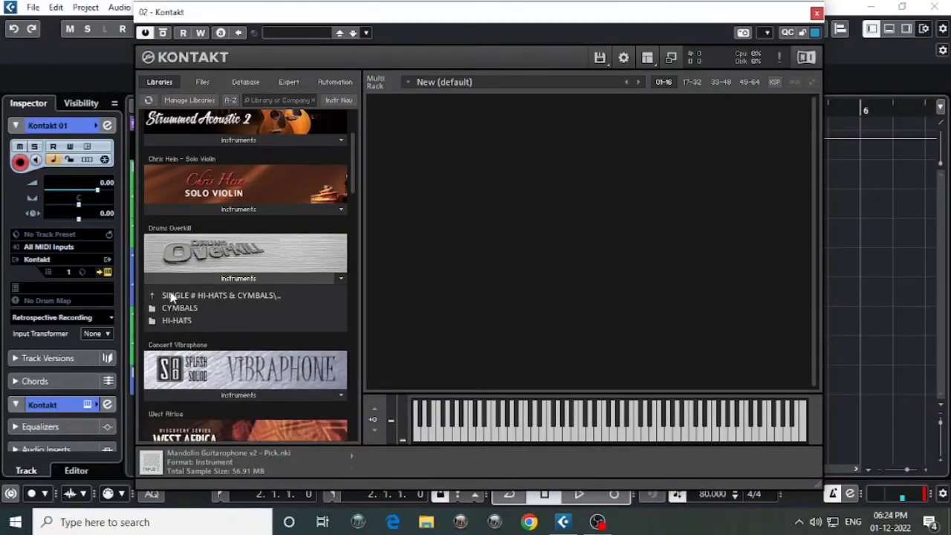
left_click(171, 297)
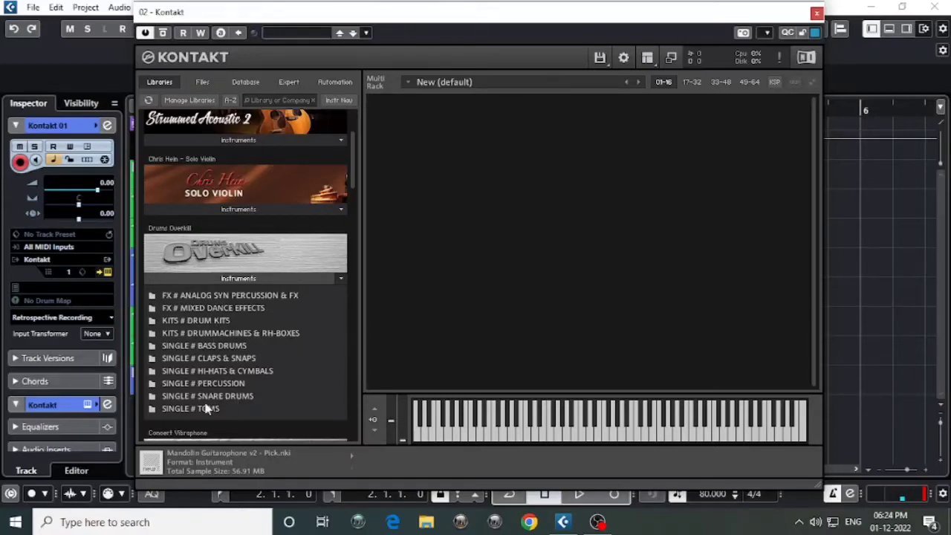
left_click(225, 384)
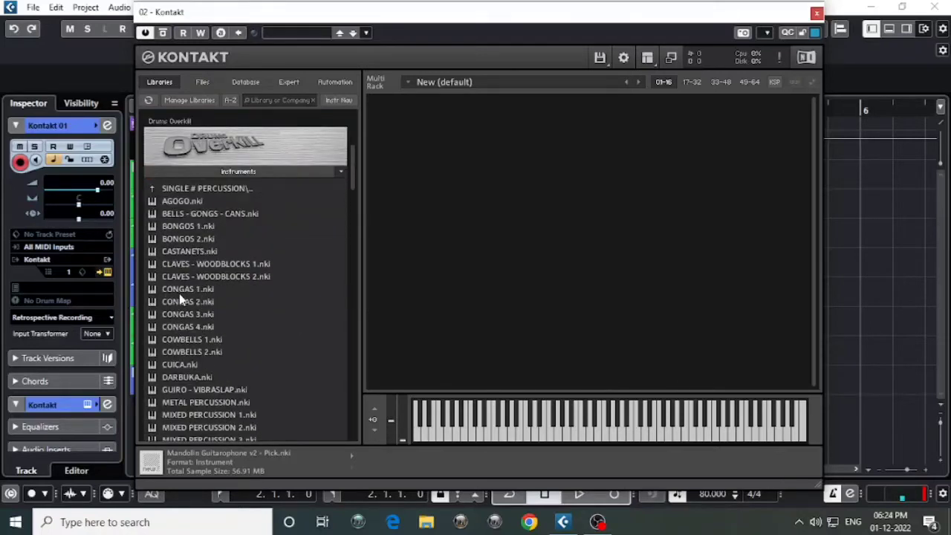
left_click(177, 292)
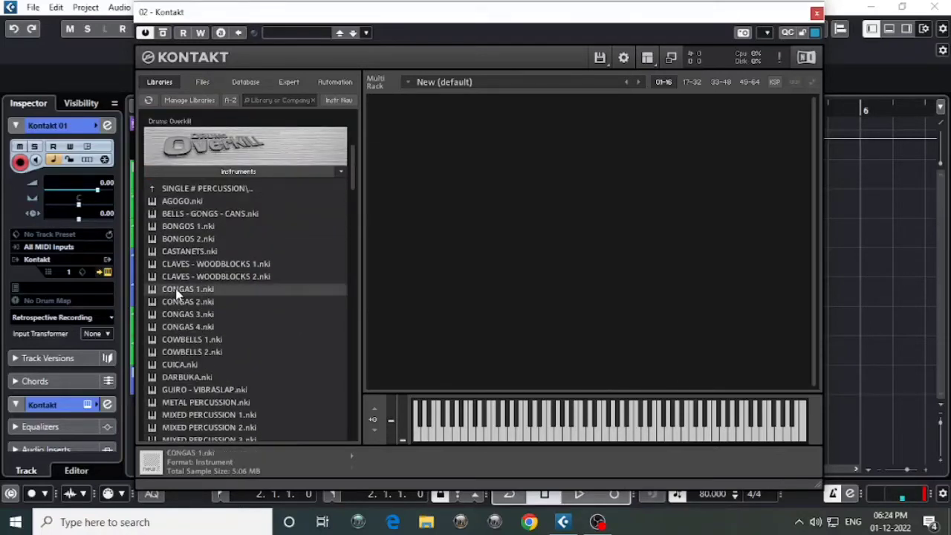
left_click(817, 14)
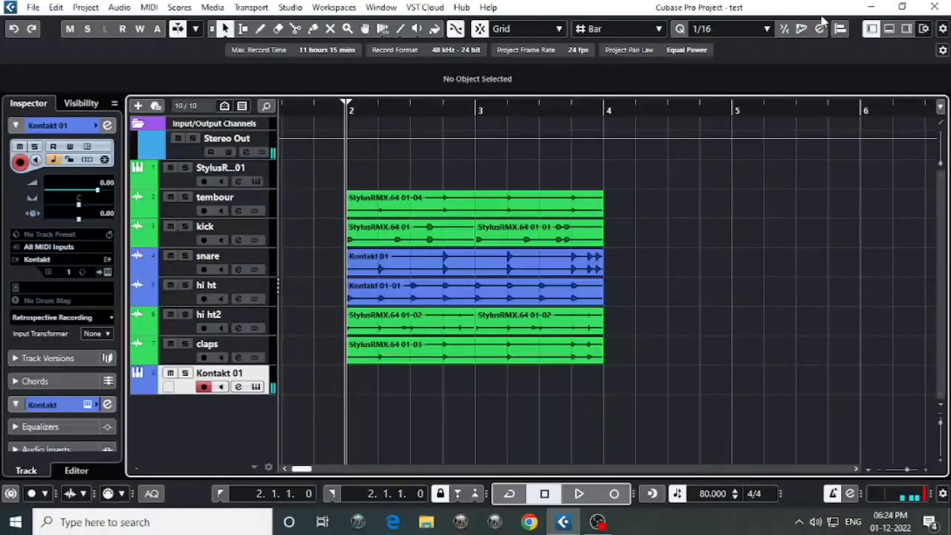
key("KP_Multiply")
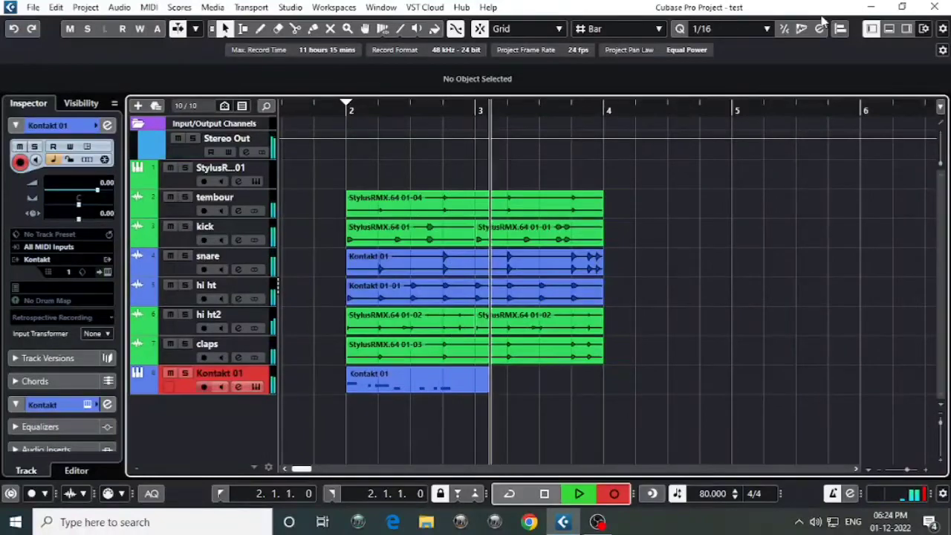
key("space")
key("Delete")
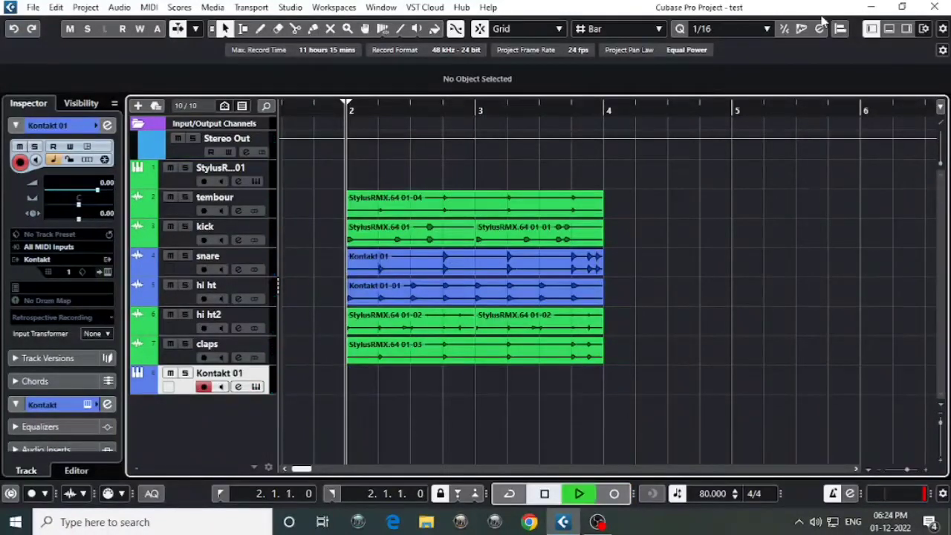
key("space")
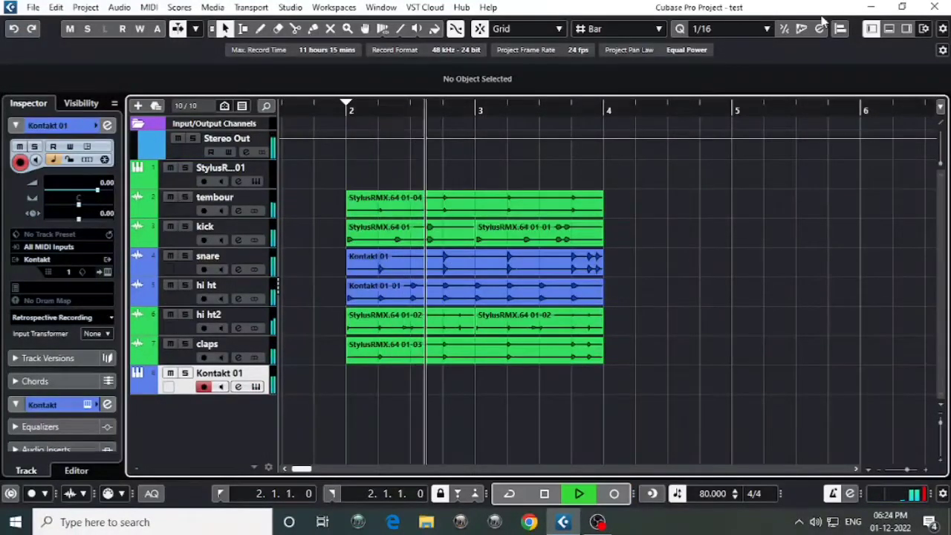
key("space")
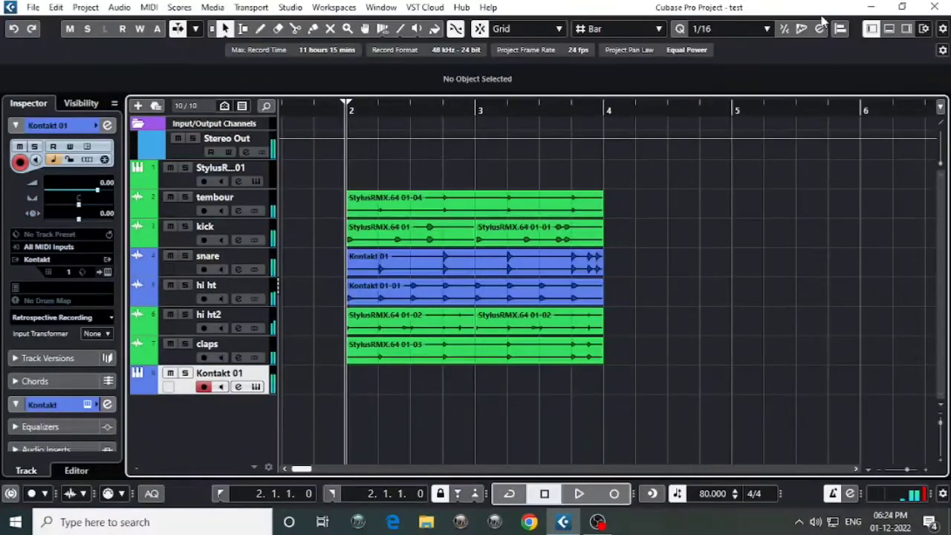
key("KP_Multiply")
key("space")
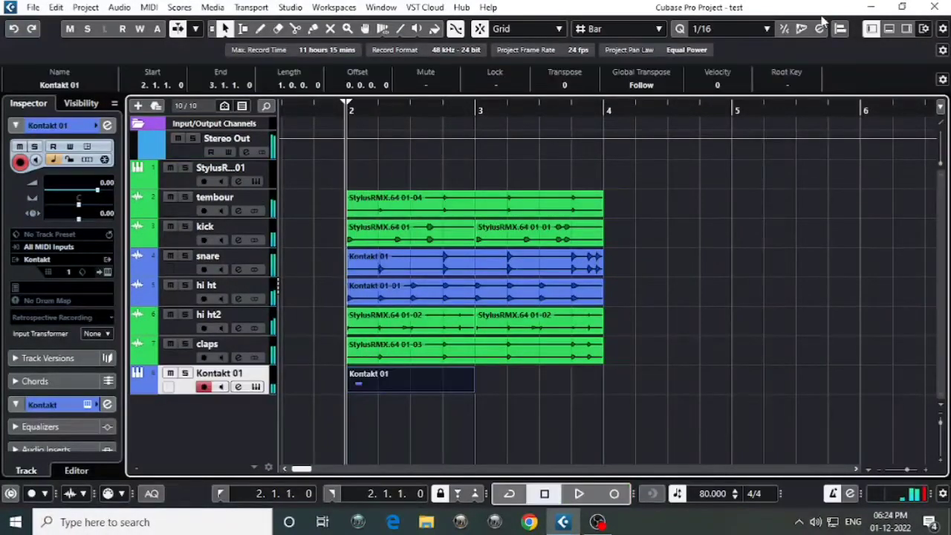
key("Delete")
key("KP_Multiply")
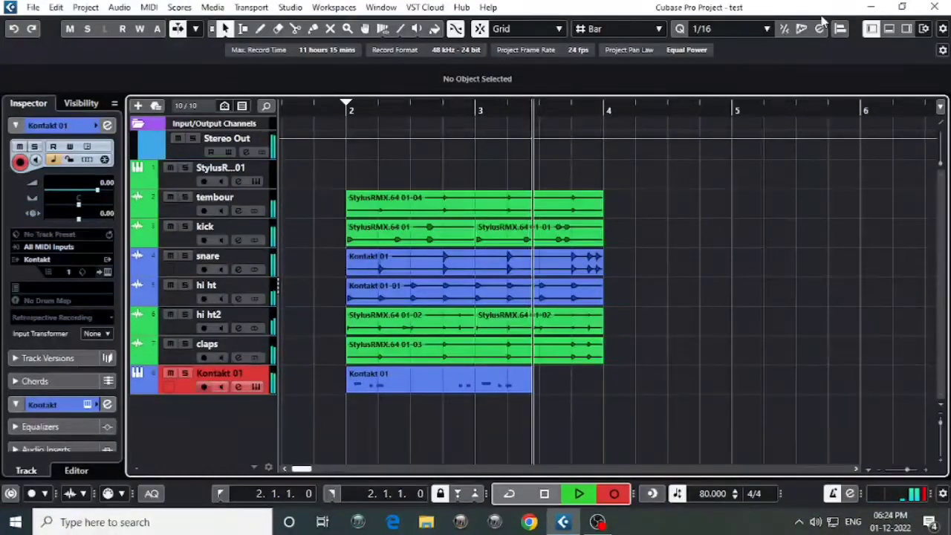
key("space")
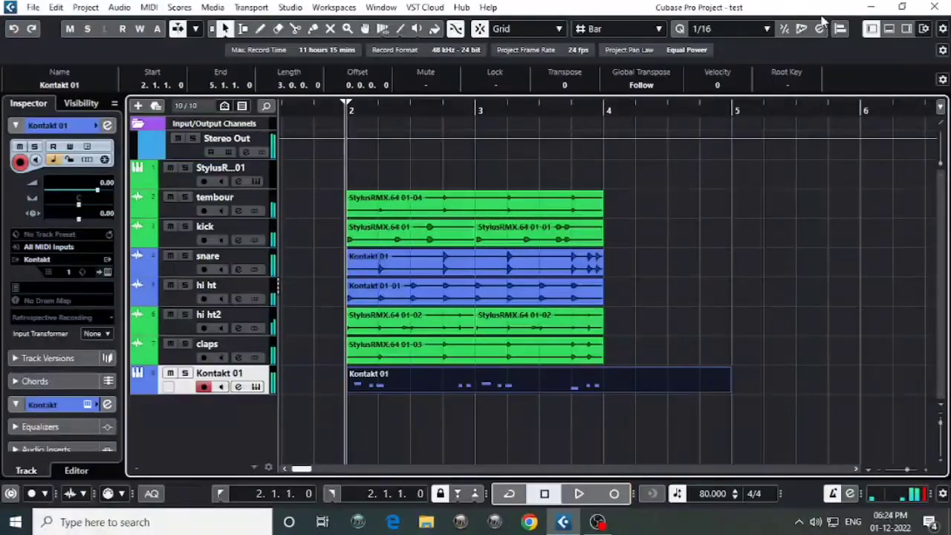
key("Delete")
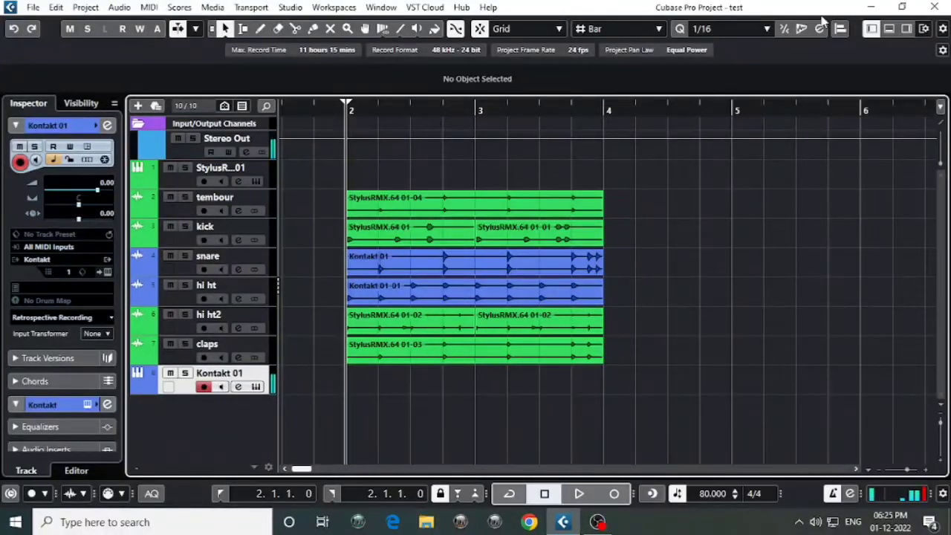
Step: Play the beat from bar 2 several times to rehearse the conga pattern against it
key("space")
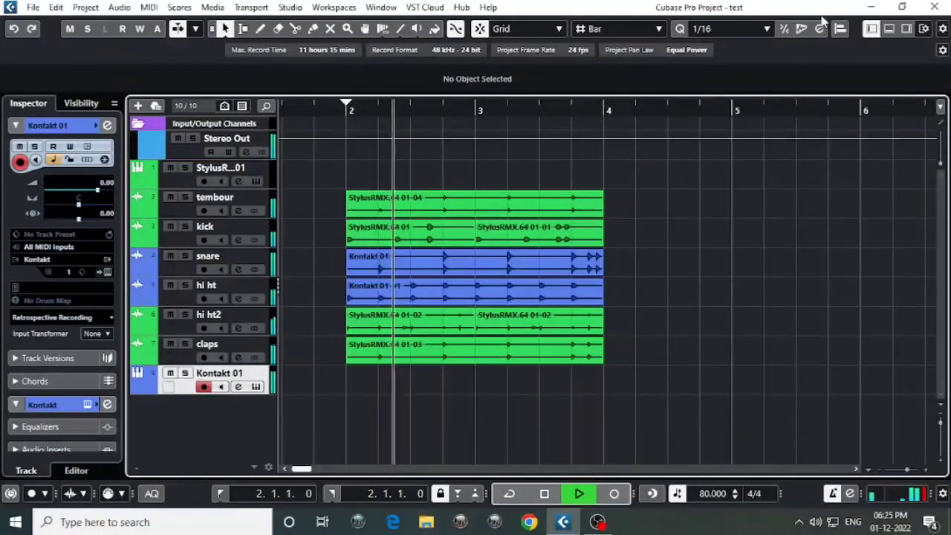
key("space")
key("space")
key("space")
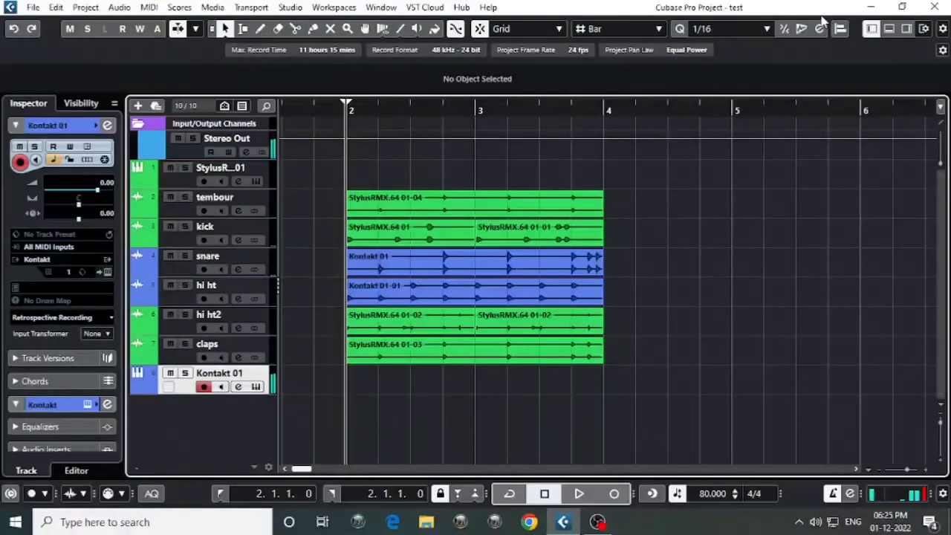
key("space")
key("space")
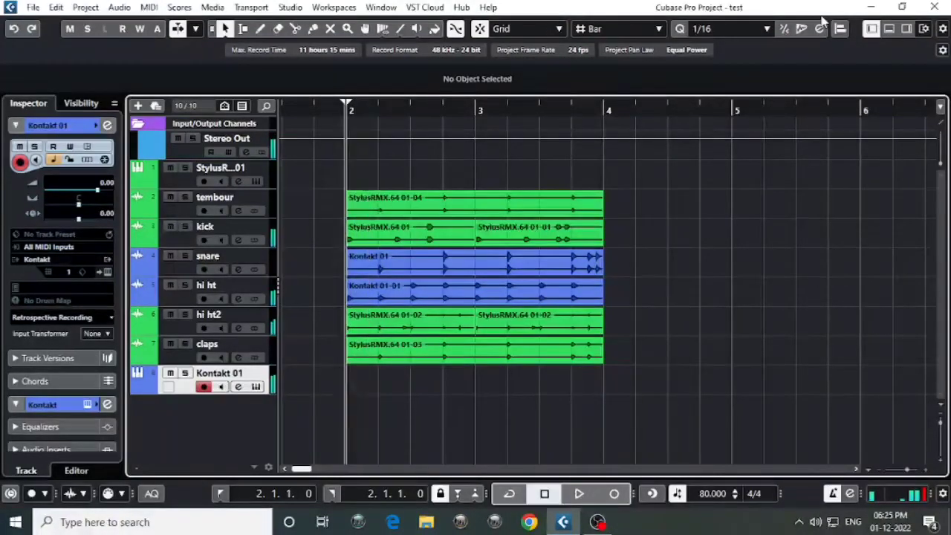
key("space")
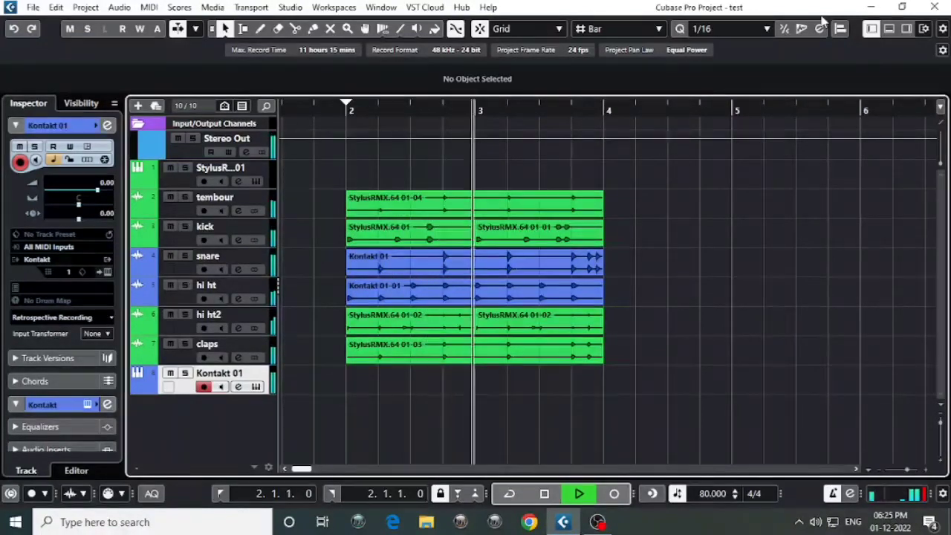
key("space")
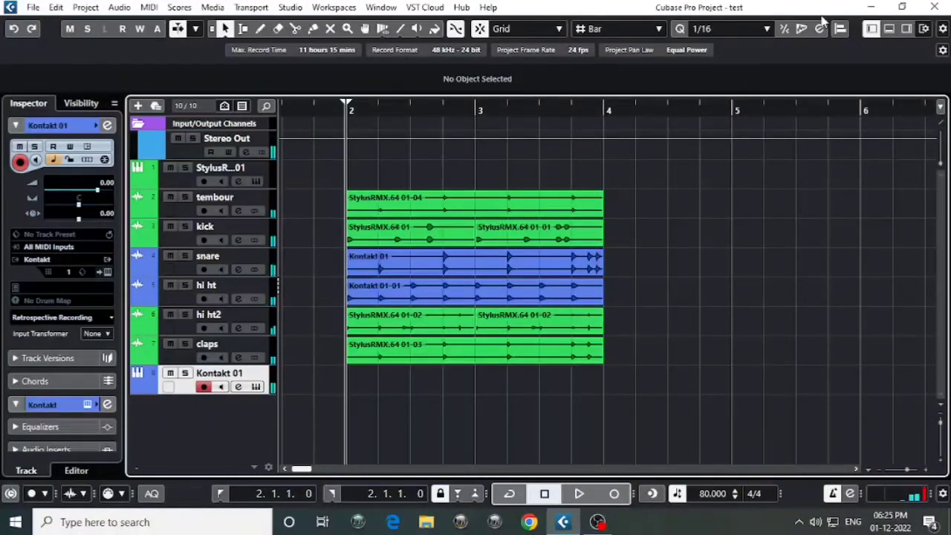
Step: Record a conga part on the Kontakt 01 track from bar 2 to bar 5 and quantize its notes to 1/16
key("KP_Multiply")
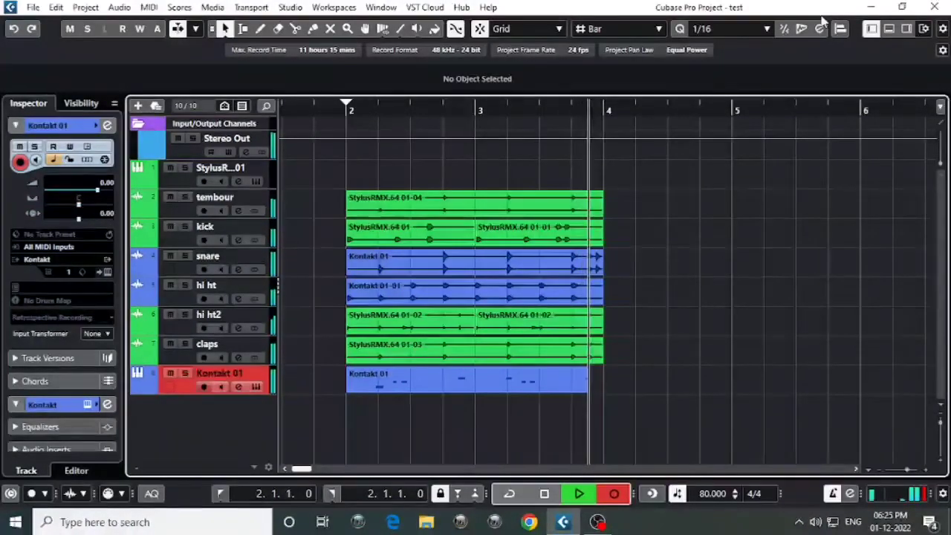
key("space")
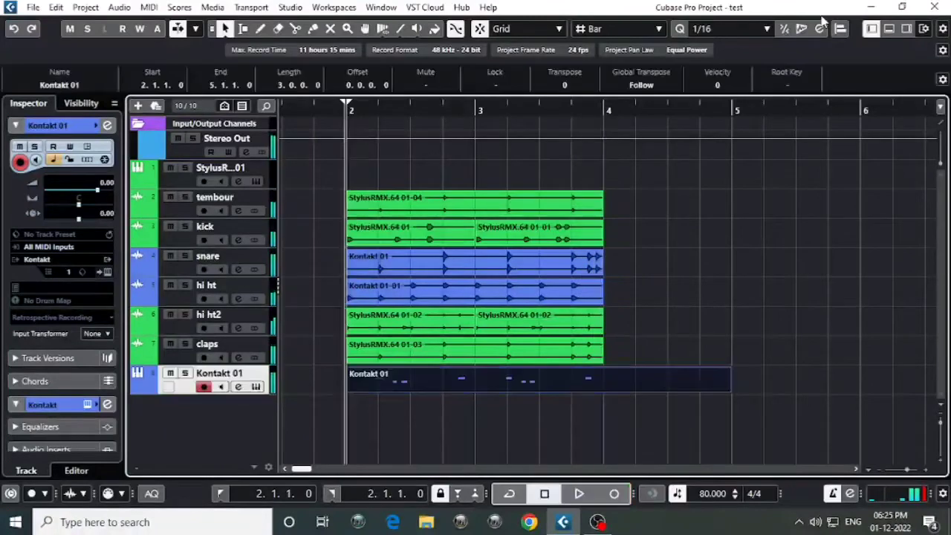
double_click(441, 371)
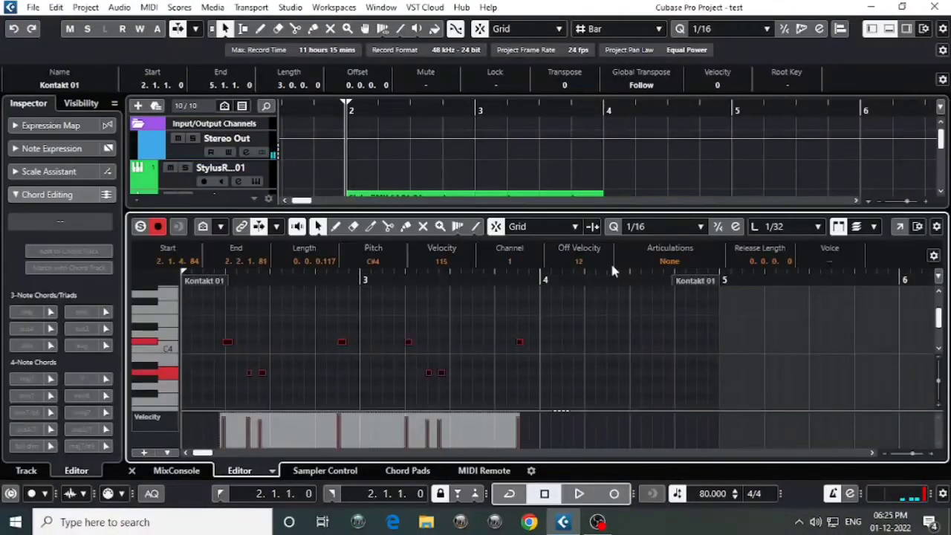
key("q")
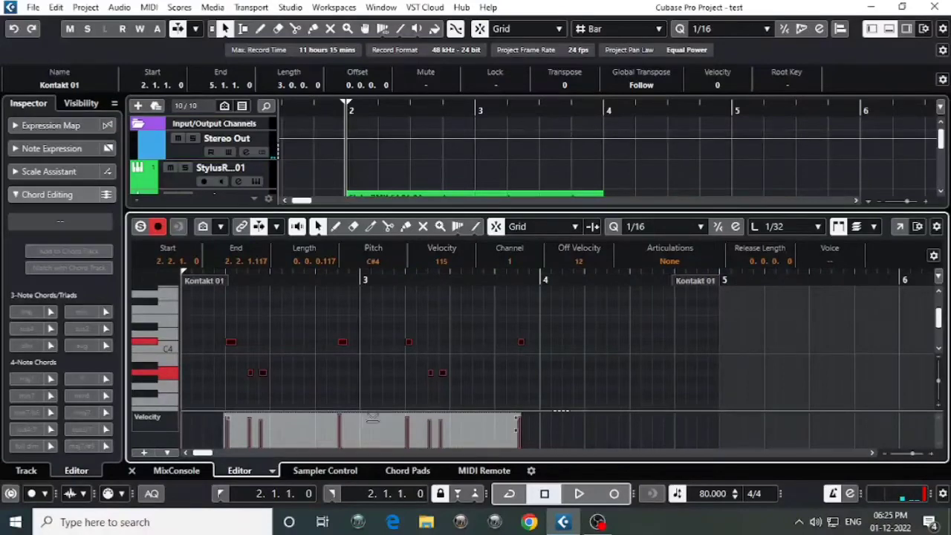
left_click(132, 473)
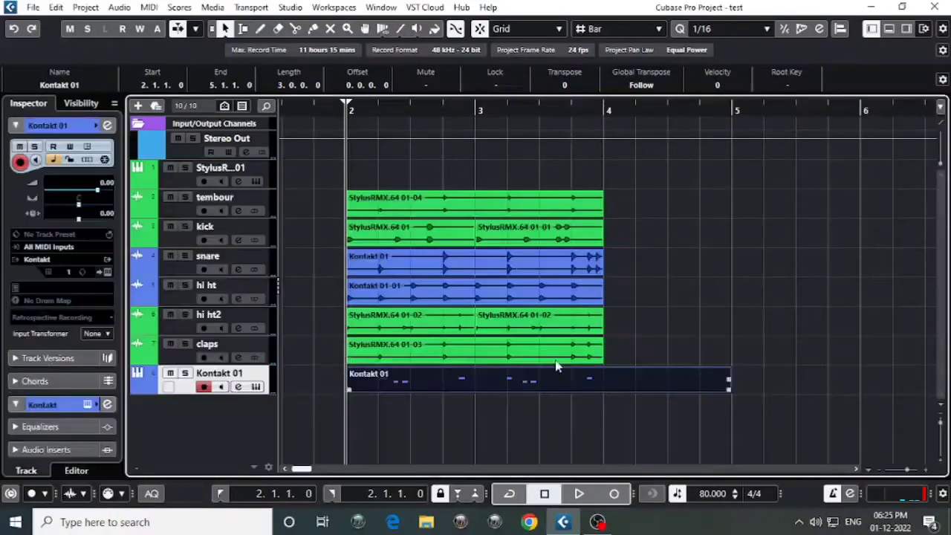
Step: Trim the conga part to end at bar 4 and render it in place to audio, removing the source MIDI part
left_click(622, 383)
left_click(437, 387)
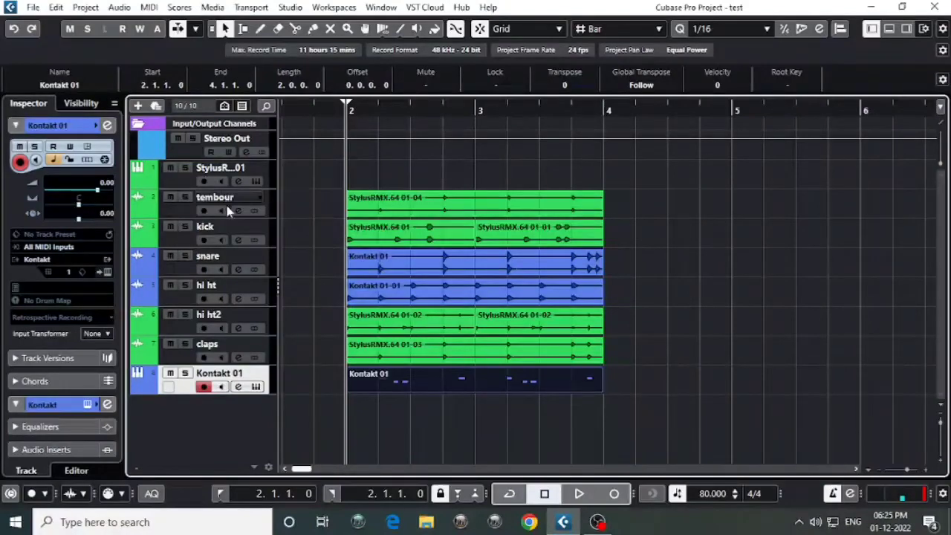
left_click(56, 7)
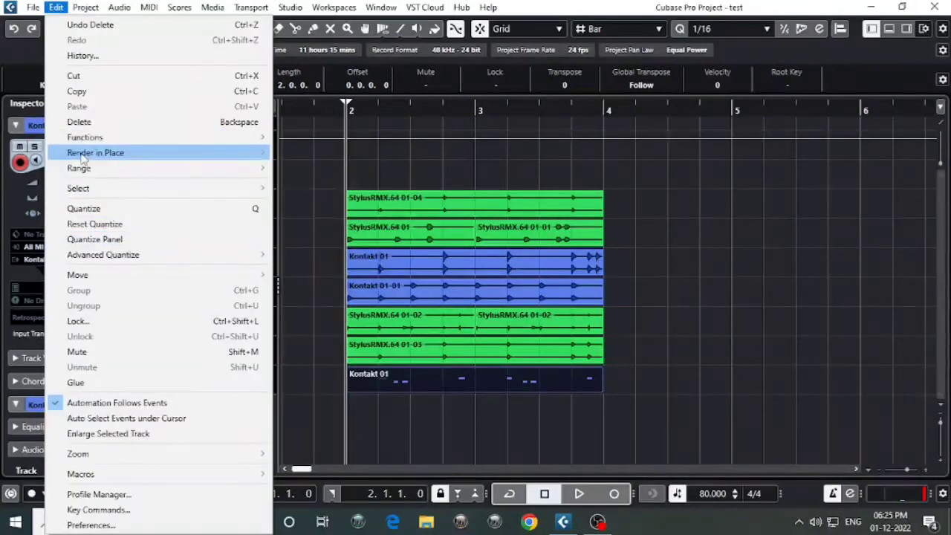
mouse_move(104, 155)
left_click(324, 153)
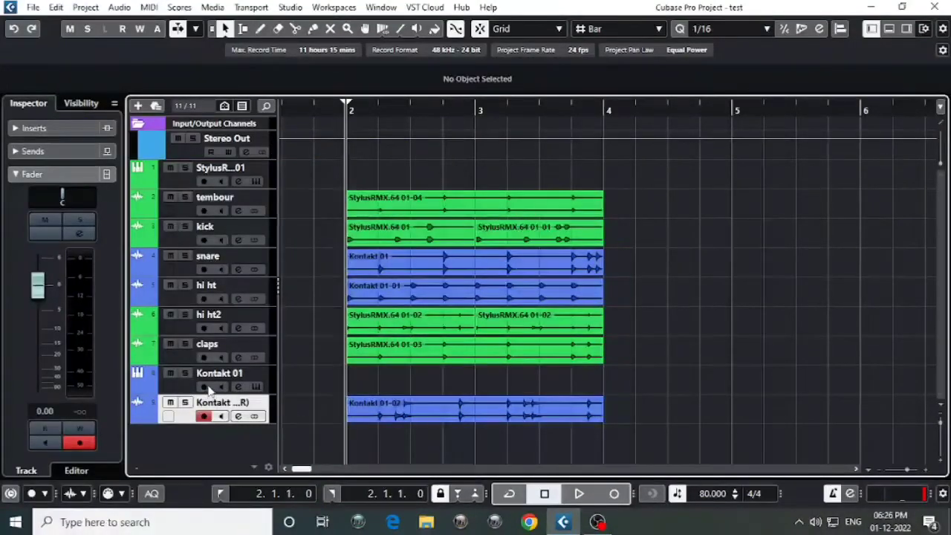
Step: Rename the rendered Kontakt audio track as congas and move it above the Kontakt 01 instrument track
double_click(223, 401)
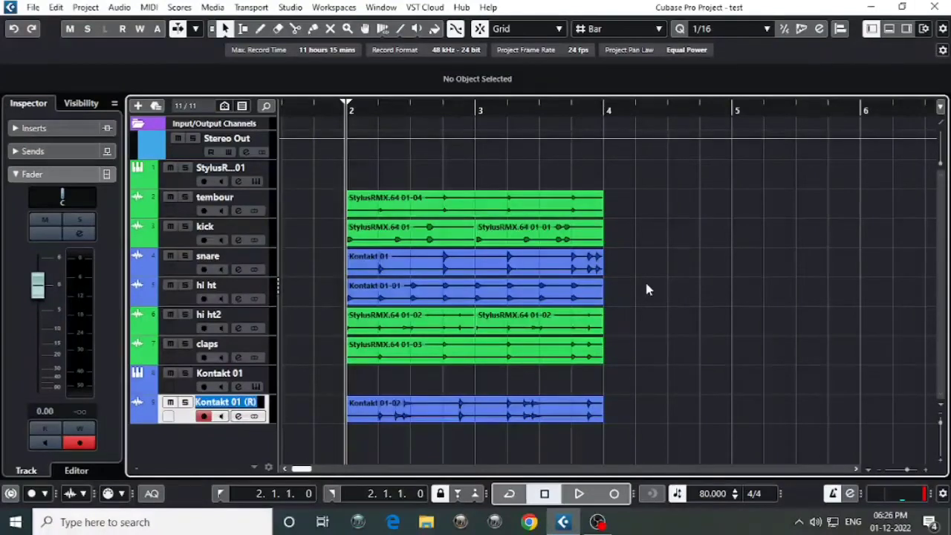
type("congas")
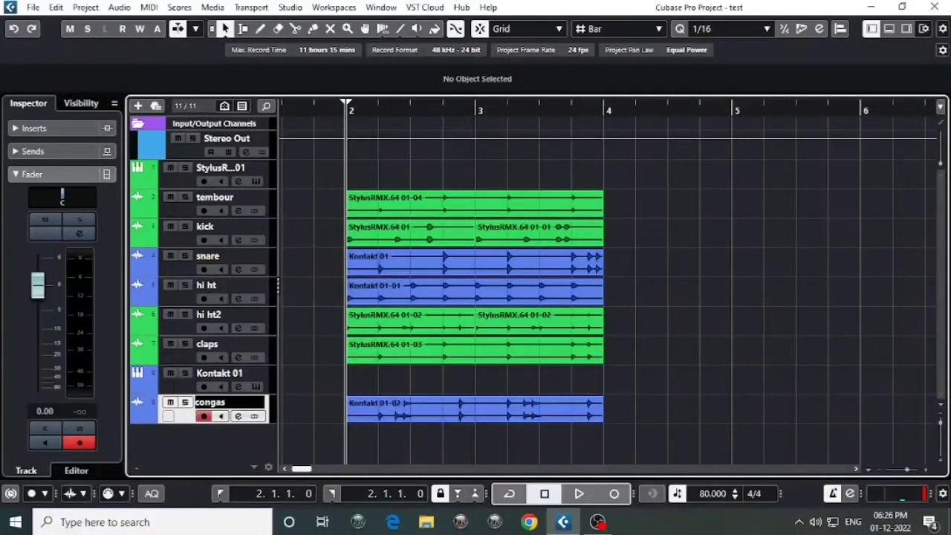
key("Return")
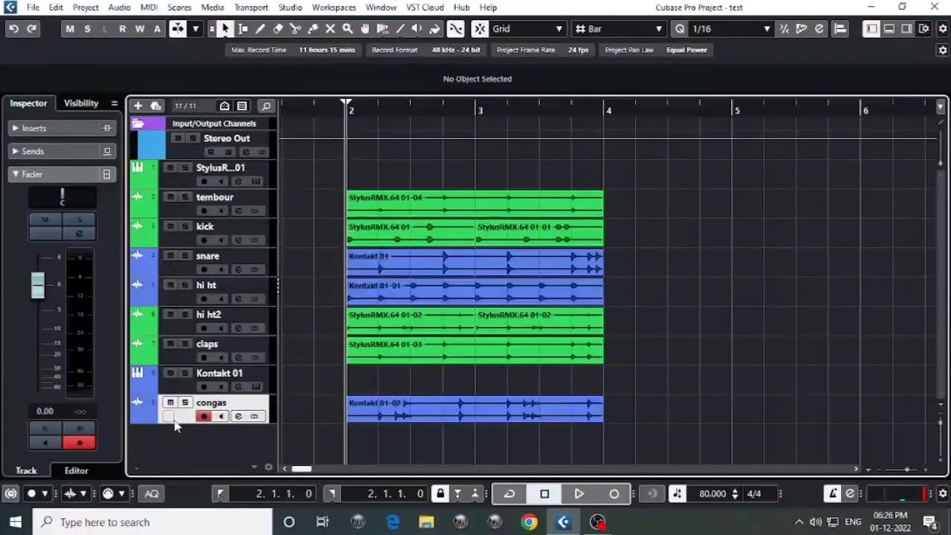
left_click_drag(179, 409, 178, 368)
Step: Lower the congas track's volume to -3.36 while playing the beat from bar 2 to balance it
key("space")
left_click_drag(43, 311, 43, 332)
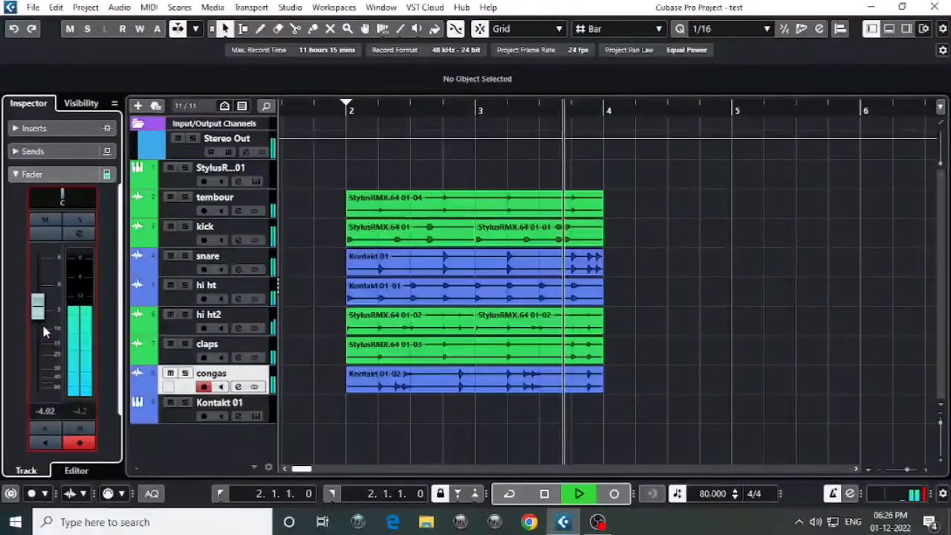
key("space")
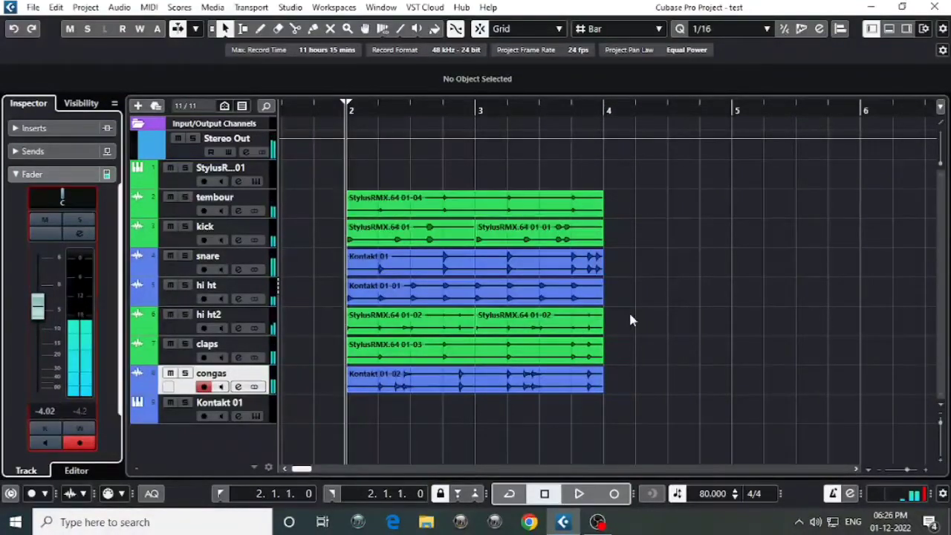
key("space")
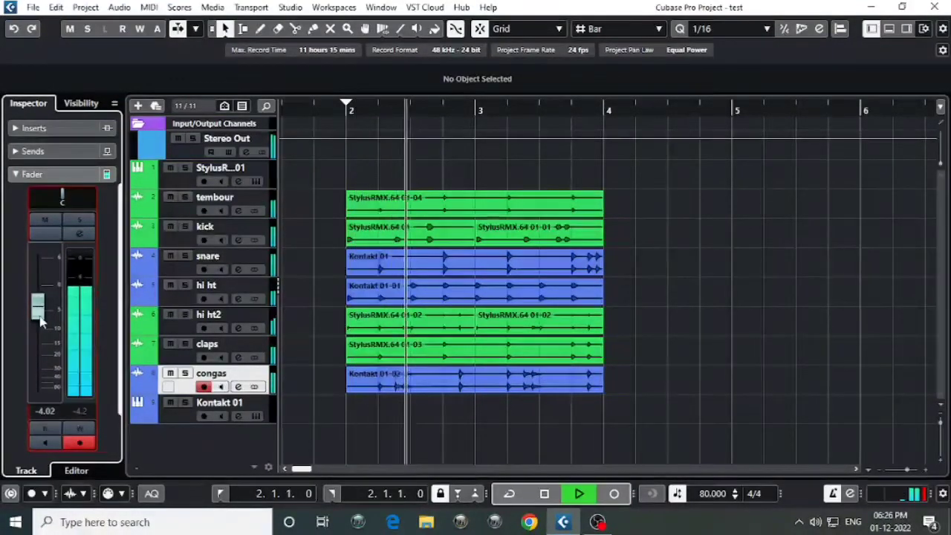
left_click_drag(37, 301, 37, 299)
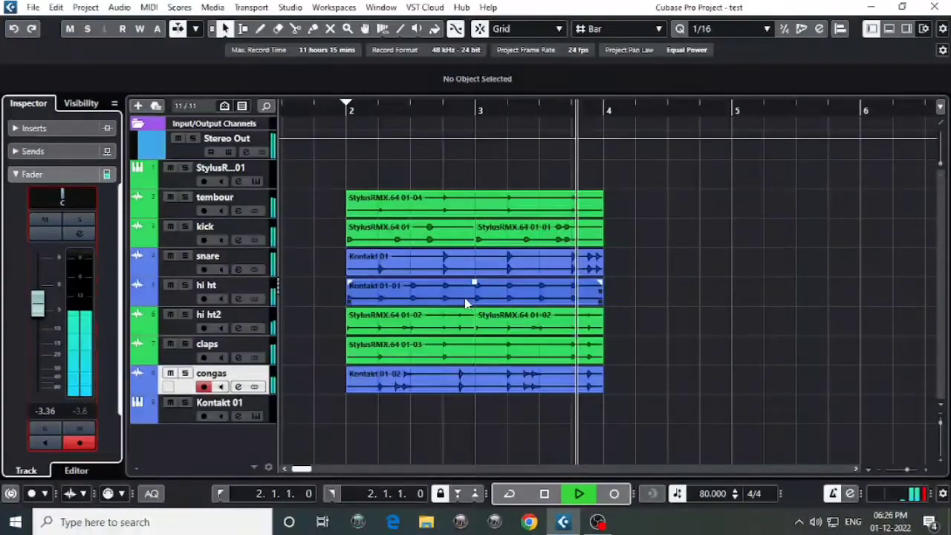
key("space")
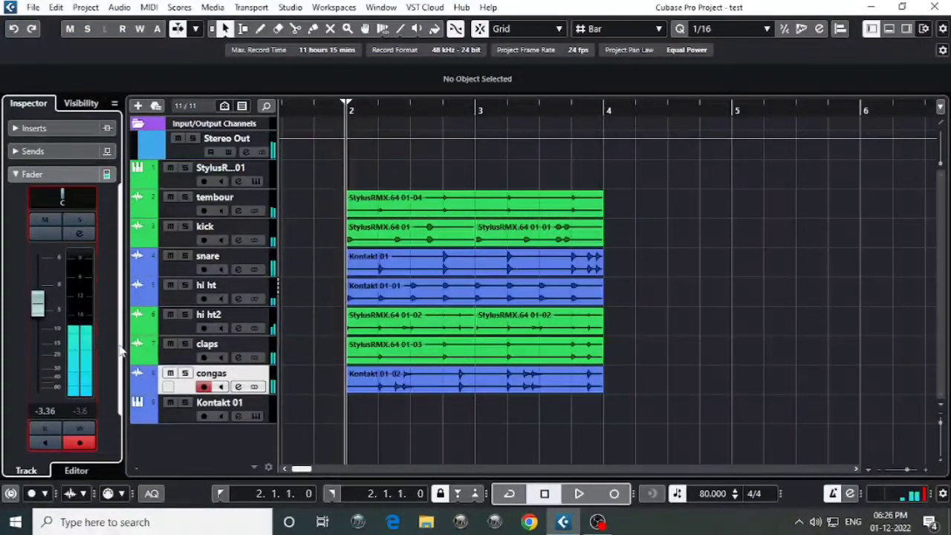
Step: Replace CONGAS 1 in the Kontakt 01 instrument with SHAKERS 1 GROUPS.nki from Drums Overkill and close Kontakt
left_click(181, 185)
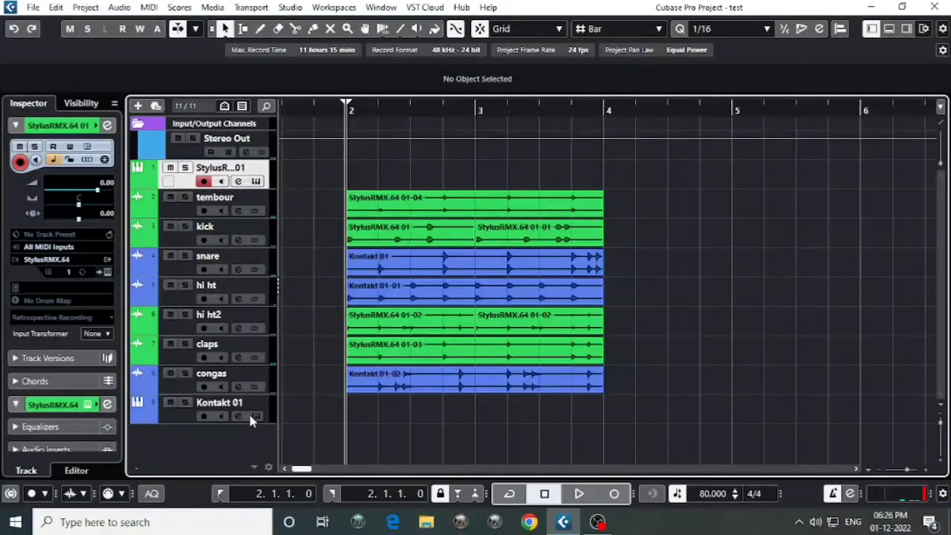
left_click(185, 419)
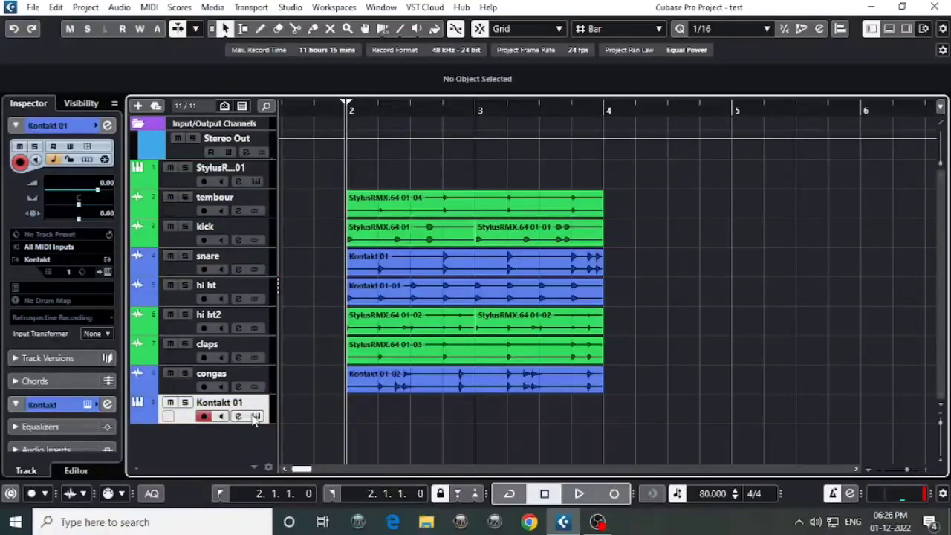
left_click(255, 415)
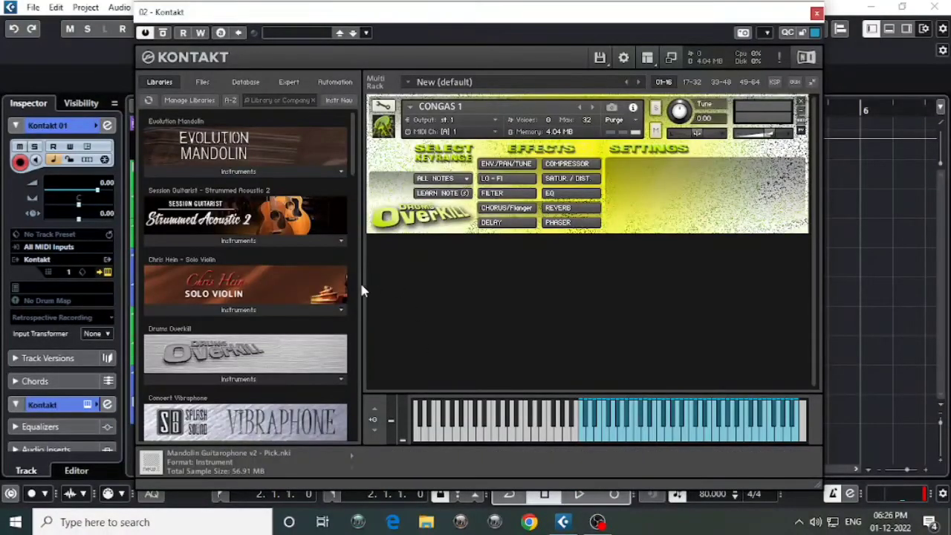
left_click(801, 103)
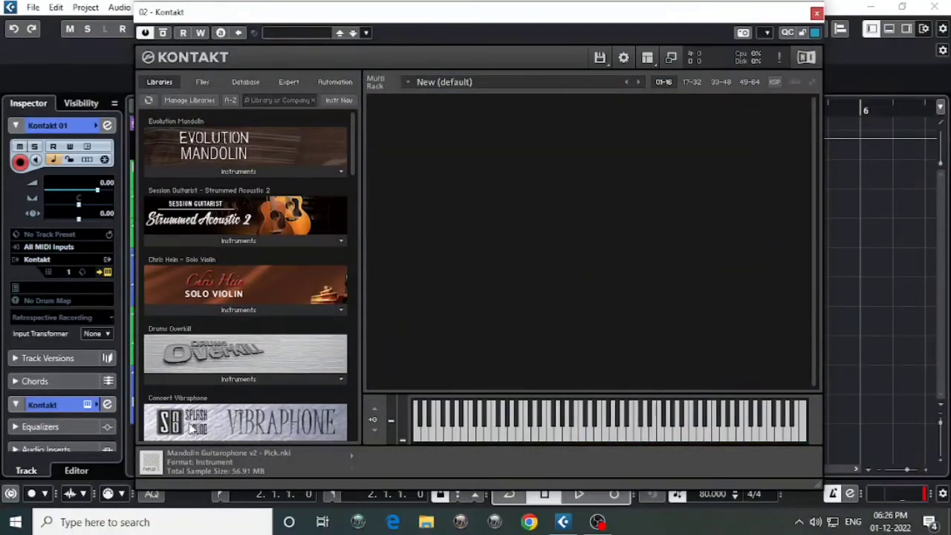
left_click(191, 377)
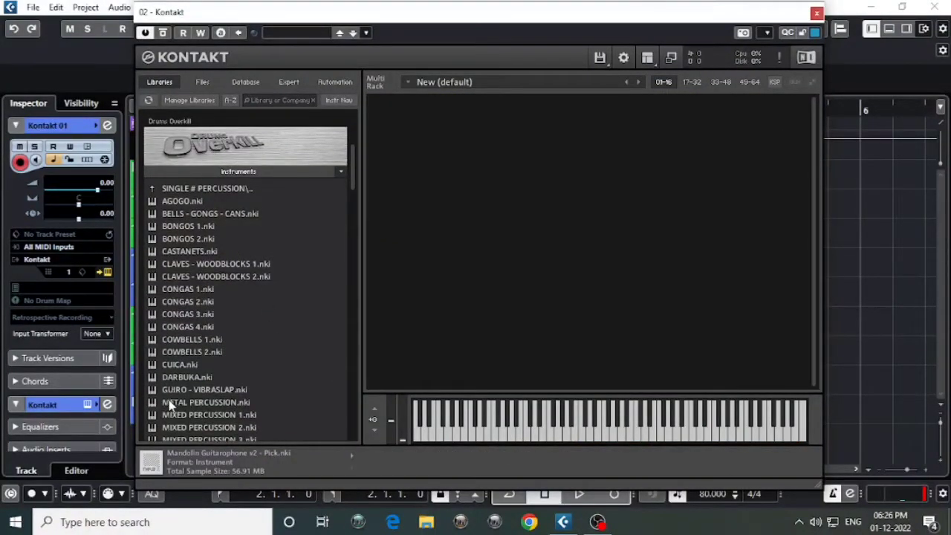
scroll(212, 382, "down", 3)
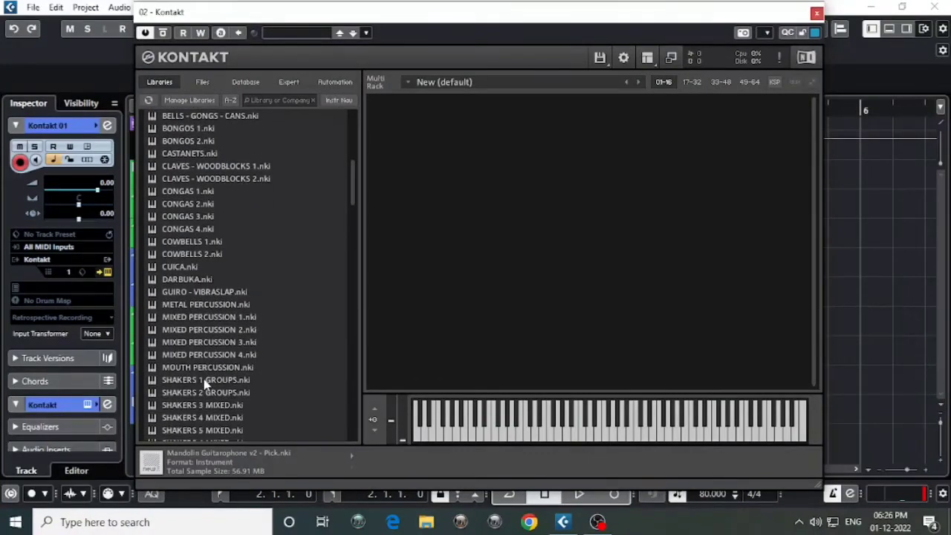
double_click(206, 380)
left_click(817, 13)
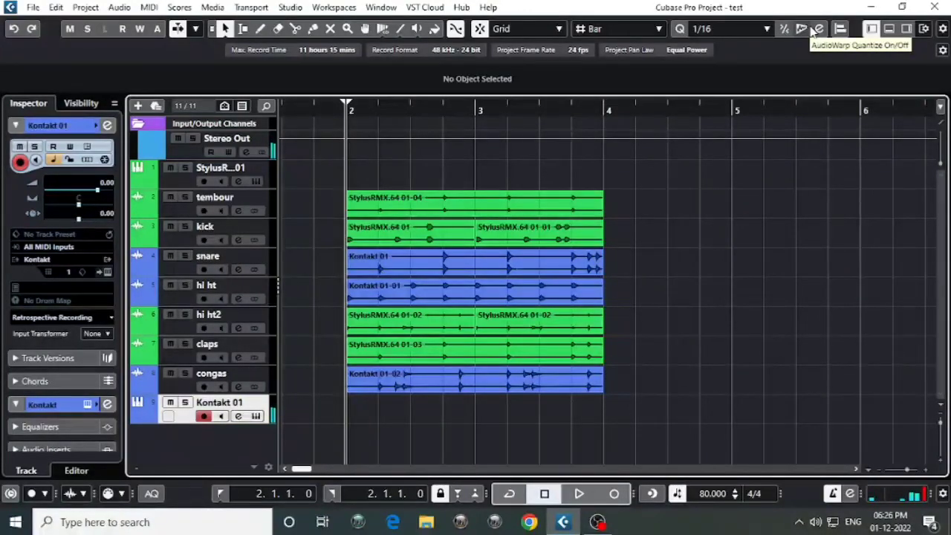
Step: Play the beat from bar 2 several times to try out the Kontakt shaker sounds against it
key("space")
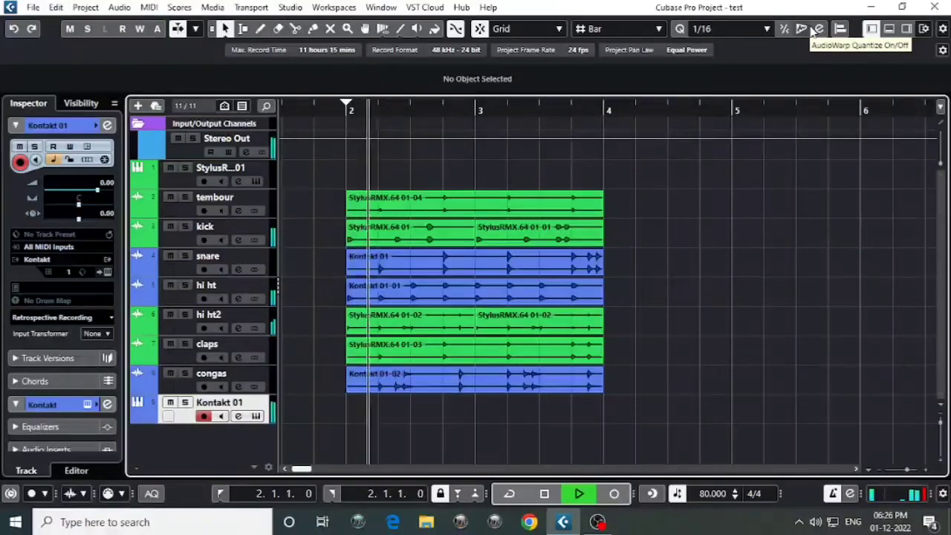
key("space")
key("space")
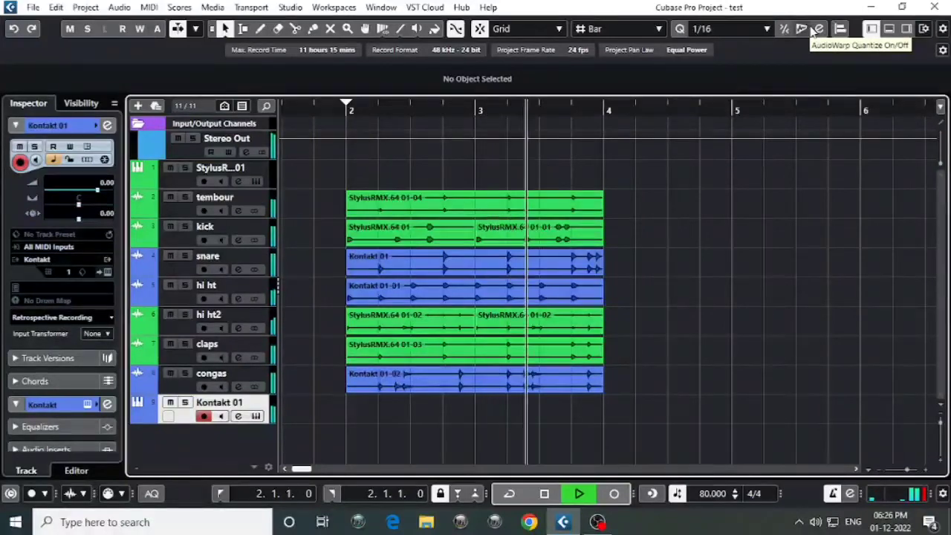
key("space")
key("space")
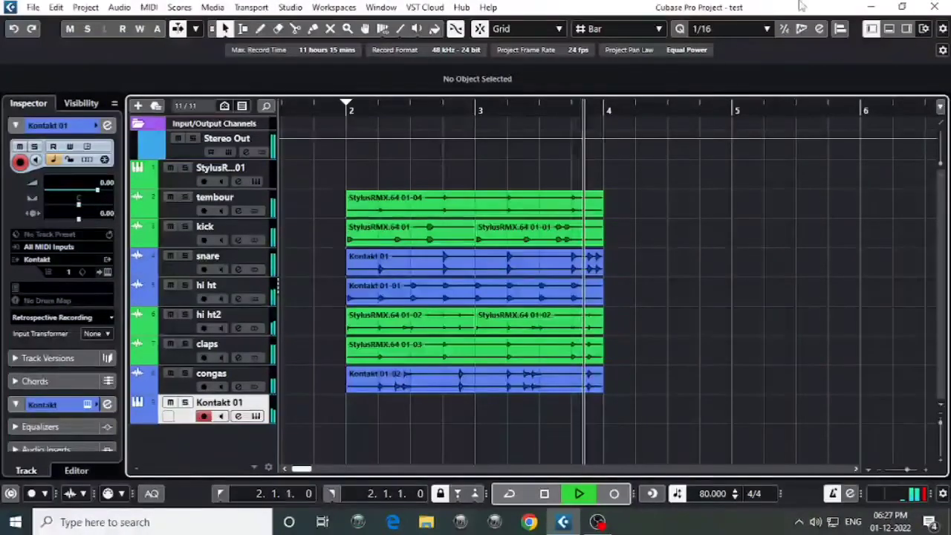
key("space")
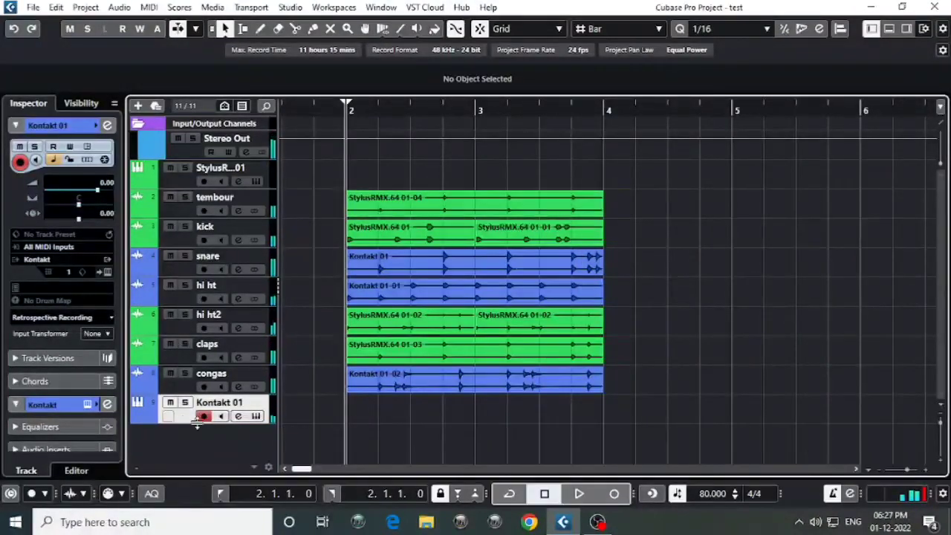
Step: Open the Shakers suite in Stylus RMX on the StylusRMX track and audition 80-Shaker 3, 80-Shaker 2 and 80-Shaker 1
left_click(202, 184)
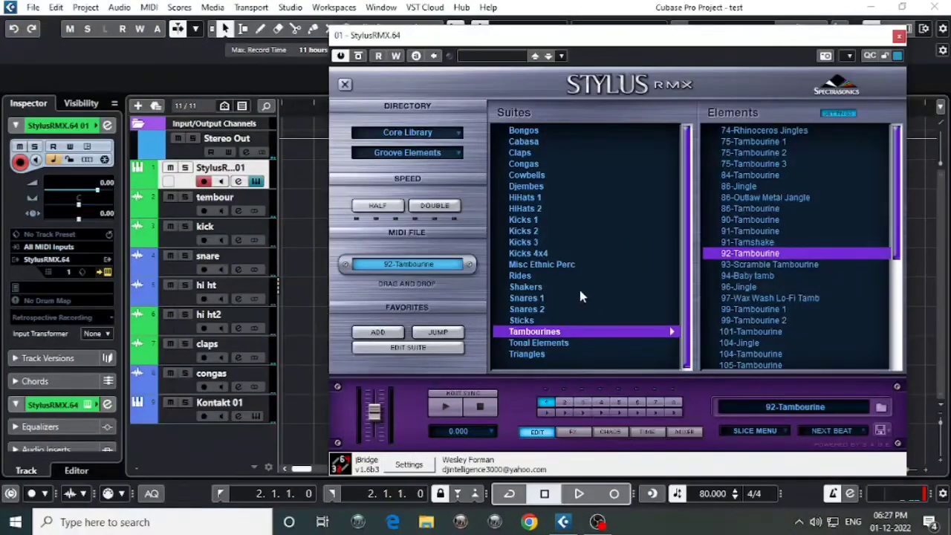
left_click(526, 287)
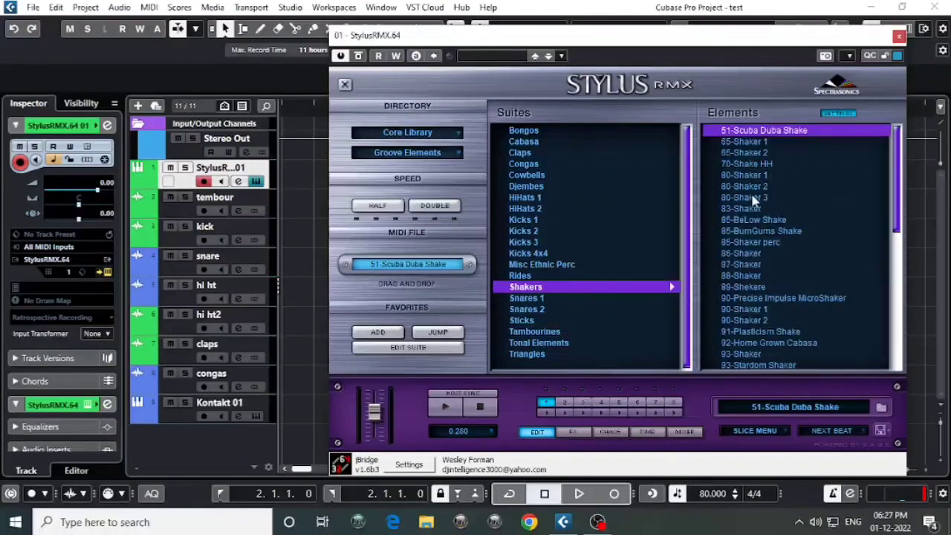
left_click(754, 198)
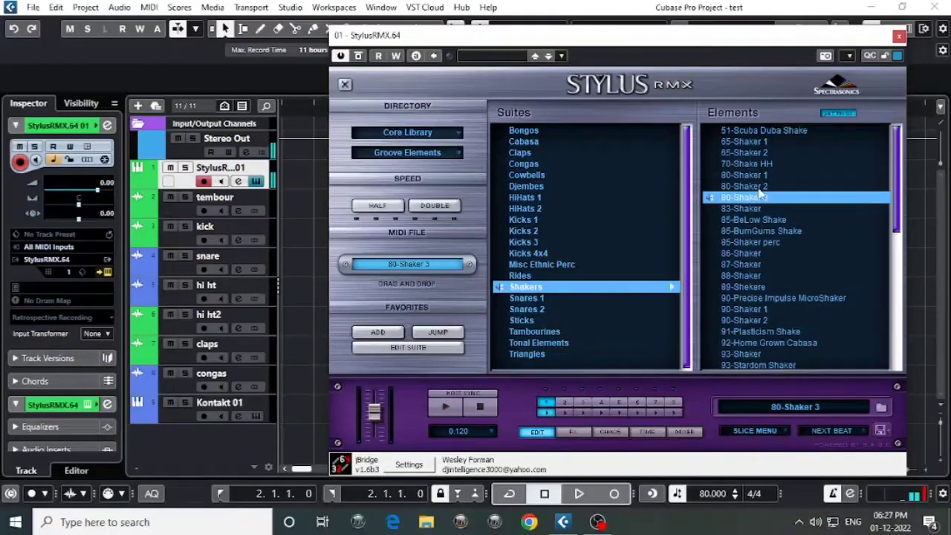
left_click(758, 187)
left_click(750, 176)
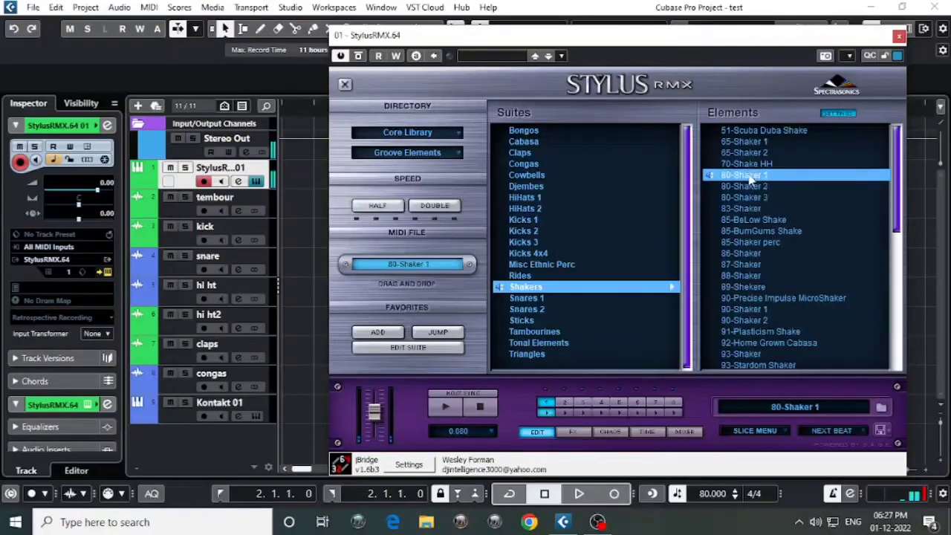
Step: Try the 65-Shaker 2 groove as a MIDI clip at bar 2 of the StylusRMX track with the beat, and delete the clip
left_click(747, 156)
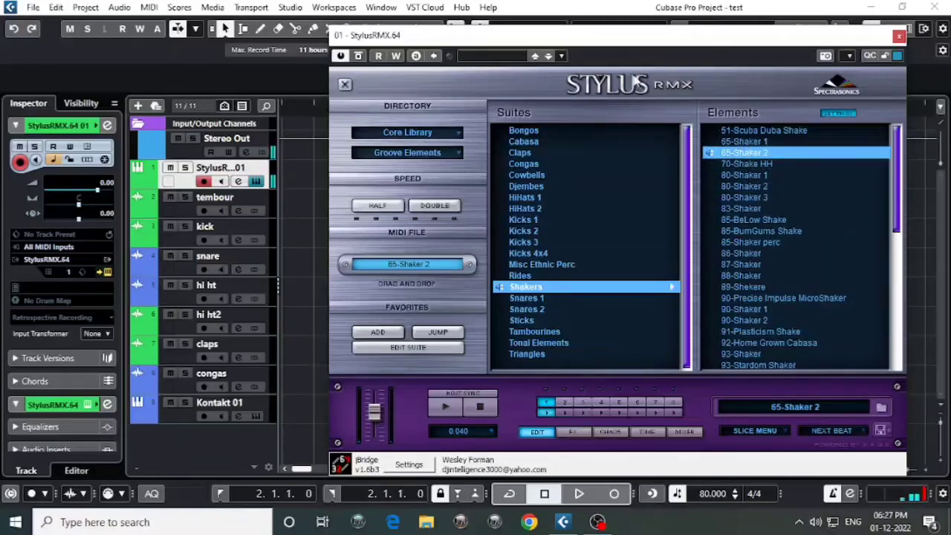
left_click_drag(572, 37, 744, 47)
left_click(654, 416)
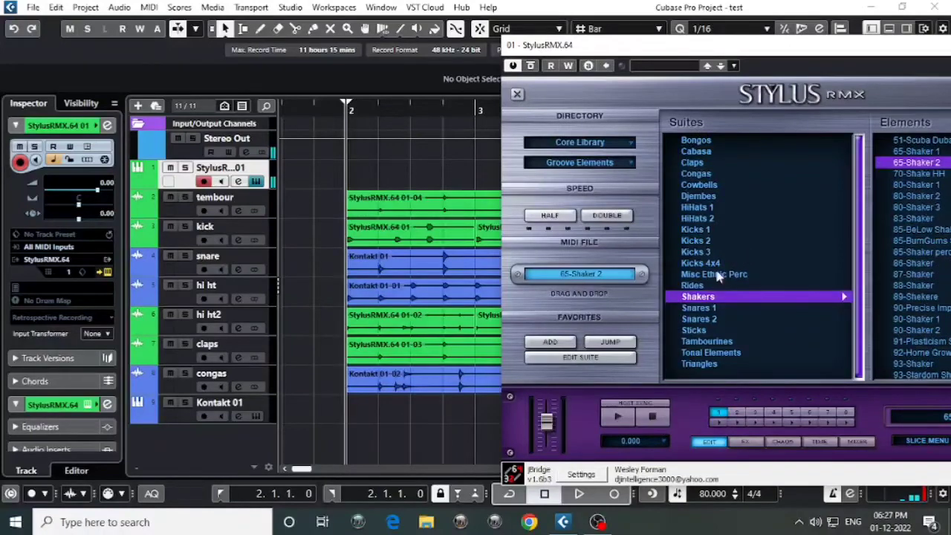
left_click_drag(607, 282, 349, 171)
key("space")
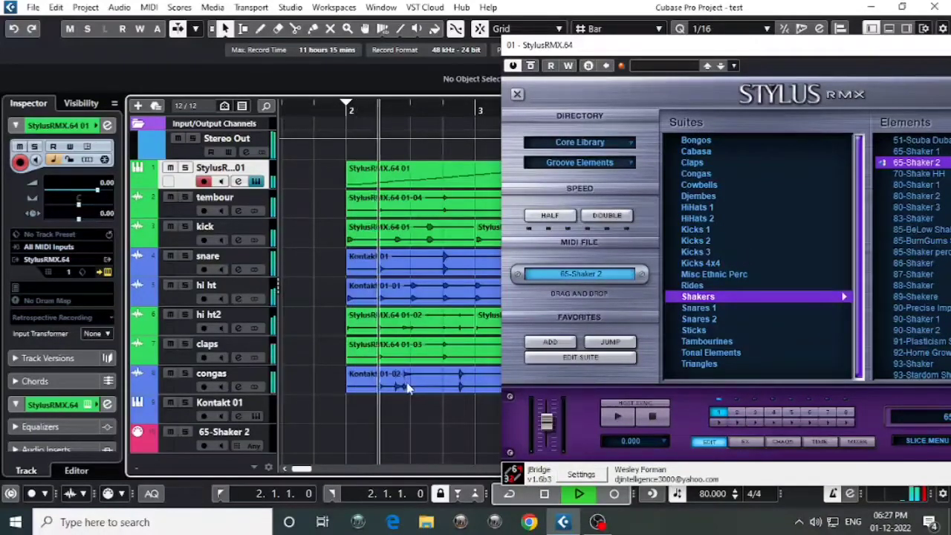
scroll(406, 409, "down", 5)
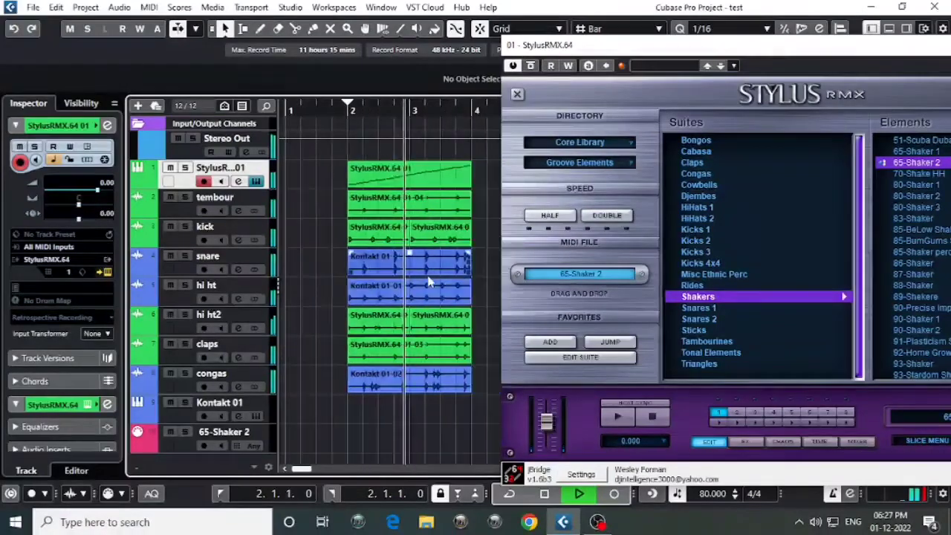
key("space")
left_click(389, 175)
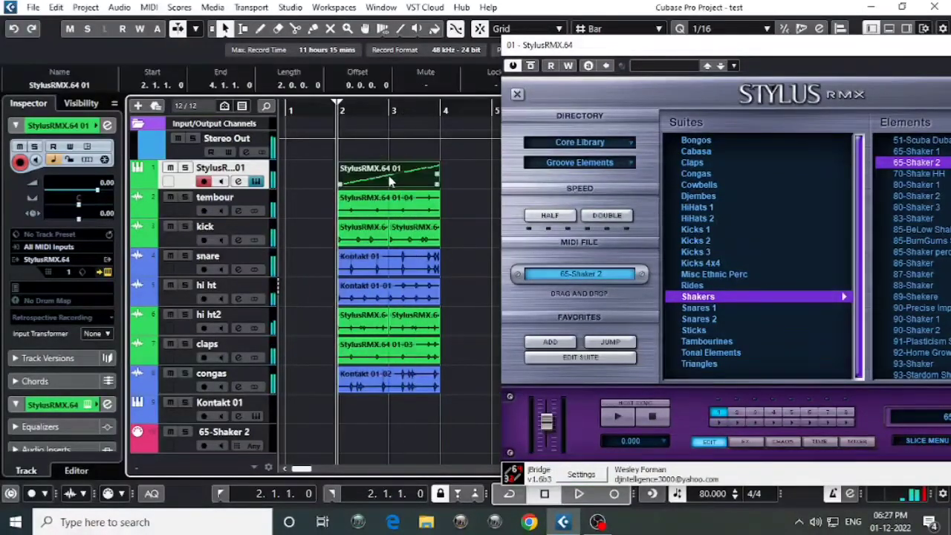
key("Delete")
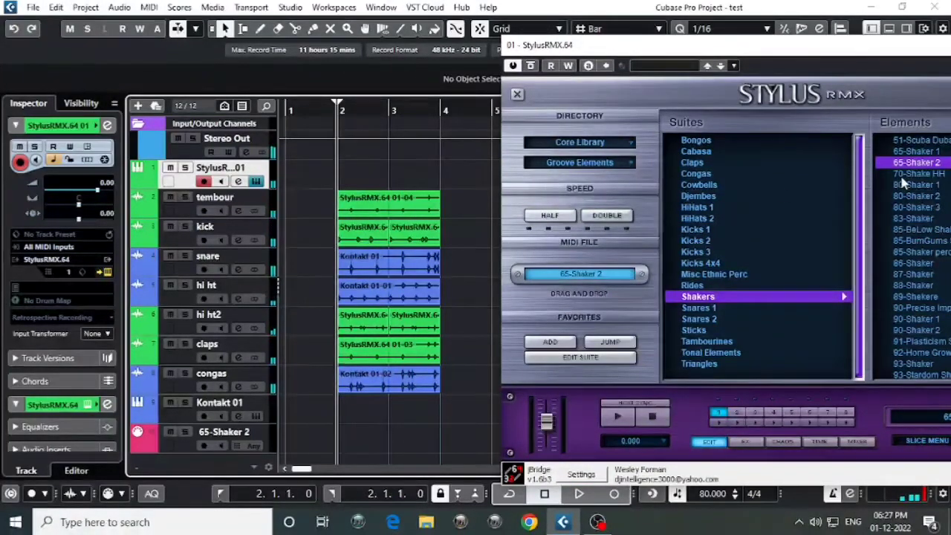
Step: Audition the 80 BPM shaker grooves and place 80-Shaker 3 at bar 2 of the StylusRMX track, checking it against the beat
left_click(903, 176)
left_click(918, 185)
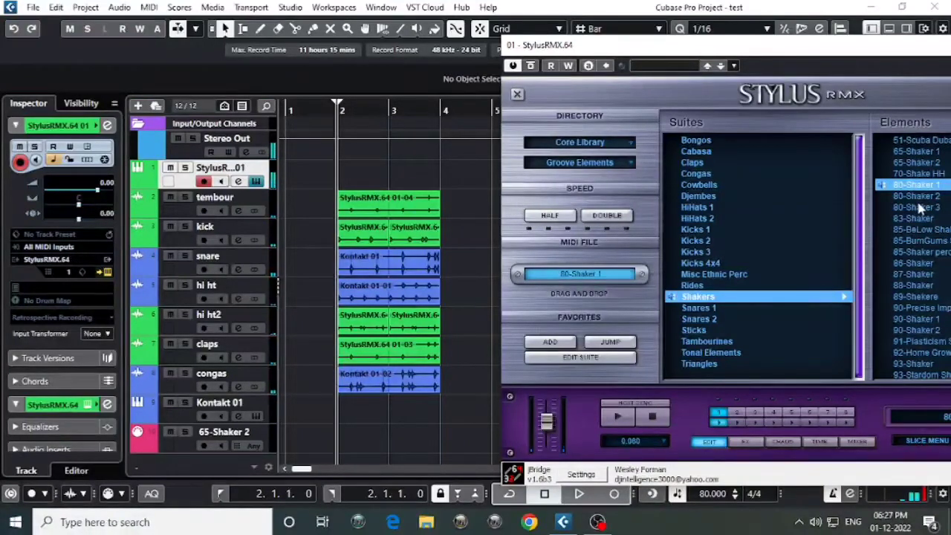
left_click(918, 197)
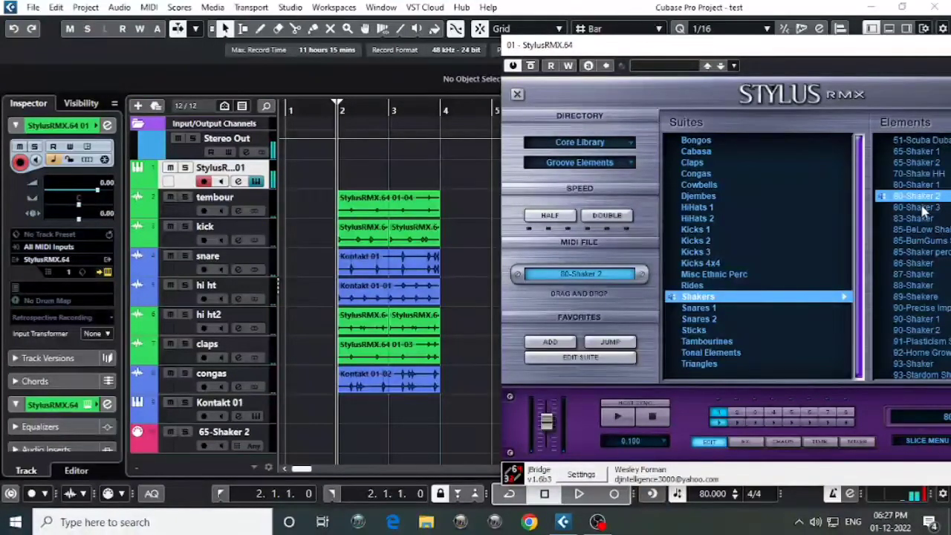
left_click(921, 207)
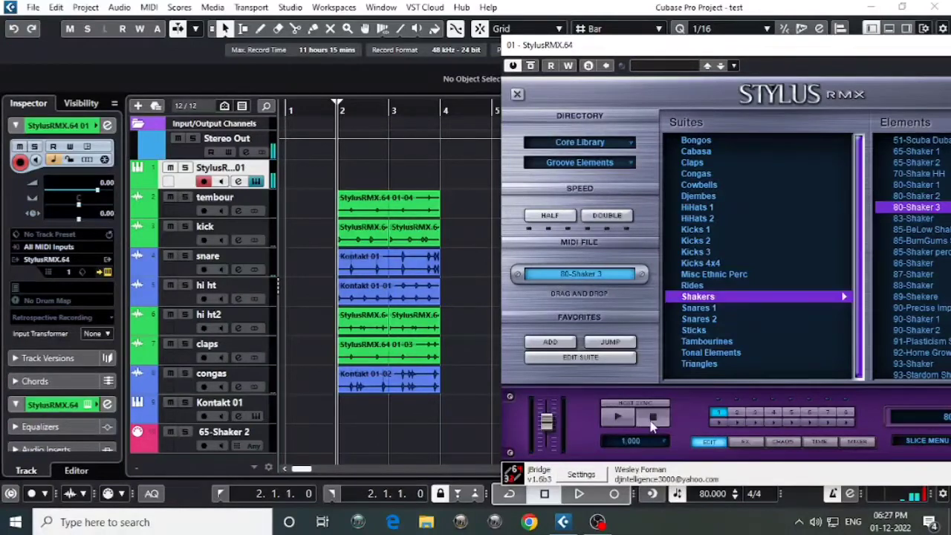
left_click_drag(630, 275, 345, 182)
key("space")
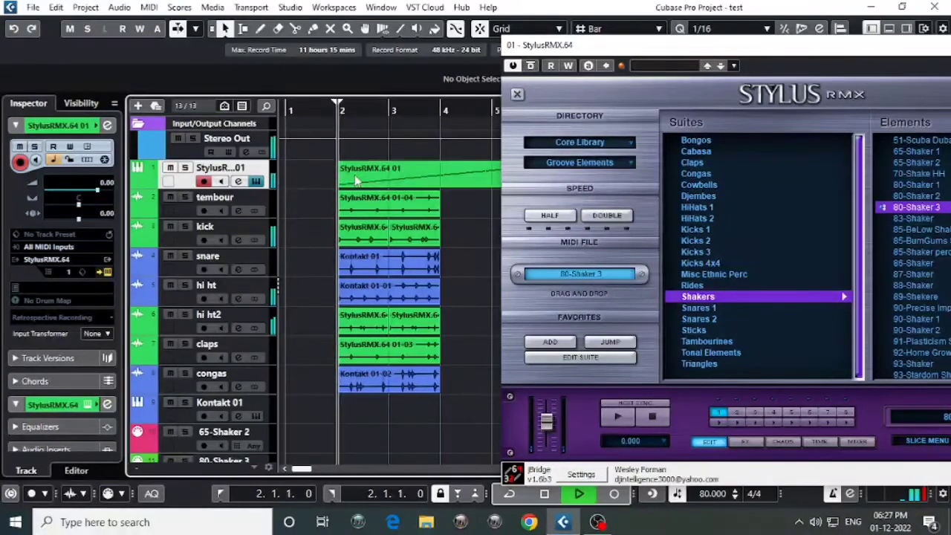
key("space")
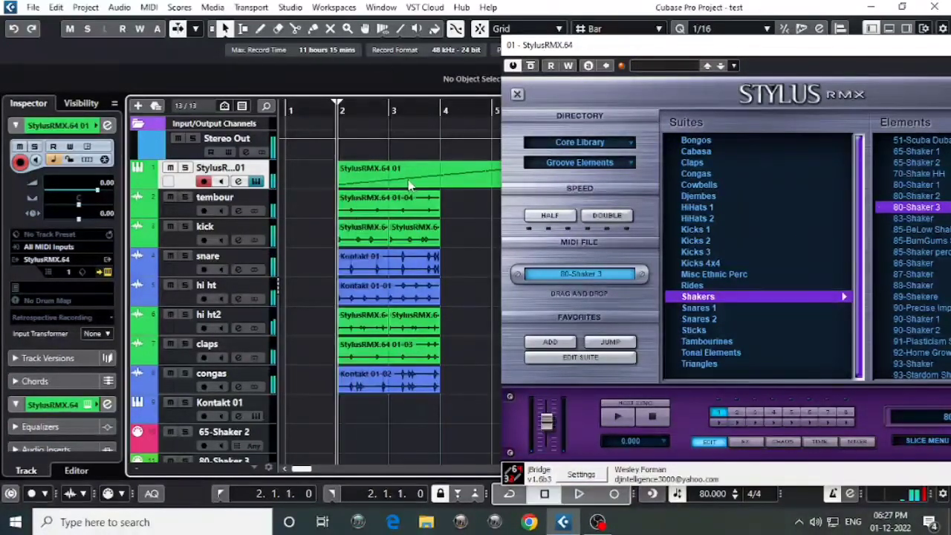
Step: Quantize all notes of the 80-Shaker 3 MIDI clip in the key editor and close the editor
left_click(399, 169)
double_click(399, 169)
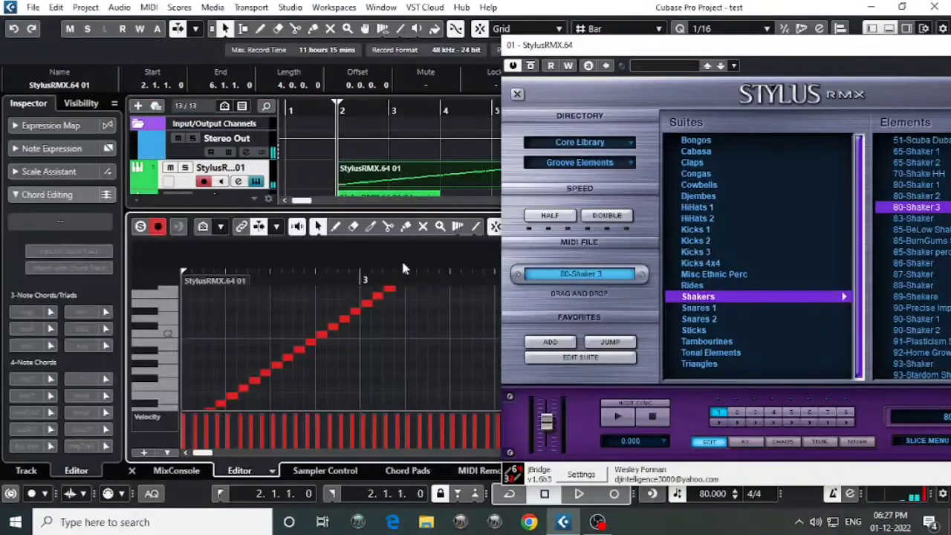
key("space")
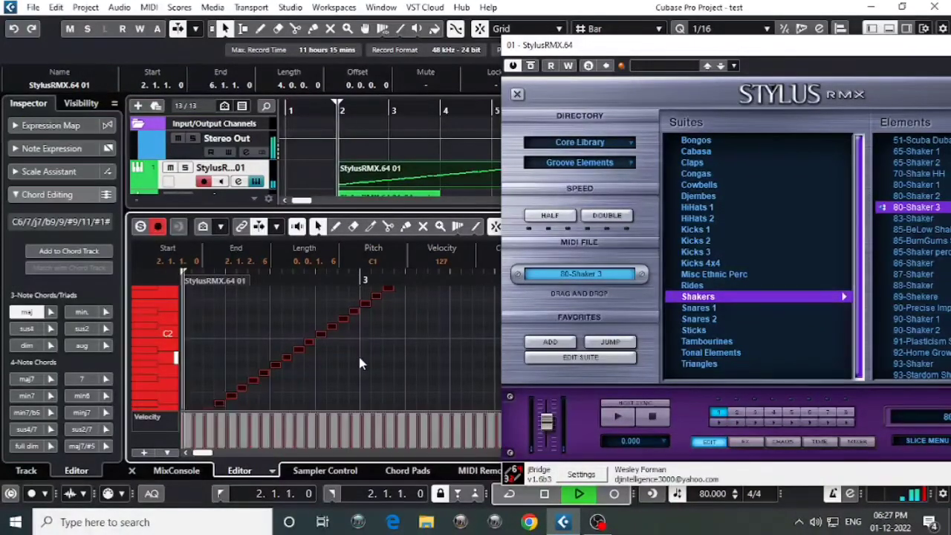
left_click(134, 471)
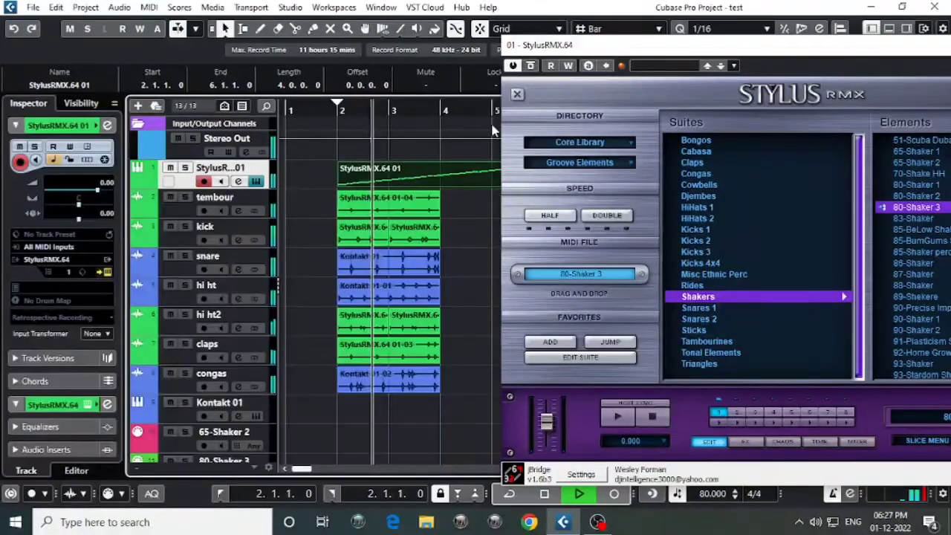
Step: Close the Stylus RMX window, stop playback and render the shaker MIDI clip in place to an audio track
left_click_drag(649, 49, 478, 49)
left_click(894, 52)
key("space")
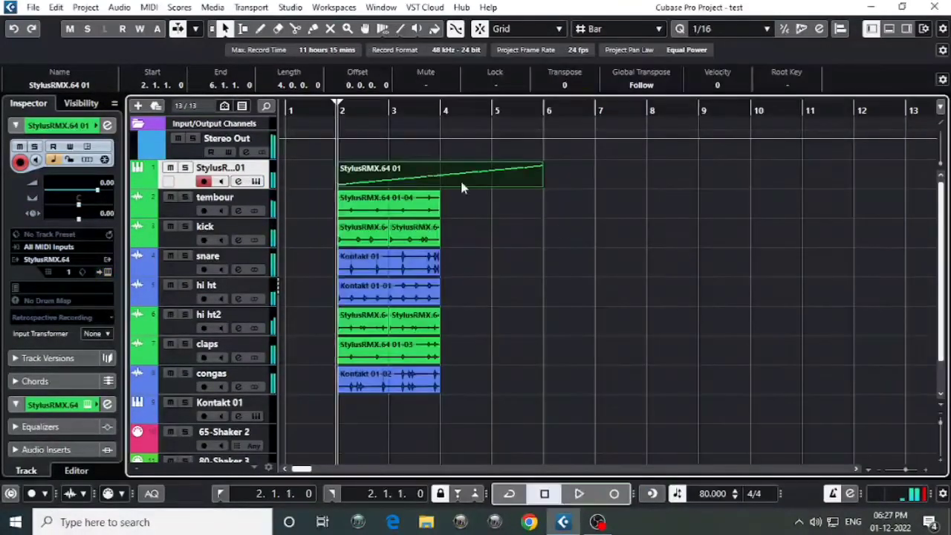
left_click(57, 8)
mouse_move(95, 152)
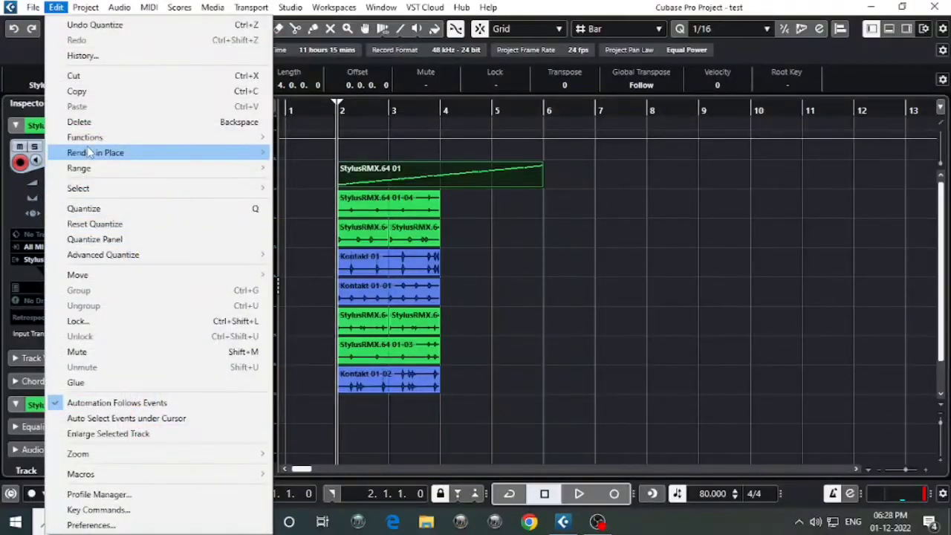
left_click(304, 153)
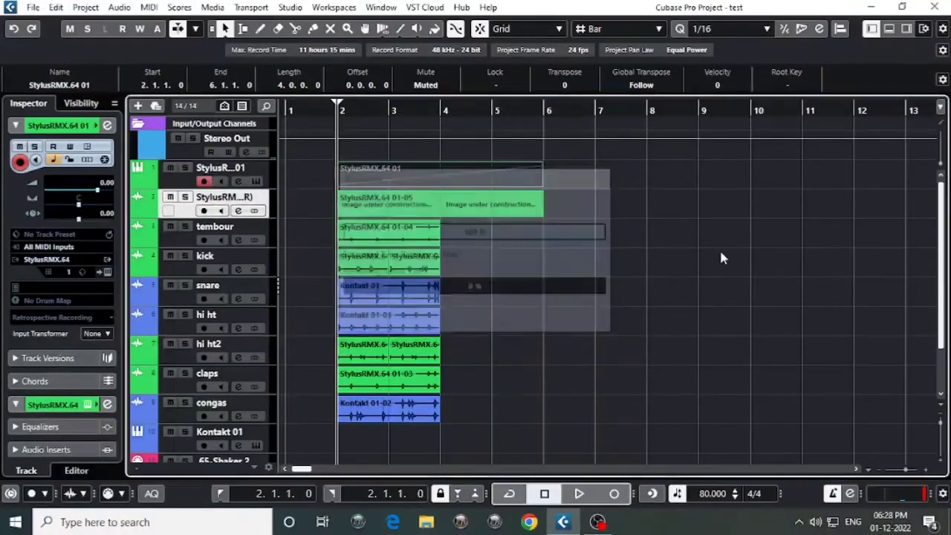
Step: Delete the muted source MIDI clip and shorten the rendered shaker audio so it ends at bar 4
left_click(414, 177)
key("Delete")
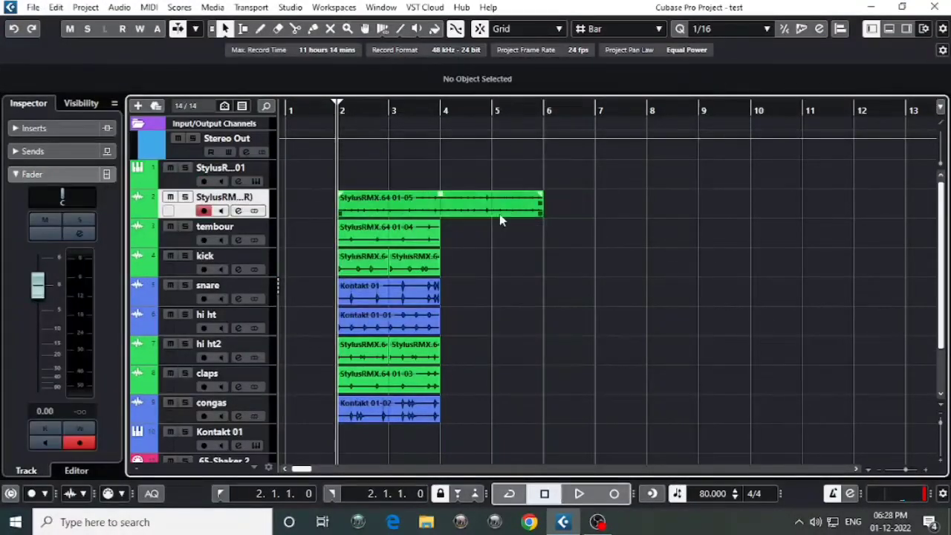
left_click(486, 206)
key("Delete")
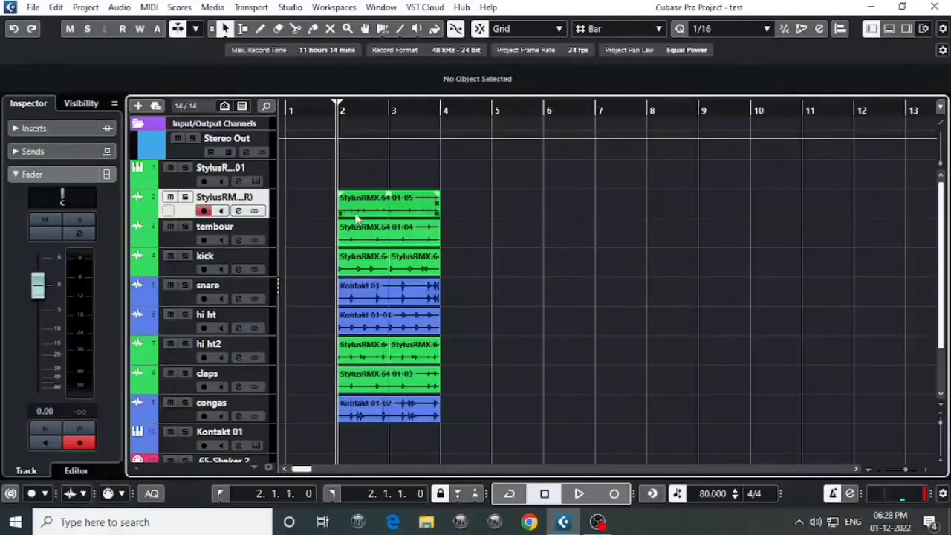
Step: Rename the rendered shaker audio track "shekers" and move it directly below the congas track
double_click(222, 196)
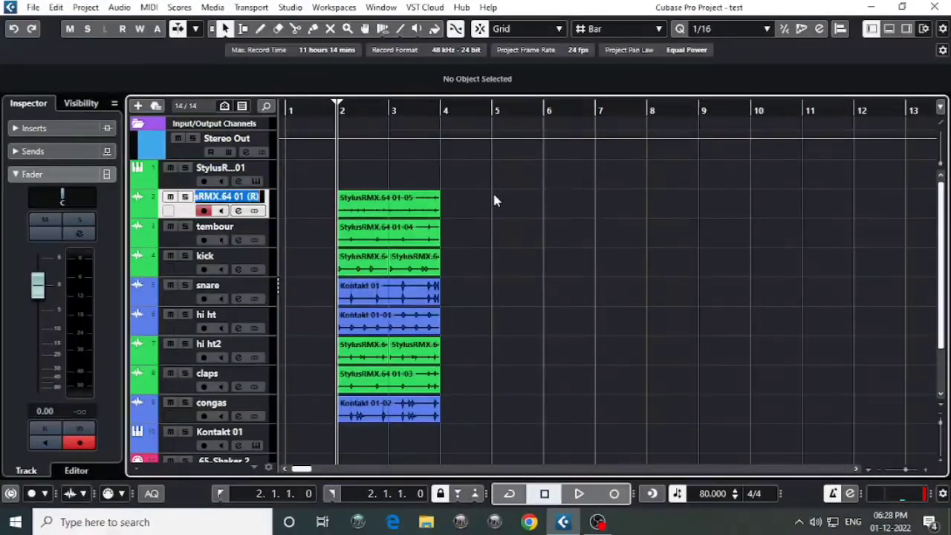
type("sheke")
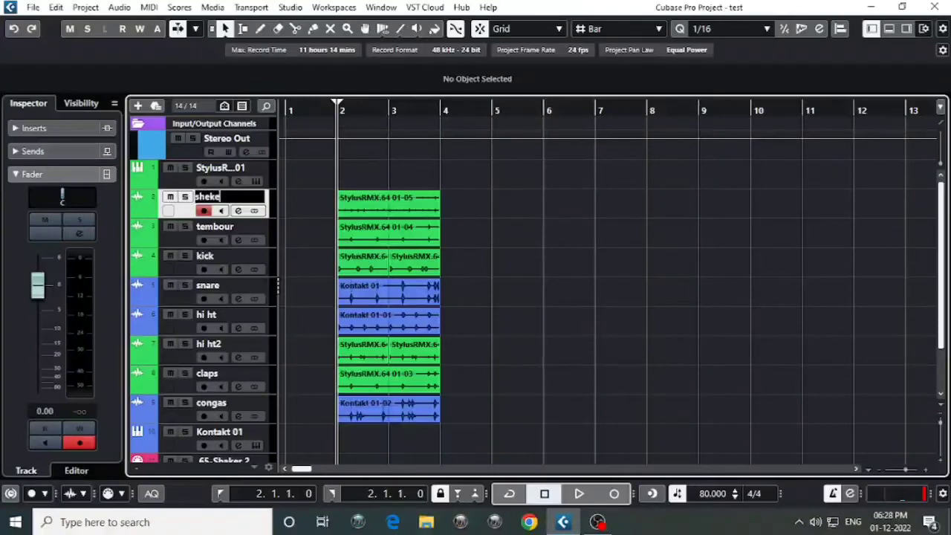
type("rs")
key("Return")
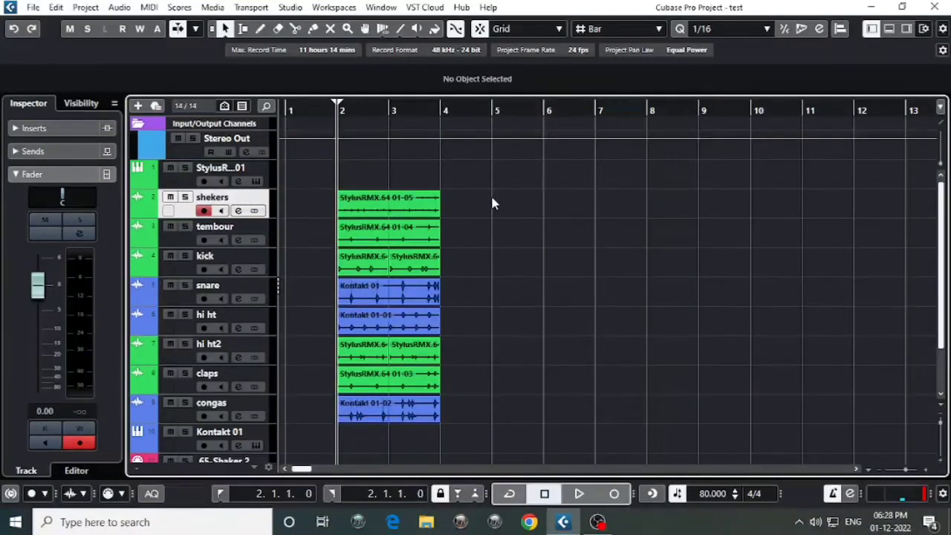
left_click_drag(190, 214, 217, 419)
Step: Play the beat and lower the shekers track's volume to -1.78 dB
scroll(549, 265, "down", 3)
key("space")
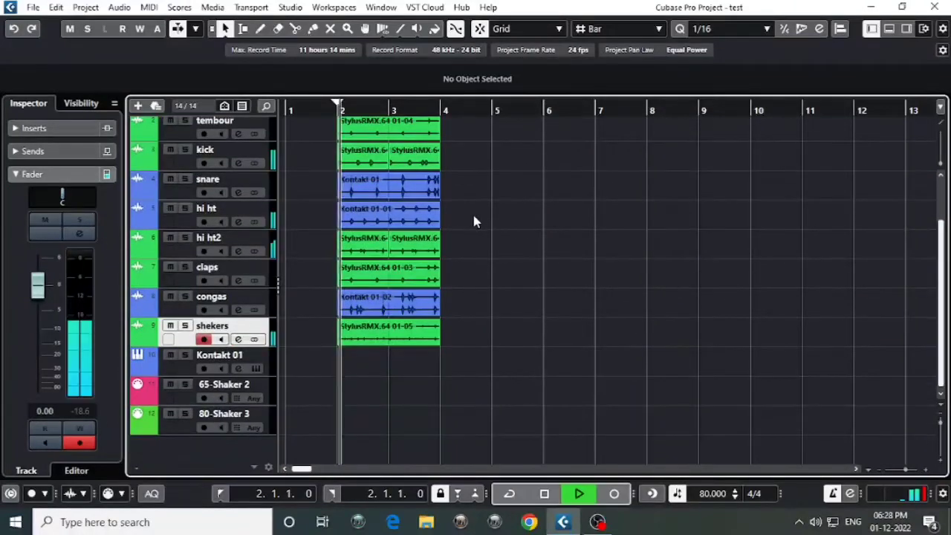
mouse_move(52, 308)
left_mouse_down()
mouse_move(46, 318)
mouse_move(46, 306)
left_mouse_up()
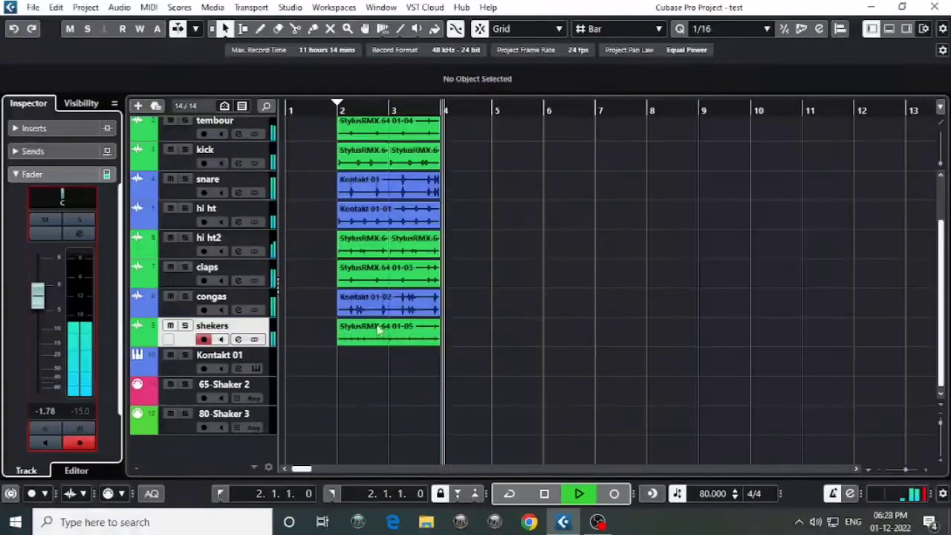
key("space")
Step: Remove the empty 65-Shaker 2 and 80-Shaker 3 MIDI tracks together from the project
left_click(188, 422)
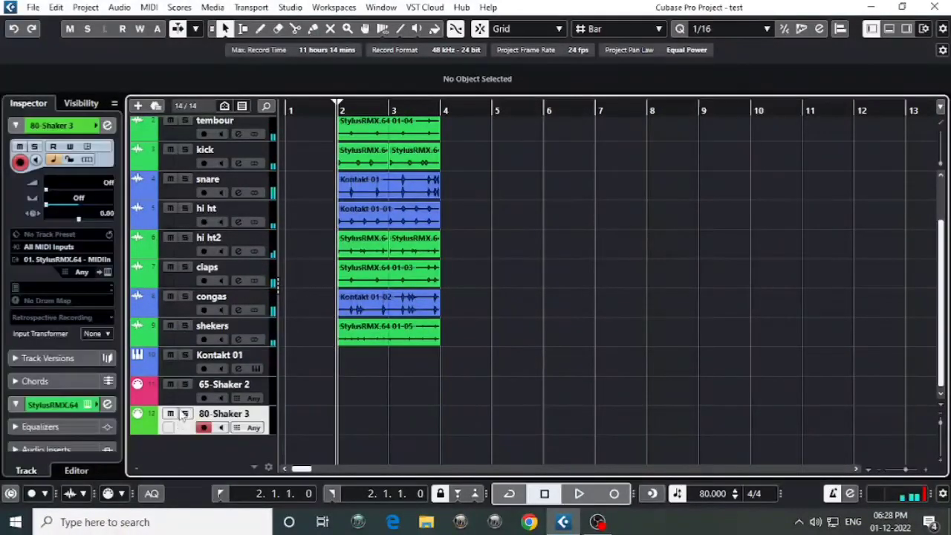
left_click(181, 393, "shift")
right_click(181, 401)
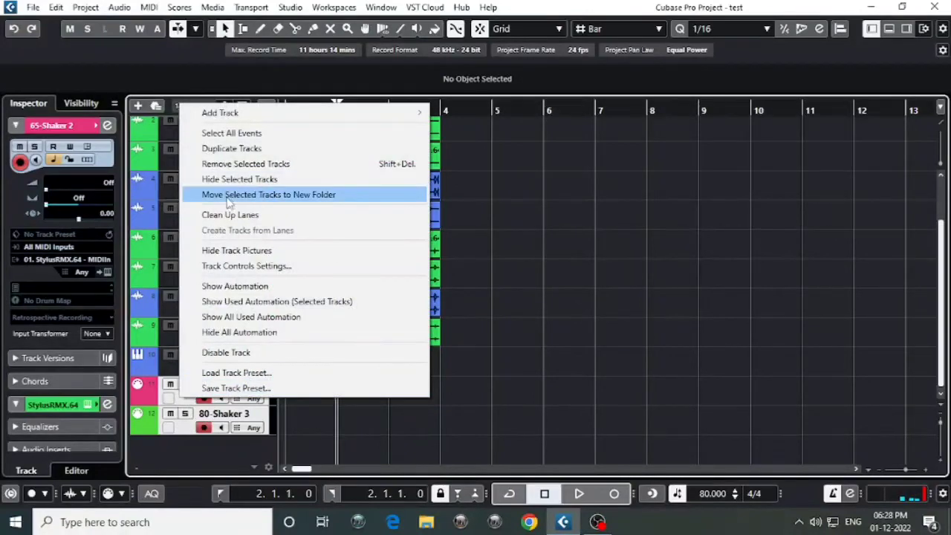
left_click(237, 179)
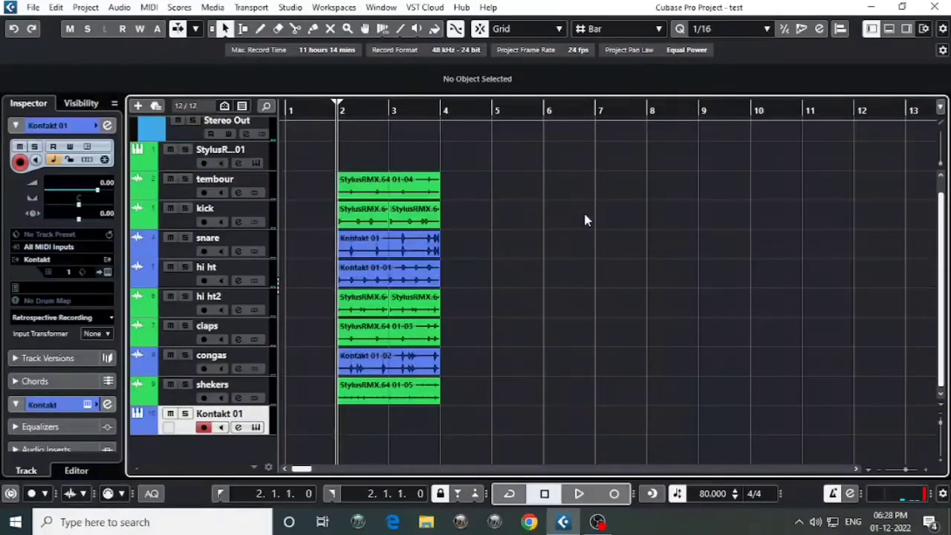
Step: Open the Kontakt 01 instrument and remove the SHAKERS 1 GROUPS patch from its rack
key("h")
key("h")
key("h")
key("h")
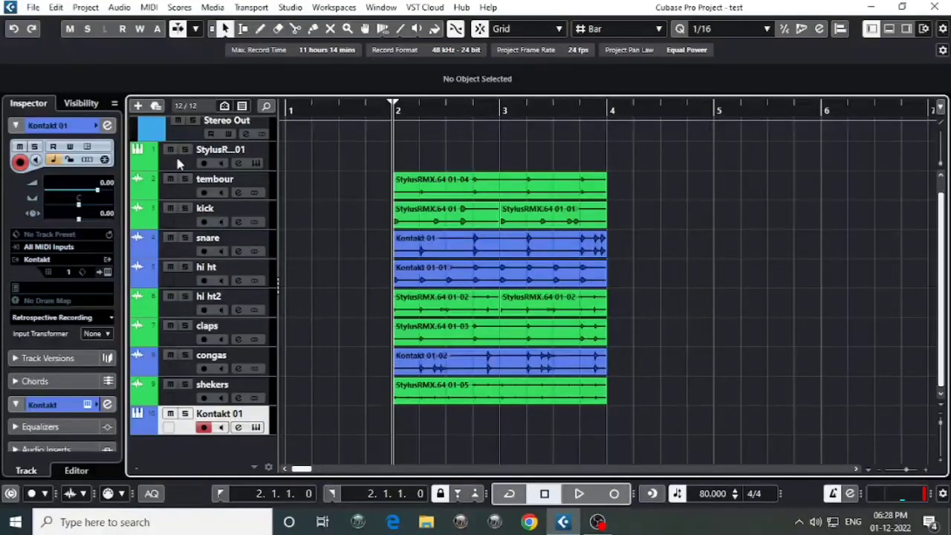
left_click(256, 427)
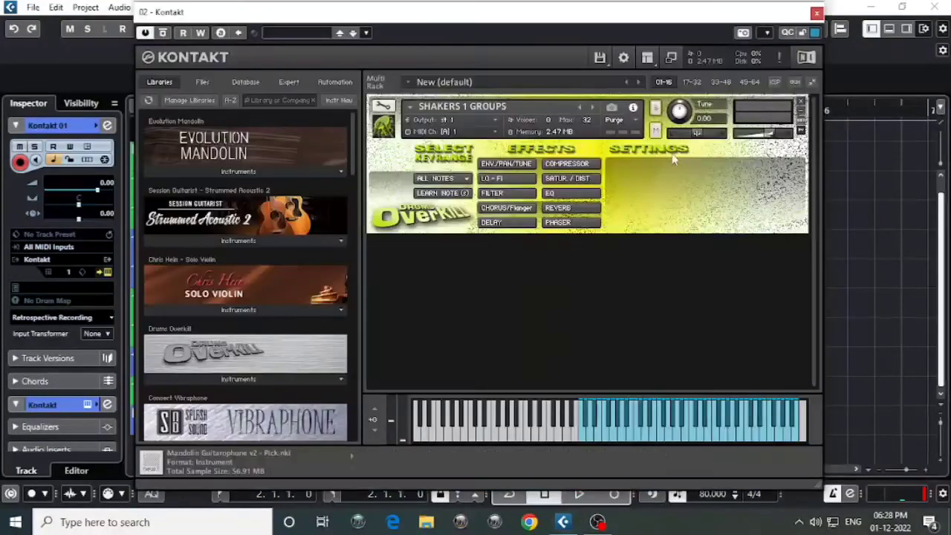
left_click(801, 103)
Step: Load Tabla.nki from the India library's percussion instruments into the Kontakt rack and close the Kontakt window
left_click_drag(350, 158, 357, 257)
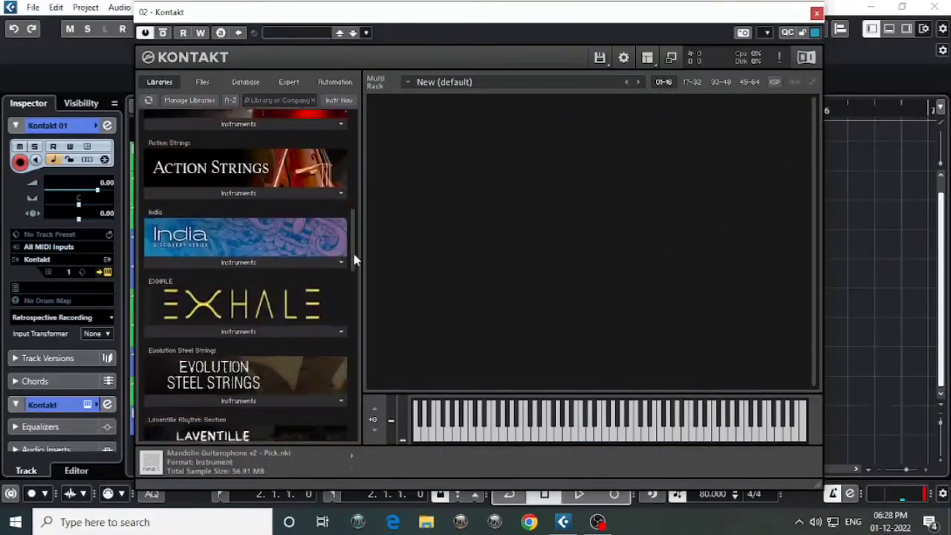
left_click(231, 262)
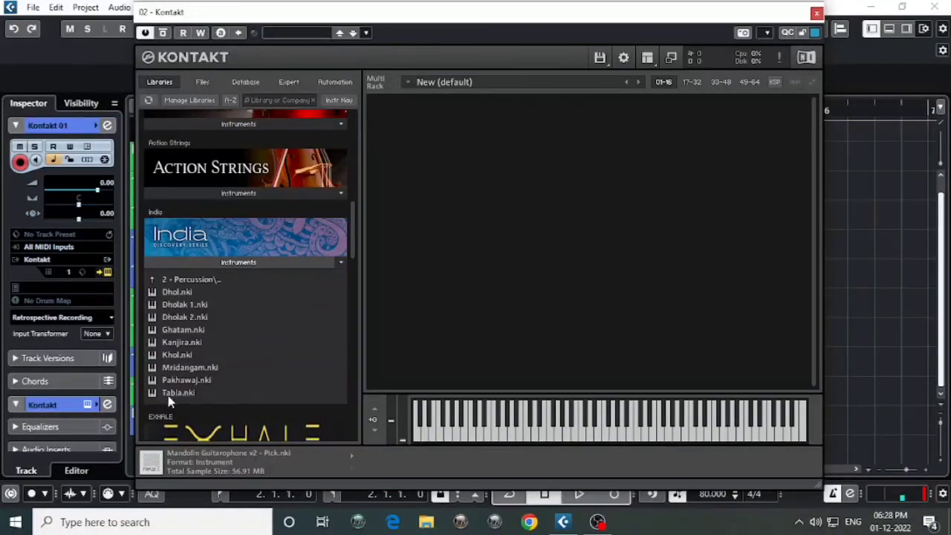
left_click_drag(170, 395, 570, 296)
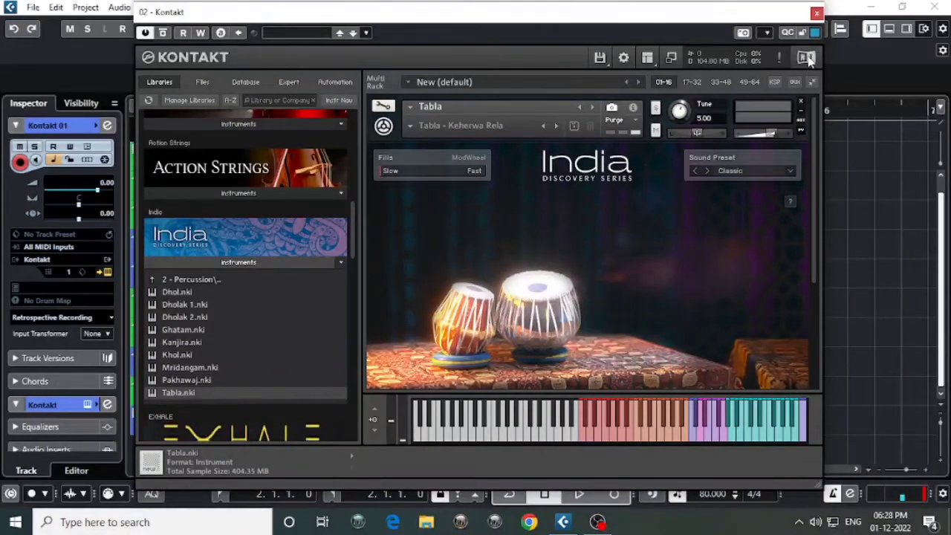
left_click(816, 14)
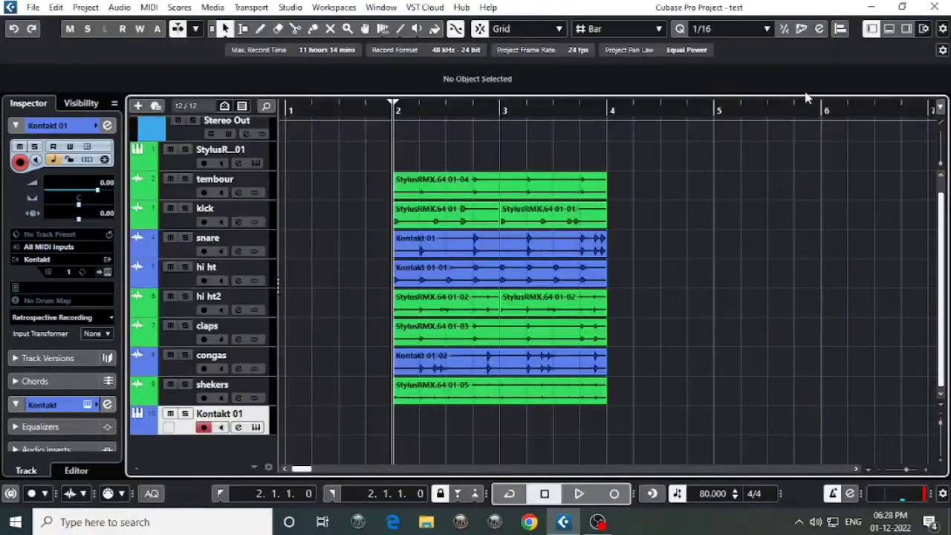
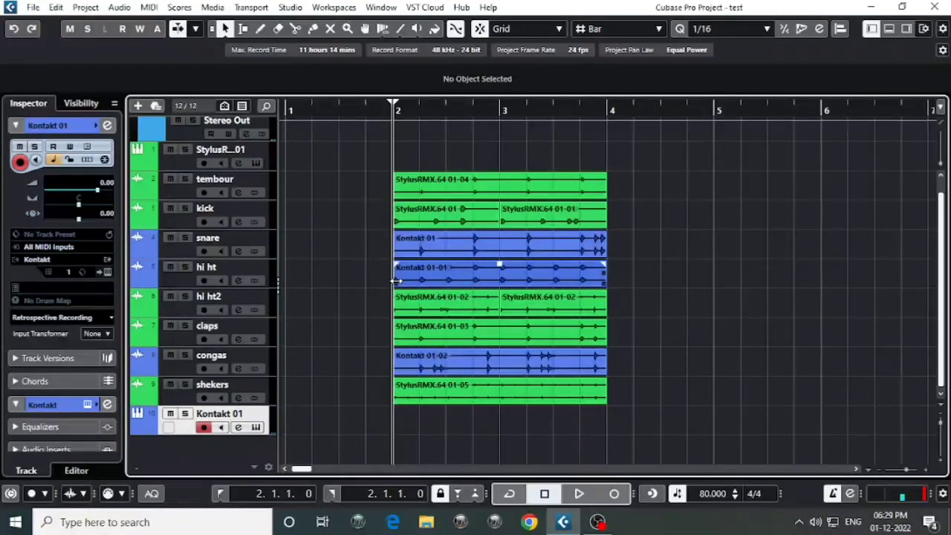
key("h")
key("h")
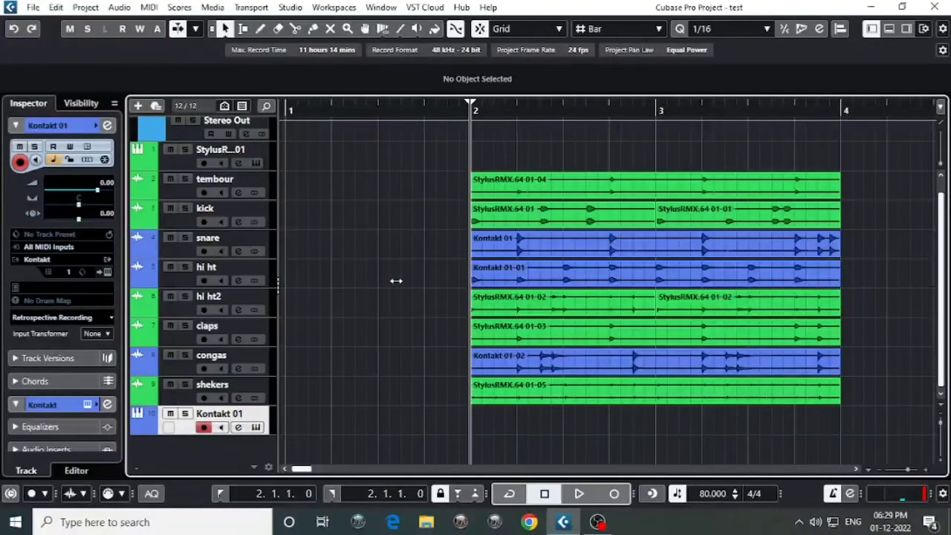
Step: Collapse the Input/Output Channels folder in the track list
key("g")
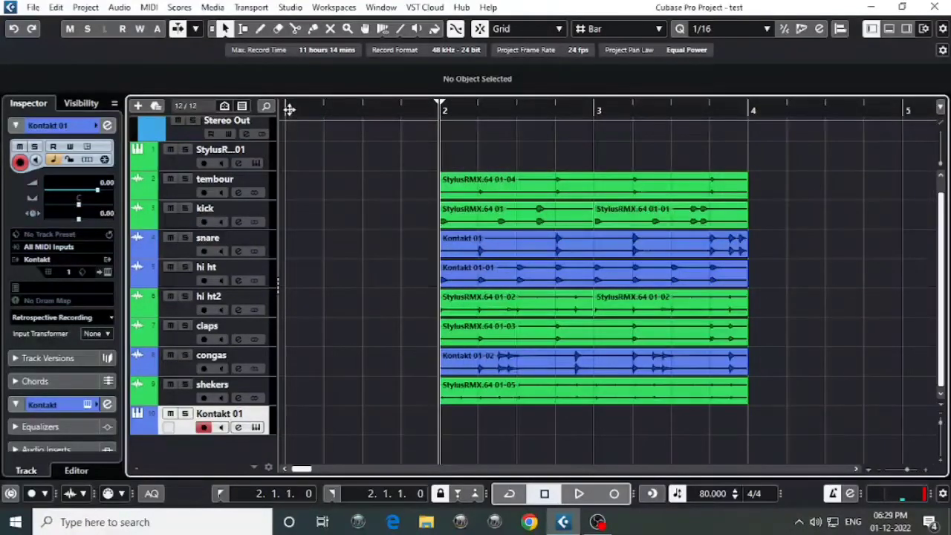
key("h")
key("g")
key("g")
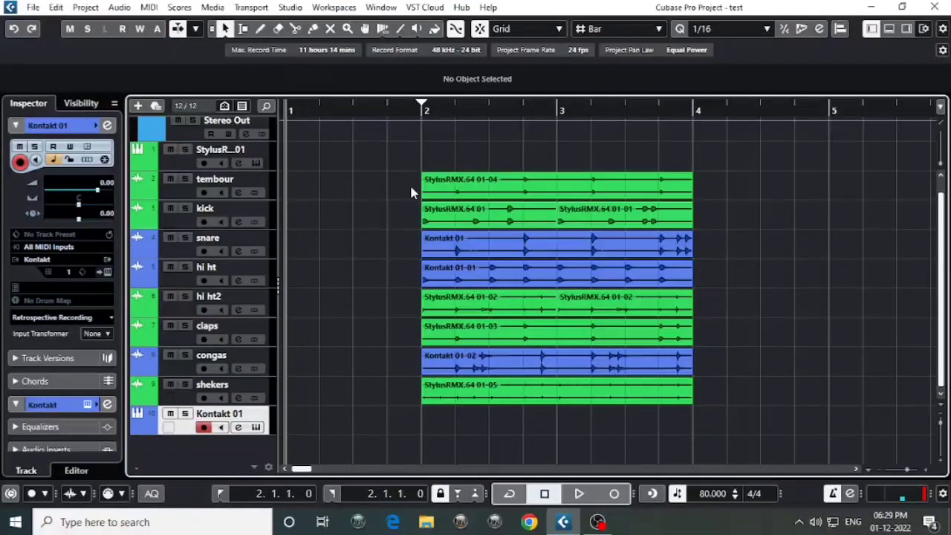
scroll(765, 189, "up", 1)
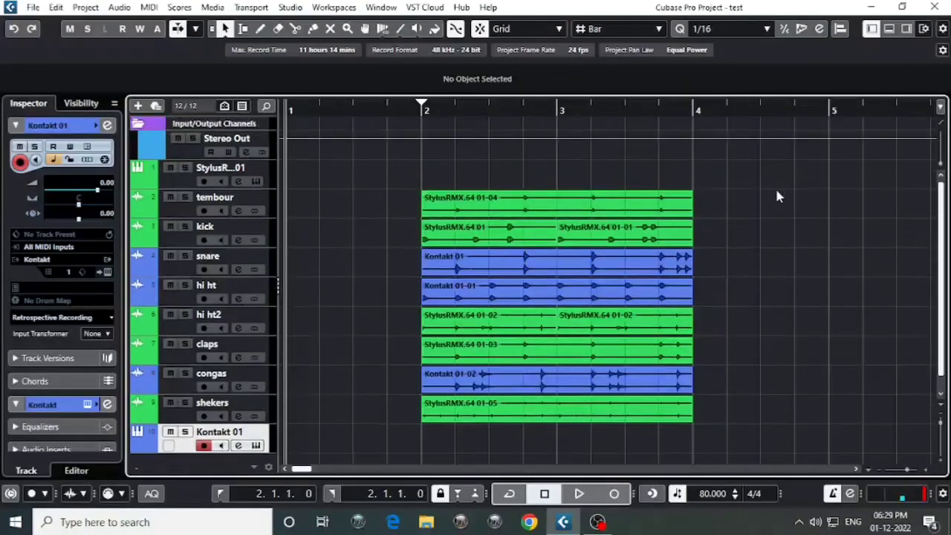
left_click(139, 125)
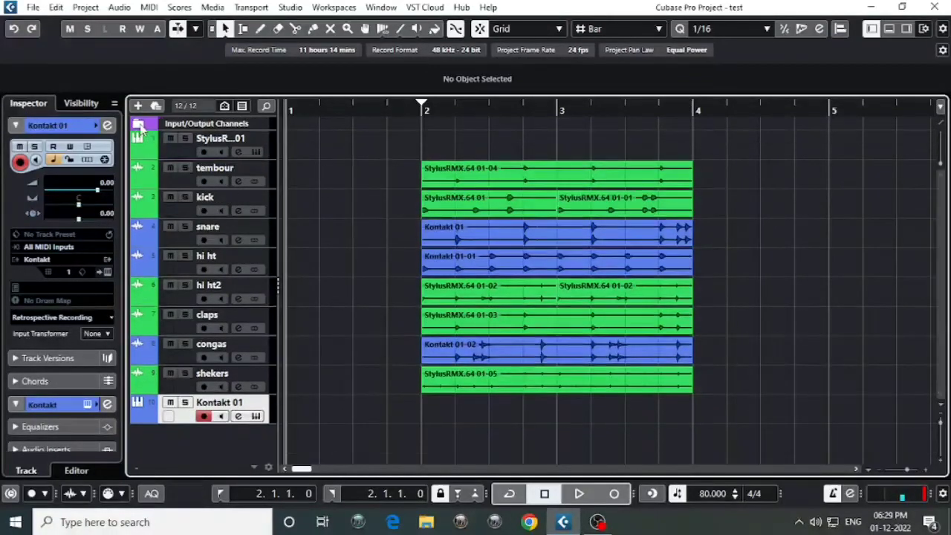
left_click(180, 392)
left_click(186, 414)
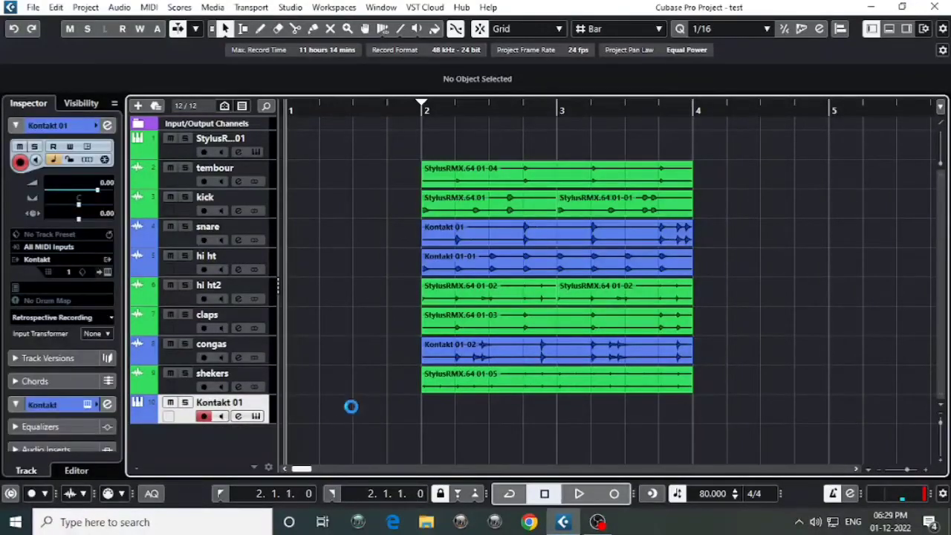
Step: Play the loop repeatedly from just before bar 2 to rehearse the tabla part on the Kontakt 01 track
key("space")
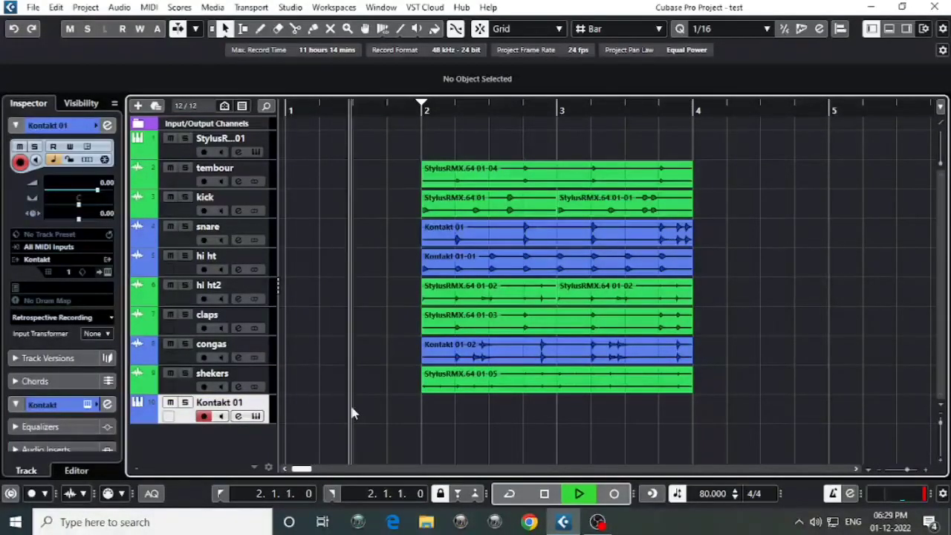
key("space")
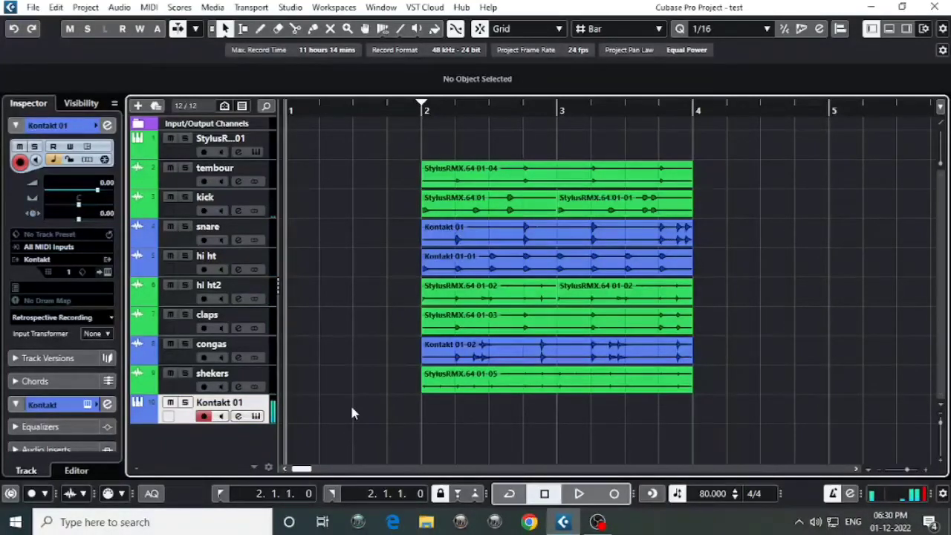
key("space")
key("space")
key("space")
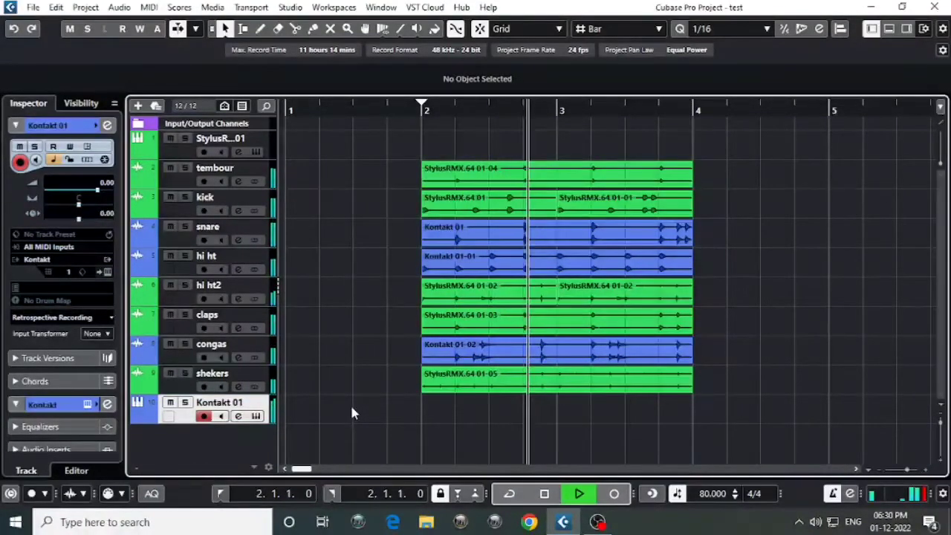
key("space")
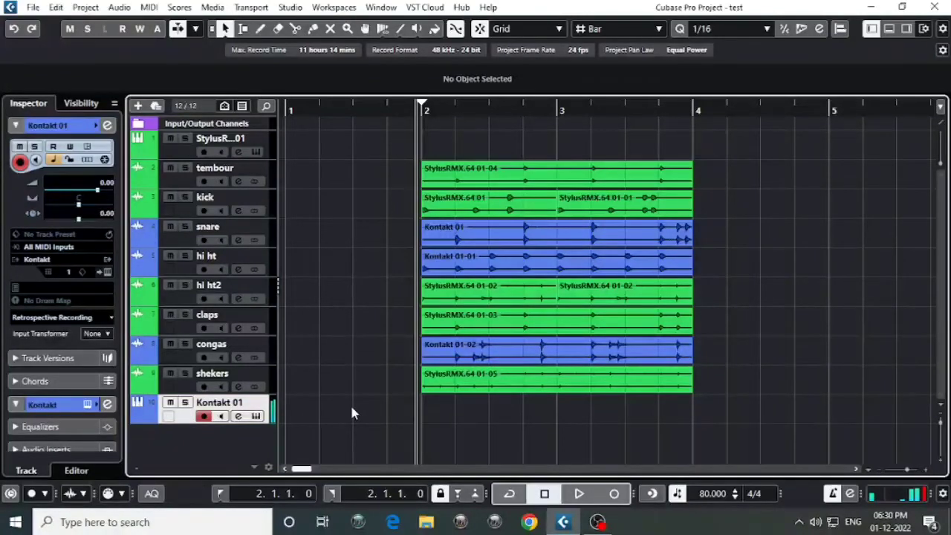
key("space")
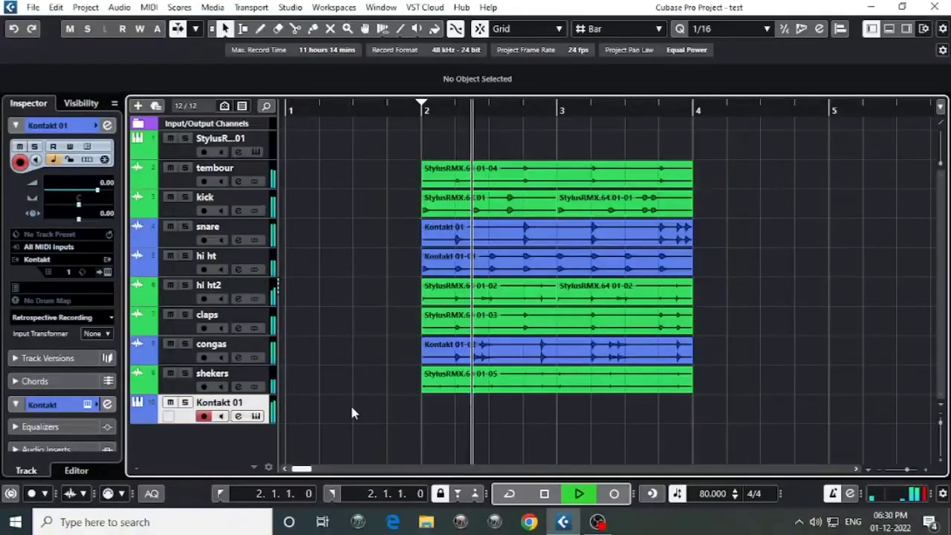
key("space")
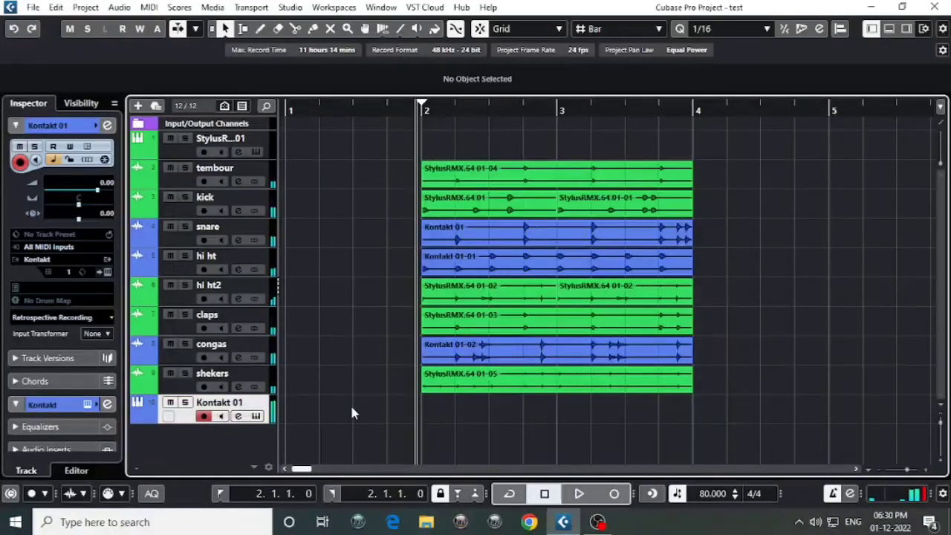
key("space")
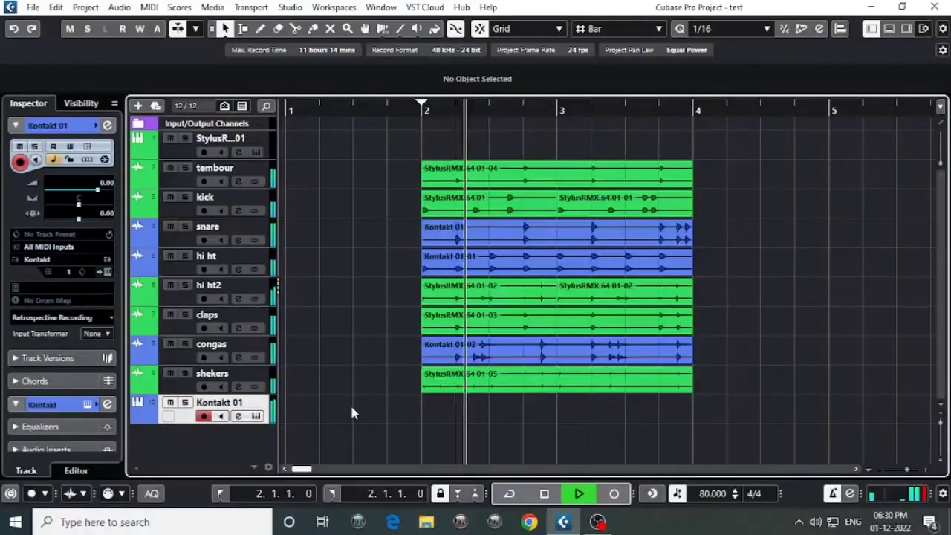
key("space")
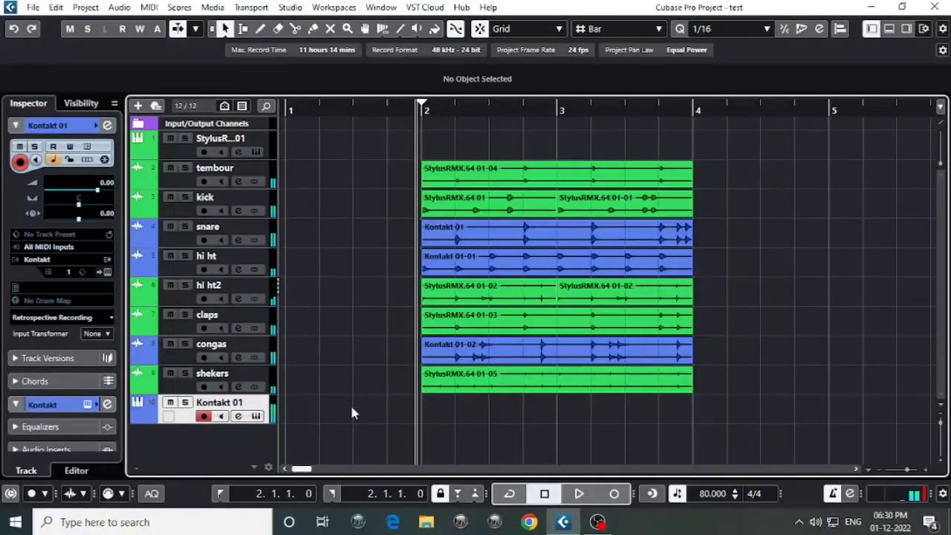
key("space")
key("space")
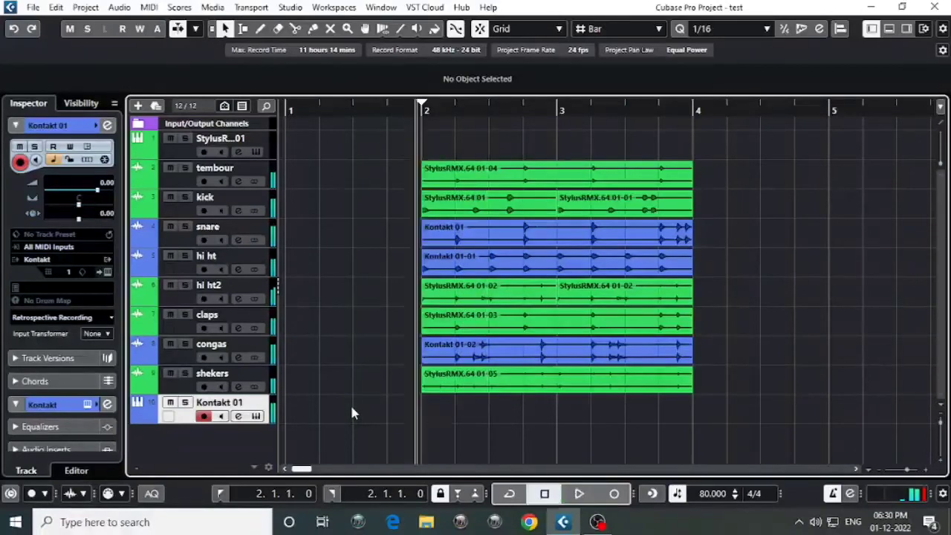
key("space")
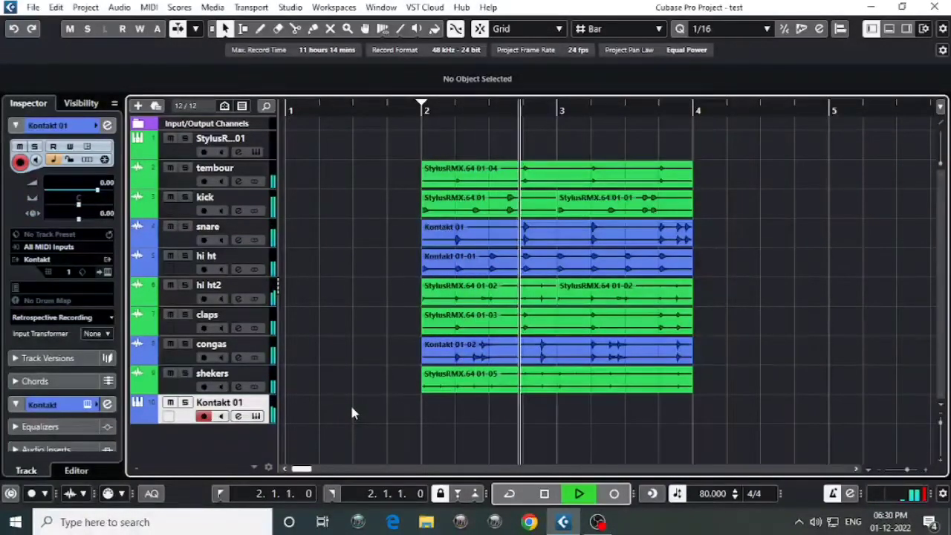
key("space")
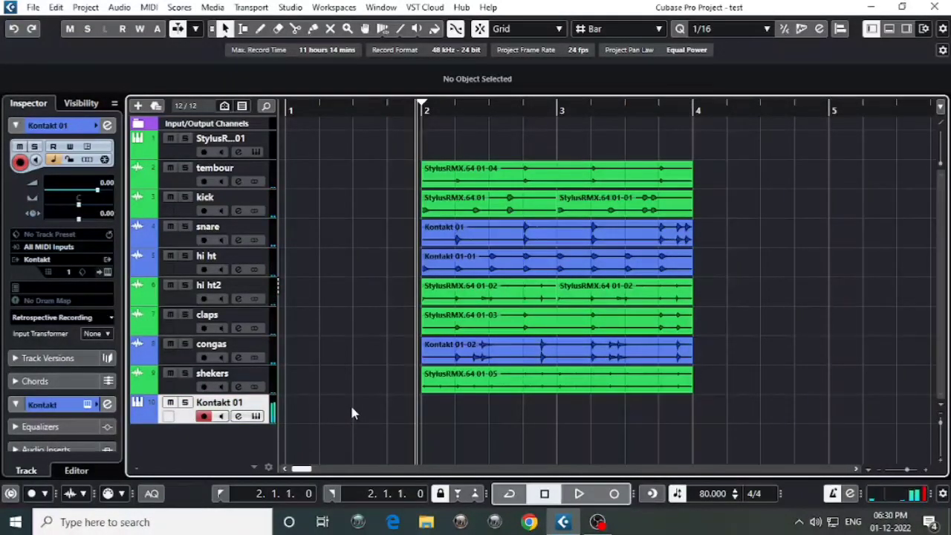
key("space")
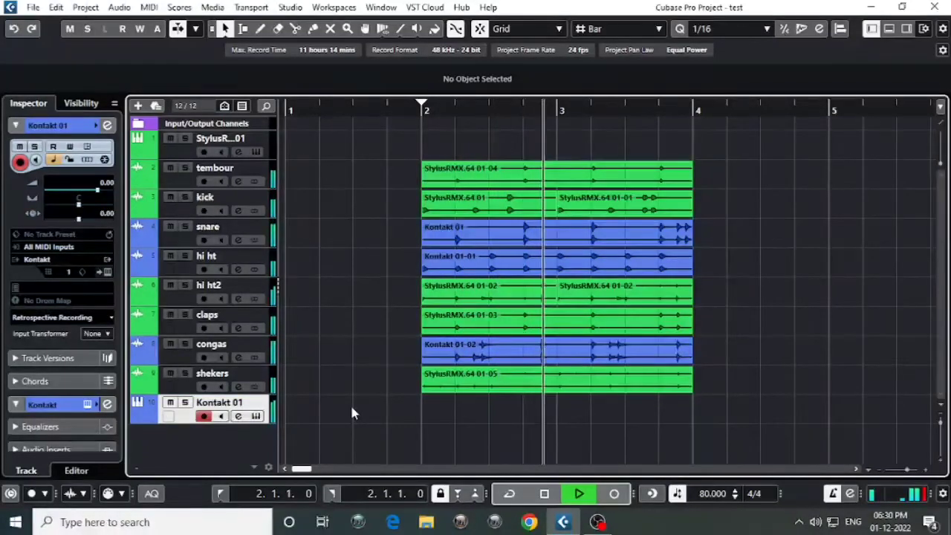
key("space")
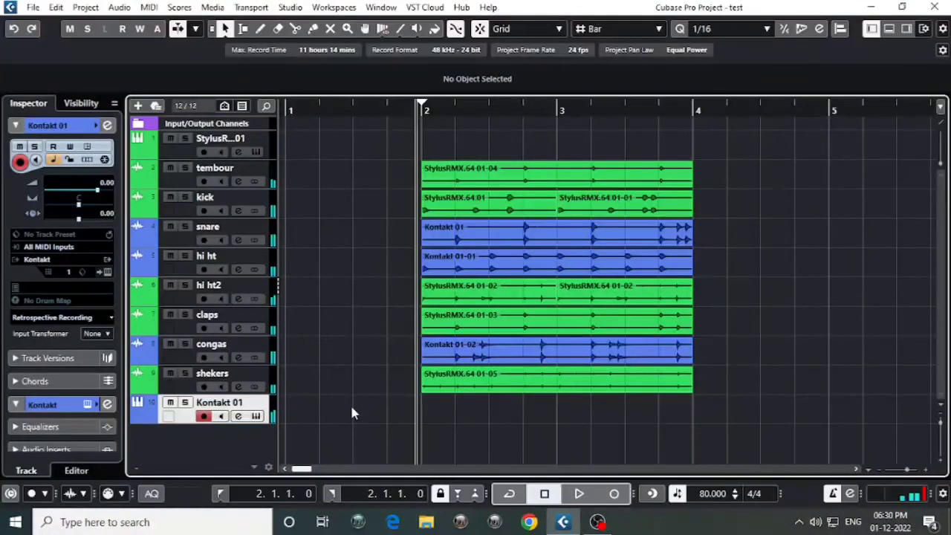
Step: Record a tabla phrase on the Kontakt 01 track and quantize all its notes to 1/16
key("KP_Multiply")
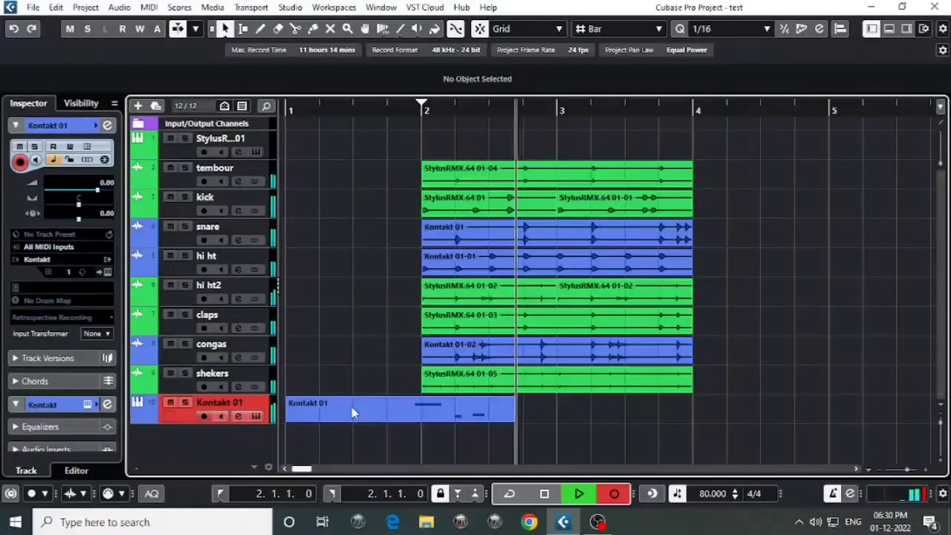
key("space")
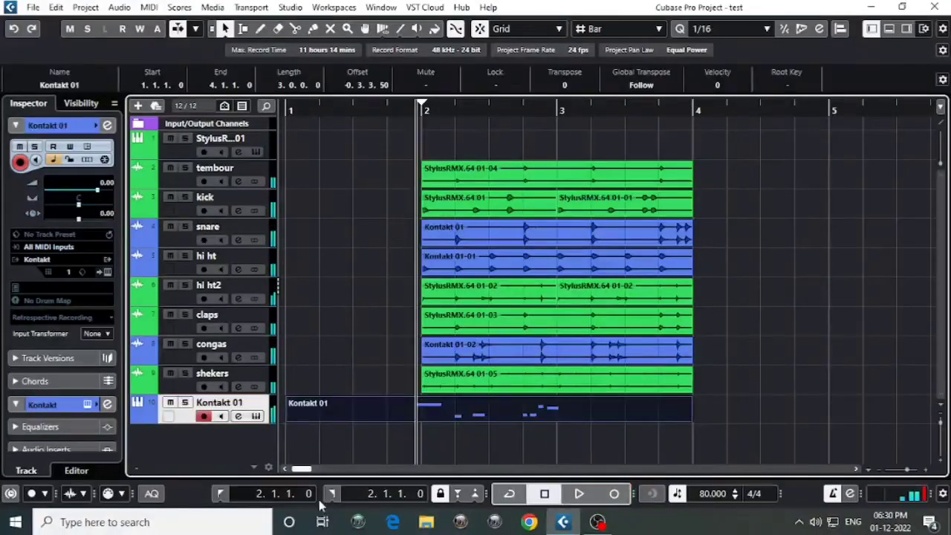
double_click(484, 418)
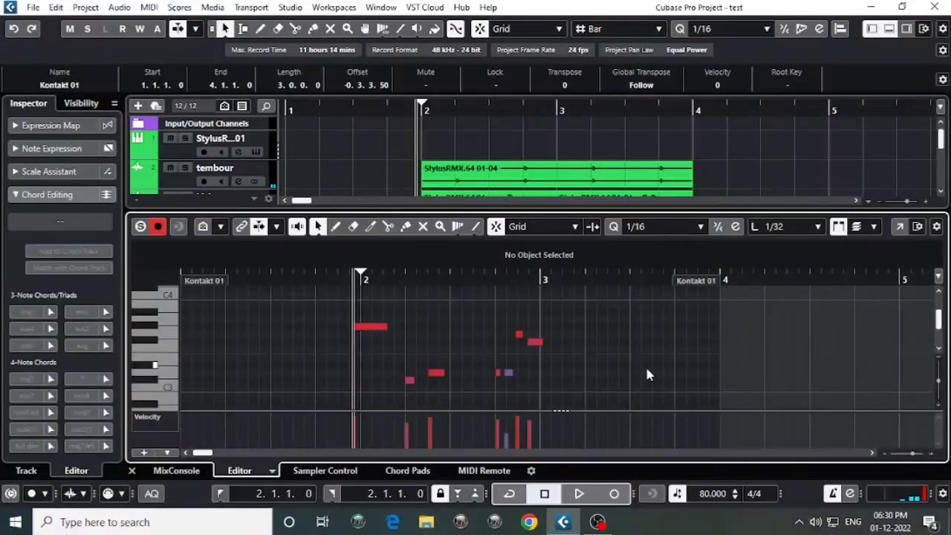
key("ctrl+a")
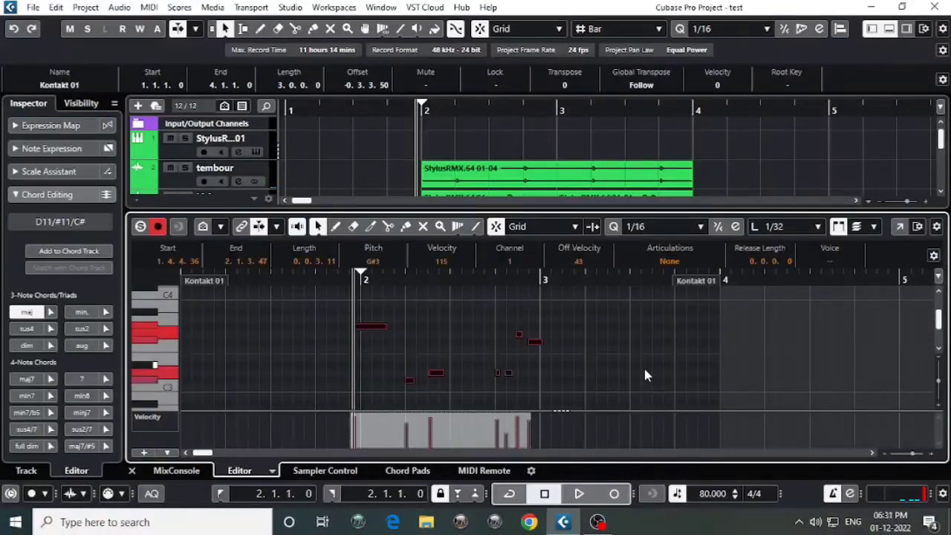
key("q")
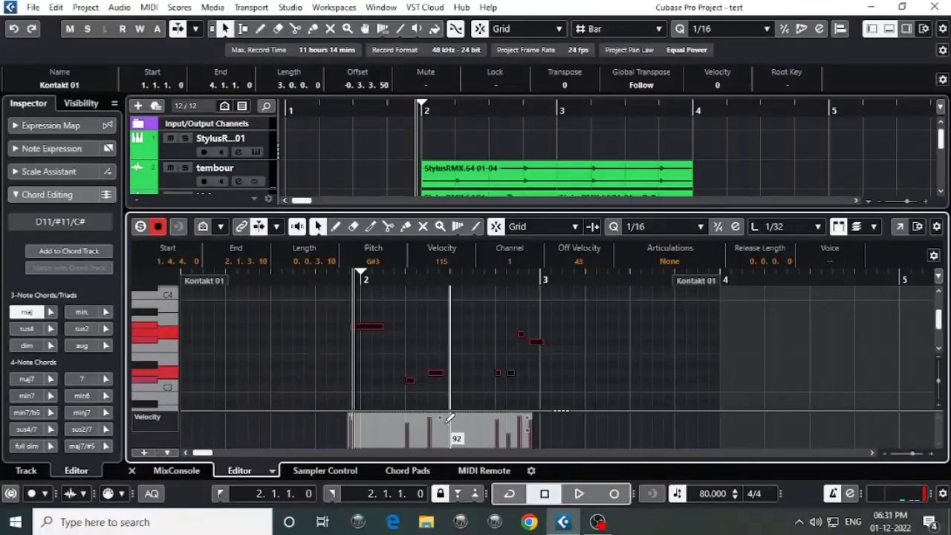
Step: Move the first G#3 tabla note to the start of bar 2 and set its velocity to 66
left_click_drag(333, 278, 399, 330)
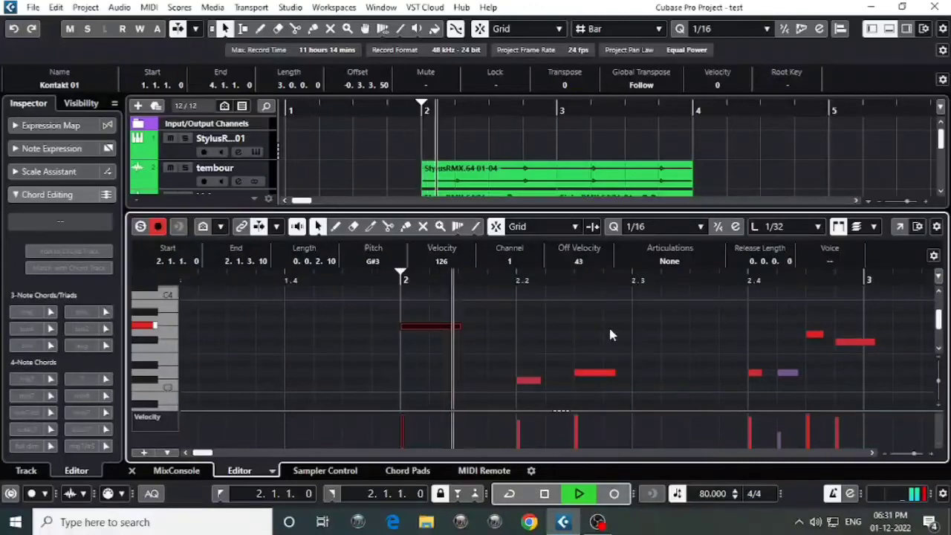
key("space")
left_click(420, 418)
left_click_drag(420, 417, 421, 426)
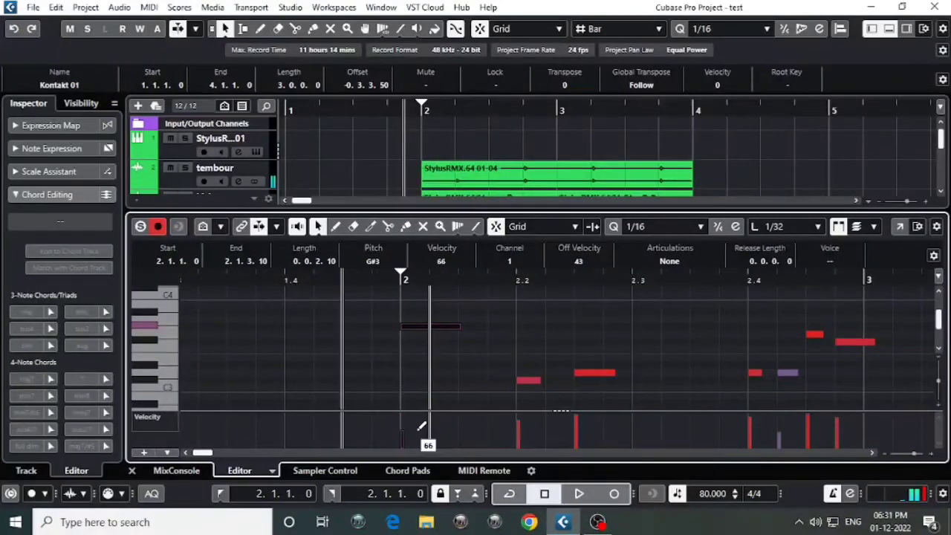
key("space")
left_click(532, 317)
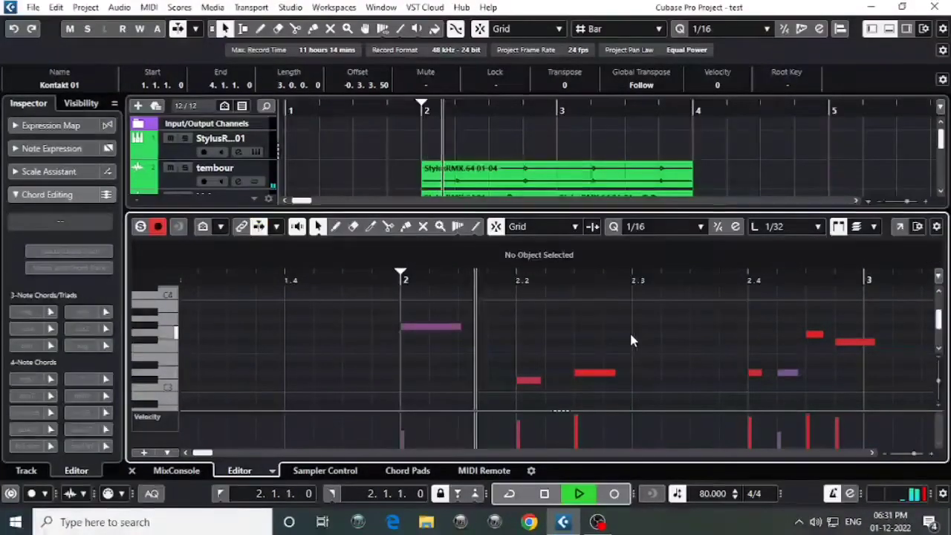
Step: Lengthen the D3 note at 2.4.2 to 0.0.1.0 and play the tabla phrase with the loop
key("g")
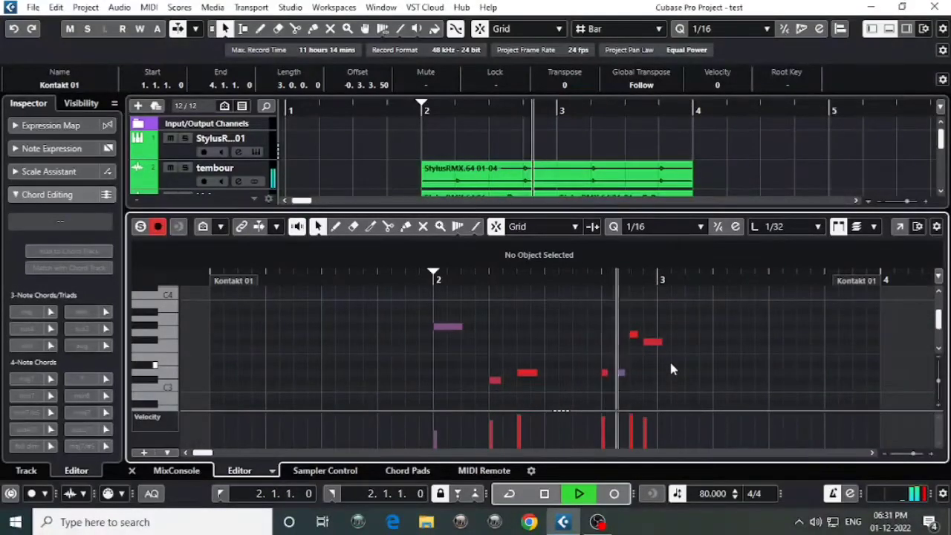
key("space")
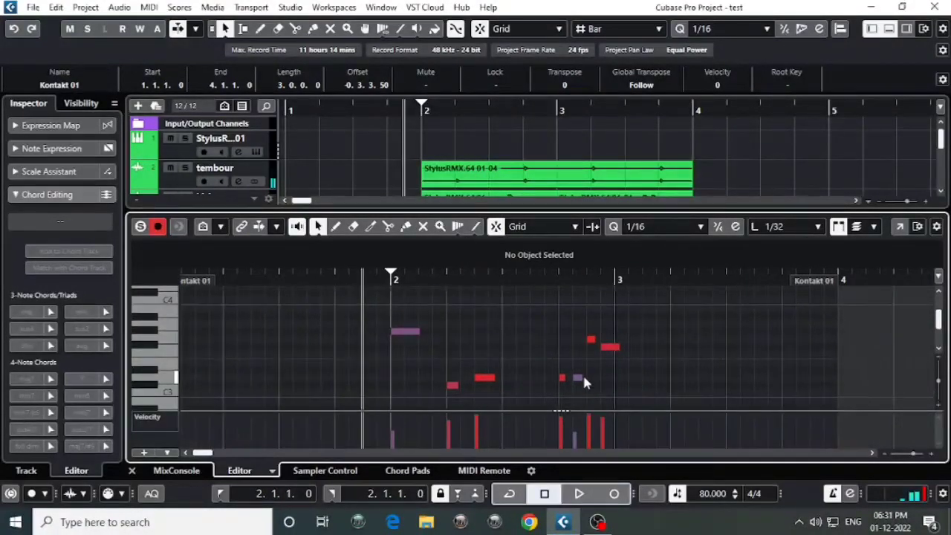
left_click(584, 375)
key("space")
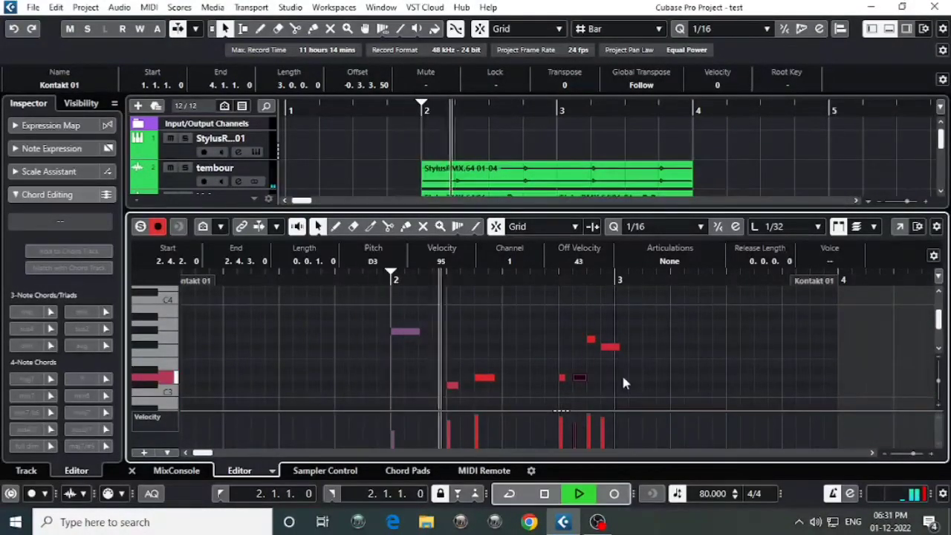
key("space")
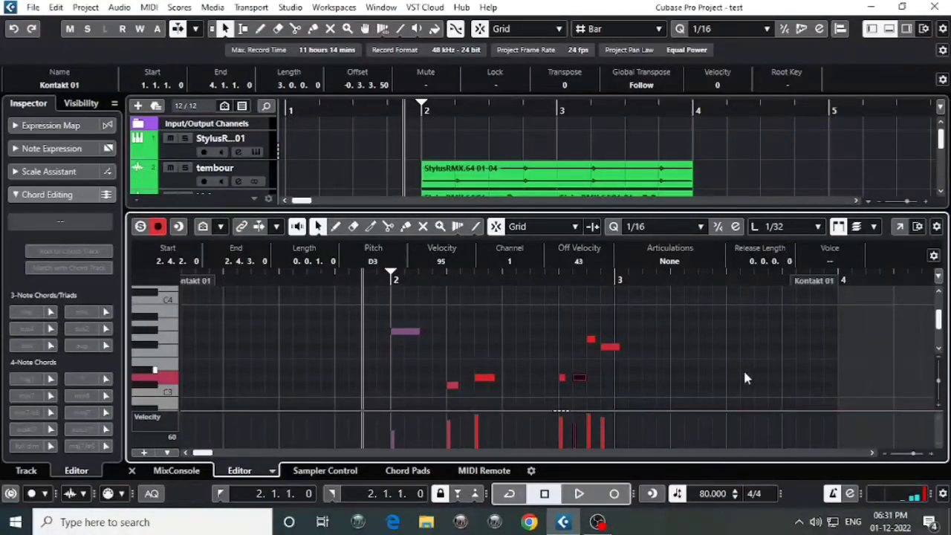
Step: Audition the edited tabla notes in the MIDI editor, restarting playback from the start of bar 2
scroll(745, 379, "up", 3)
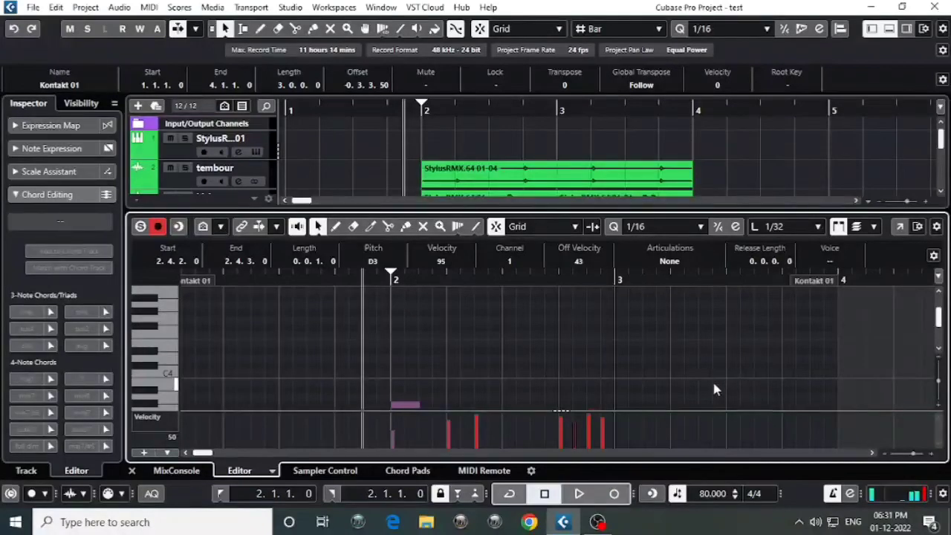
scroll(595, 348, "down", 2)
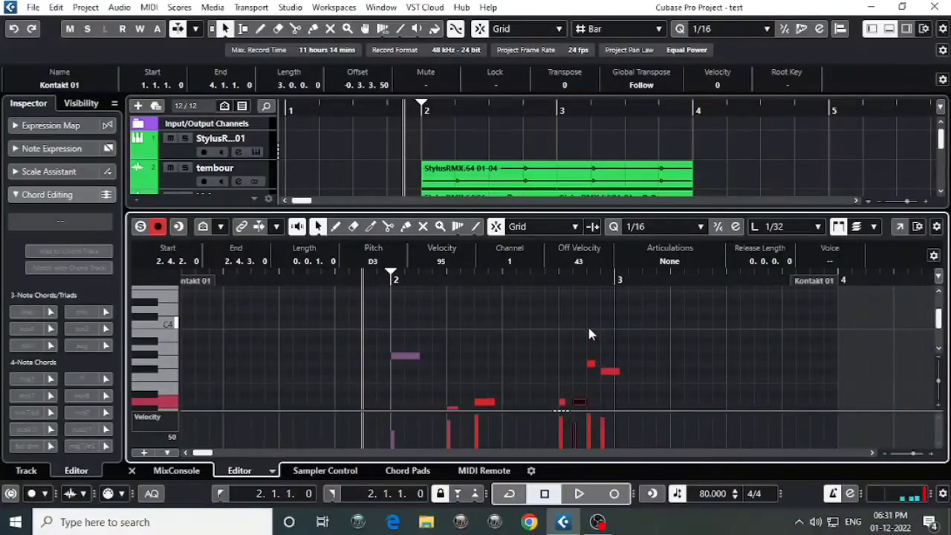
key("space")
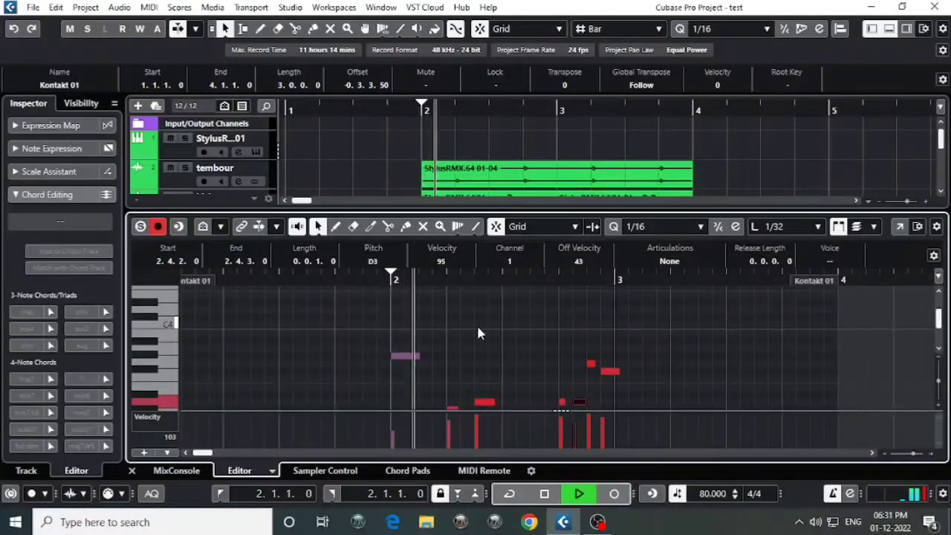
scroll(480, 340, "down", 1)
scroll(576, 364, "down", 1)
scroll(575, 364, "right", 2)
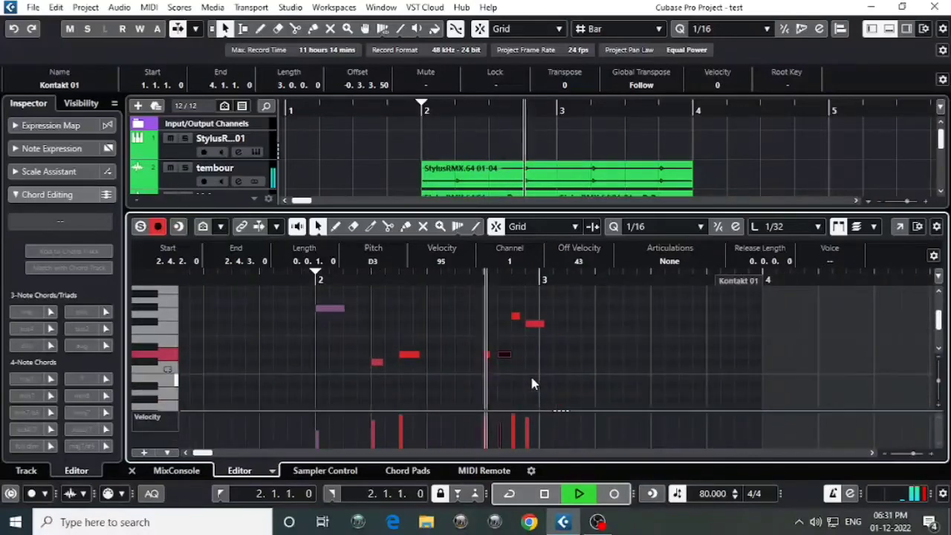
left_click(318, 274)
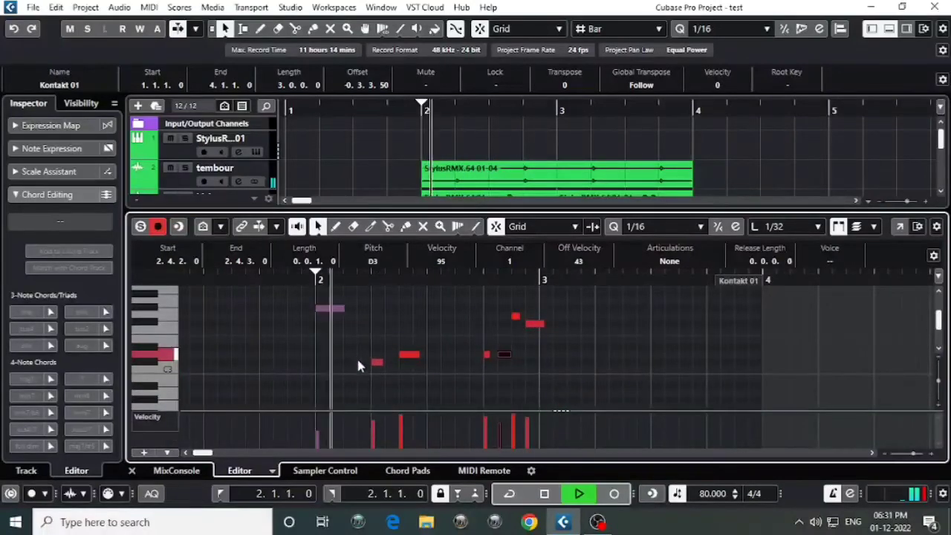
Step: Replay the tabla phrase and copy its opening G#3 note to C#3 at 2.1.3.0
key("space")
key("space")
key("space")
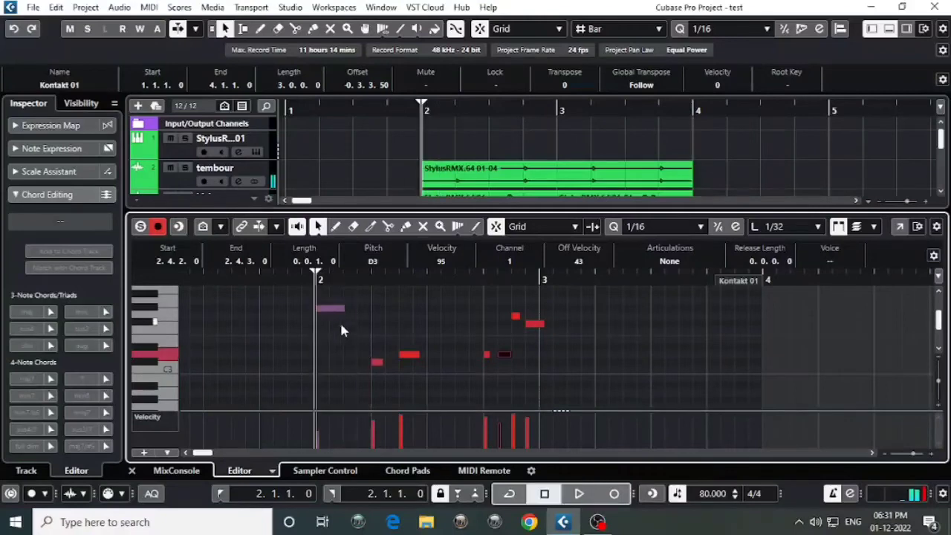
left_click(330, 310)
left_click_drag(330, 313, 354, 370)
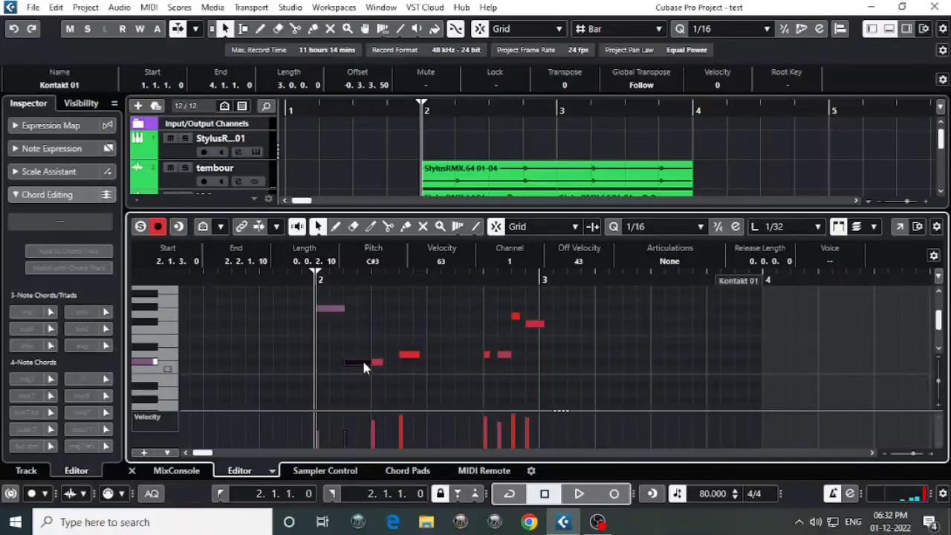
Step: Shorten the copied C#3 note and move it to 2.1.4.0, playing the phrase to check its timing
key("space")
key("space")
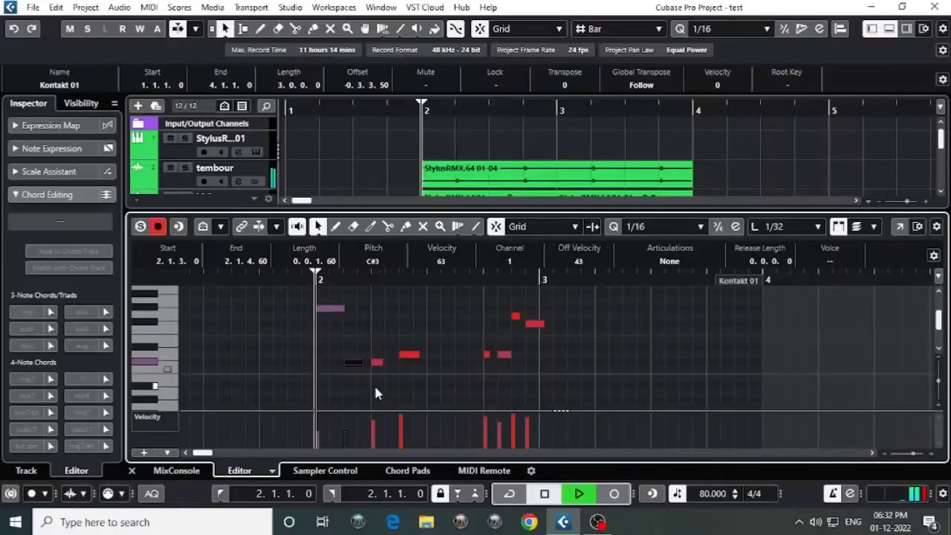
left_click_drag(358, 362, 365, 362)
key("space")
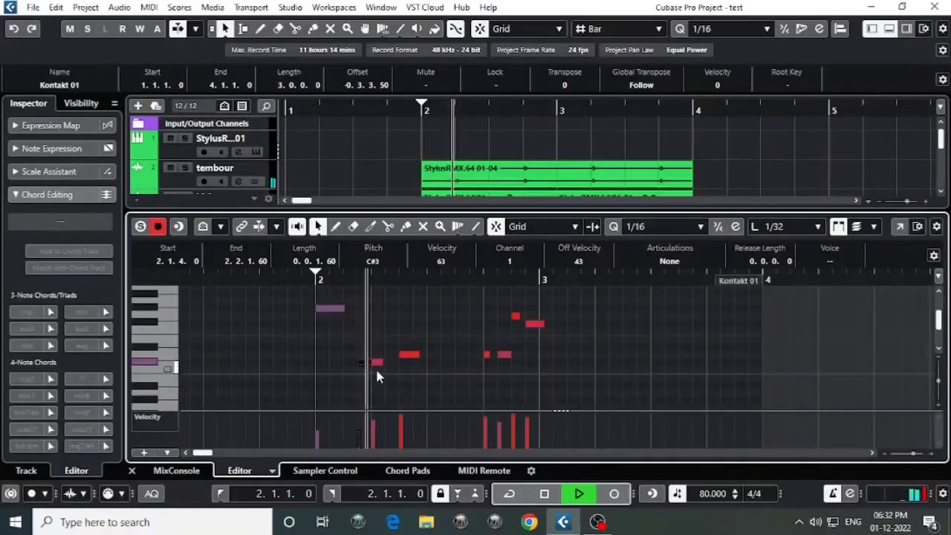
Step: Raise the C#3 note at 2.2.1.0 to D#3 and play the phrase with the loop
key("space")
left_click_drag(377, 366, 381, 354)
key("space")
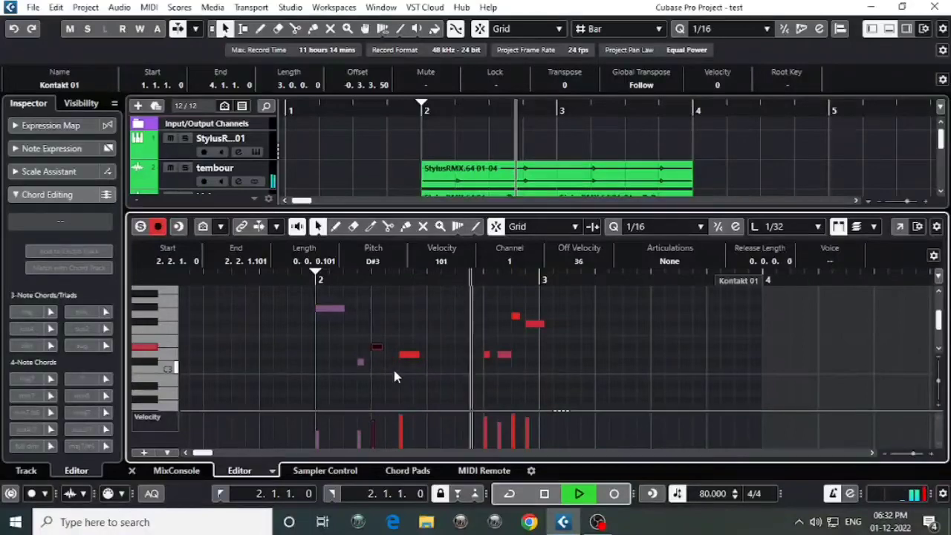
key("space")
Step: Shorten the F#3 note at 2.4.4.0 to a length of 0.0.1.0 and play the phrase again
left_click(540, 326)
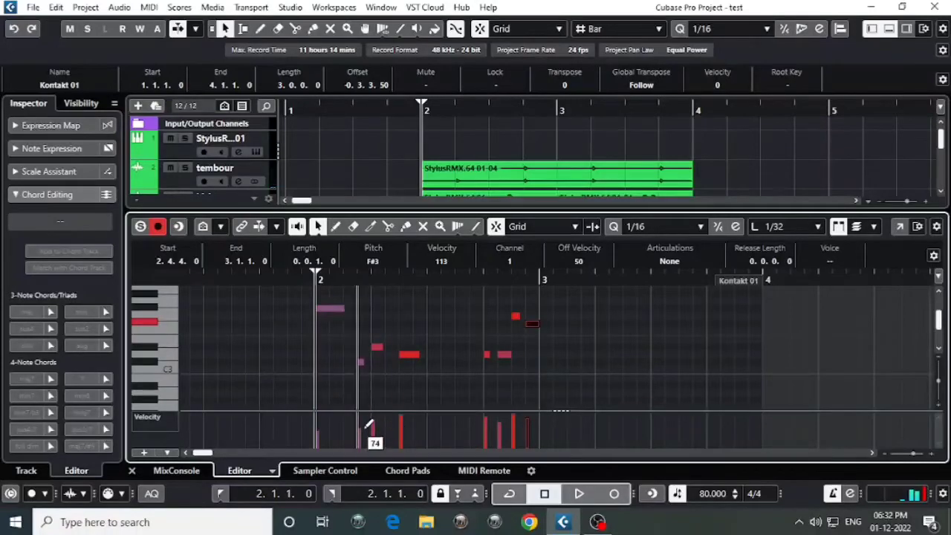
left_click(584, 345)
key("space")
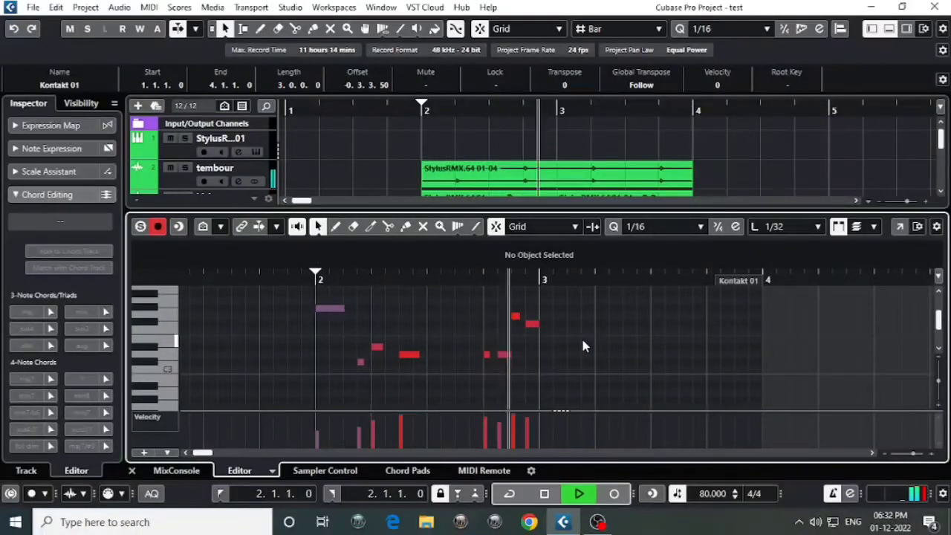
Step: Trim the Kontakt 01 part to bar 2 by splitting it at bars 2 and 3 and deleting the empty outer pieces
left_click(132, 470)
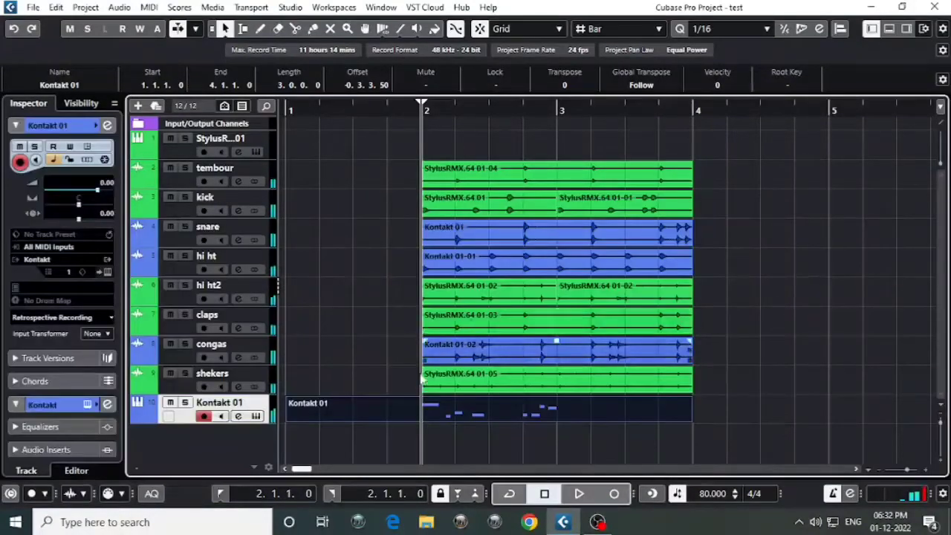
left_click(562, 407, "alt")
left_click(420, 405, "alt")
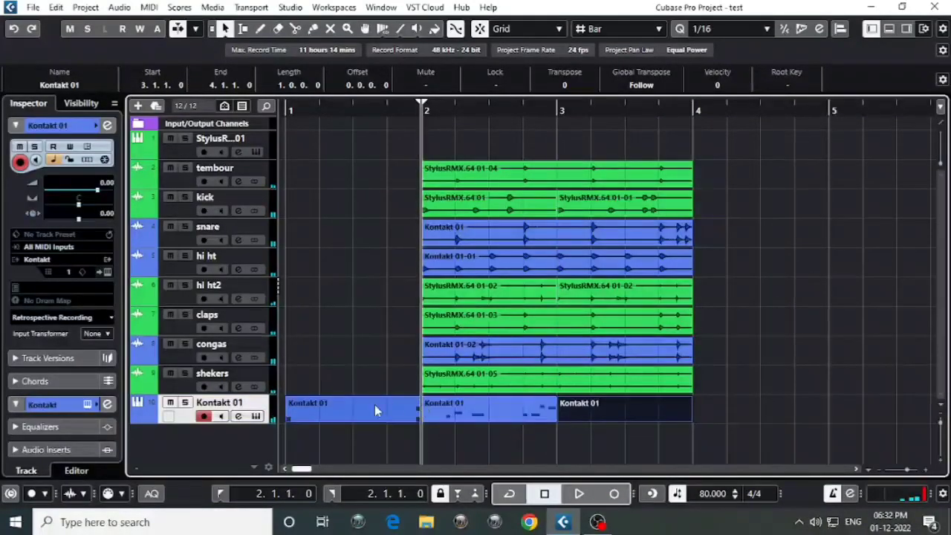
left_click(374, 404)
key("Delete")
left_click(588, 407)
key("Delete")
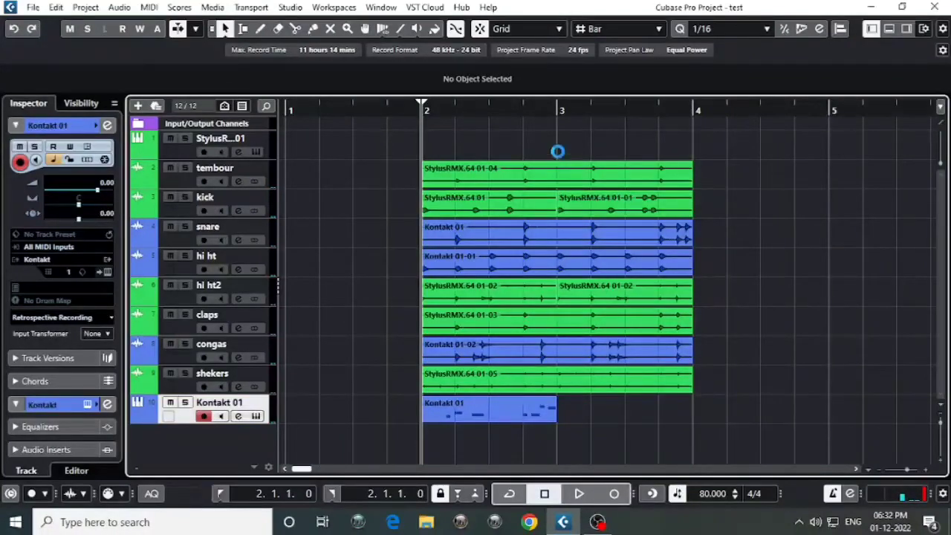
Step: Play the full loop from bar 2 to listen to the trimmed tabla part with the other tracks
key("space")
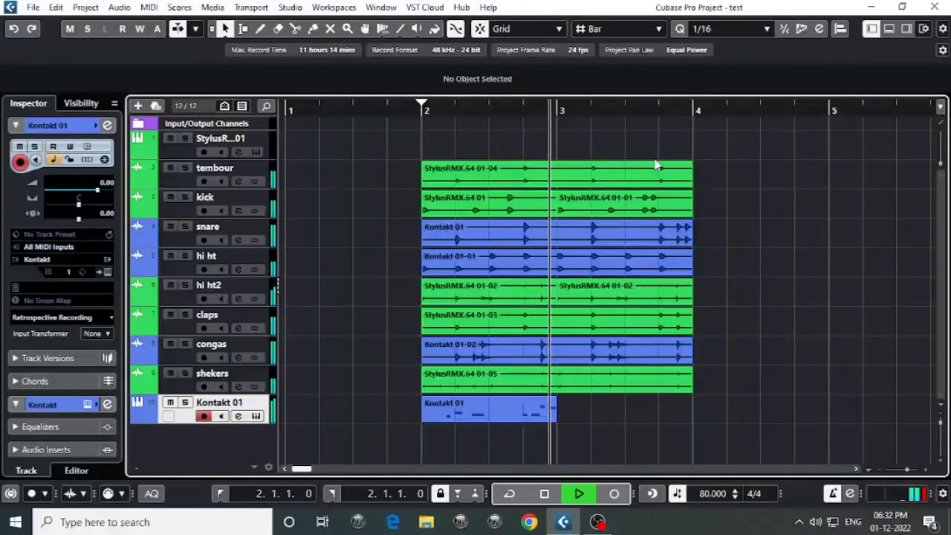
key("space")
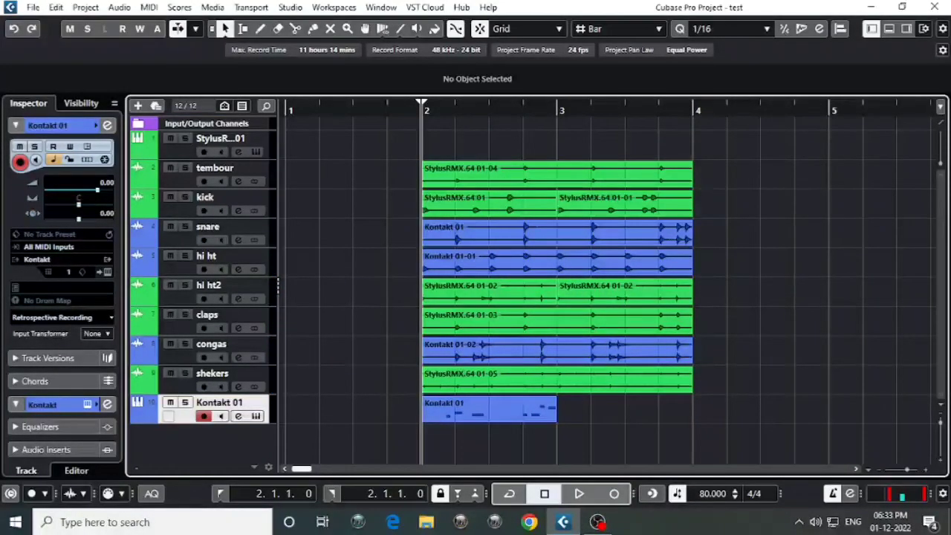
key("space")
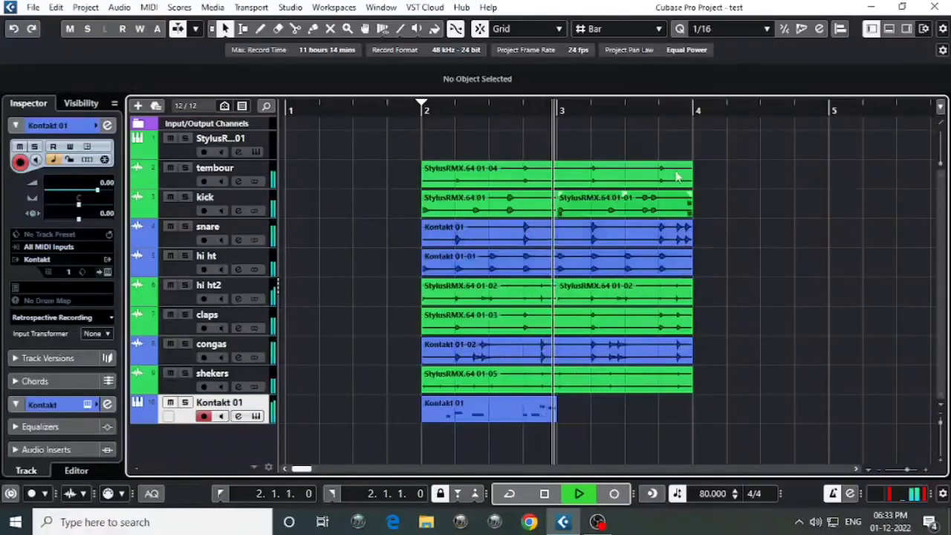
key("space")
Step: Place the playback cursor at the start of bar 3 and play the loop from there
left_click(559, 109)
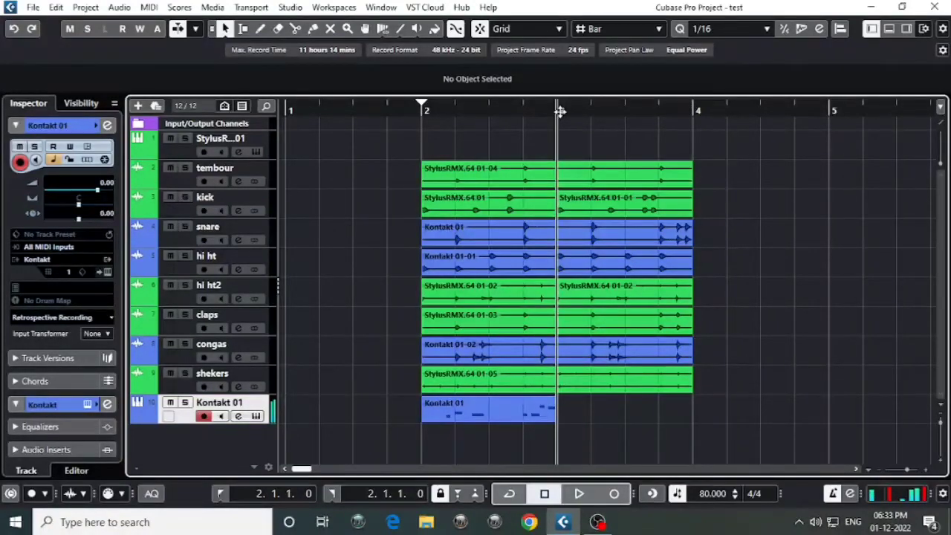
key("space")
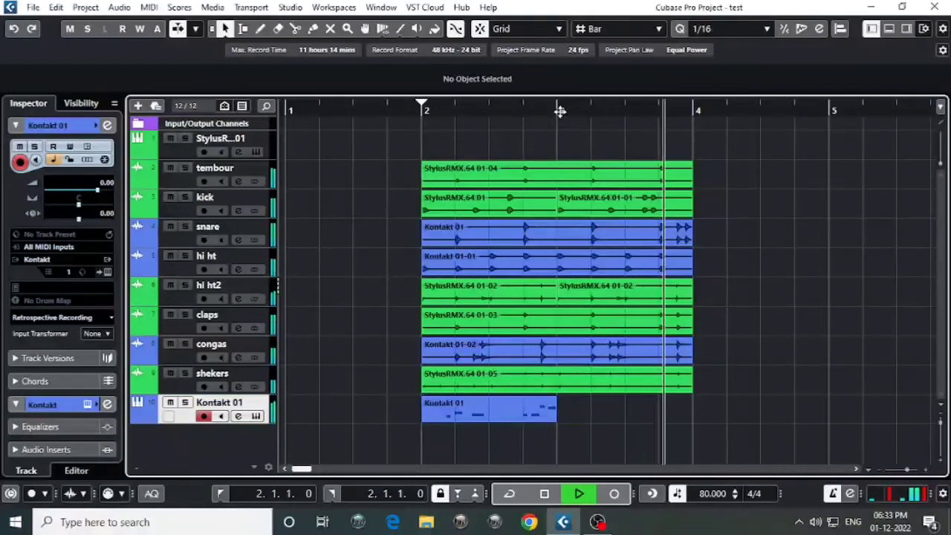
key("space")
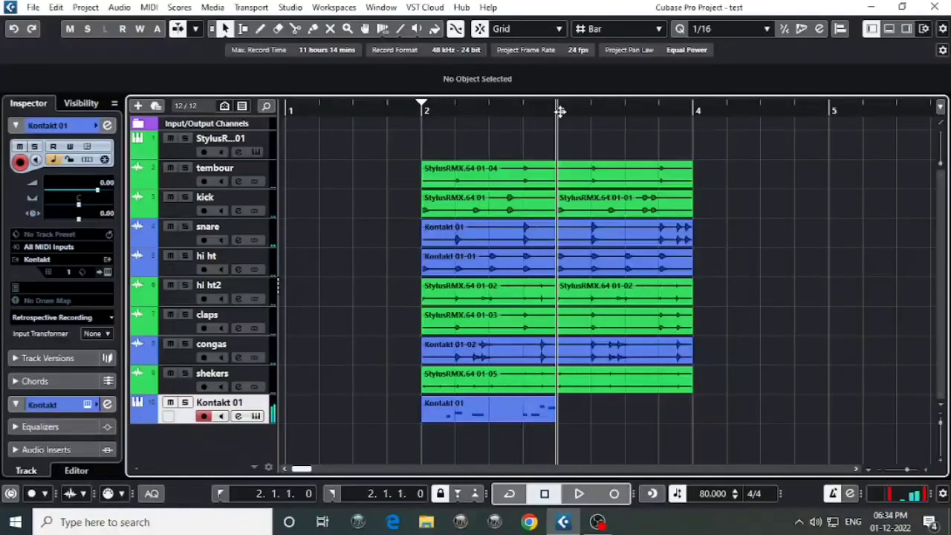
key("KP_Multiply")
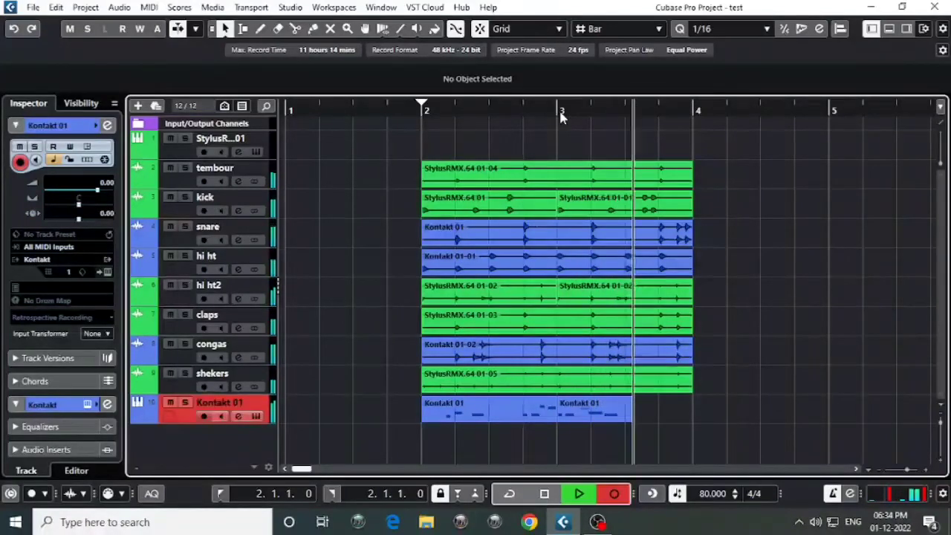
key("space")
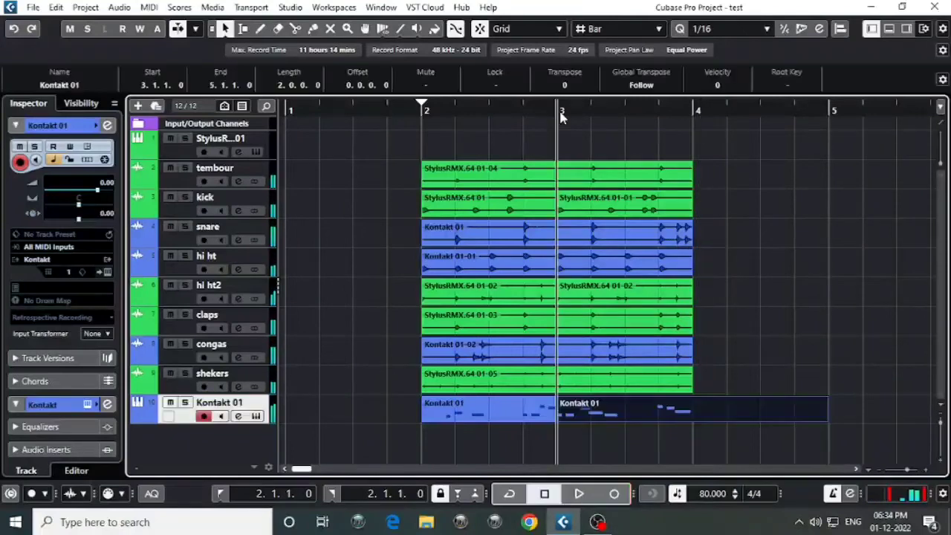
key("Delete")
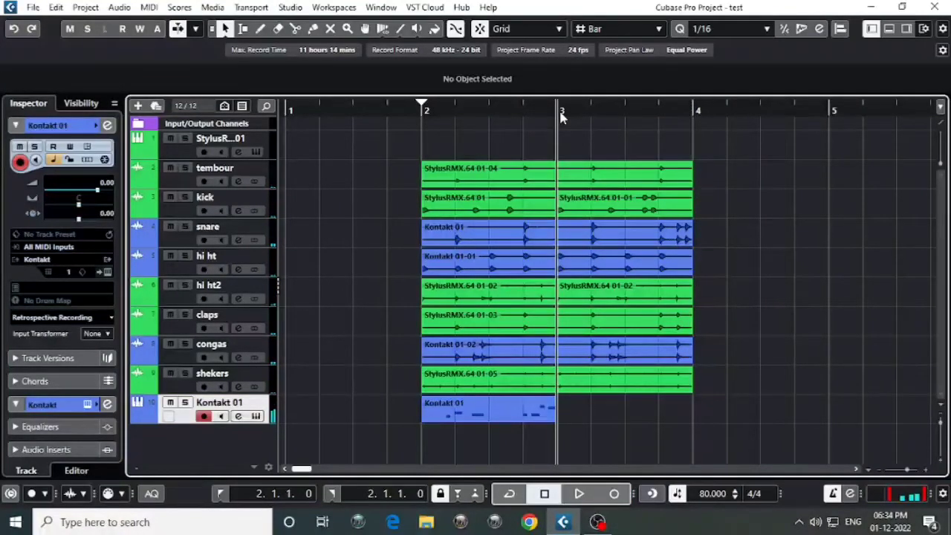
key("KP_Multiply")
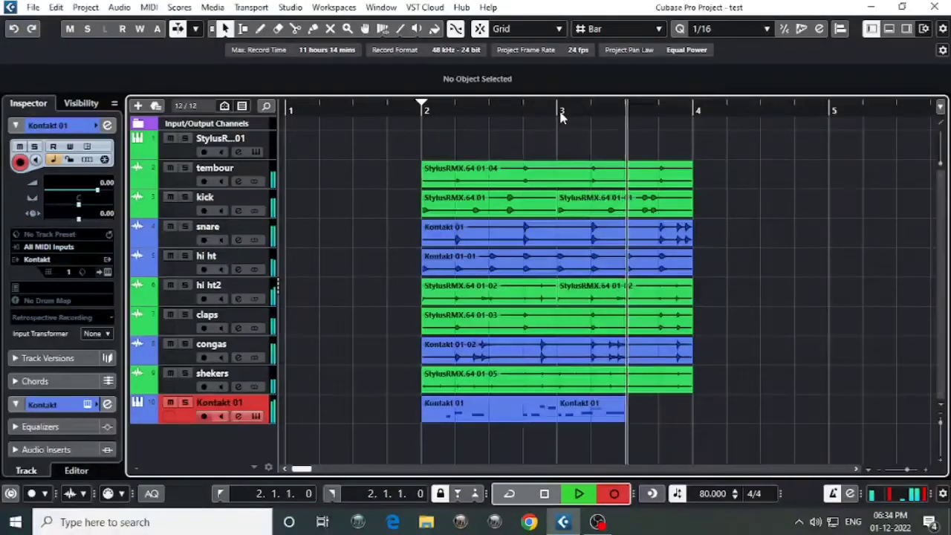
key("space")
key("Delete")
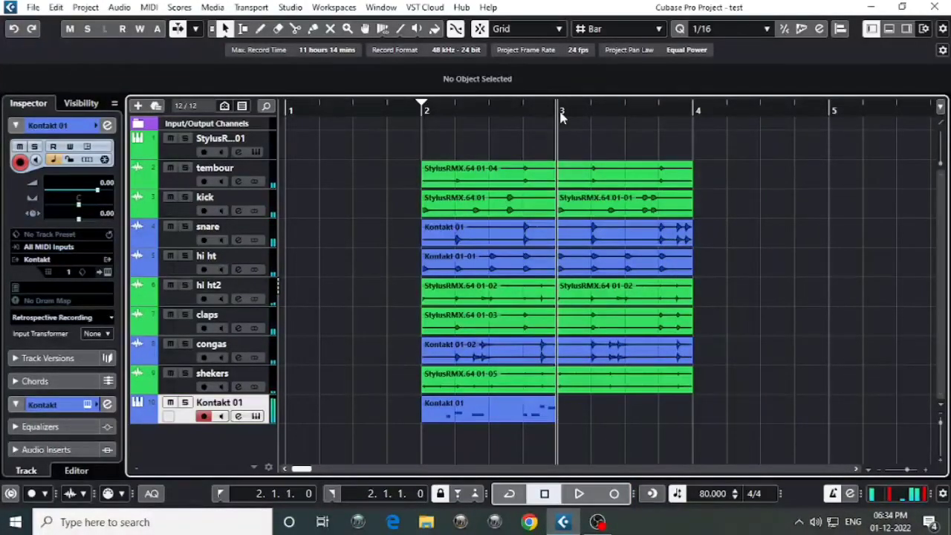
key("KP_Multiply")
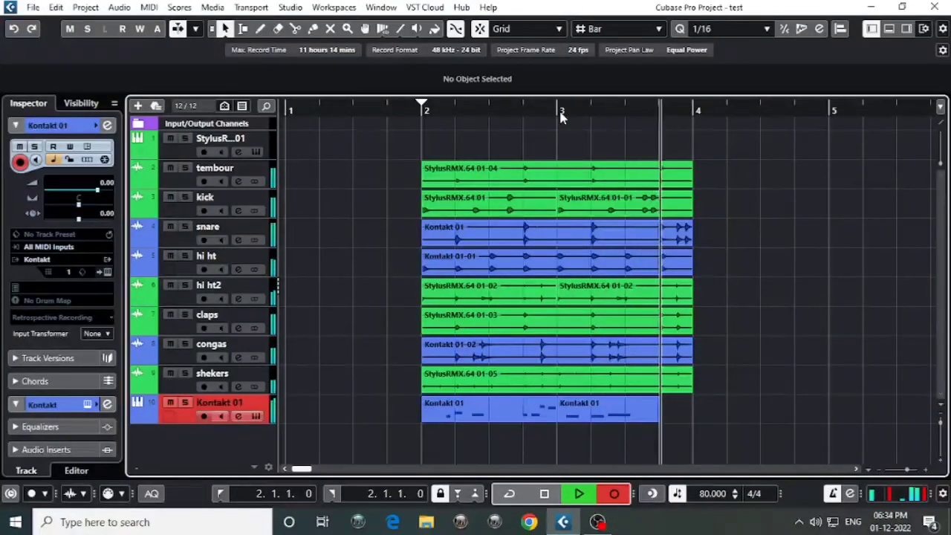
key("space")
key("Delete")
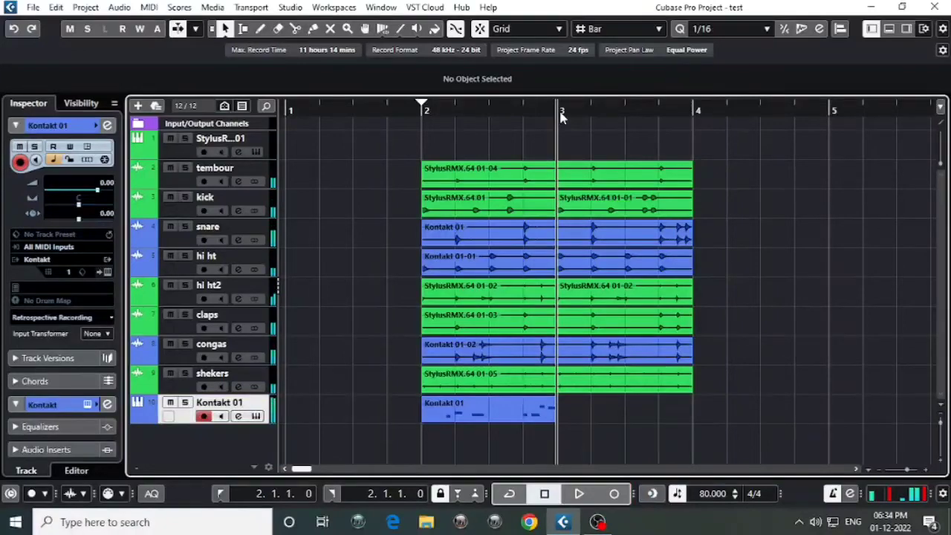
key("KP_Multiply")
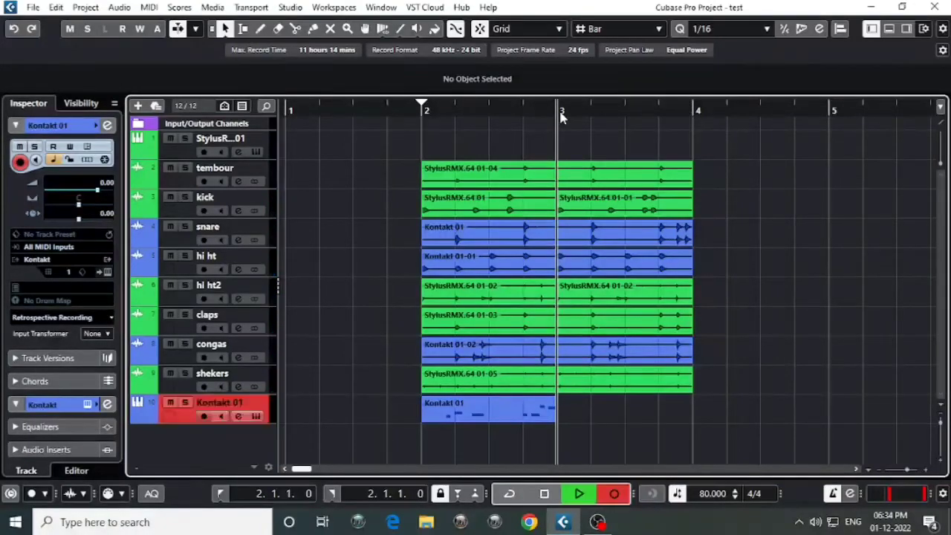
key("space")
key("Delete")
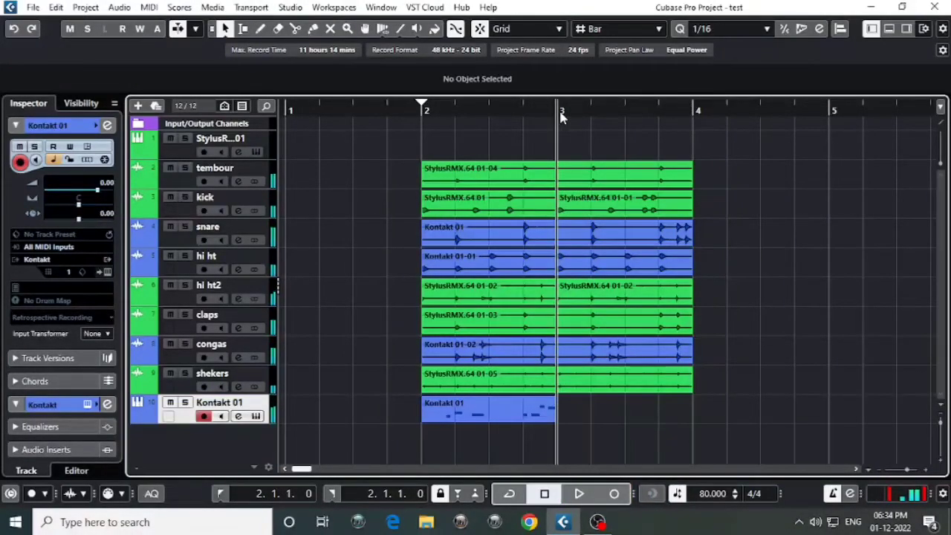
Step: Record a tabla phrase from bar 3 on the Kontakt 01 track and delete its stray F3 note at 3.4.3.20
key("KP_Multiply")
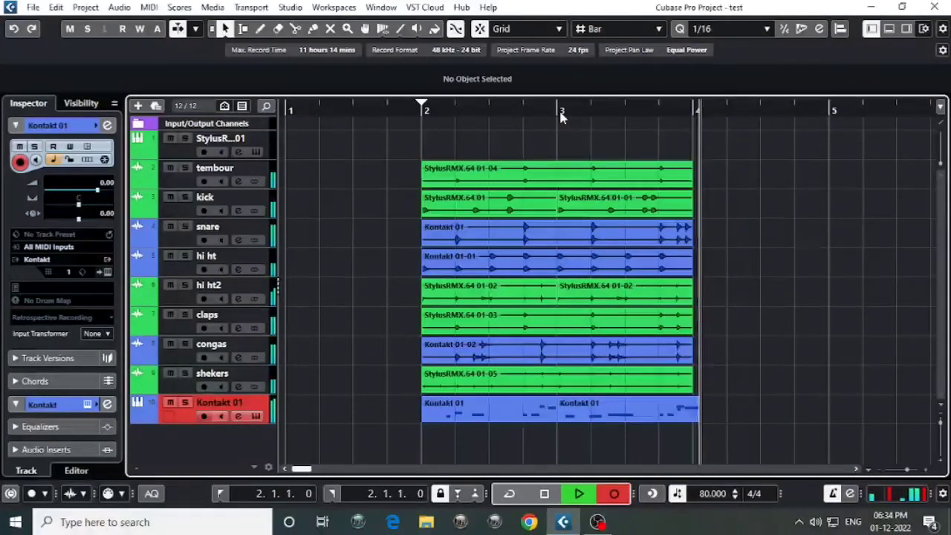
key("space")
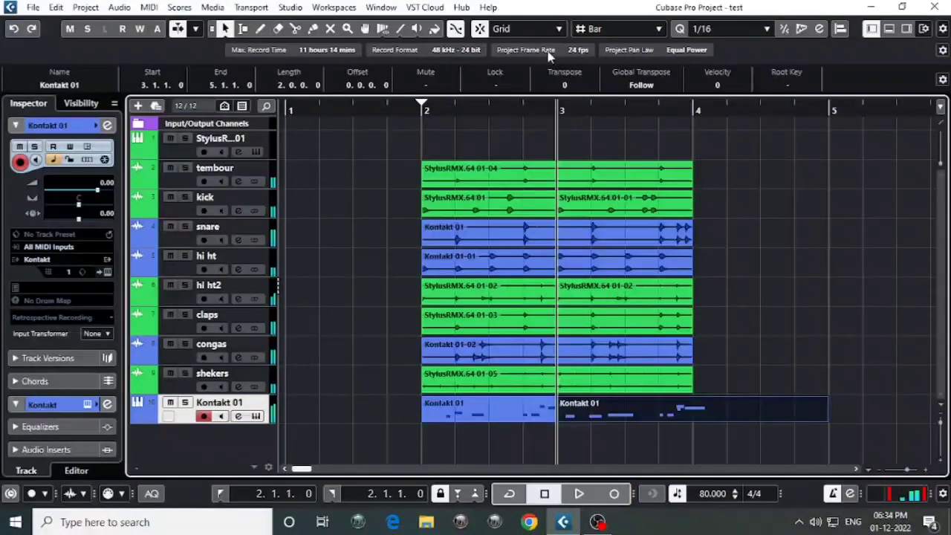
double_click(625, 408)
left_click(380, 349)
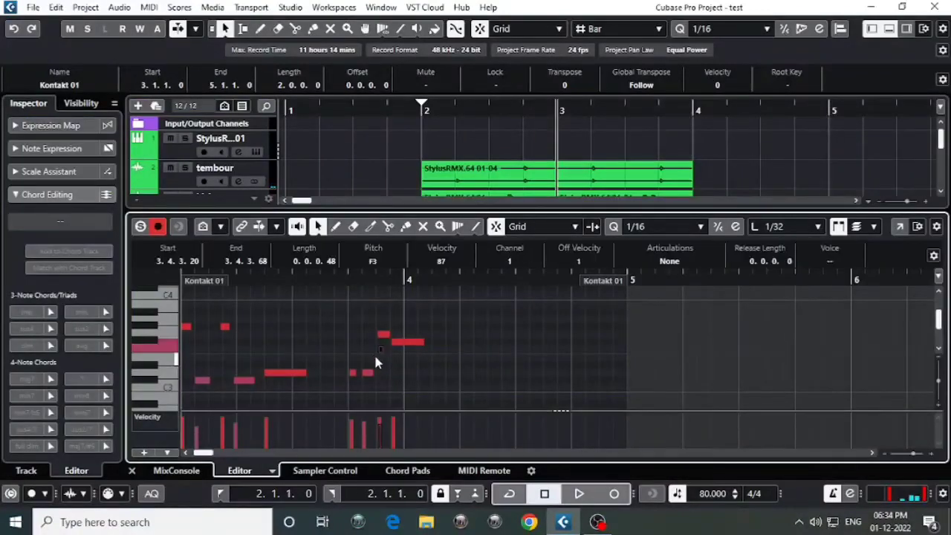
left_click(401, 342)
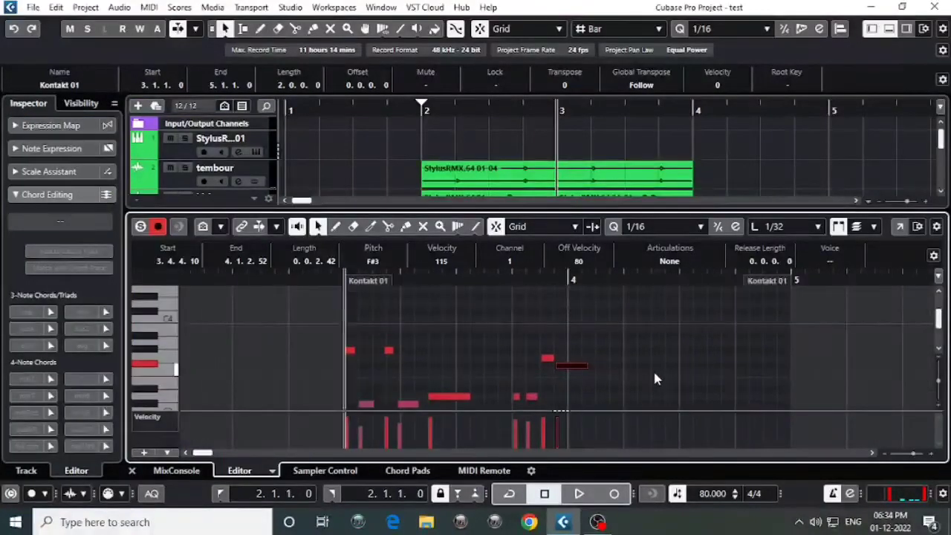
Step: Quantize all notes of the bar 3 tabla phrase to 1/16 and play them back
key("ctrl+a")
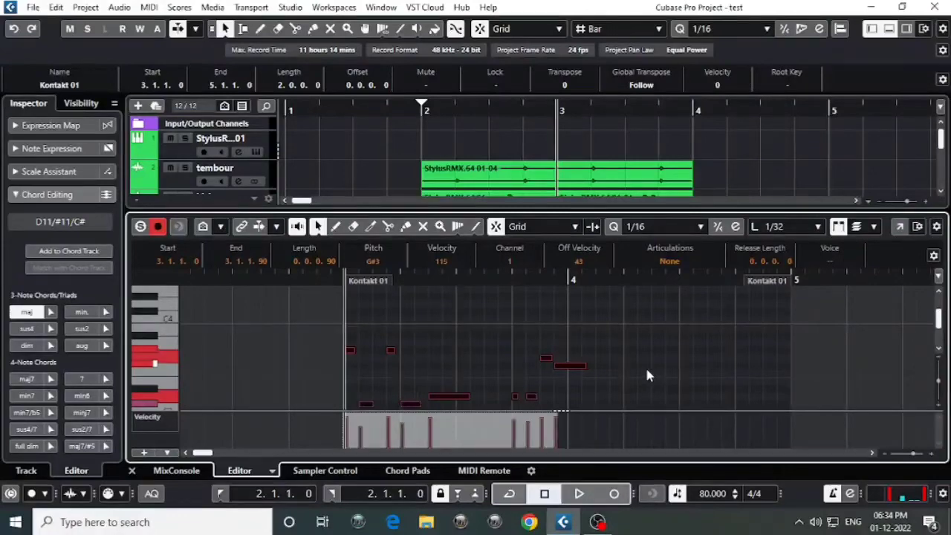
key("space")
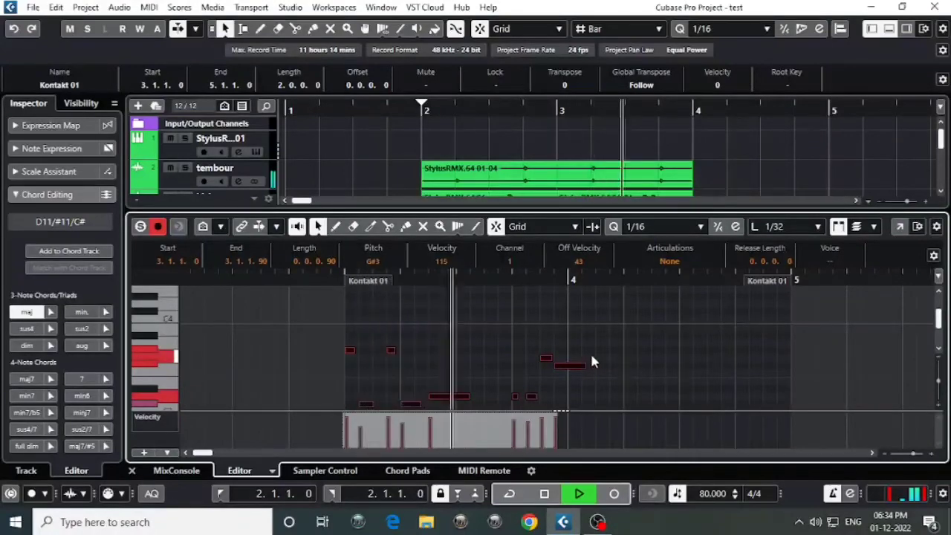
scroll(594, 355, "down", 2)
key("space")
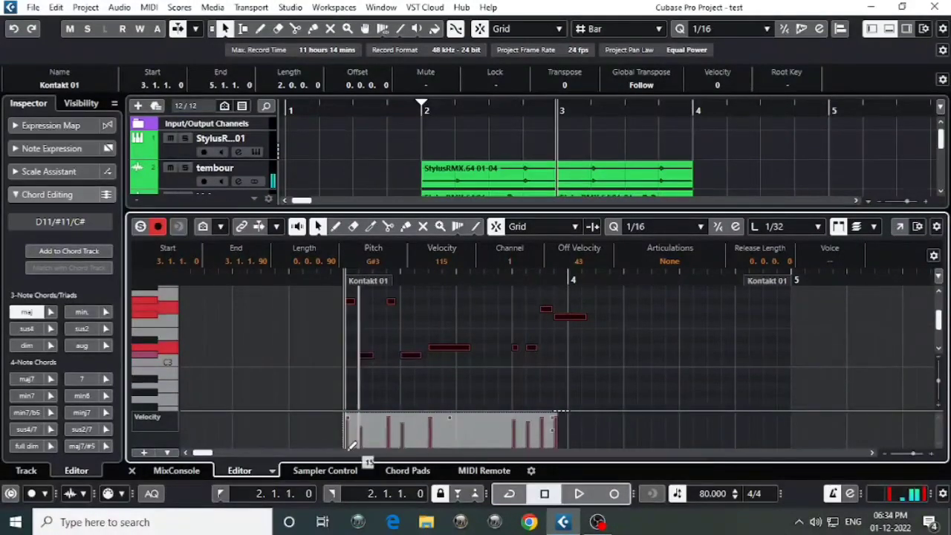
Step: Shorten the phrase's last F#3 note to 0.0.1.0 and split the new Kontakt 01 part at bar 4
left_click(582, 359)
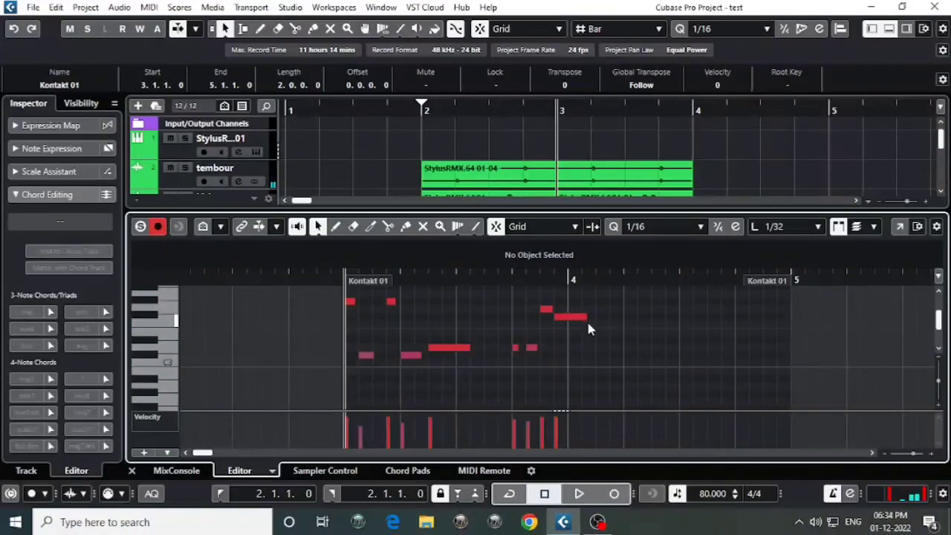
left_click_drag(586, 318, 569, 319)
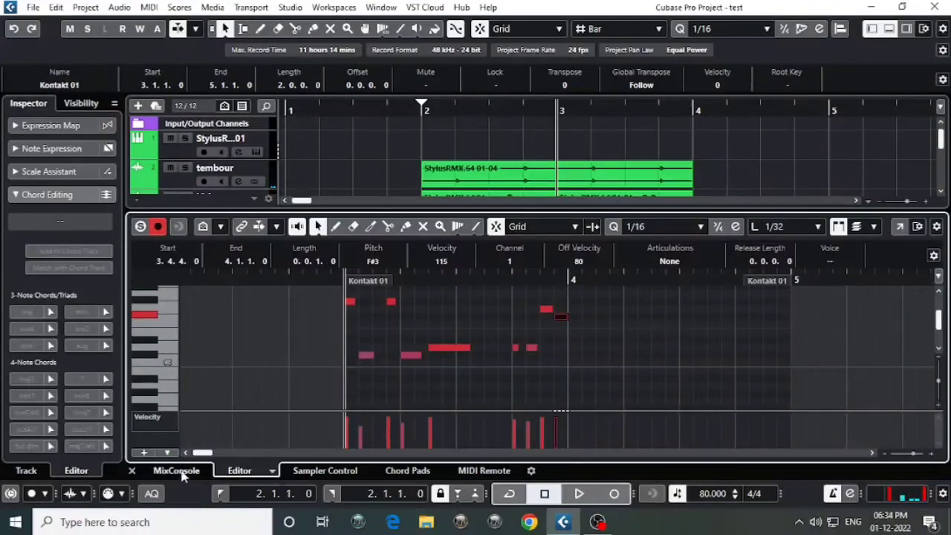
left_click(132, 470)
left_click(712, 416, "alt")
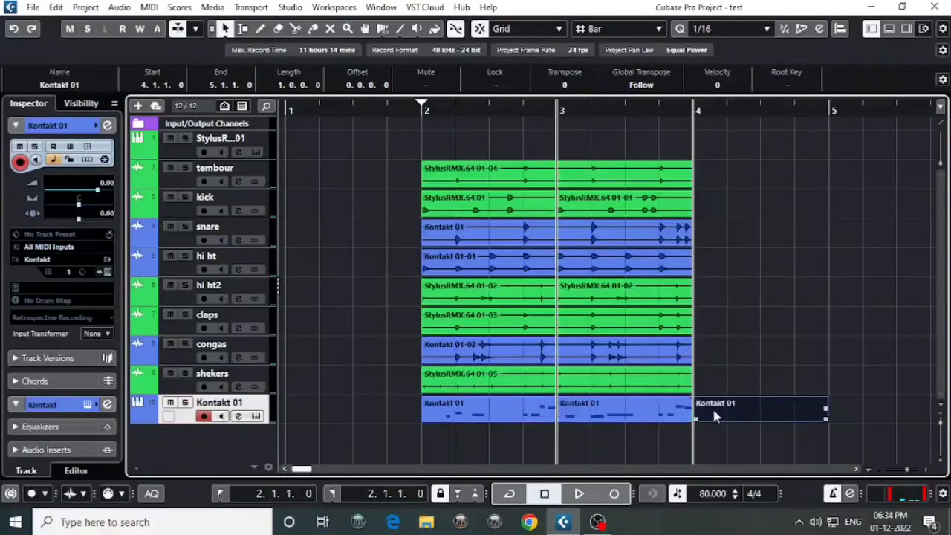
Step: Delete the leftover Kontakt 01 part at bar 4 and play the loop from bar 2
key("Delete")
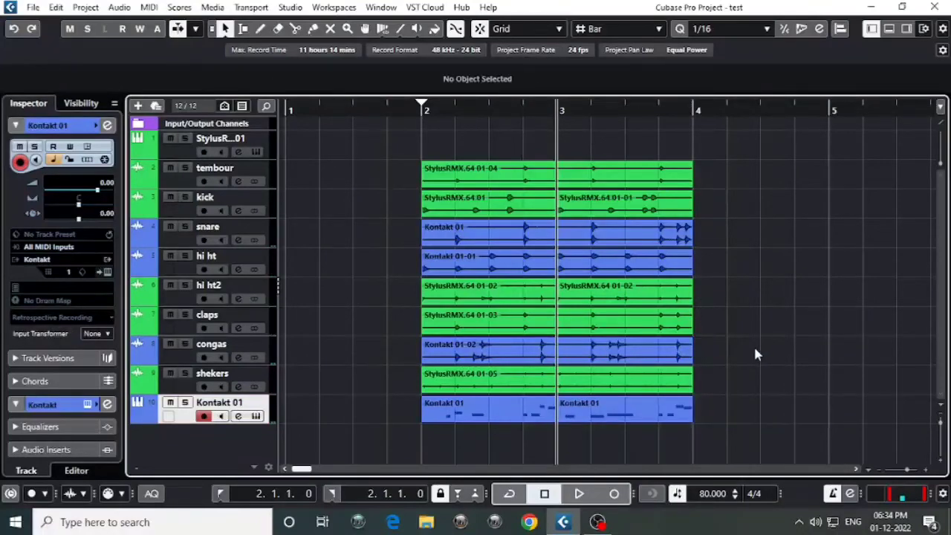
left_click(415, 108)
left_click(664, 210)
key("space")
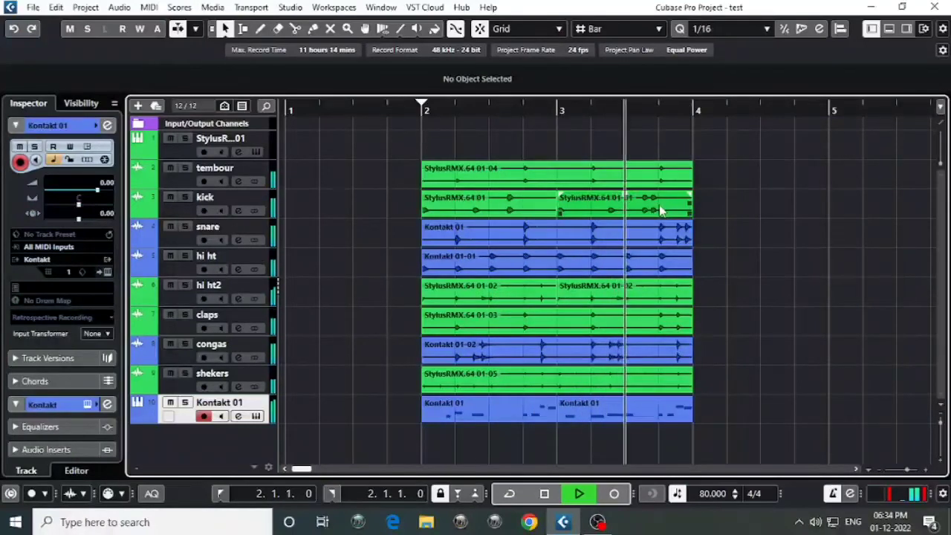
key("space")
left_click(746, 218)
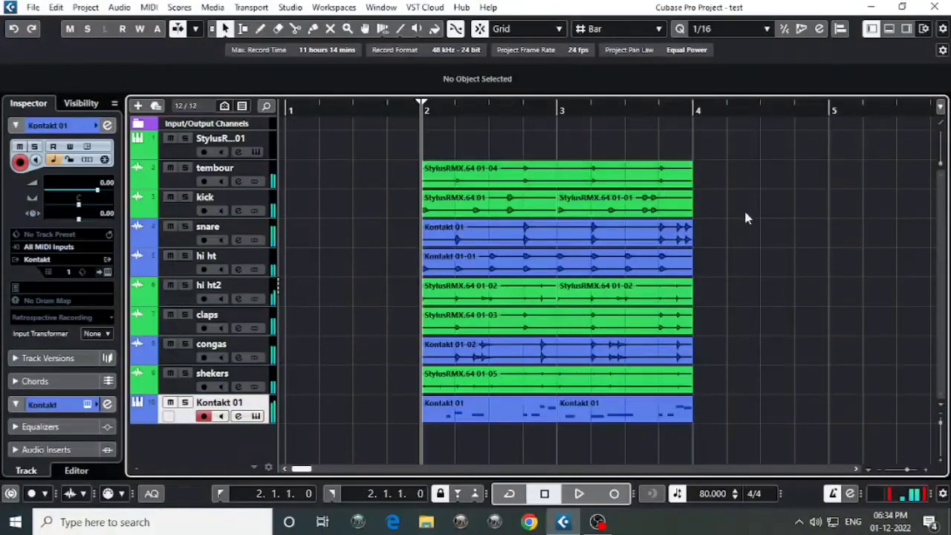
Step: Duplicate all events of bars 2 and 3 into bars 4 and 5 and play the arrangement
left_click_drag(743, 165, 340, 420)
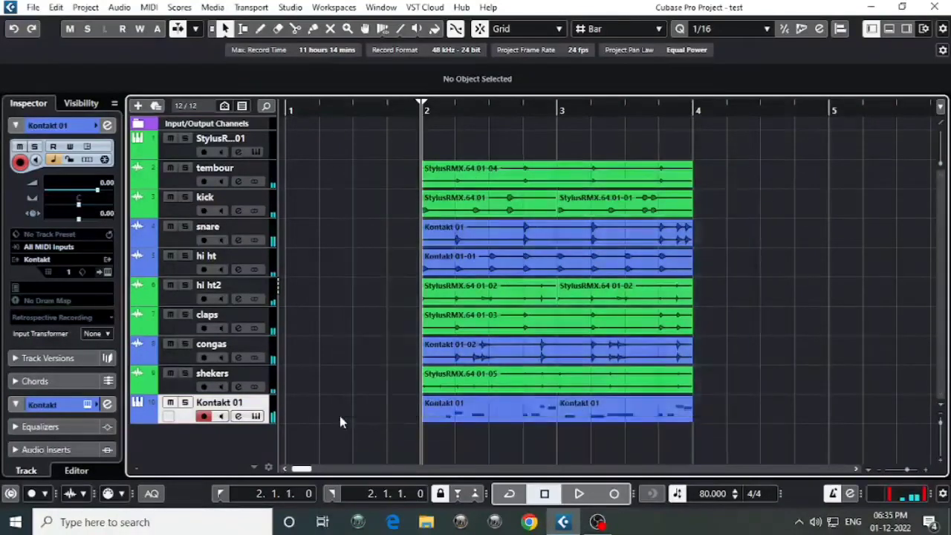
scroll(596, 331, "right", 2)
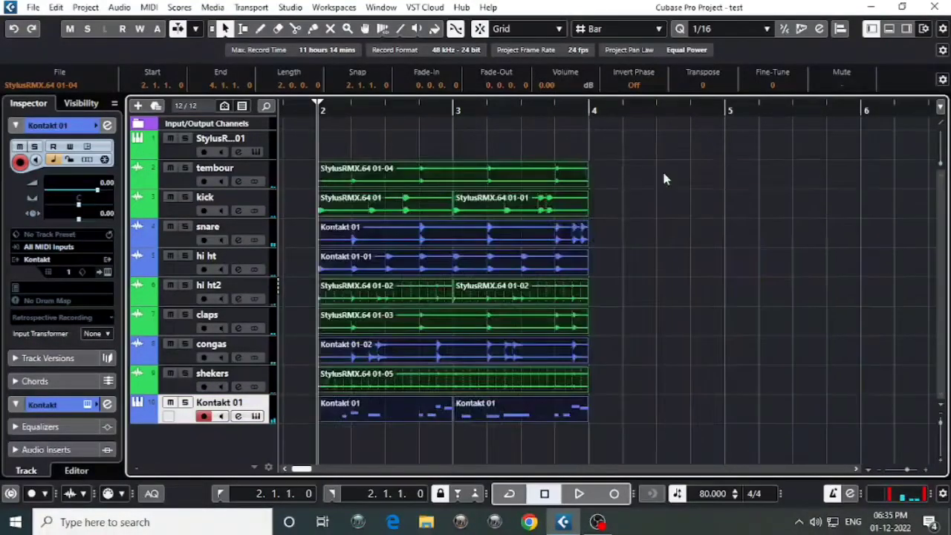
key("ctrl+d")
left_click(864, 349)
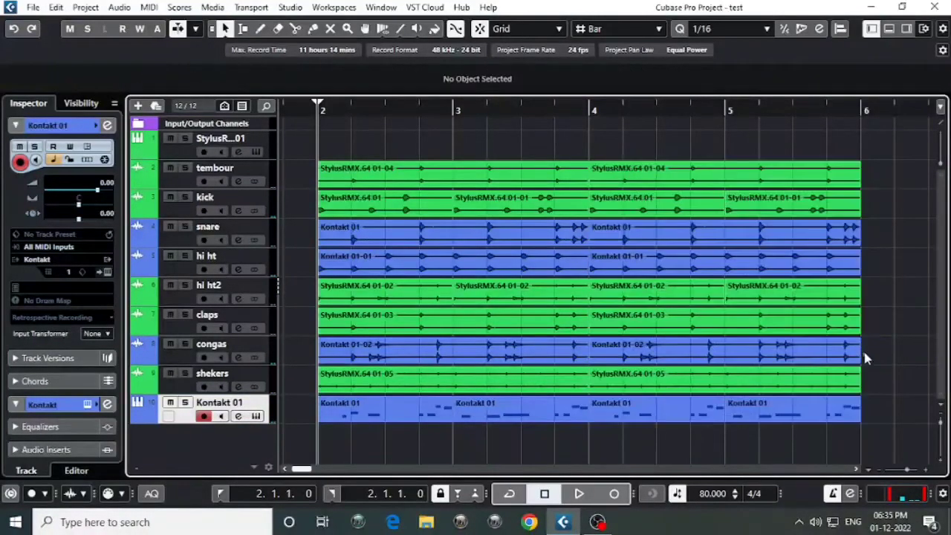
key("space")
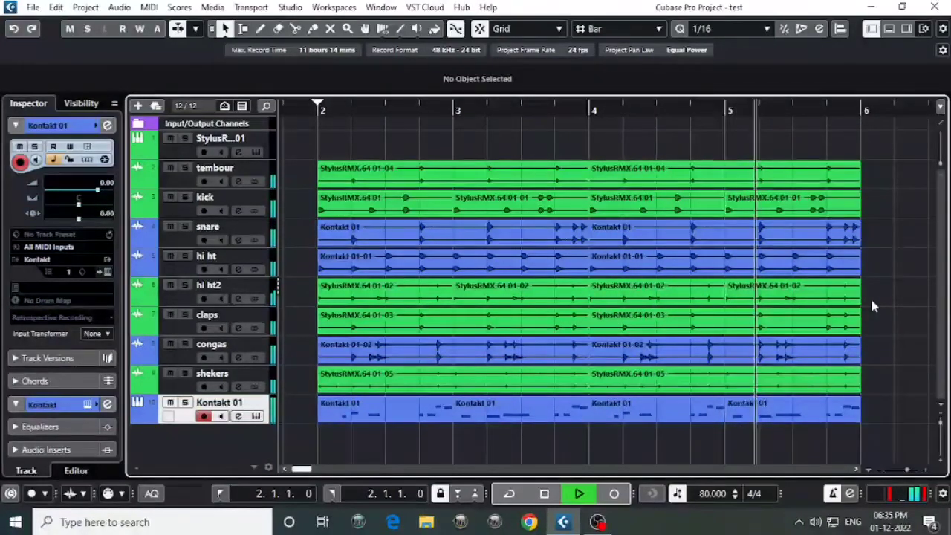
scroll(755, 295, "right", 3)
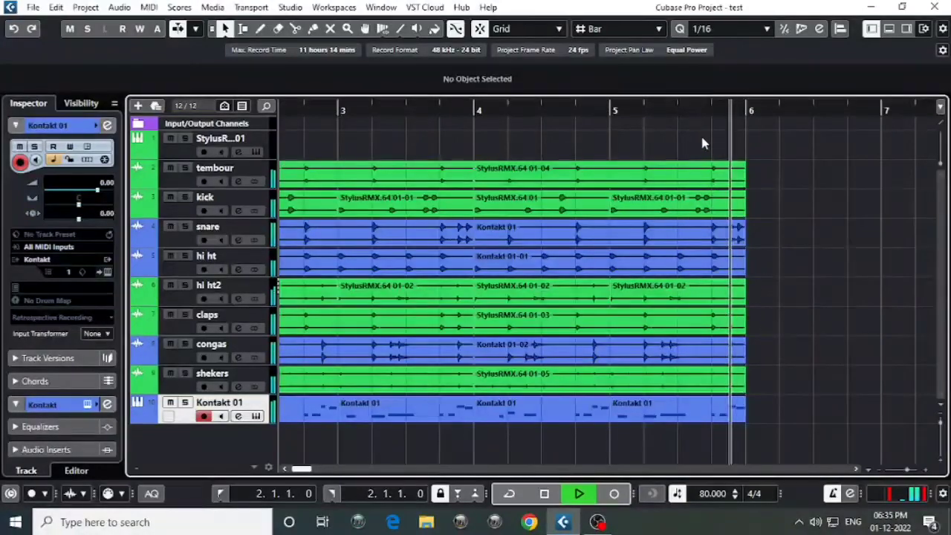
key("space")
scroll(707, 126, "right", 2)
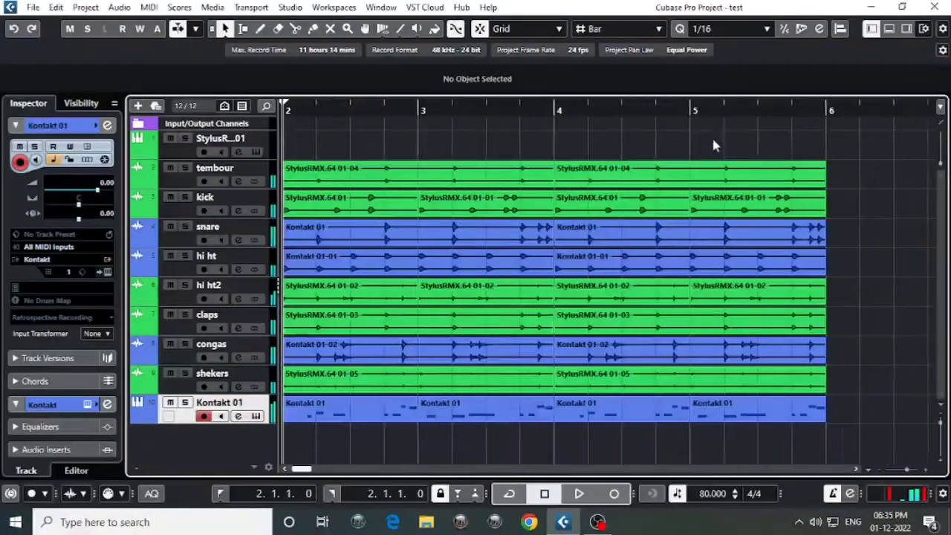
Step: Place the playback cursor at the start of bar 5 and listen to the last bar
left_click(683, 108)
key("space")
key("space")
left_click(550, 107)
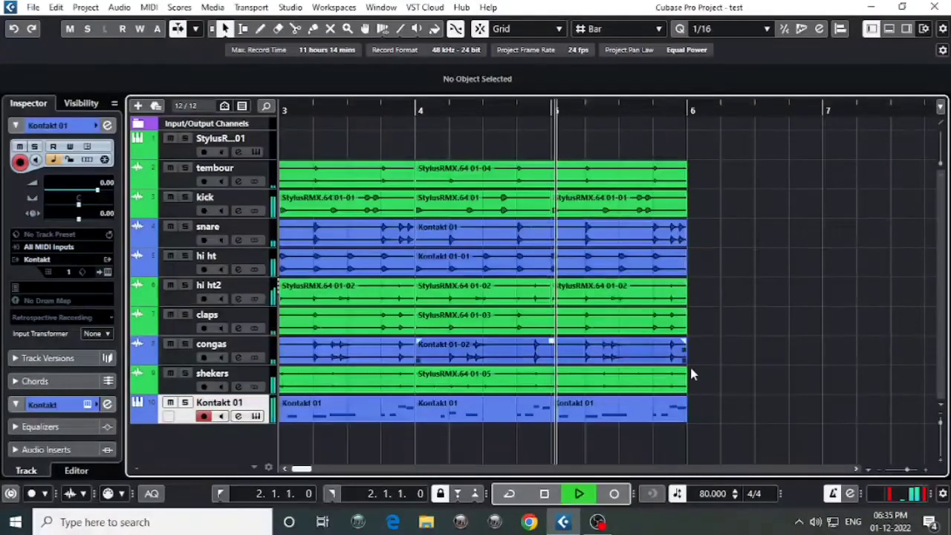
key("space")
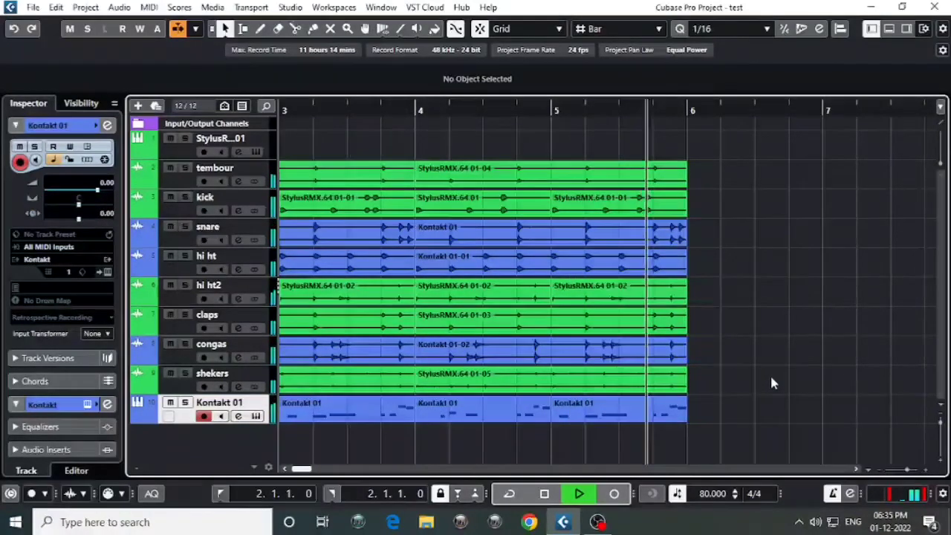
key("space")
Step: Open the Kontakt 01 part at bar 5 for note editing and audition its closing notes
double_click(659, 411)
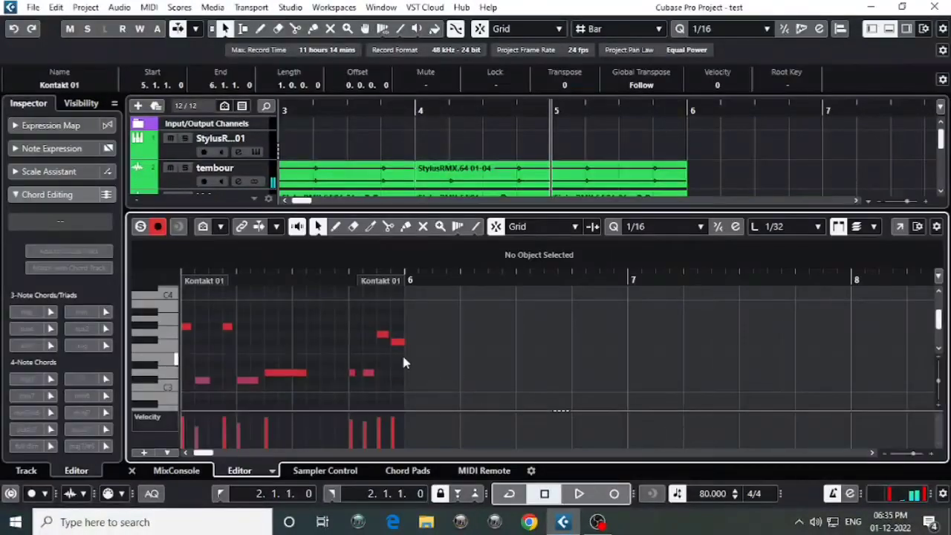
key("space")
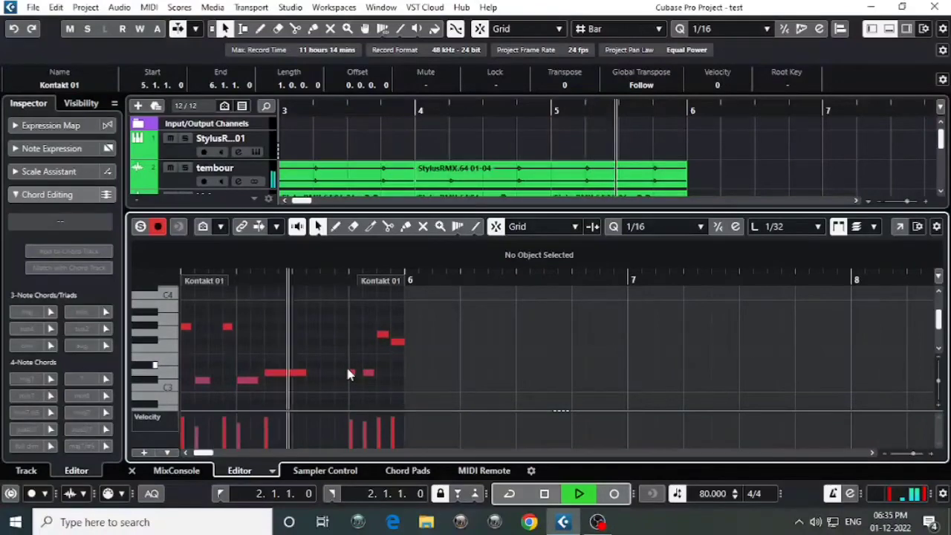
key("space")
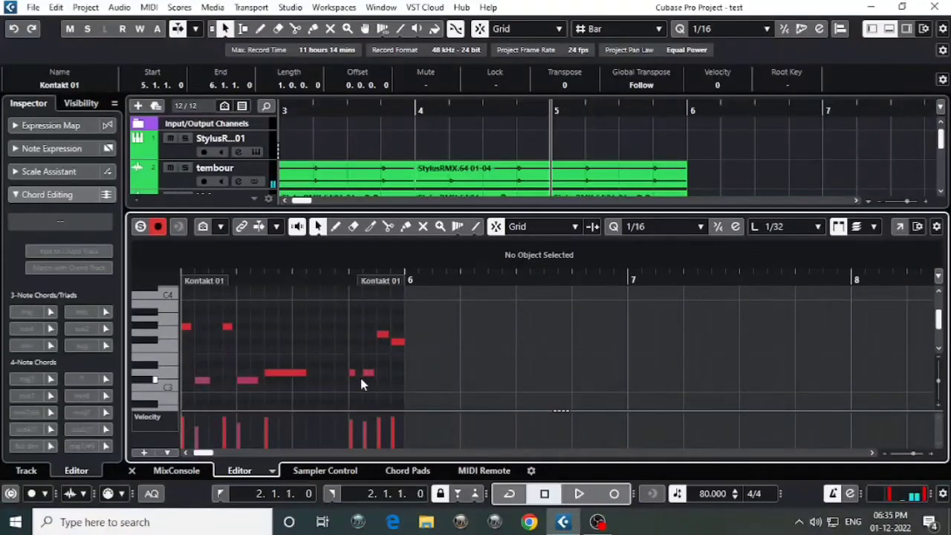
key("space")
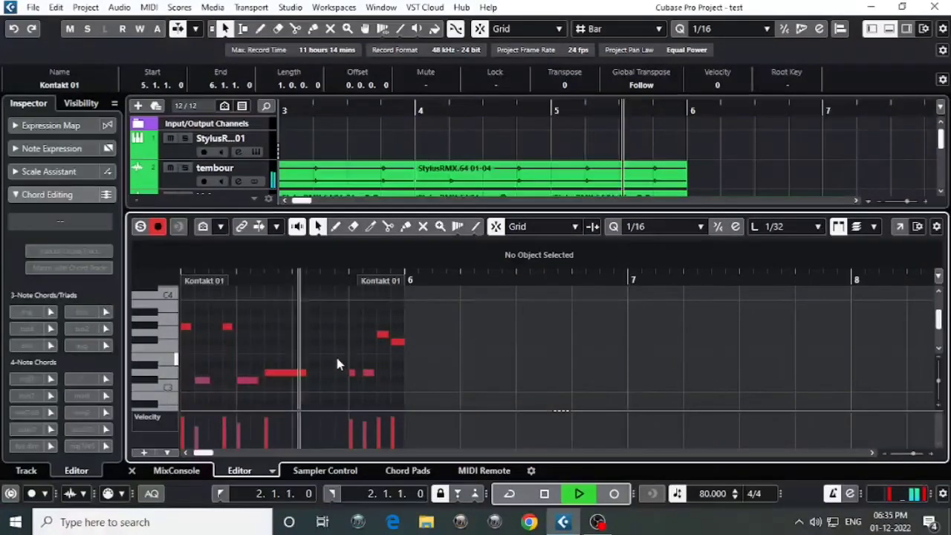
key("space")
key("space")
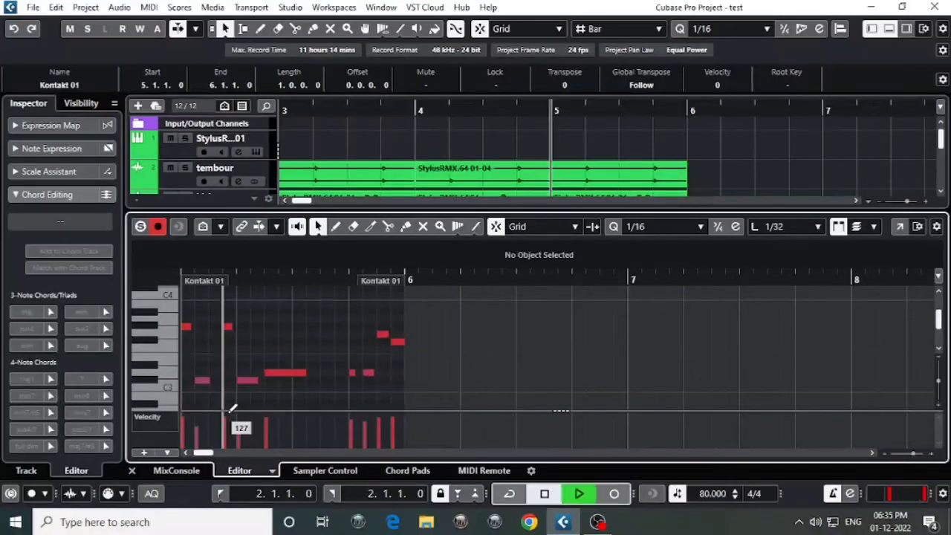
scroll(310, 382, "left", 2)
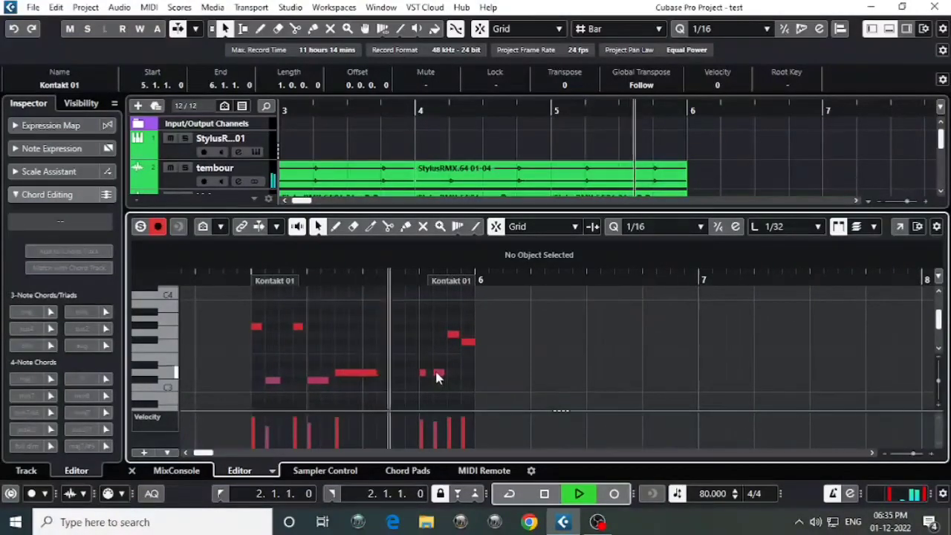
key("space")
Step: Try the low note at 5.4.2 as a D4 at 5.3.3.0 with length 0.0.2.0 and play it
left_click_drag(438, 377, 401, 333)
key("space")
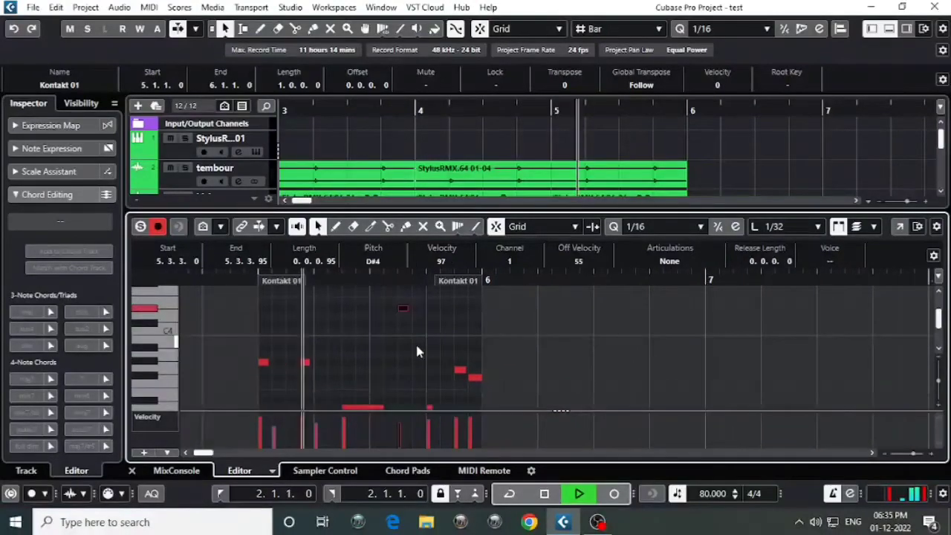
key("space")
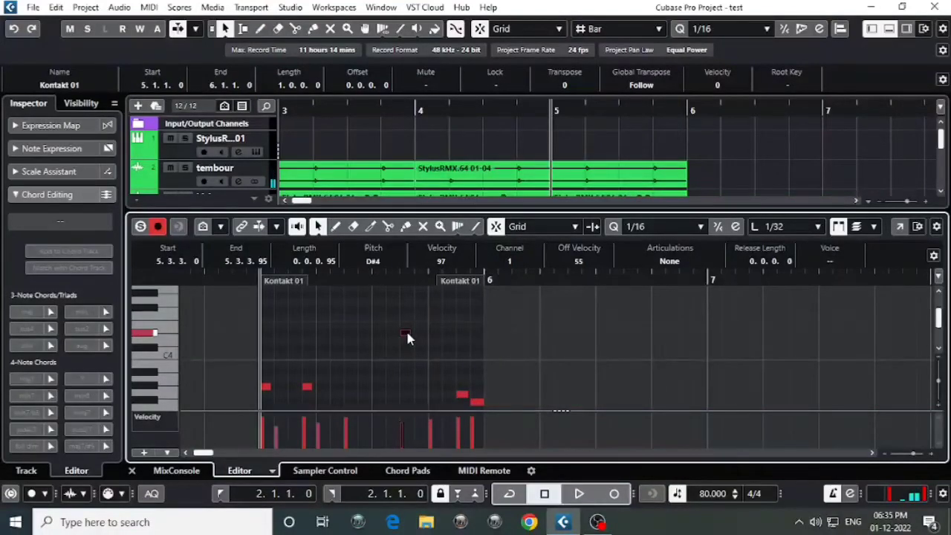
key("Down")
left_click_drag(409, 342, 427, 356)
key("space")
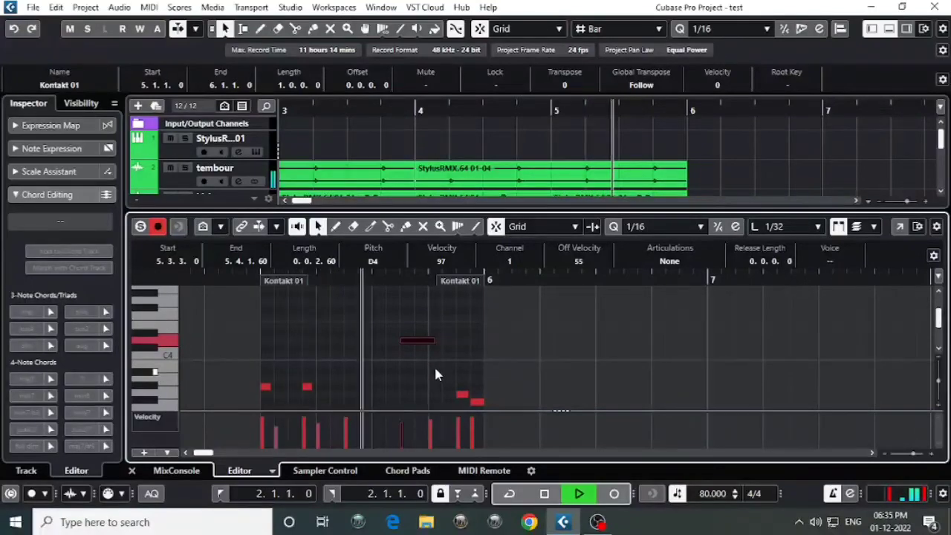
scroll(451, 379, "down", 2)
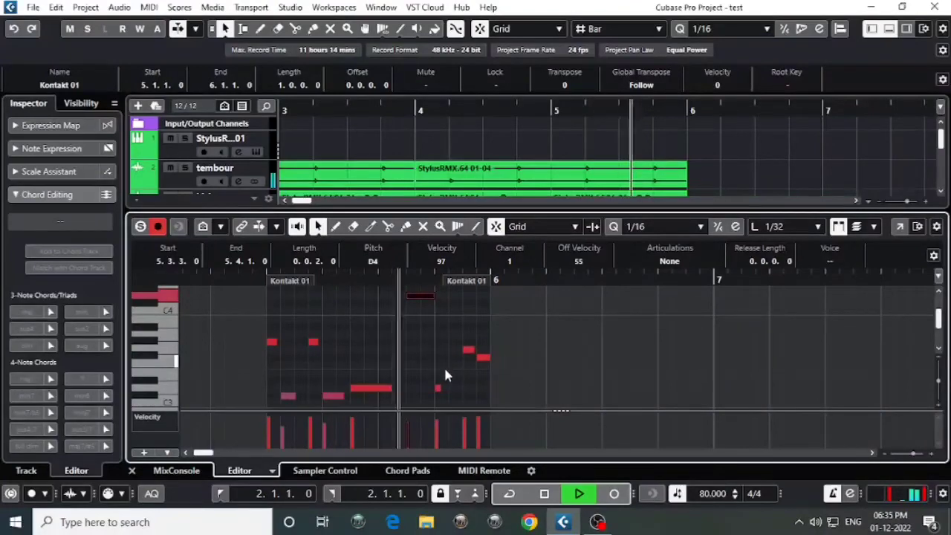
key("space")
Step: Delete the short low note at 5.4.1 and listen to the phrase
scroll(446, 375, "down", 3)
key("space")
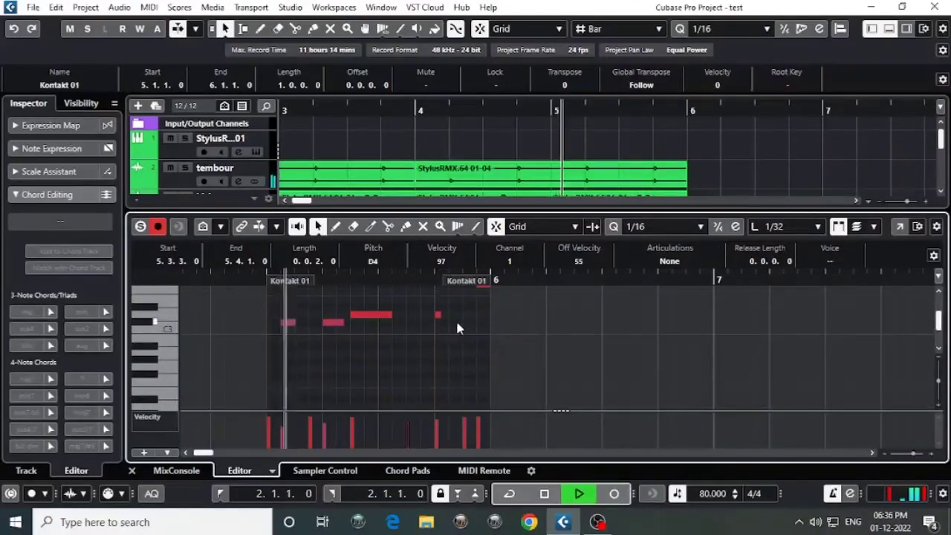
scroll(434, 338, "down", 3)
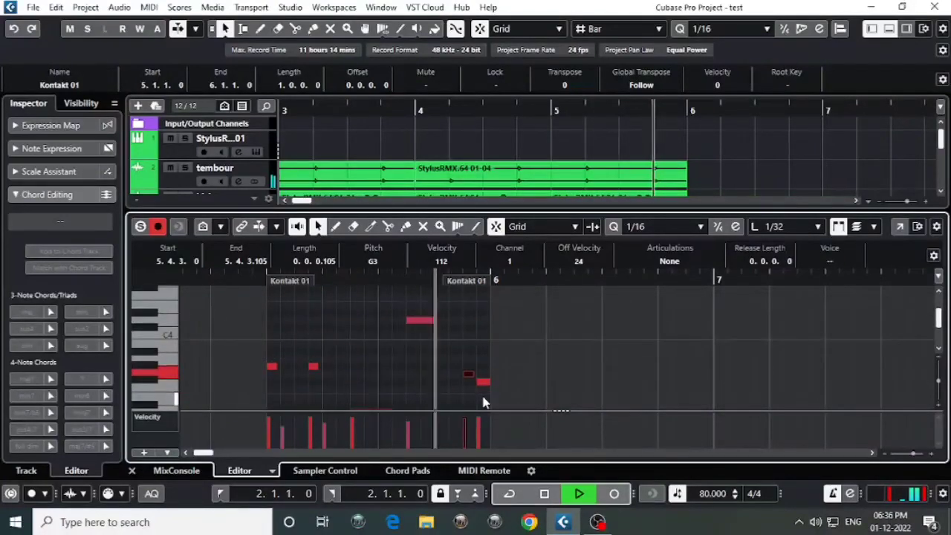
key("space")
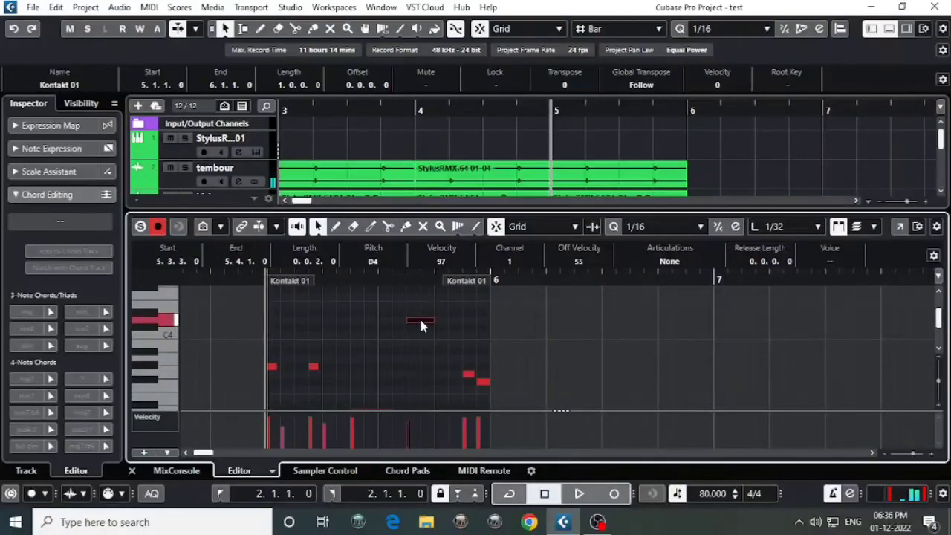
Step: Try the D4 note as C#4, play it, and move it to 5.4.1, stretched to the end of bar 5
key("Down")
key("space")
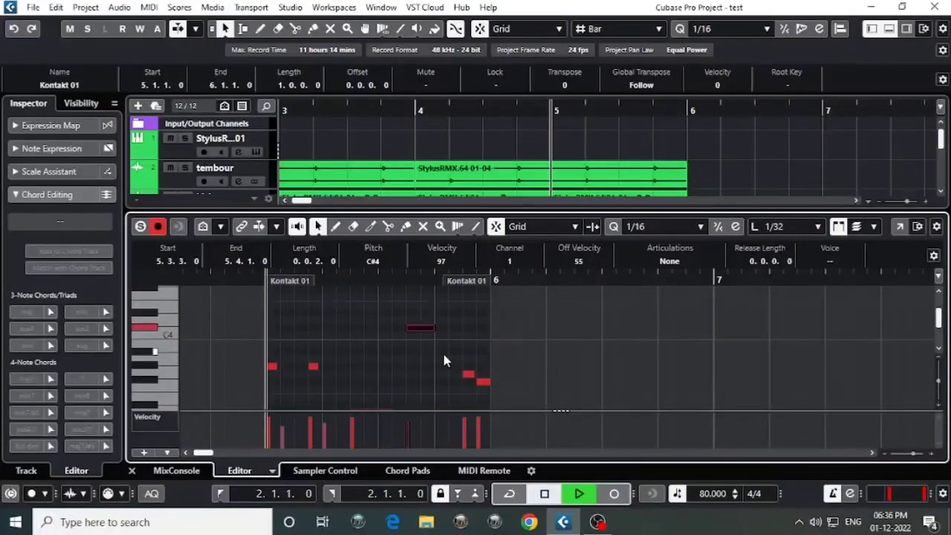
scroll(441, 369, "down", 1)
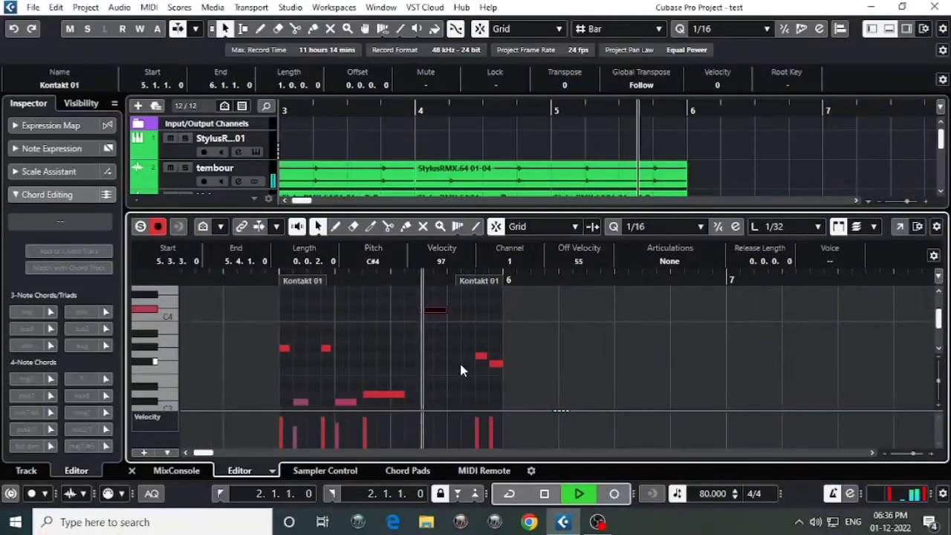
key("space")
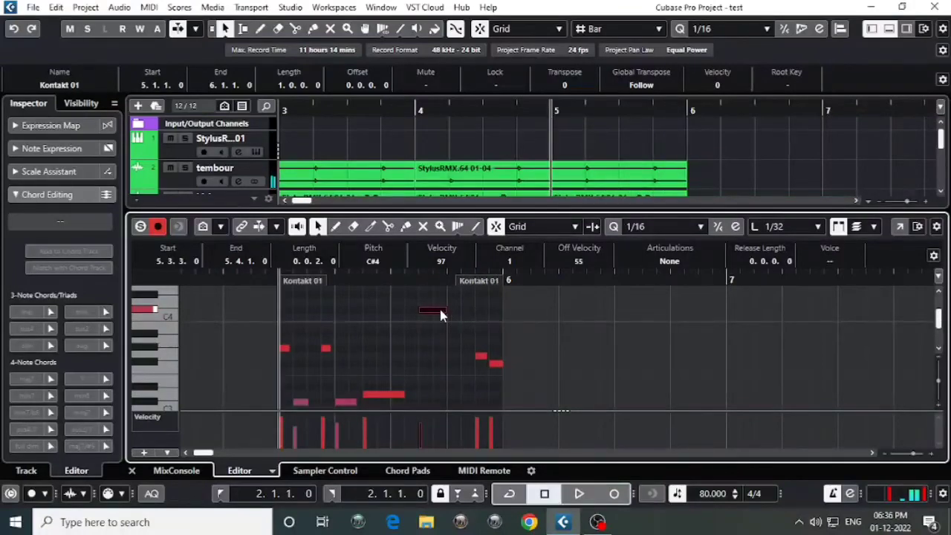
mouse_move(440, 314)
left_mouse_down()
mouse_move(494, 315)
mouse_move(447, 310)
left_mouse_up()
Step: Move the phrase's last two notes, G3 and F#3, to start at 5.3.3.0 and play them
left_click(467, 346)
left_click(484, 359)
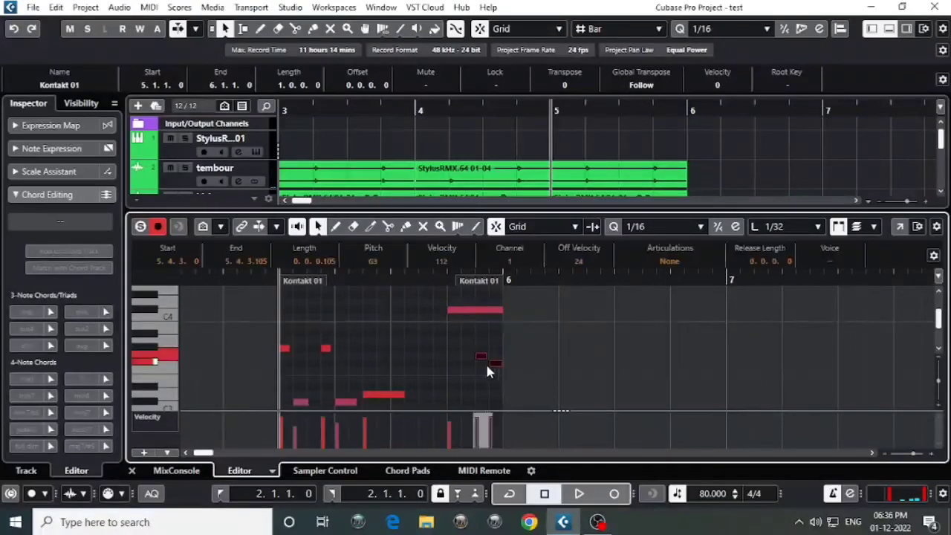
left_click_drag(476, 356, 427, 356)
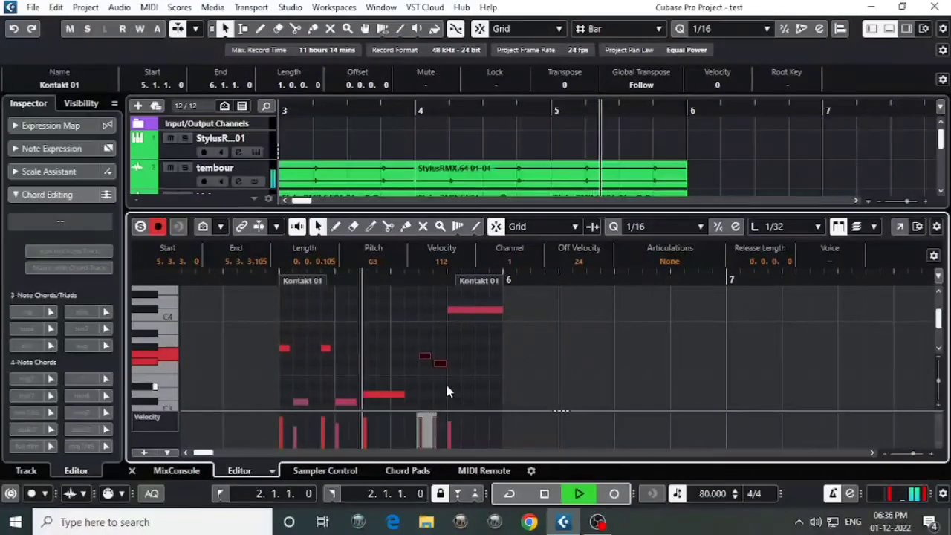
key("space")
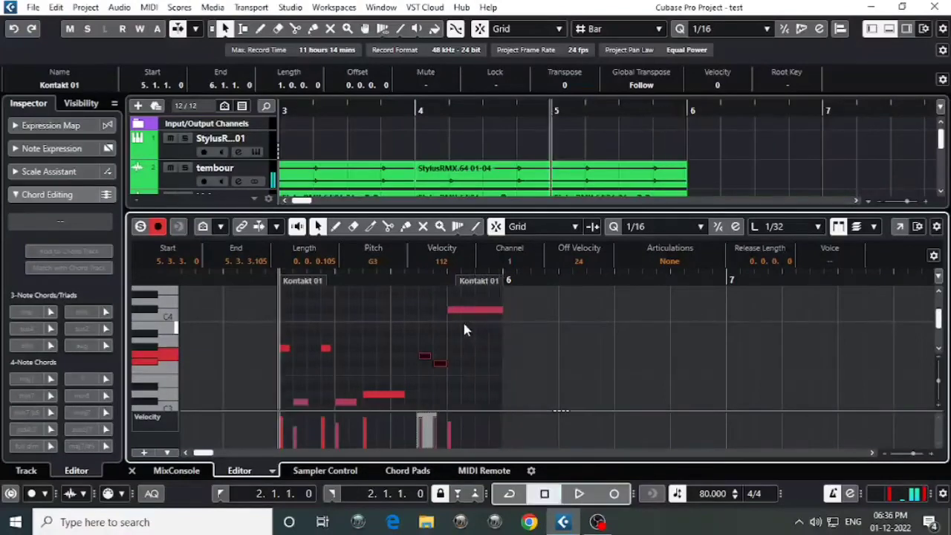
Step: Delete the long C#4 note at the end of bar 5 and play the phrase
left_click(452, 303)
double_click(461, 310)
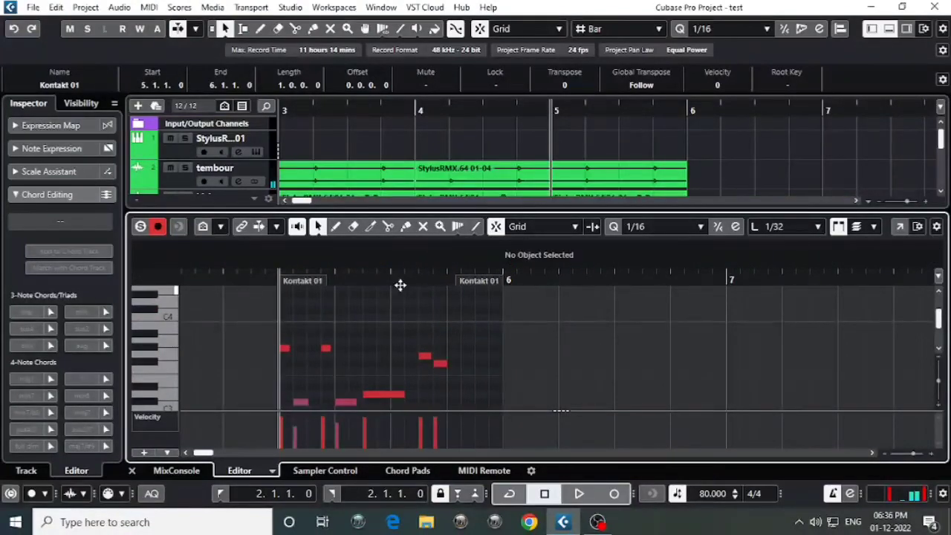
key("space")
key("space")
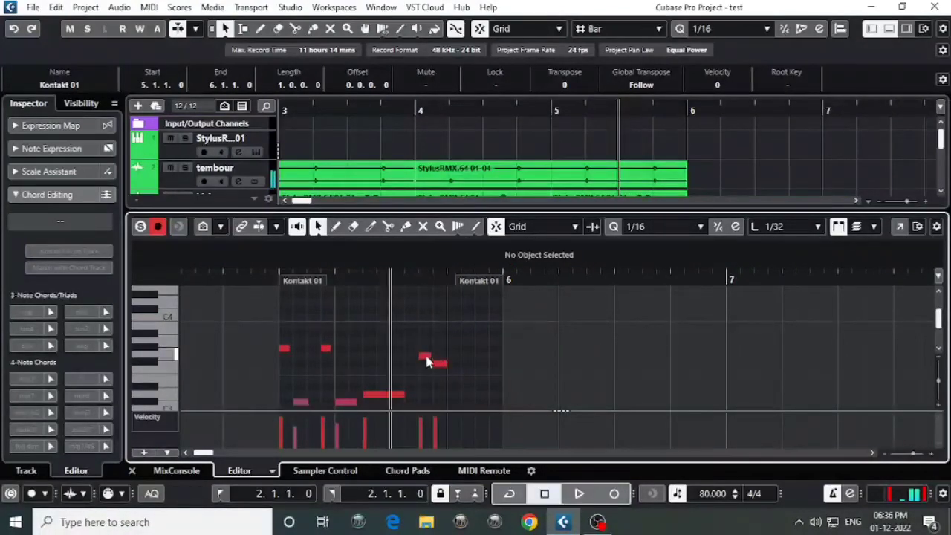
Step: Extend the ending with copied notes E3 at 5.4.1, F#3 at 5.4.2 and G#3 at 5.4.3.0, and play the phrase
left_click(425, 356)
left_click_drag(440, 364, 480, 355)
key("space")
key("space")
key("space")
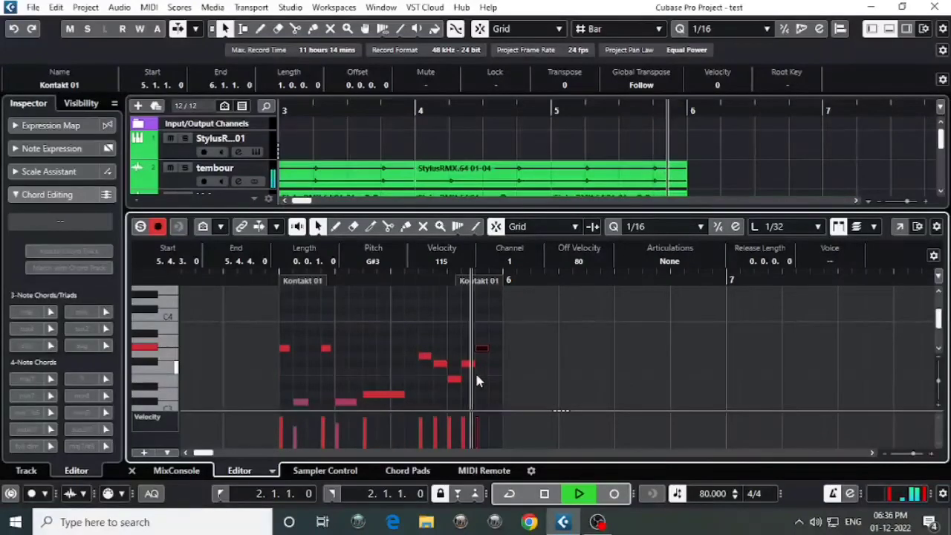
key("space")
key("space")
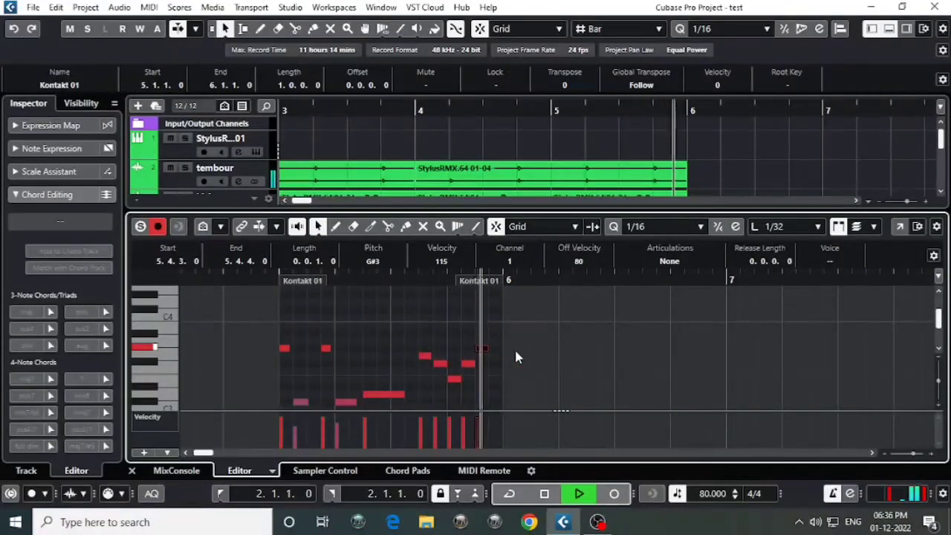
key("space")
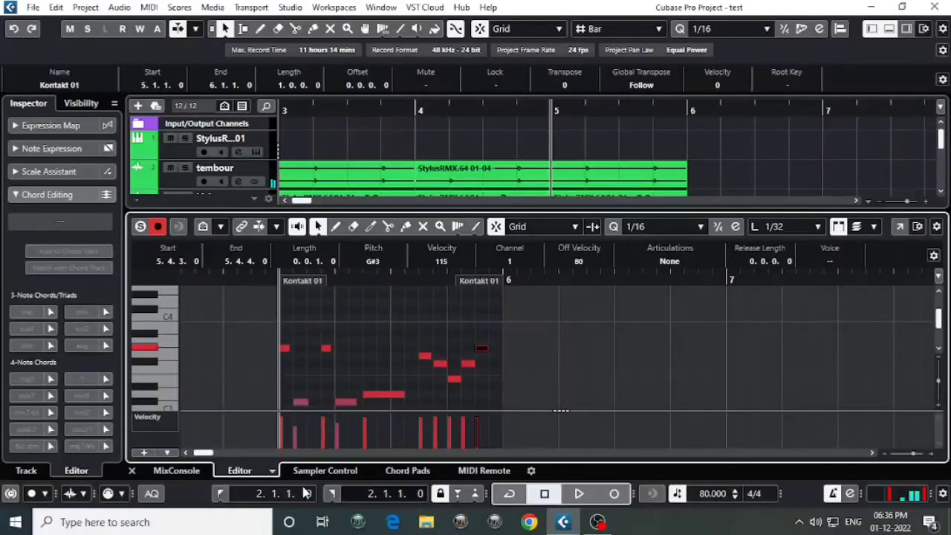
Step: Close the note editor and open the GA ONE Library from the media browser's Loops & Samples
left_click(132, 472)
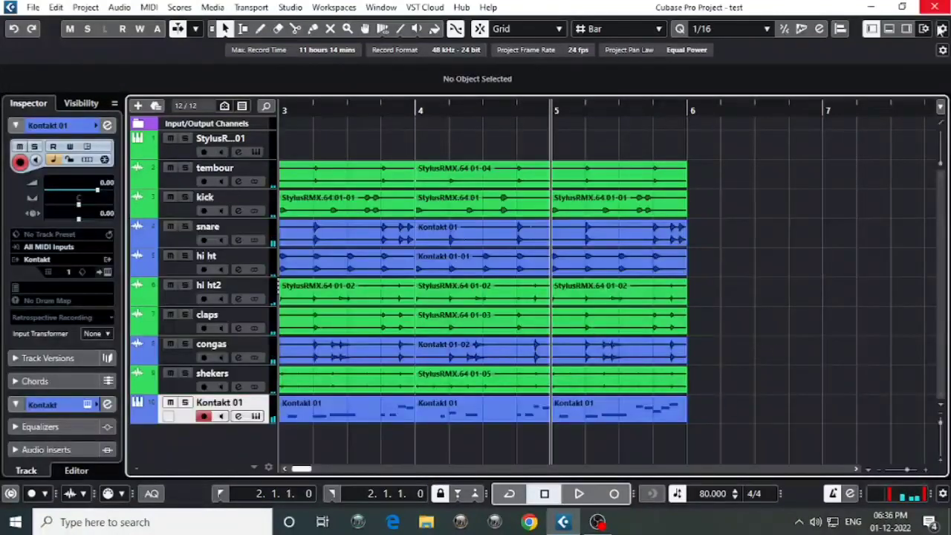
left_click(906, 29)
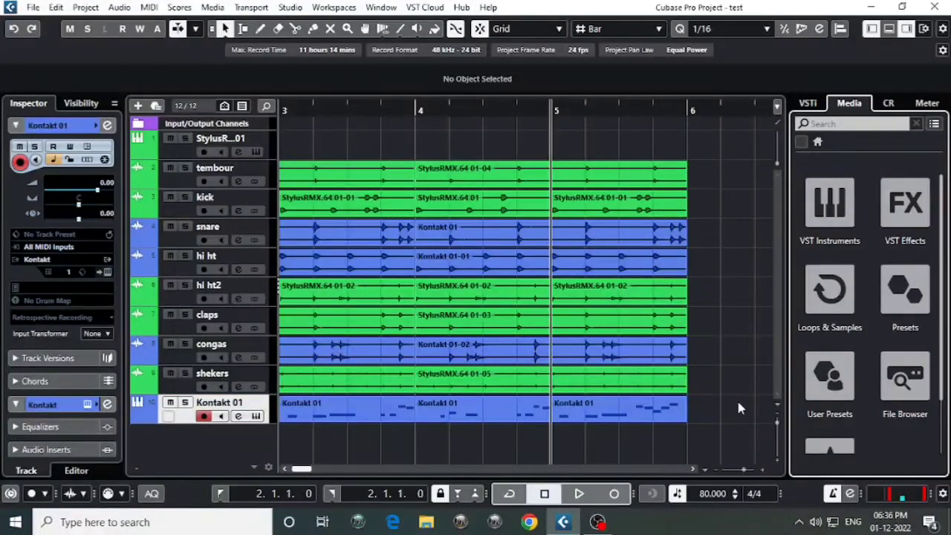
left_click(829, 311)
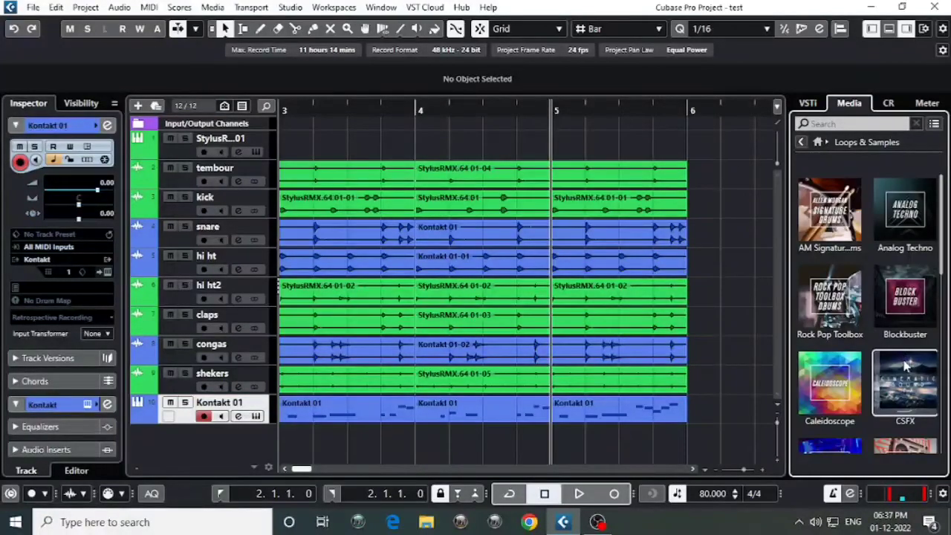
scroll(916, 342, "down", 3)
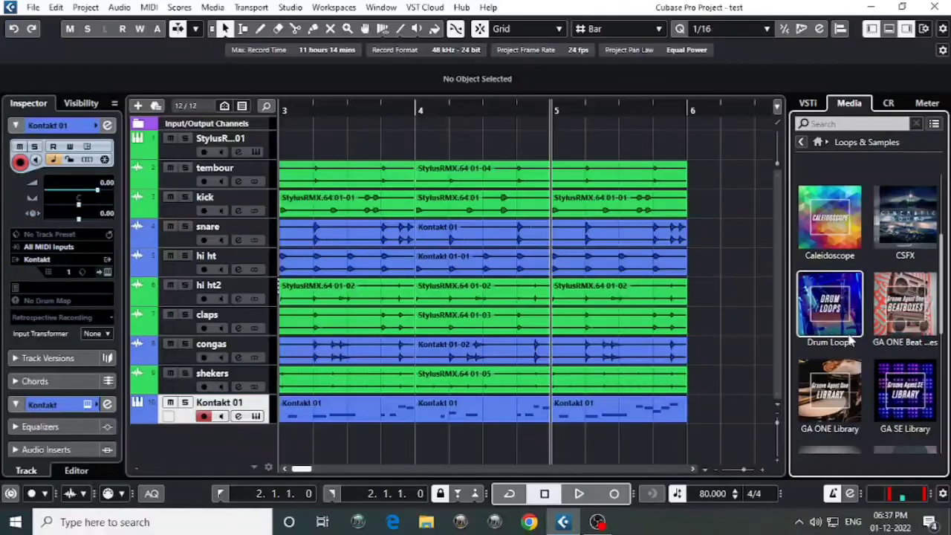
left_click(883, 343)
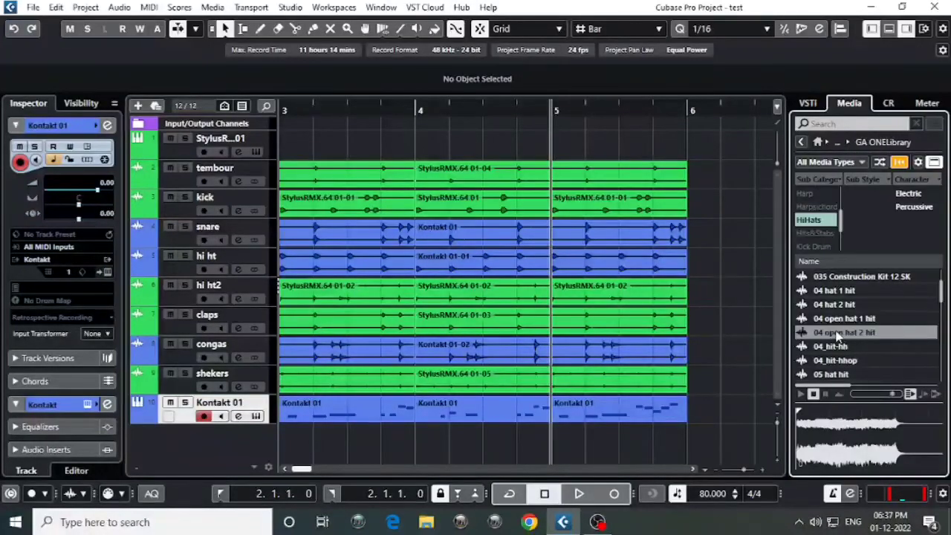
Step: Filter the GA ONE Library samples to the Cymbals sub category
scroll(843, 339, "up", 2)
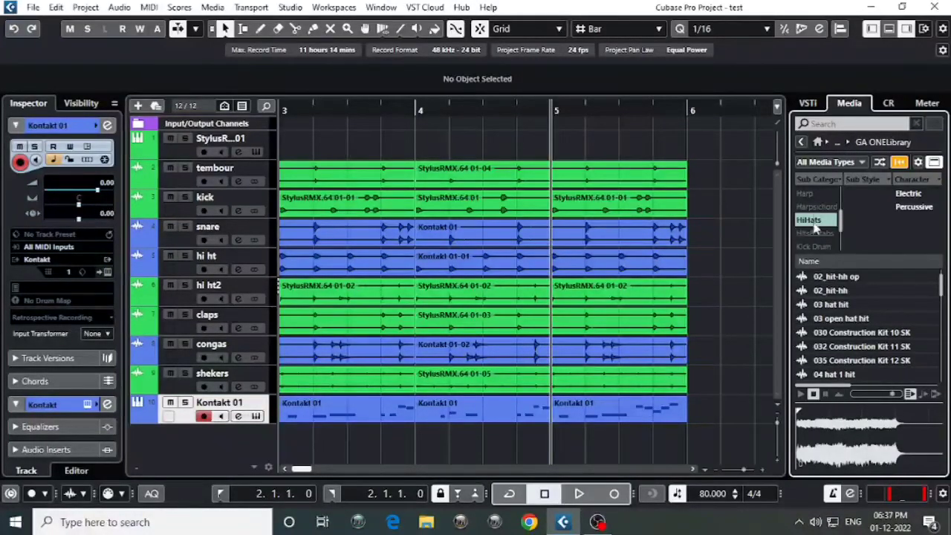
scroll(814, 234, "up", 2)
scroll(812, 223, "down", 1)
left_click(811, 220)
Step: Audition the crash, ride and cymbal samples, including 121 Crash SK, hardkit_crash2 and 01 cymbals hit
left_click(872, 318)
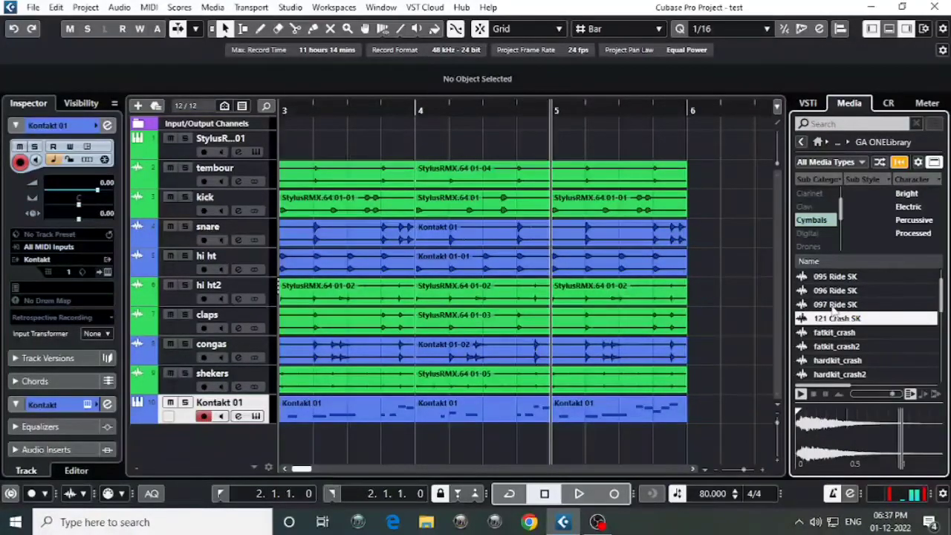
left_click(834, 333)
left_click(837, 360)
left_click(843, 374)
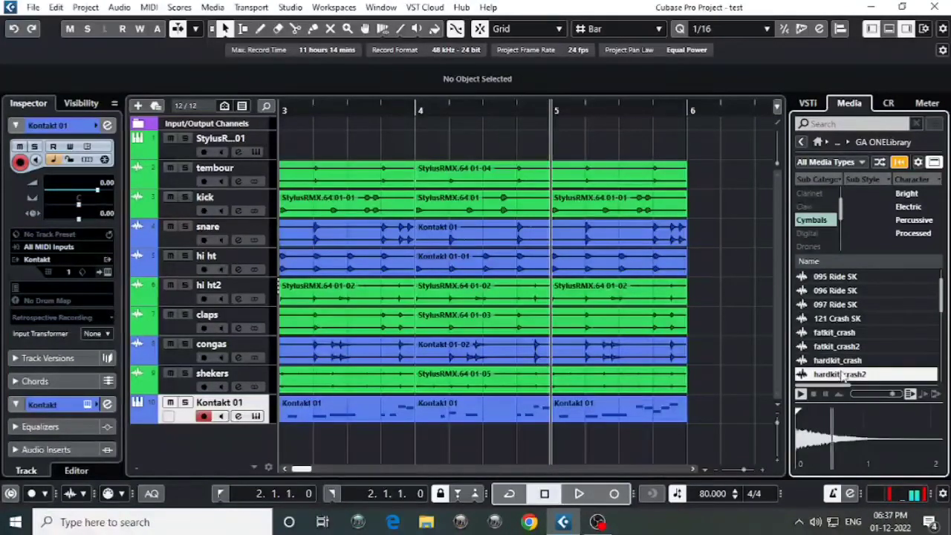
left_click(835, 320)
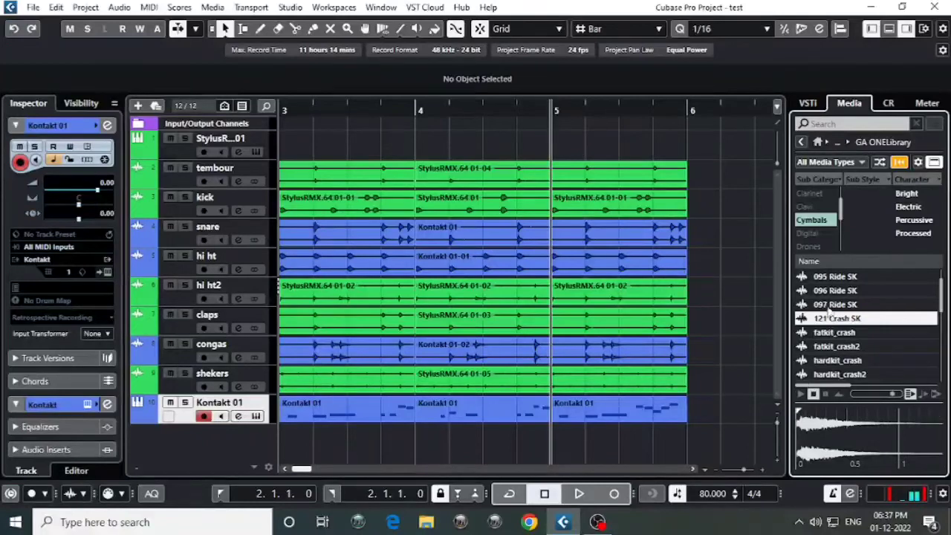
left_click(826, 306)
scroll(823, 305, "up", 1)
left_click(838, 278)
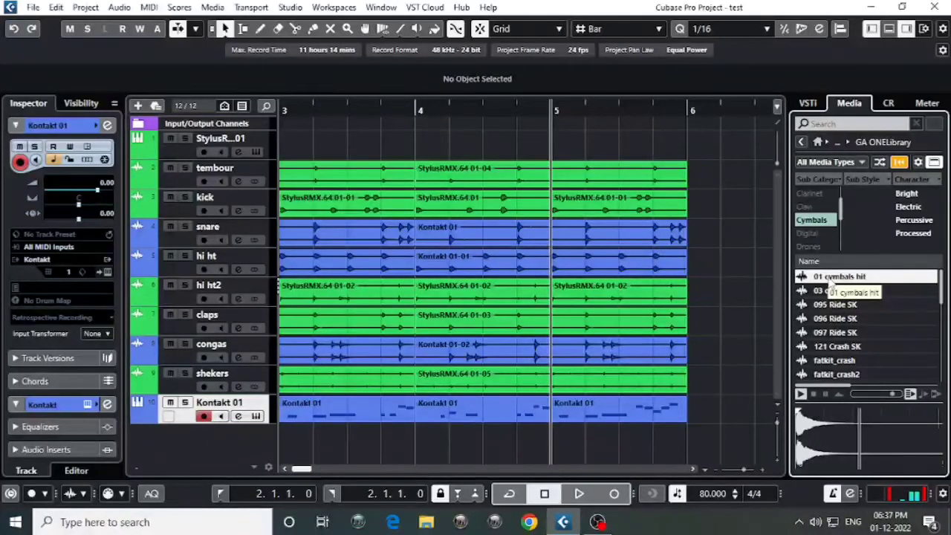
Step: Add the 01 cymbals hit sample on a new track below Kontakt 01, starting at 6.1.1.0
left_click_drag(786, 296, 240, 432)
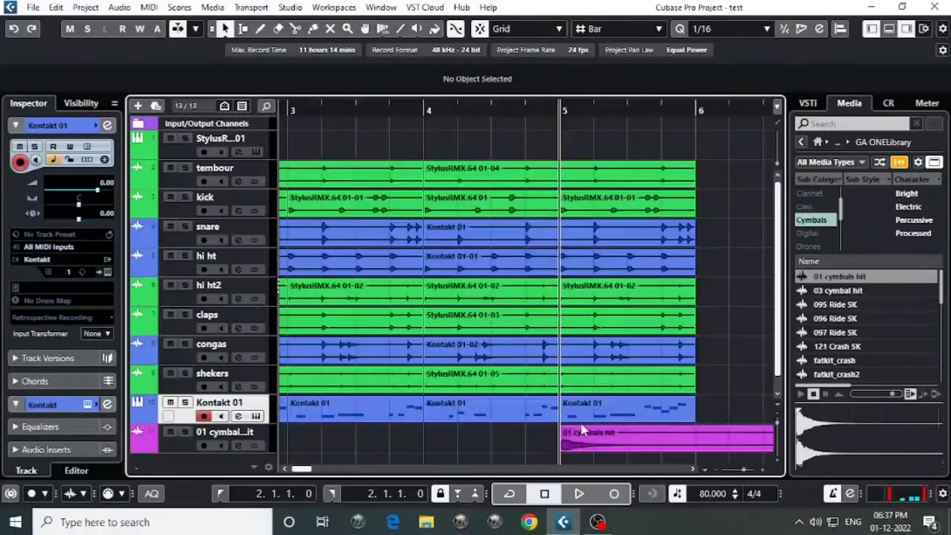
left_click_drag(535, 418, 674, 402)
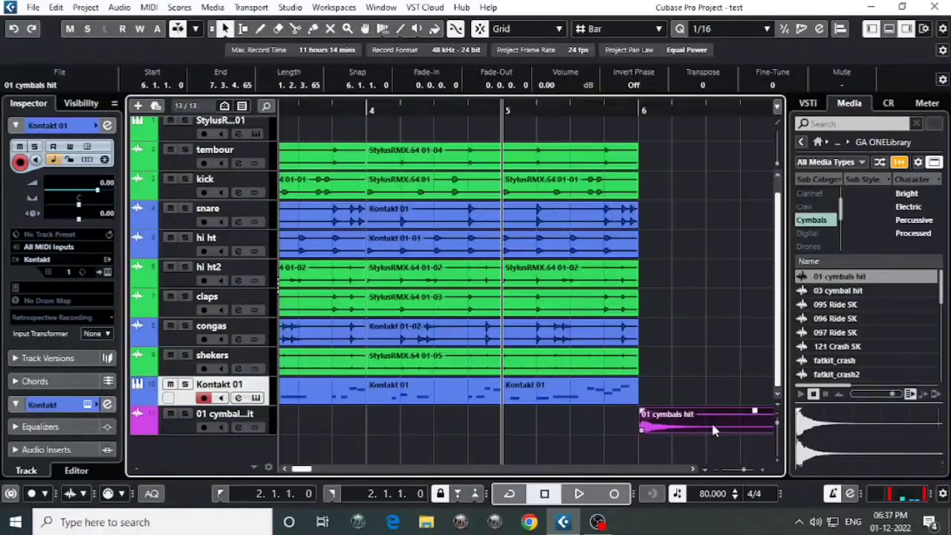
scroll(631, 420, "right", 2)
scroll(550, 408, "up", 1)
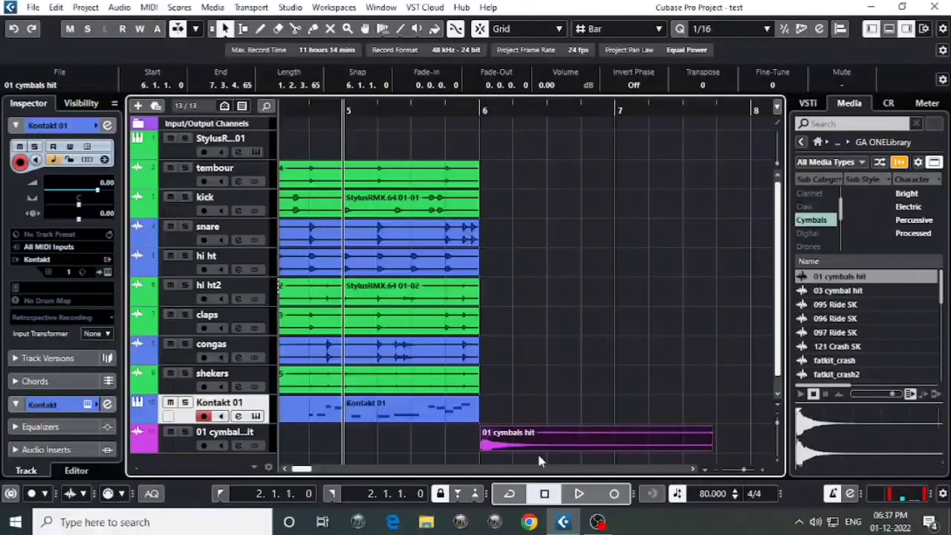
Step: Set the grid type to Beat, trim the cymbal hit to two beats and give it a fade-out of about 0.0.3.104
left_click(615, 30)
left_click(602, 62)
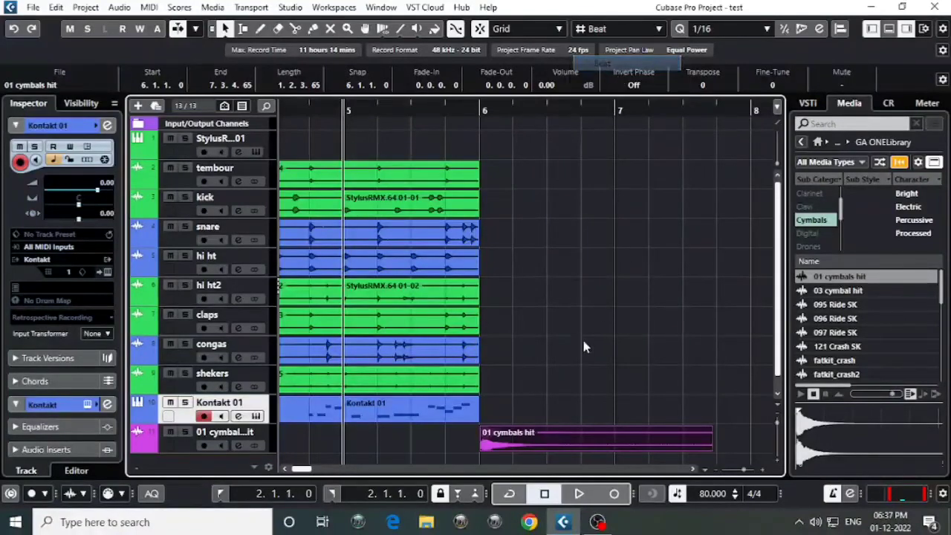
left_click(543, 444, "alt")
key("Delete")
left_click(536, 438)
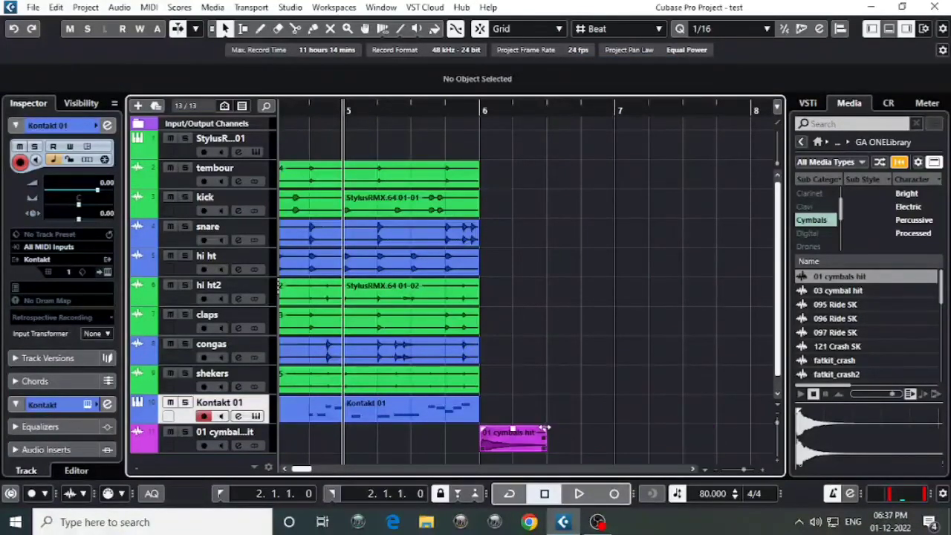
left_click_drag(546, 428, 514, 428)
scroll(540, 394, "down", 1)
scroll(650, 292, "left", 3)
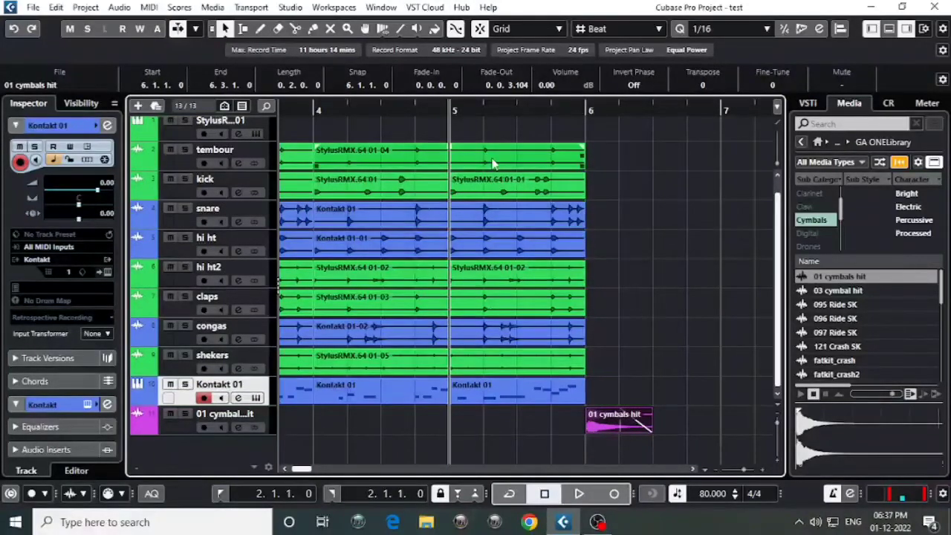
Step: Copy the bar 4 kick event to the start of bar 6 and cut the copy down to its first beat
left_click(520, 160)
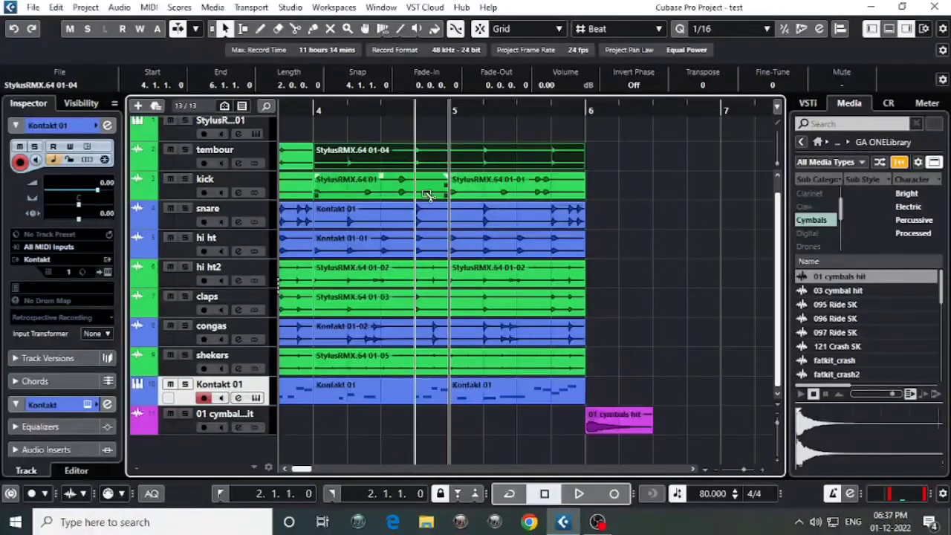
left_click(346, 195)
left_click_drag(346, 195, 701, 218)
left_click(654, 186, "alt")
left_click(619, 186, "alt")
key("Delete")
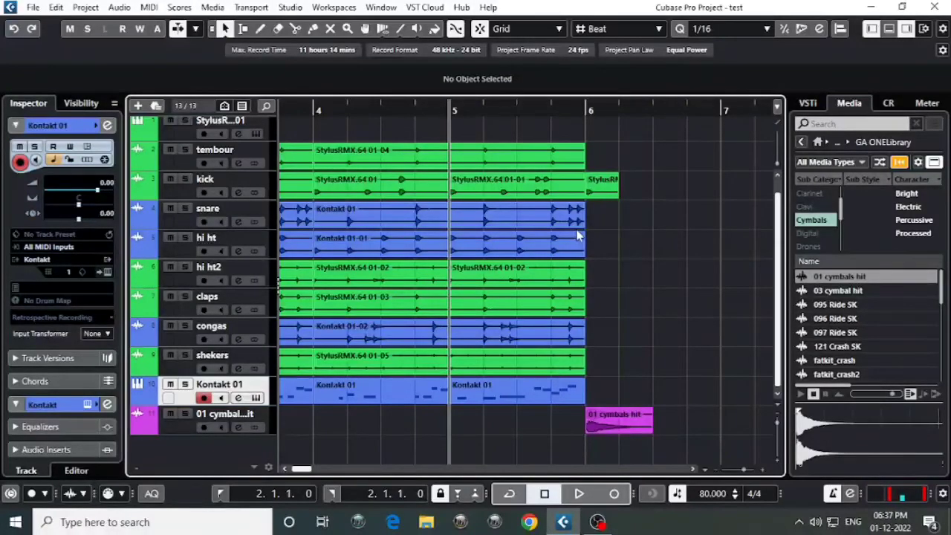
Step: Render all four Kontakt 01 MIDI parts in place with the current settings
scroll(621, 312, "down", 3)
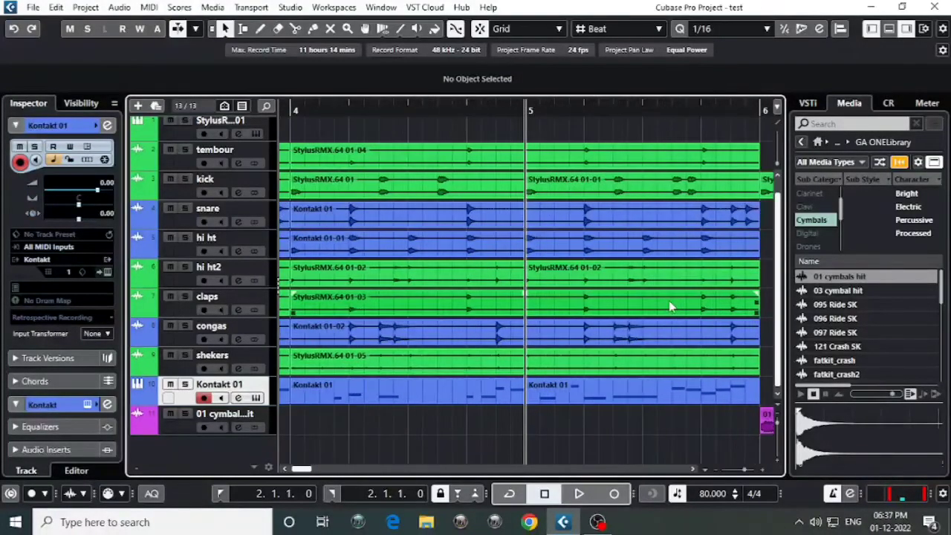
scroll(703, 290, "down", 3)
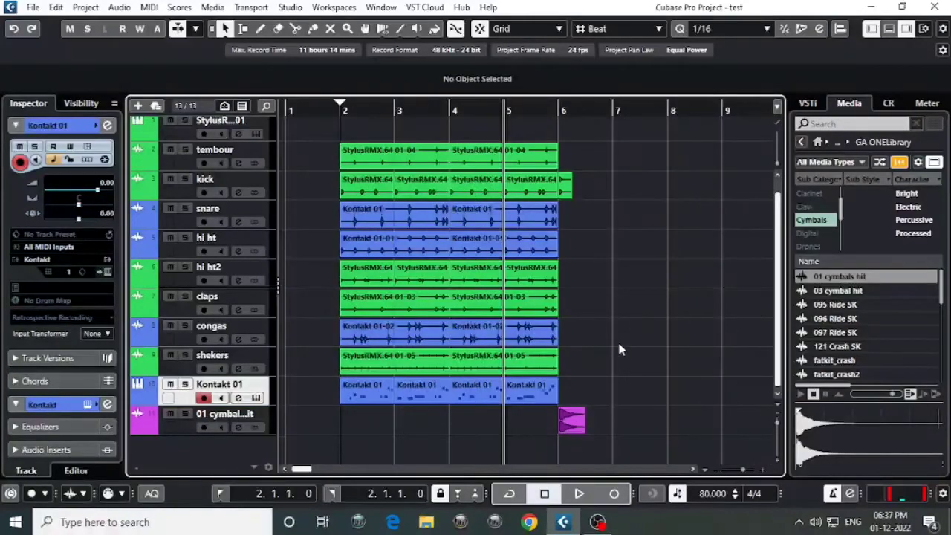
scroll(618, 342, "up", 2)
left_click_drag(387, 403, 342, 388)
left_click(659, 390)
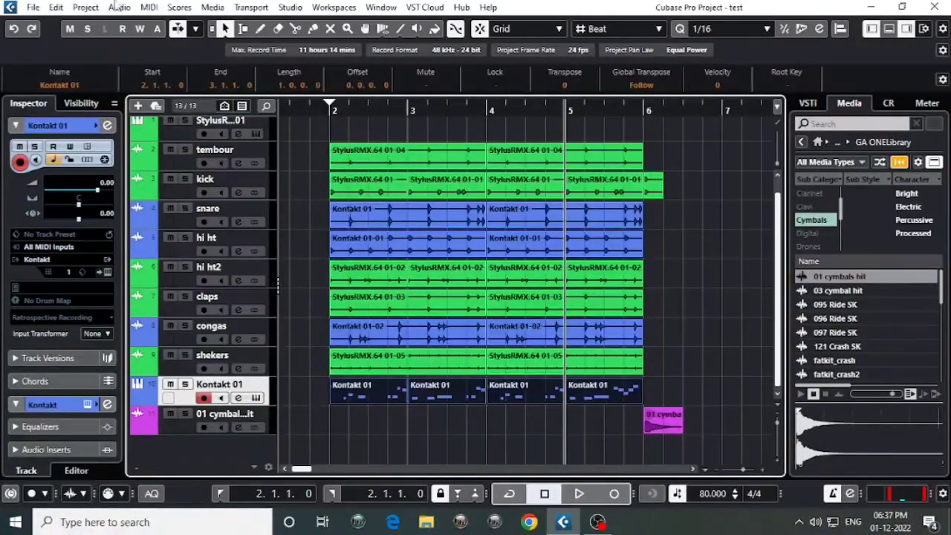
left_click(57, 9)
mouse_move(267, 152)
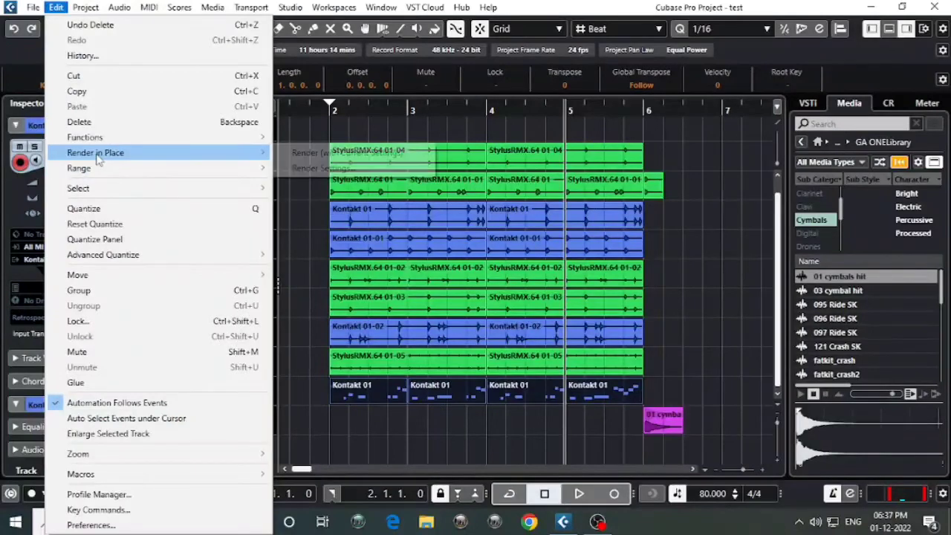
left_click(343, 154)
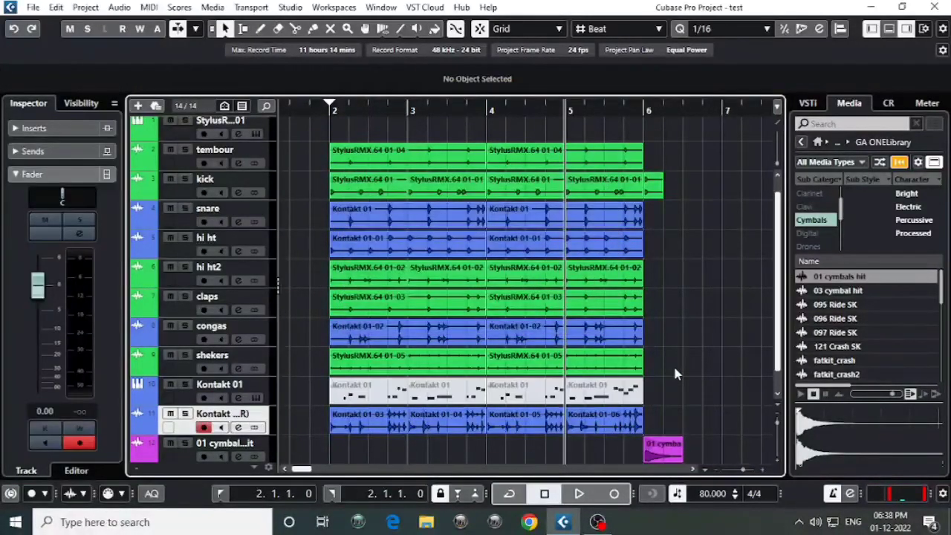
Step: Delete the original Kontakt 01 MIDI parts and move their track below the cymbal track
scroll(317, 388, "left", 2)
key("Delete")
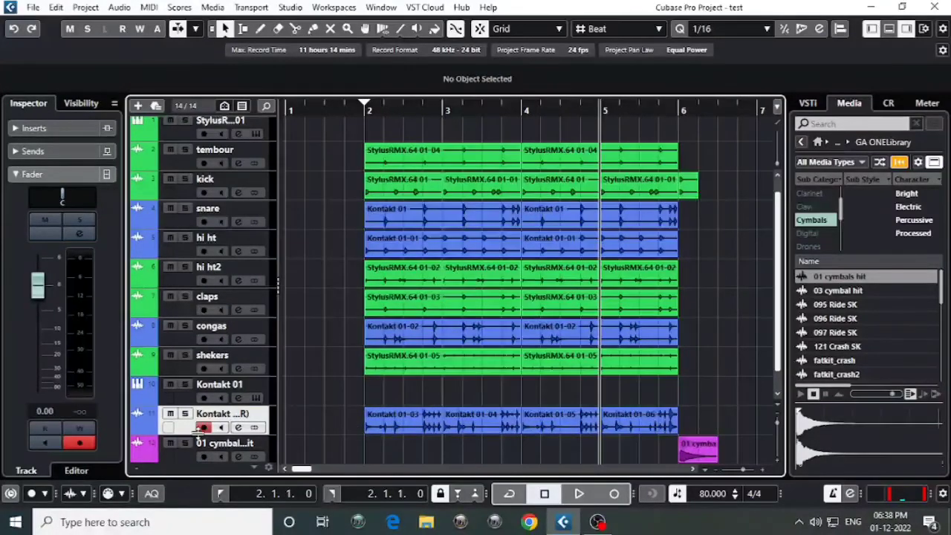
scroll(267, 369, "down", 1)
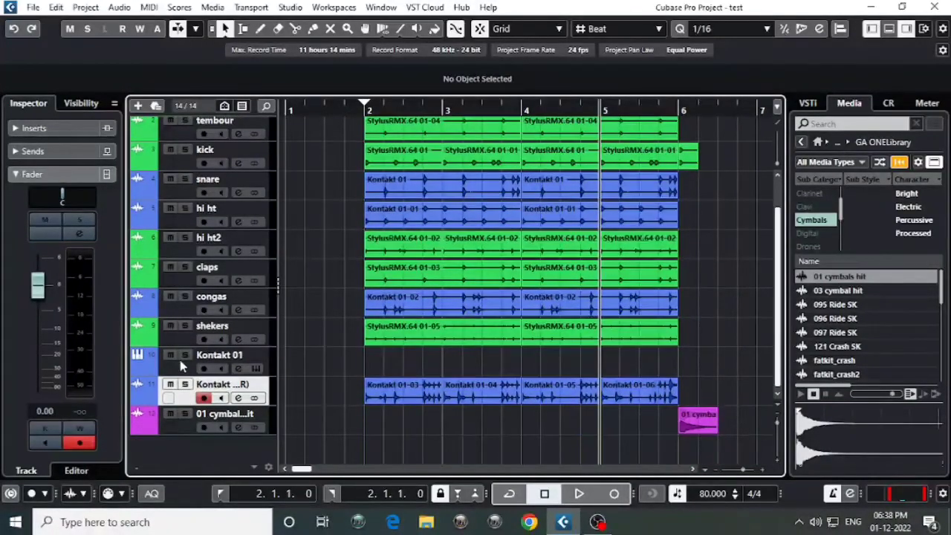
left_click(185, 355)
left_click_drag(186, 373, 209, 429)
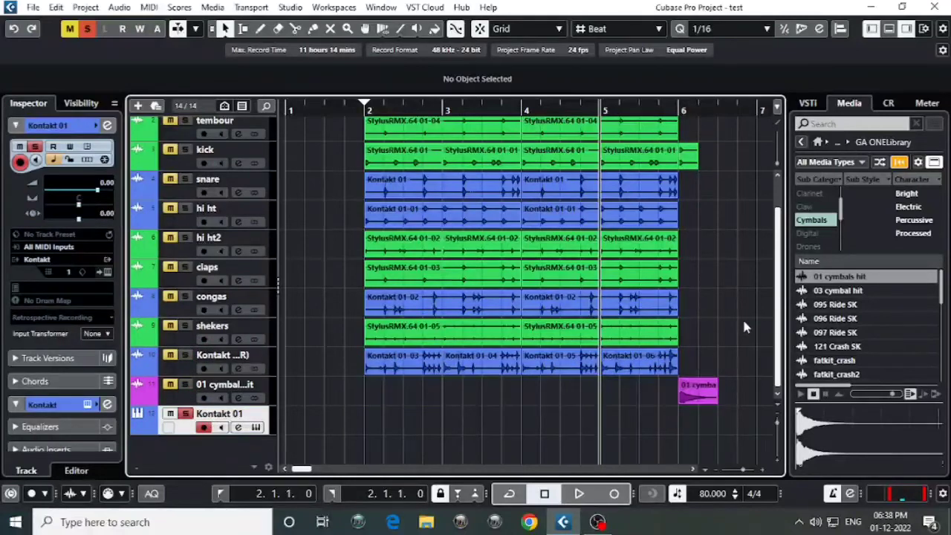
scroll(744, 323, "right", 2)
left_click(185, 413)
Step: Lower the cymbal track's volume to -14.4 dB while playing the ending, and hide the media browser
left_click(179, 398)
key("space")
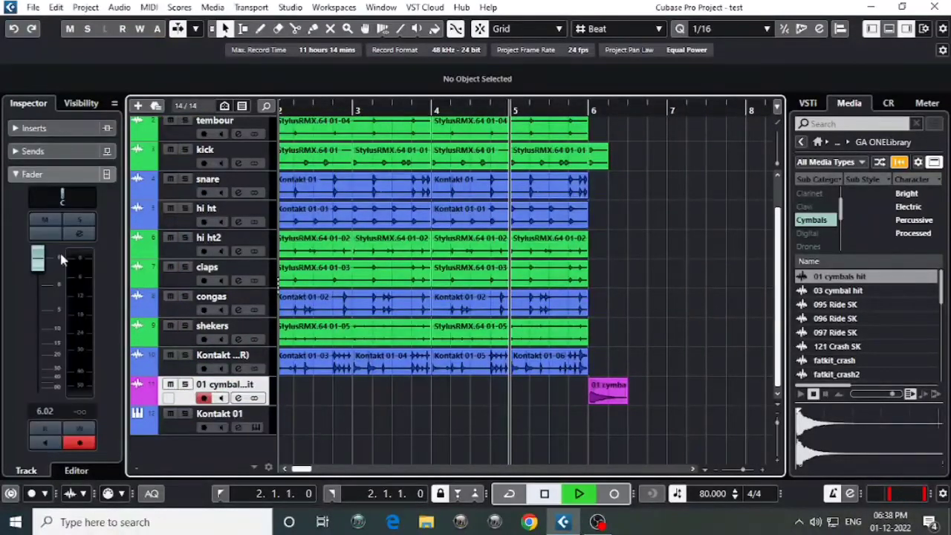
left_click_drag(37, 267, 40, 358)
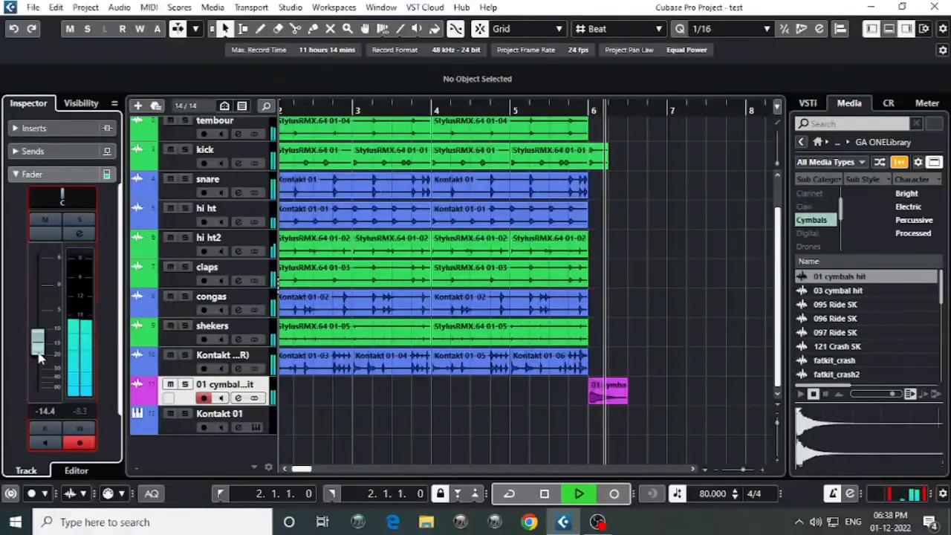
key("space")
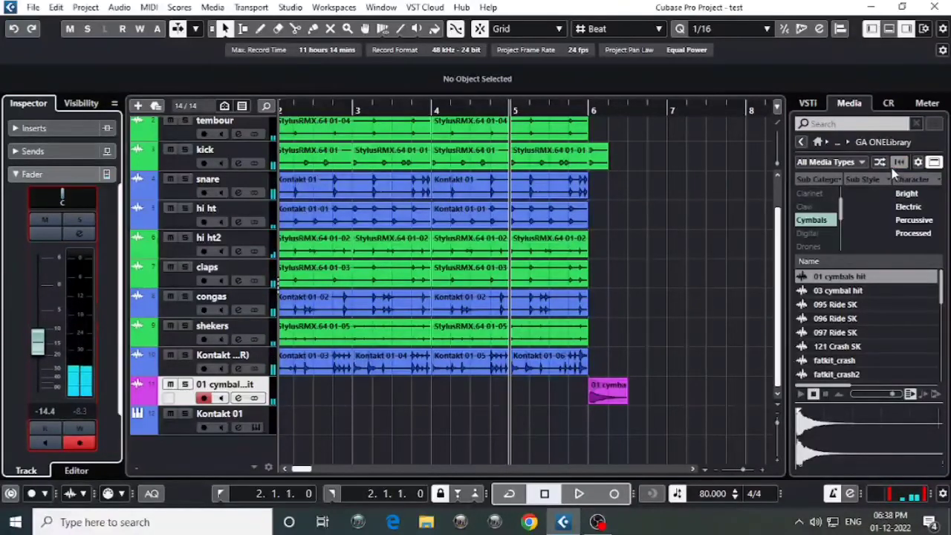
left_click(908, 30)
scroll(798, 252, "left", 3)
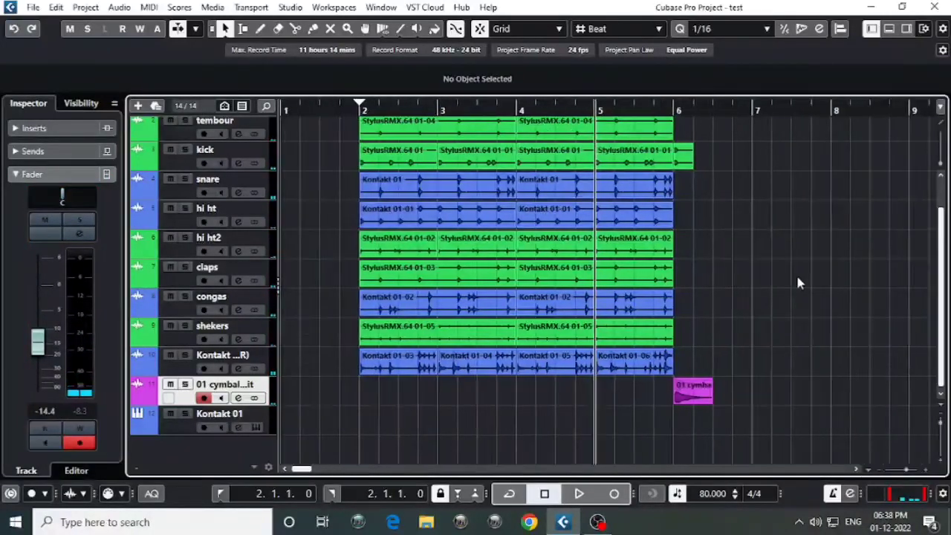
scroll(635, 214, "up", 2)
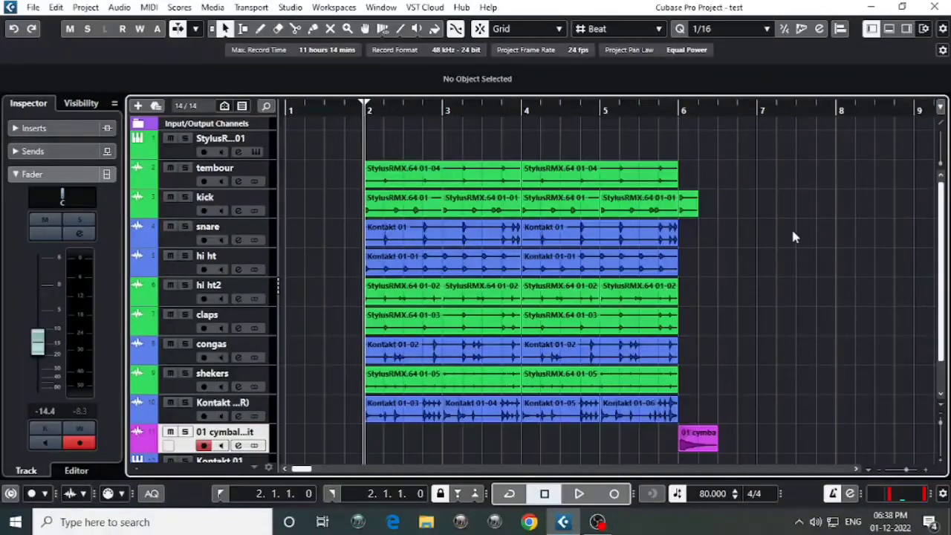
Step: Expand the Input/Output Channels folder and select the Stereo Out channel to show its insert slots
scroll(792, 236, "down", 1)
scroll(799, 223, "up", 1)
left_click(185, 159)
scroll(193, 158, "up", 1)
left_click(228, 152)
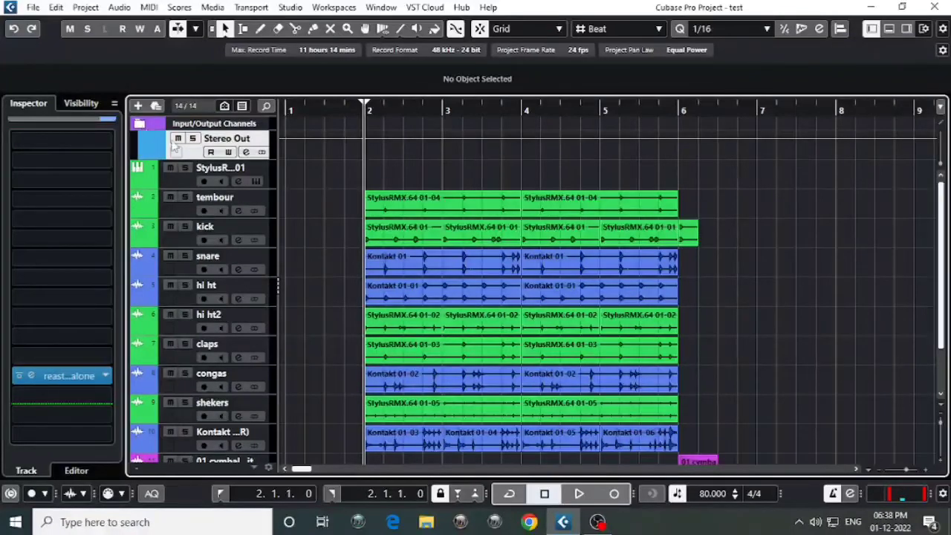
scroll(173, 147, "down", 1)
scroll(635, 227, "down", 2)
scroll(630, 227, "up", 2)
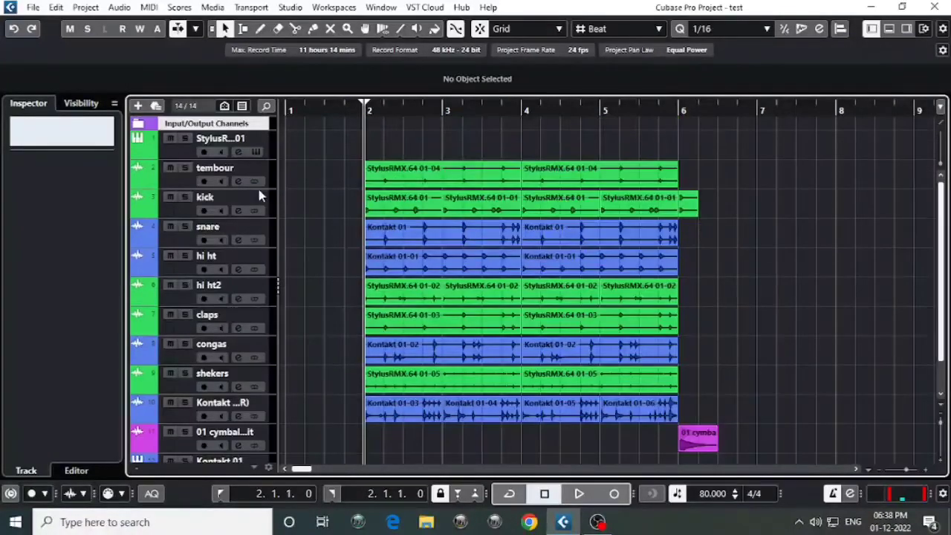
left_click(139, 124)
left_click(181, 138)
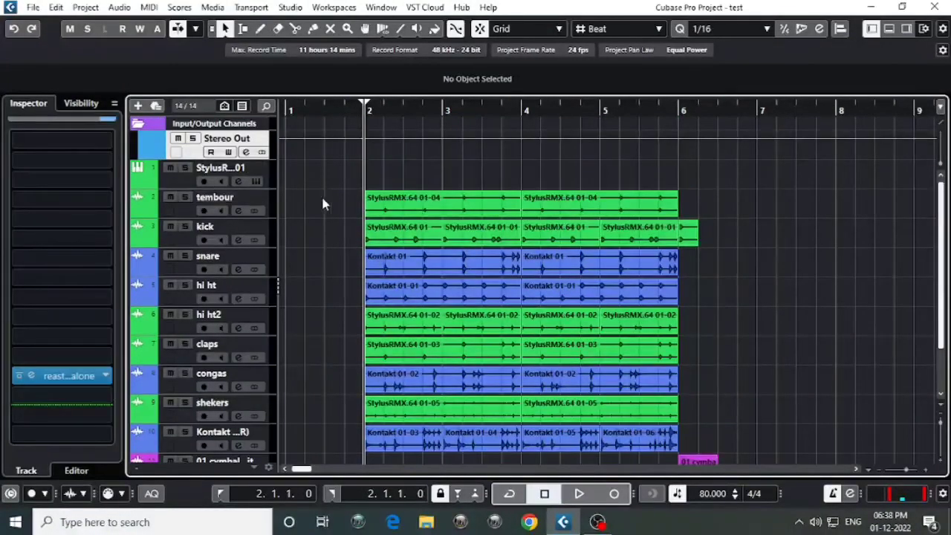
Step: Load the SSLComp Stereo dynamics plug-in into the first insert slot of the Stereo Out channel
left_click(84, 146)
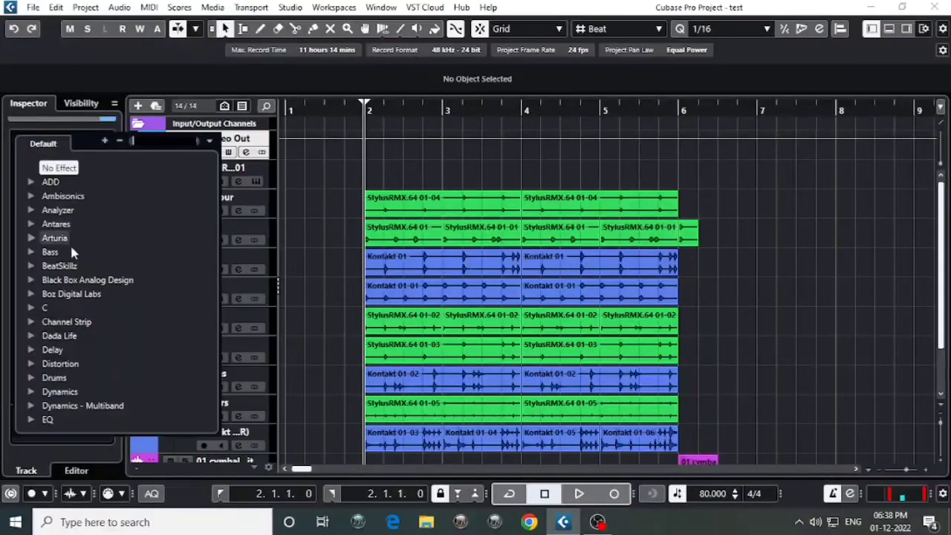
scroll(54, 327, "down", 4)
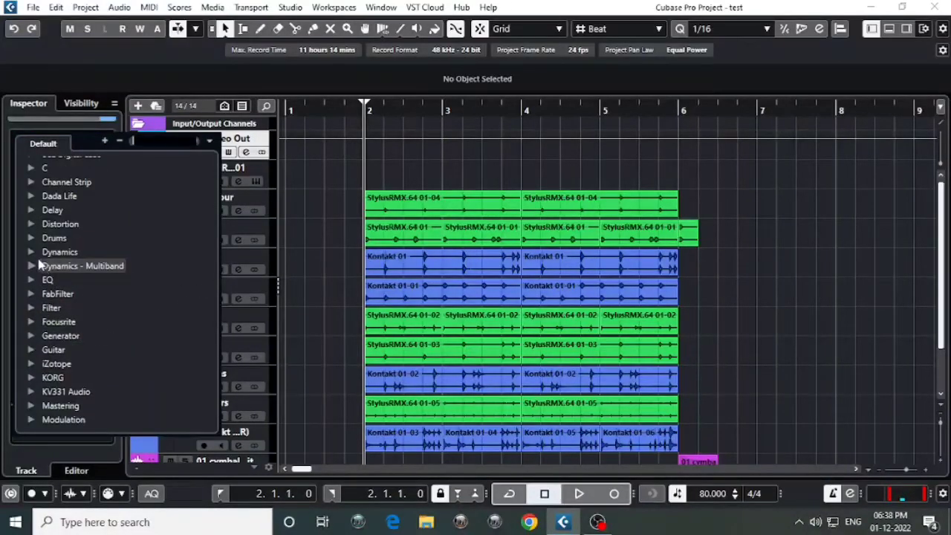
left_click(41, 253)
scroll(122, 268, "down", 7)
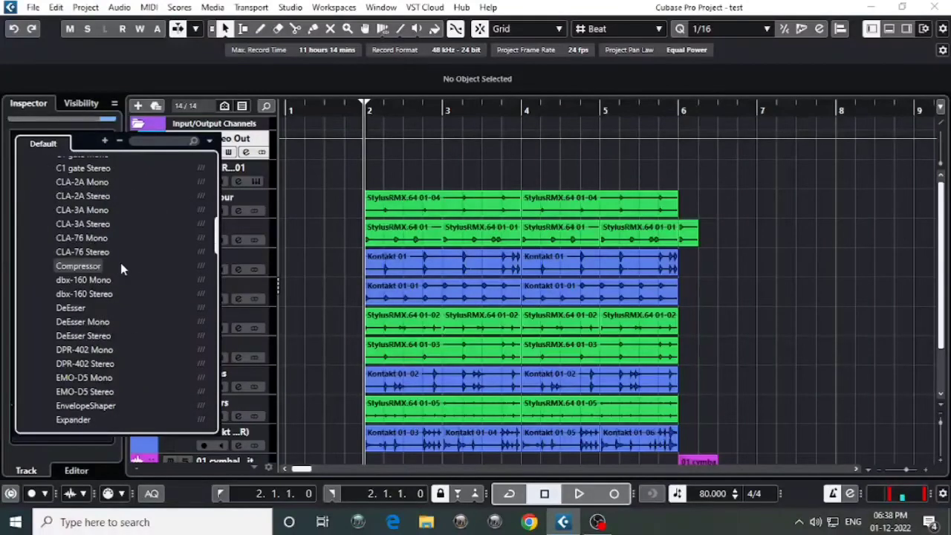
scroll(122, 269, "down", 5)
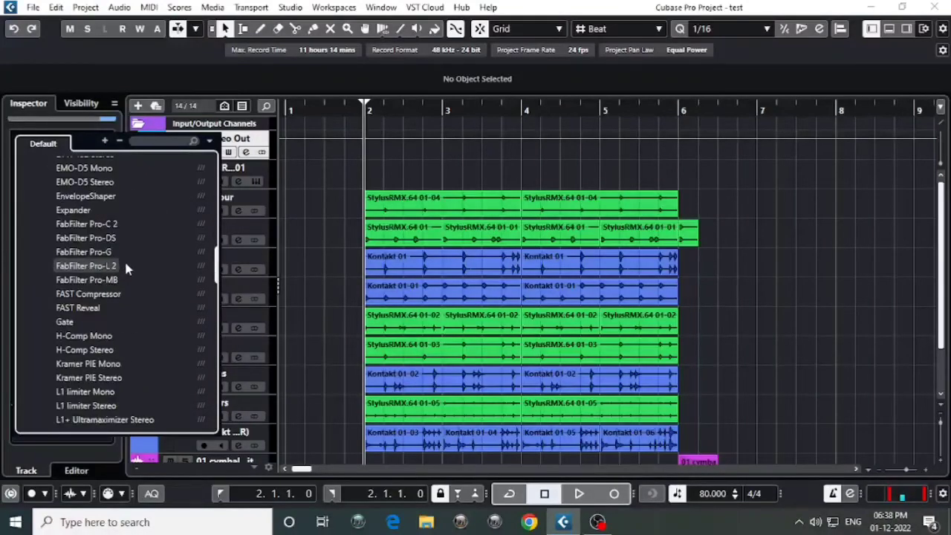
scroll(122, 268, "down", 2)
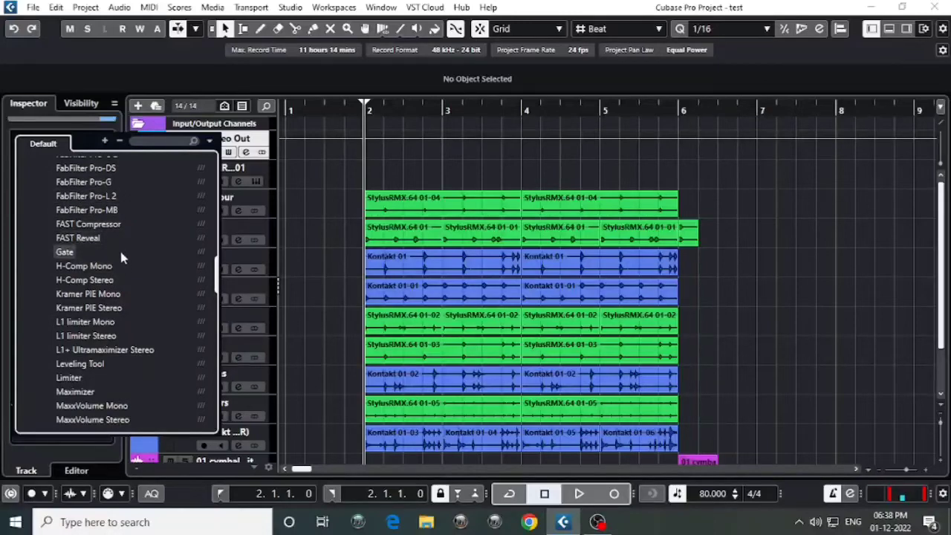
scroll(130, 267, "down", 3)
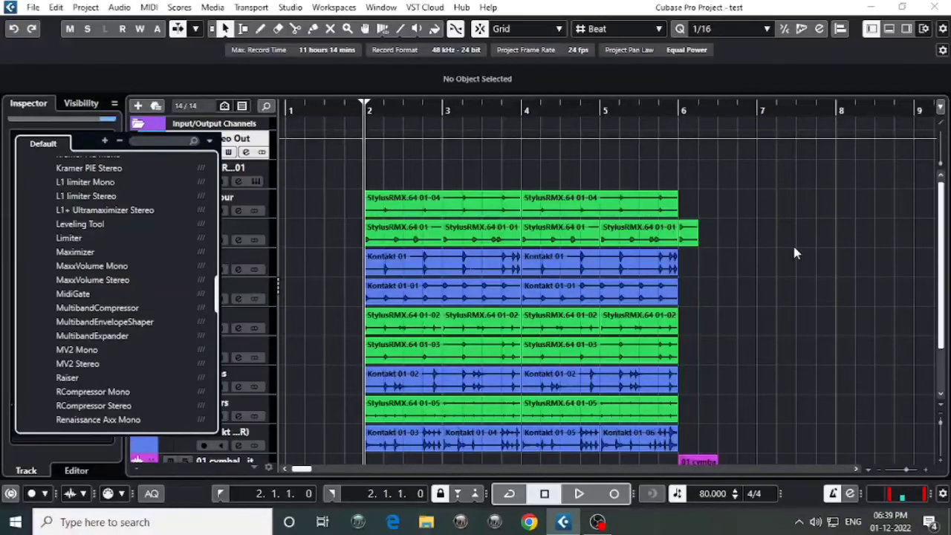
scroll(75, 322, "down", 5)
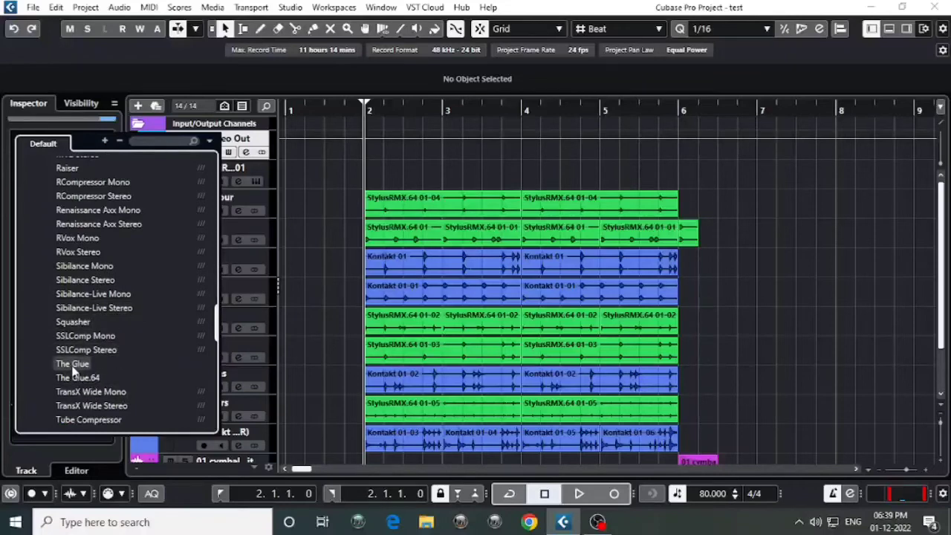
scroll(95, 335, "down", 5)
scroll(95, 335, "up", 5)
left_click(73, 350)
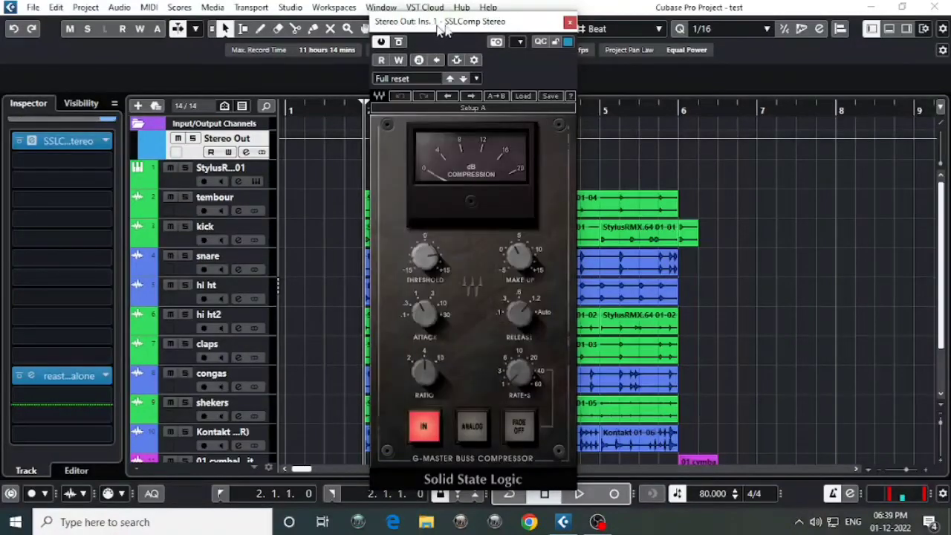
Step: Raise the SSL compressor's threshold, lengthen its attack and set the release to Auto while playing the loop
left_click_drag(443, 28, 627, 17)
mouse_move(609, 265)
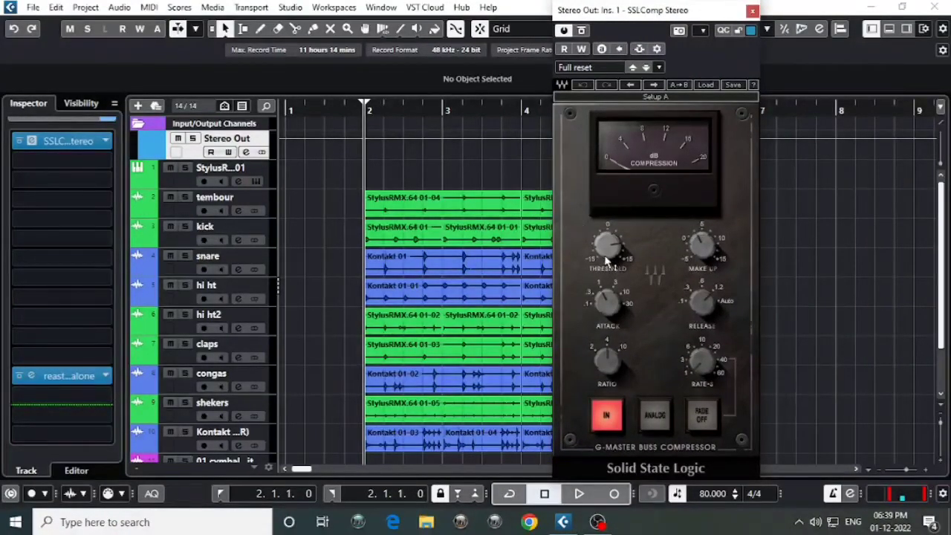
left_click_drag(609, 256, 609, 247)
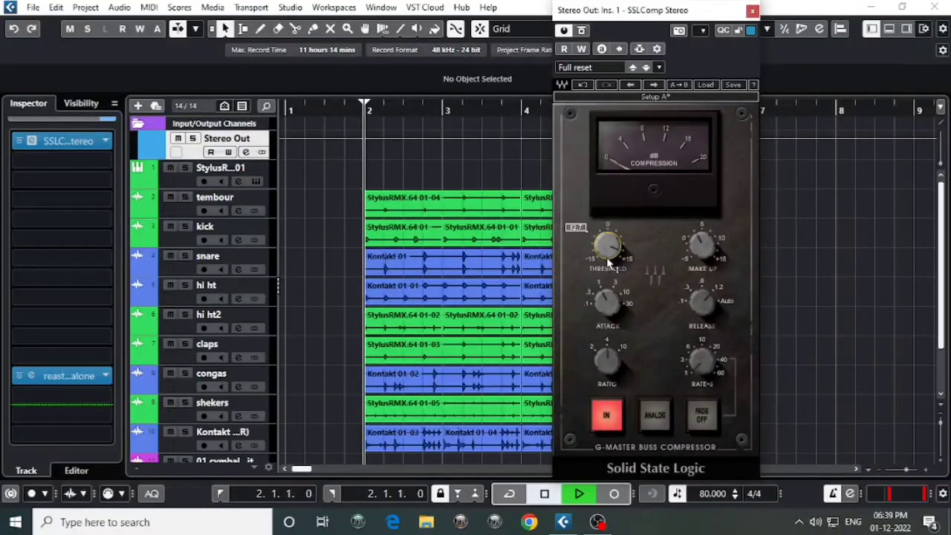
key("space")
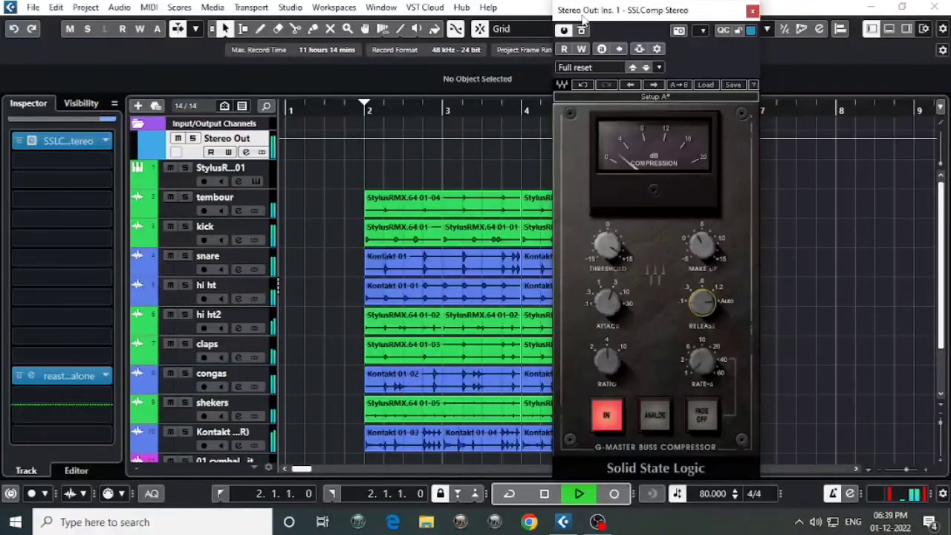
left_click_drag(583, 19, 549, 30)
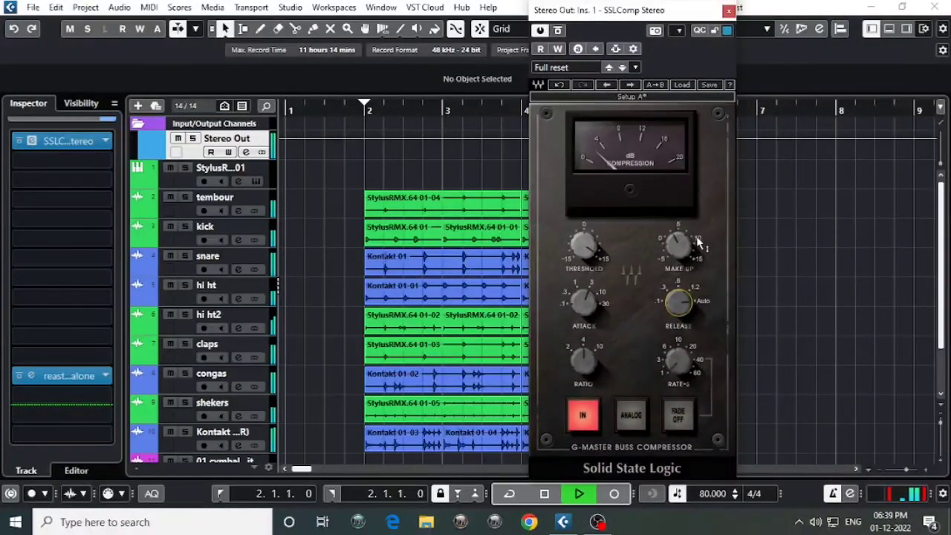
Step: Compare the loop's playback with the SSL compressor bypassed and with it active
key("space")
left_click(540, 30)
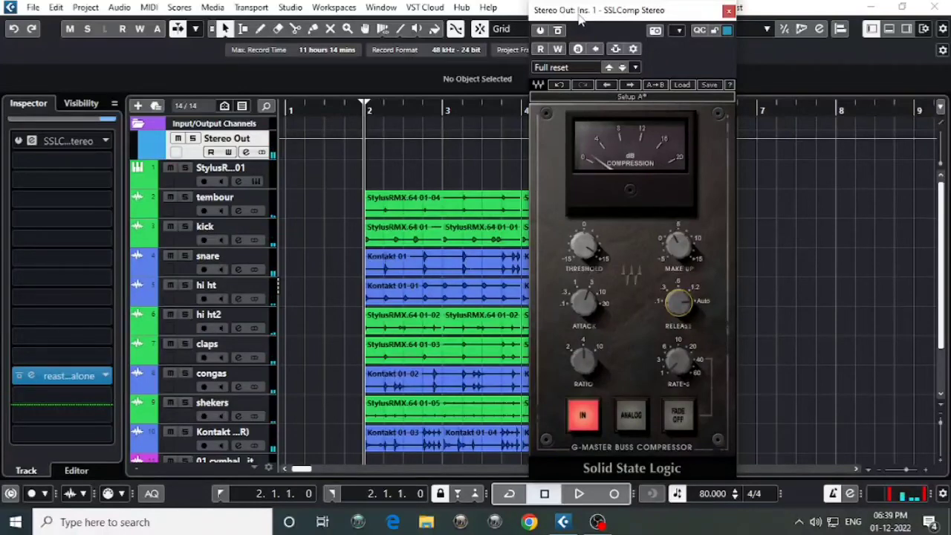
left_click_drag(580, 19, 546, 18)
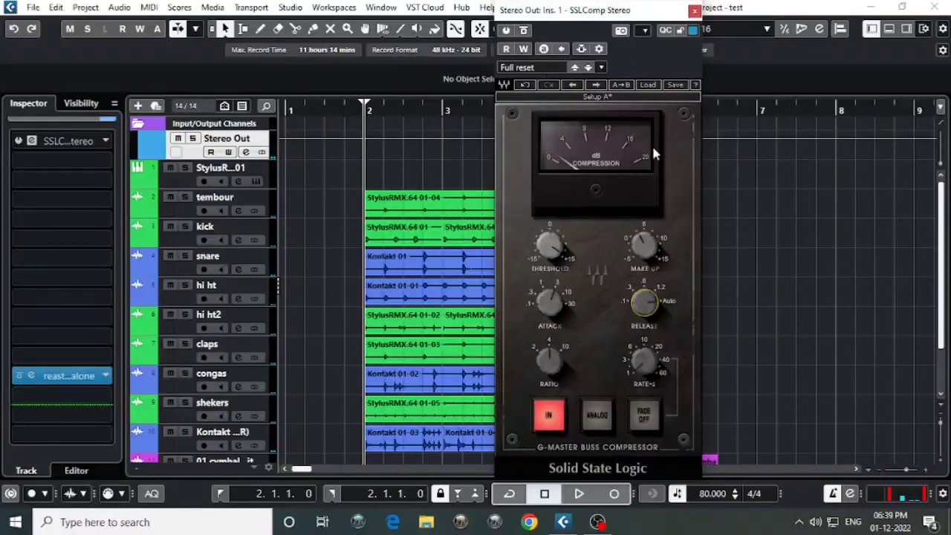
key("space")
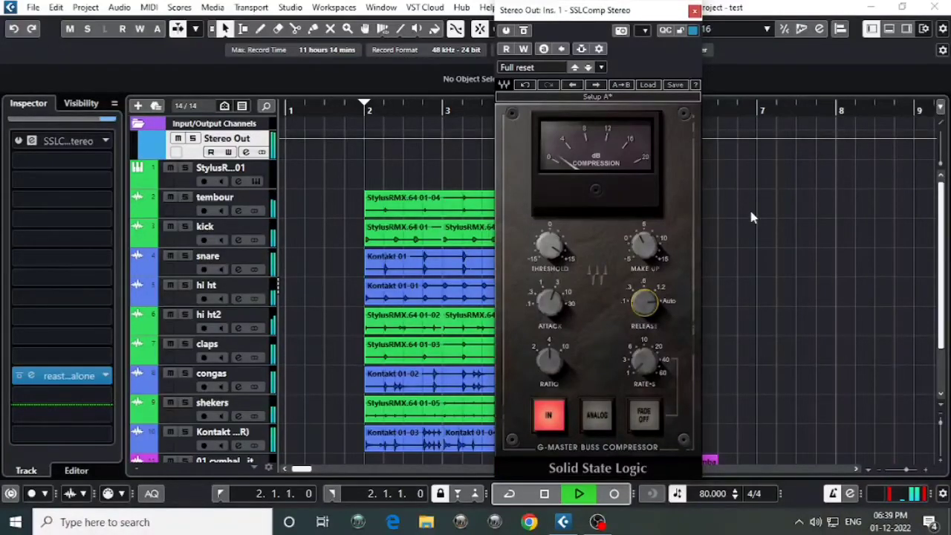
key("space")
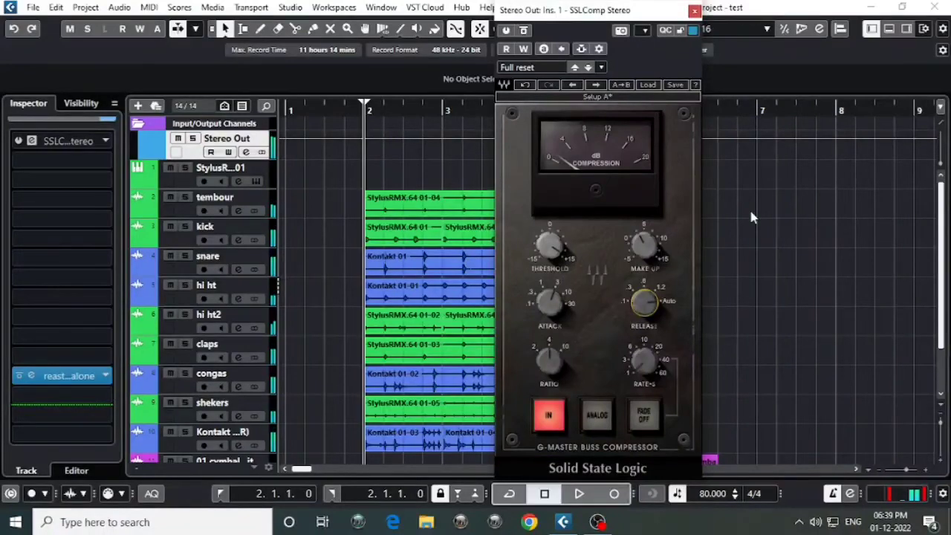
left_click(506, 30)
key("space")
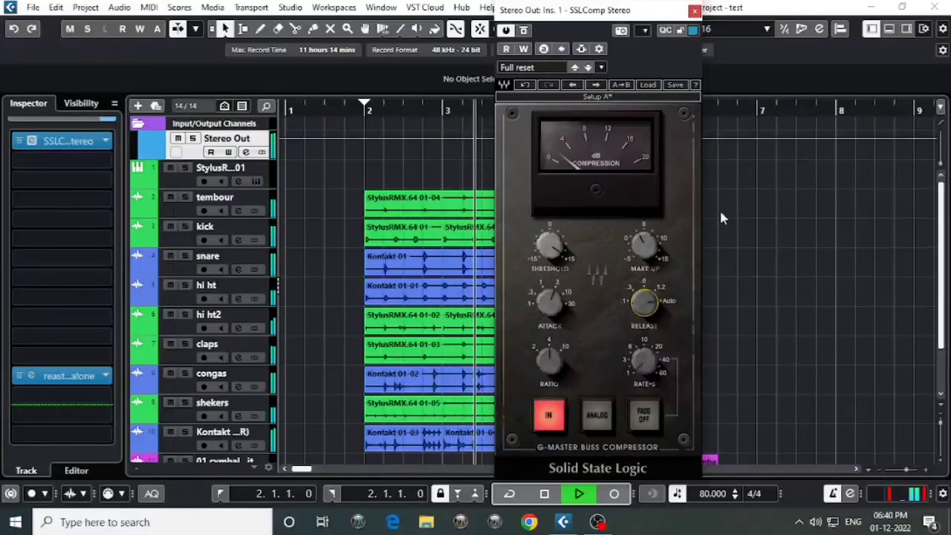
Step: Fine-tune the SSL compressor's threshold during playback, stop the transport and close the compressor window
left_click(550, 248)
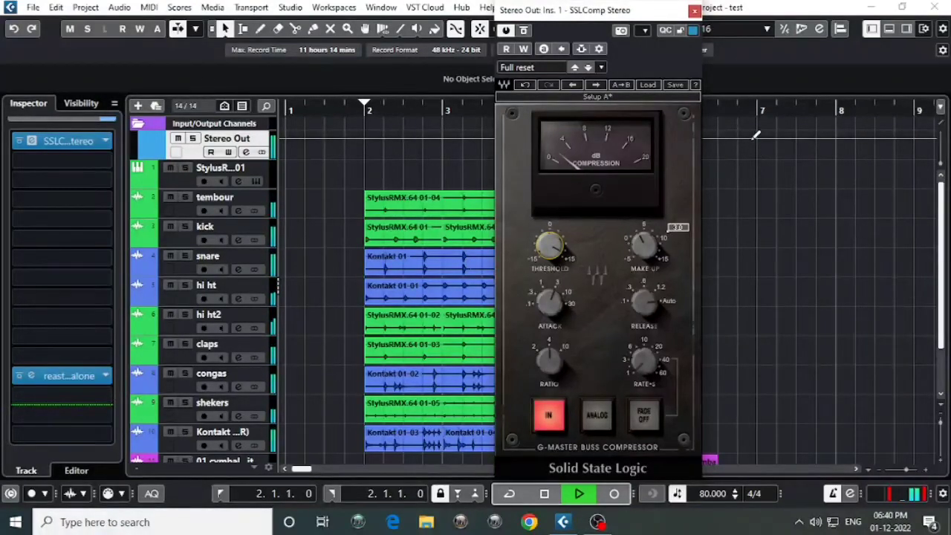
key("space")
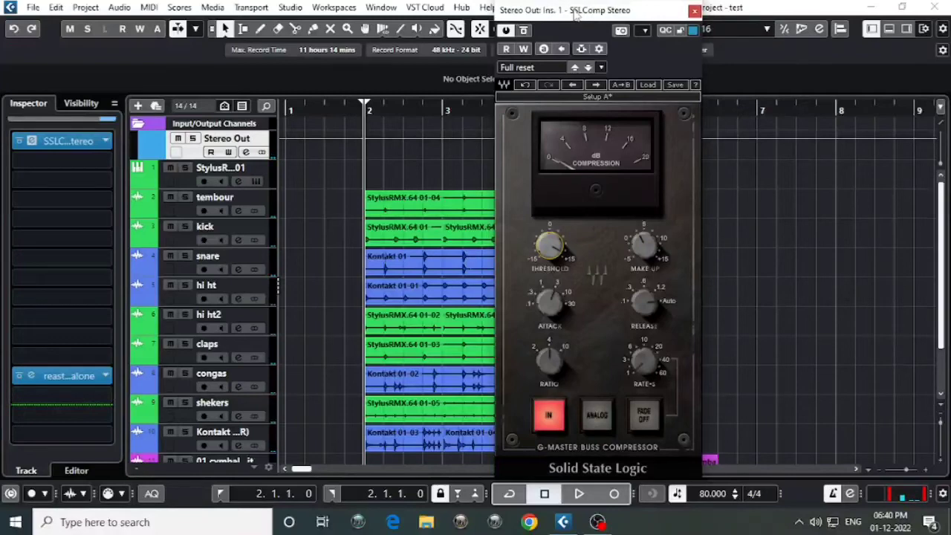
left_click_drag(575, 14, 594, 24)
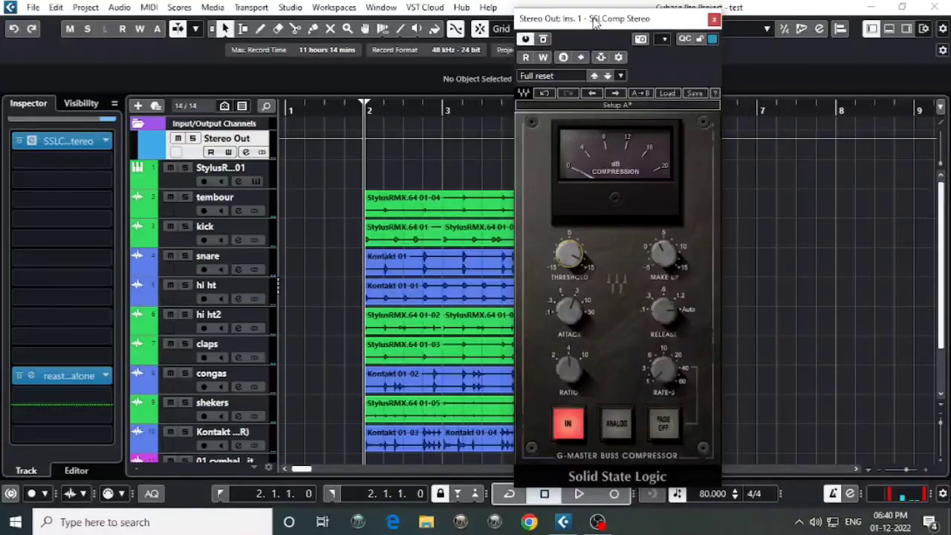
left_click(713, 21)
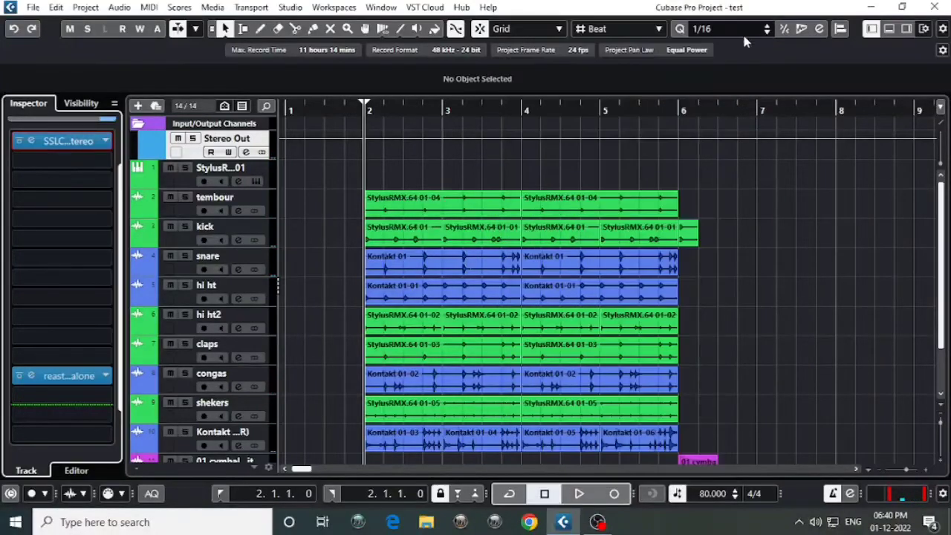
Step: Load the FabFilter Pro-Q 3 equalizer into the second insert slot of Stereo Out and reposition its window over the arrangement
left_click(105, 165)
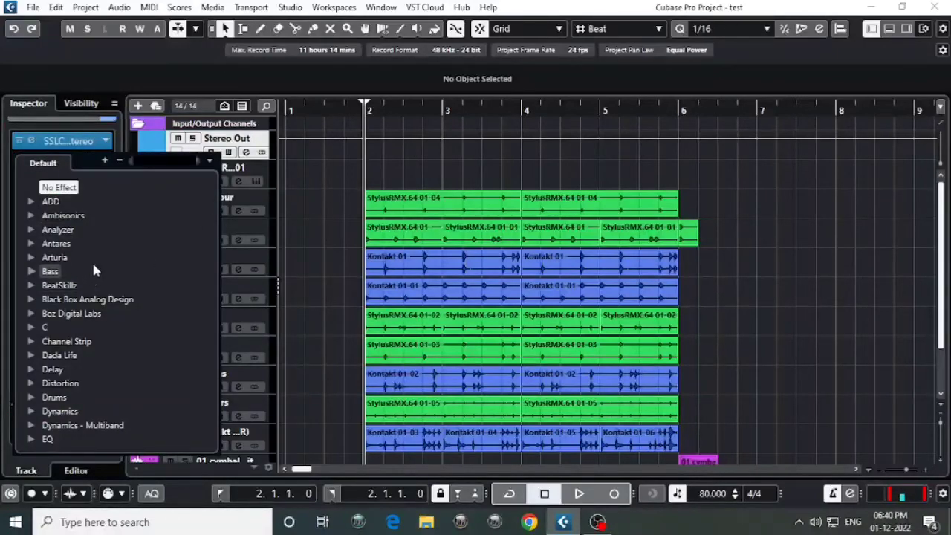
scroll(91, 261, "down", 5)
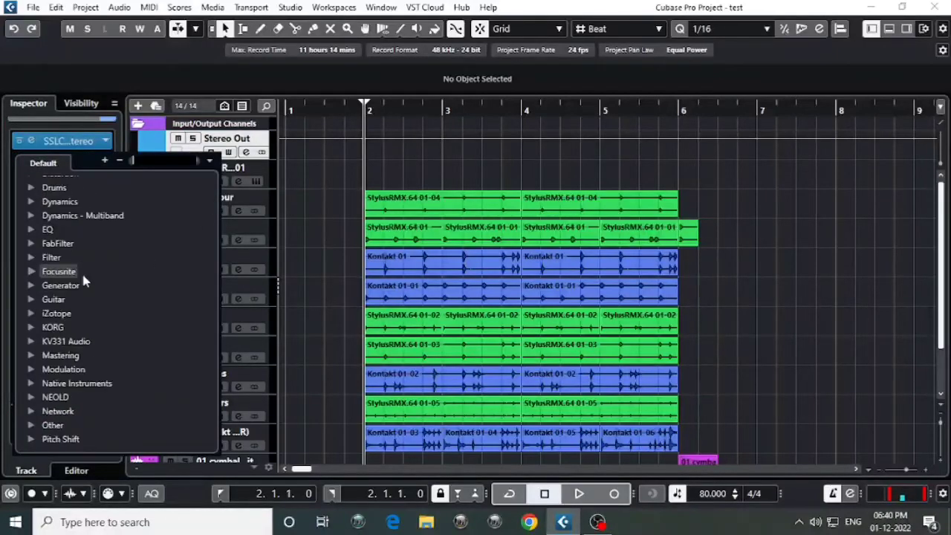
left_click(34, 230)
scroll(116, 275, "down", 5)
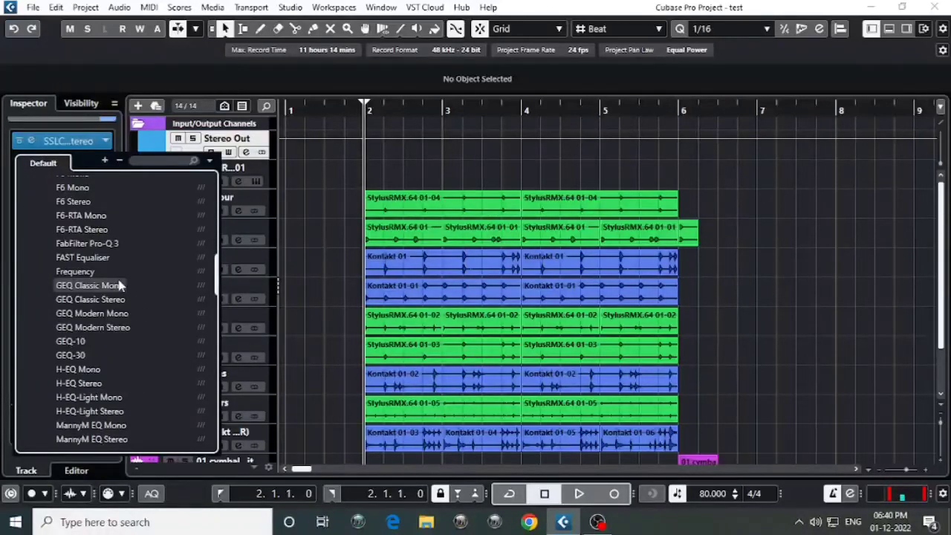
left_click(74, 244)
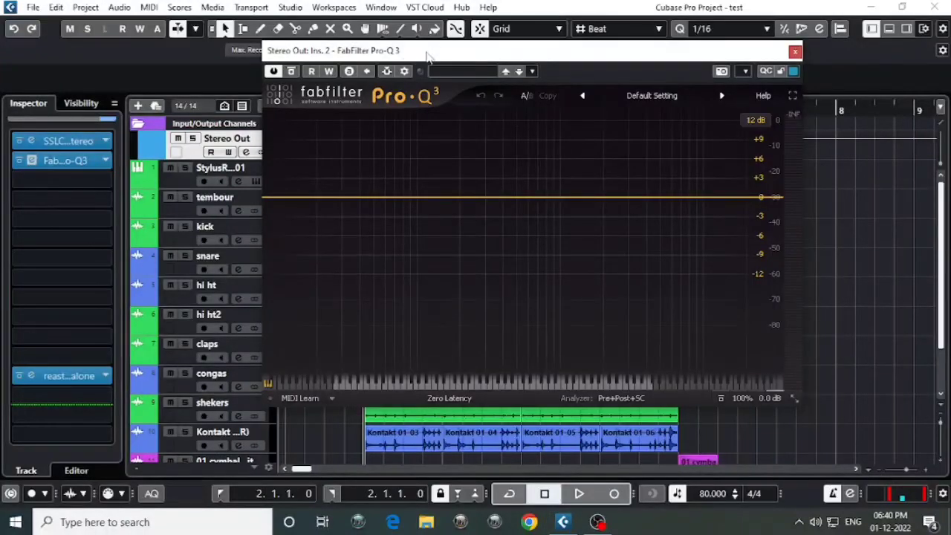
left_click_drag(505, 56, 460, 91)
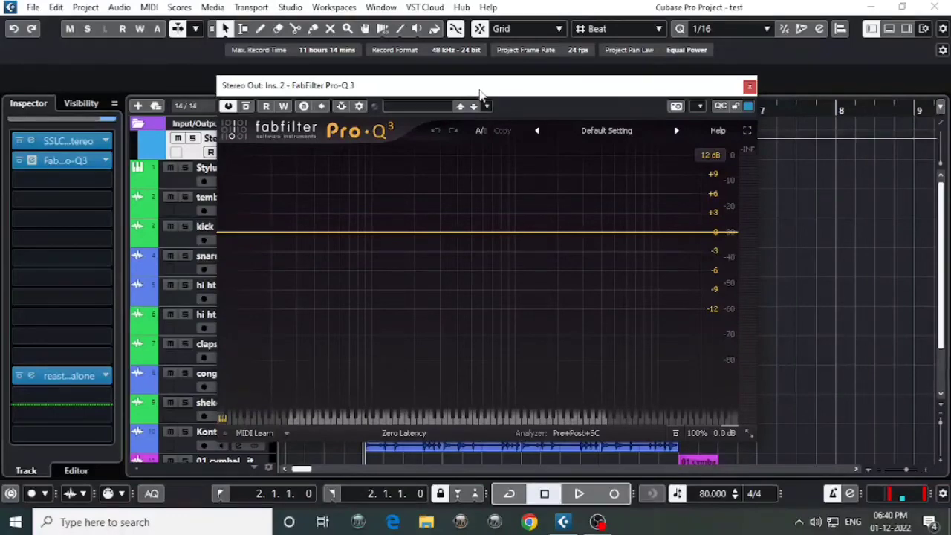
mouse_move(479, 94)
left_mouse_down()
mouse_move(517, 93)
mouse_move(494, 78)
mouse_move(494, 137)
mouse_move(481, 118)
mouse_move(491, 93)
left_mouse_up()
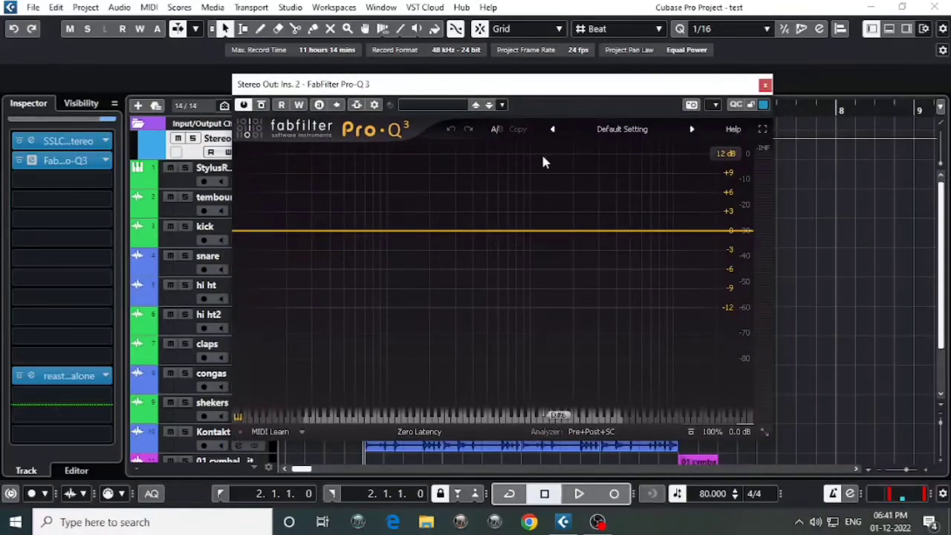
mouse_move(491, 88)
left_mouse_down()
mouse_move(501, 88)
mouse_move(489, 100)
left_mouse_up()
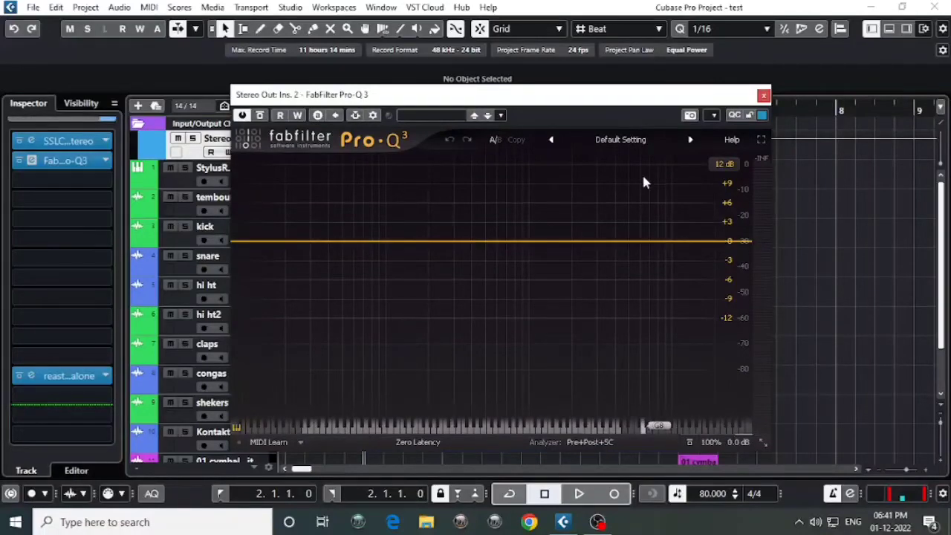
left_click_drag(479, 101, 488, 87)
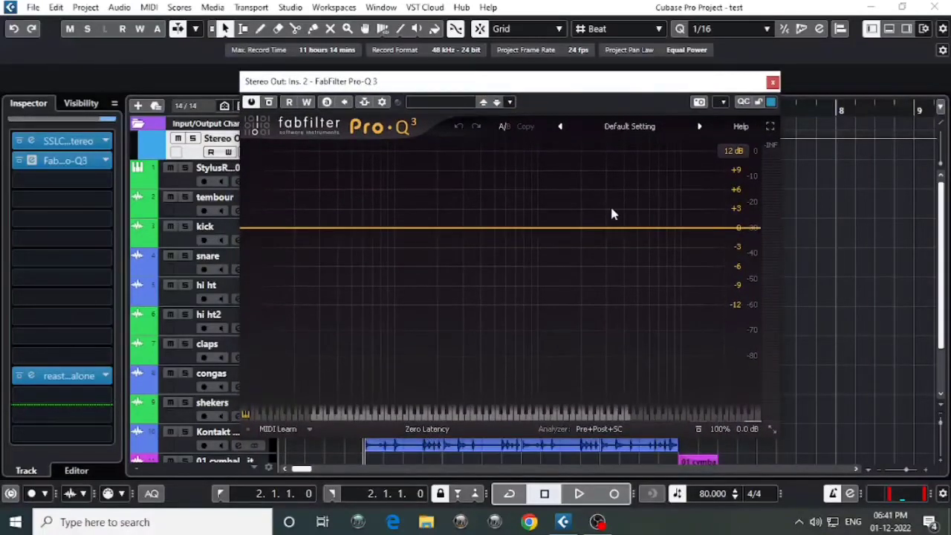
Step: While playing the loop, cut the 1777.9 Hz peak by 3.27 dB with Q 10.10 and add a second bell cut at the F#3 peak
key("space")
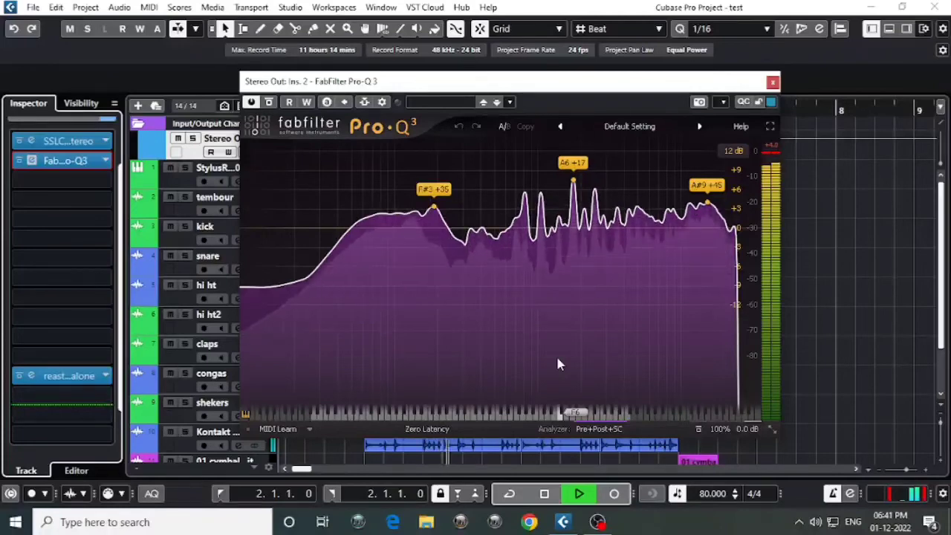
left_click(574, 187)
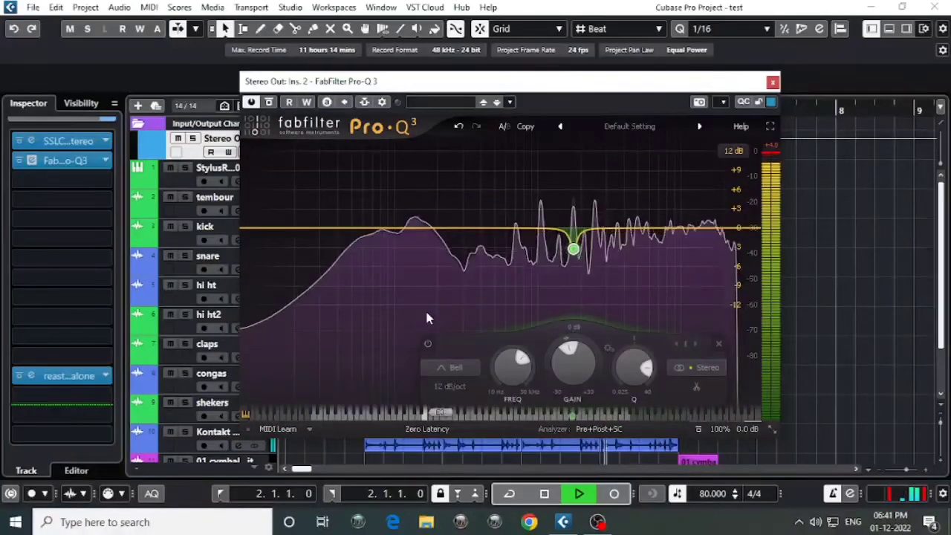
key("Delete")
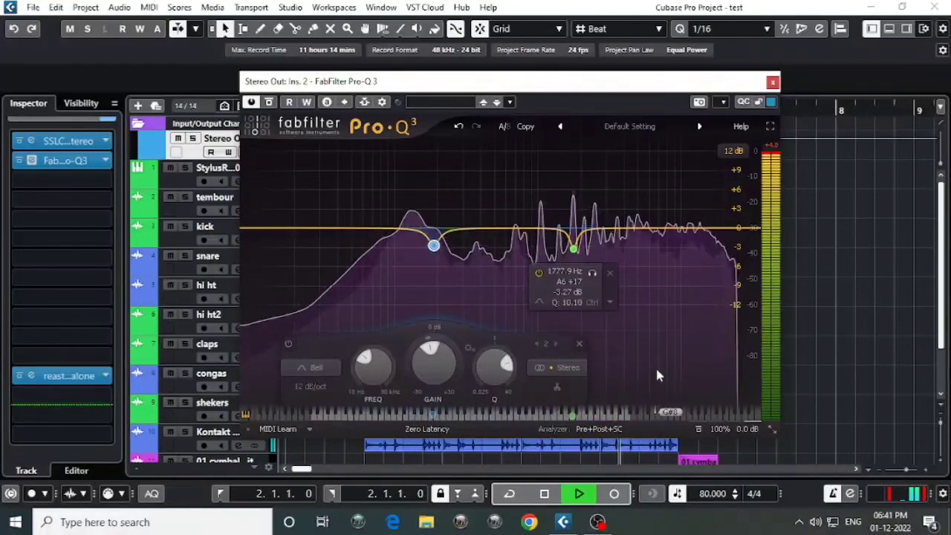
Step: Stop playback and make both the 1777.9 Hz and the 188.76 Hz bell cuts dynamic
key("space")
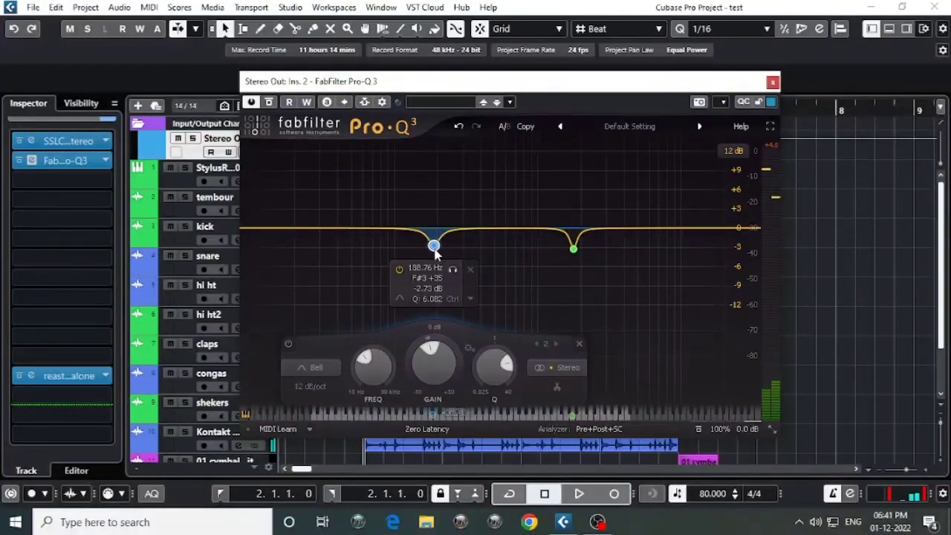
right_click(575, 249)
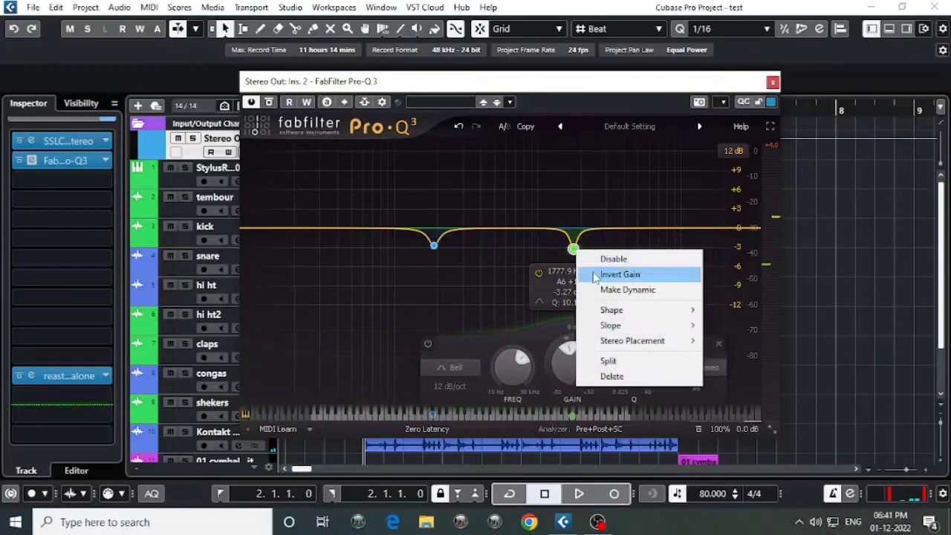
left_click(627, 290)
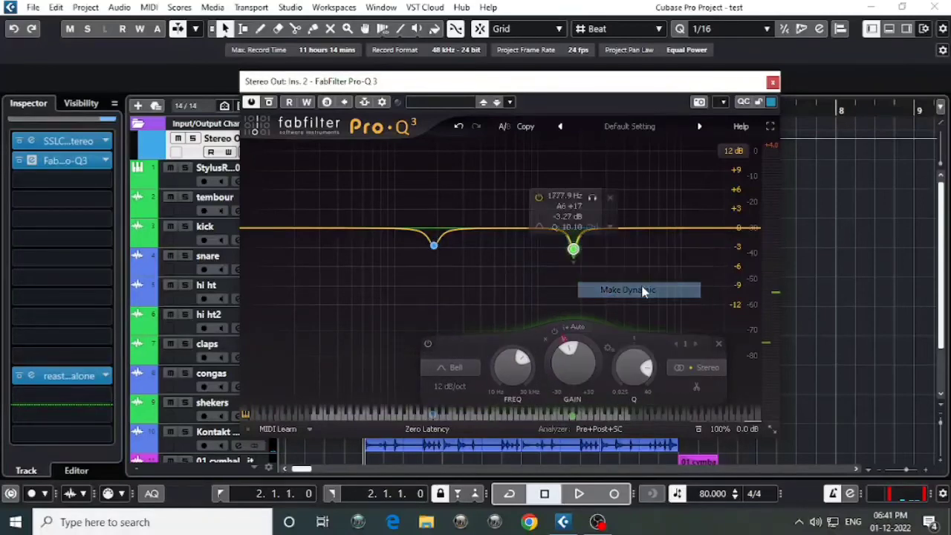
right_click(434, 246)
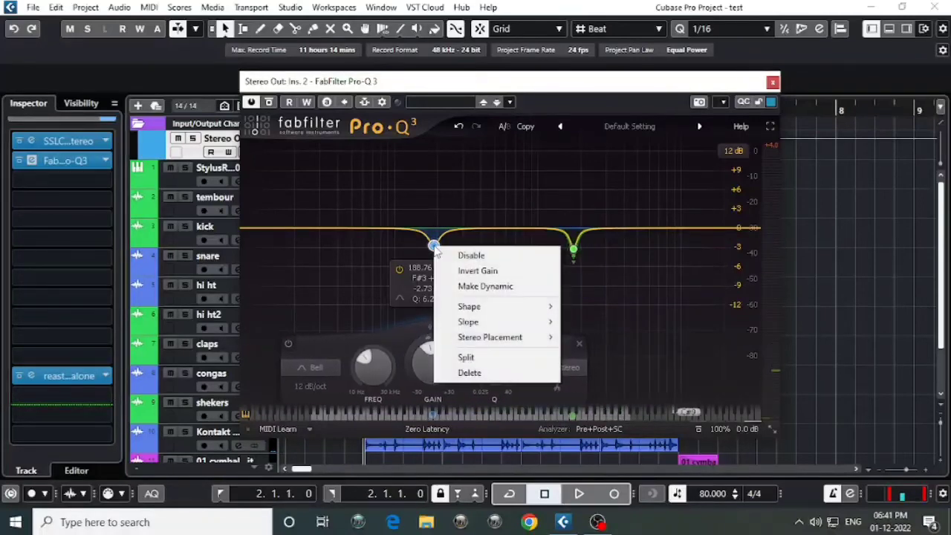
left_click(485, 287)
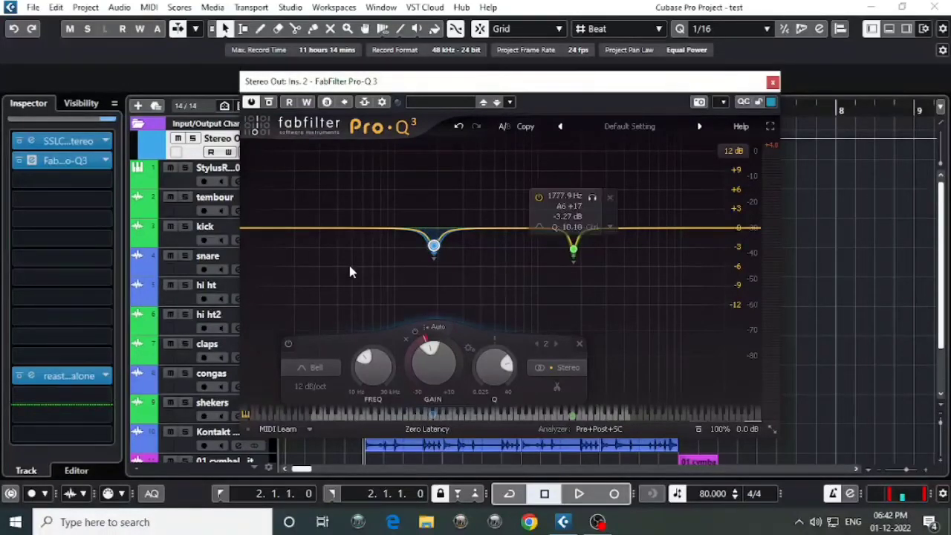
Step: During playback, add a high shelf at 3368.9 Hz with +1.42 dB and a bell boost at 489.62 Hz with +1.20 dB
left_click_drag(509, 87, 501, 80)
key("space")
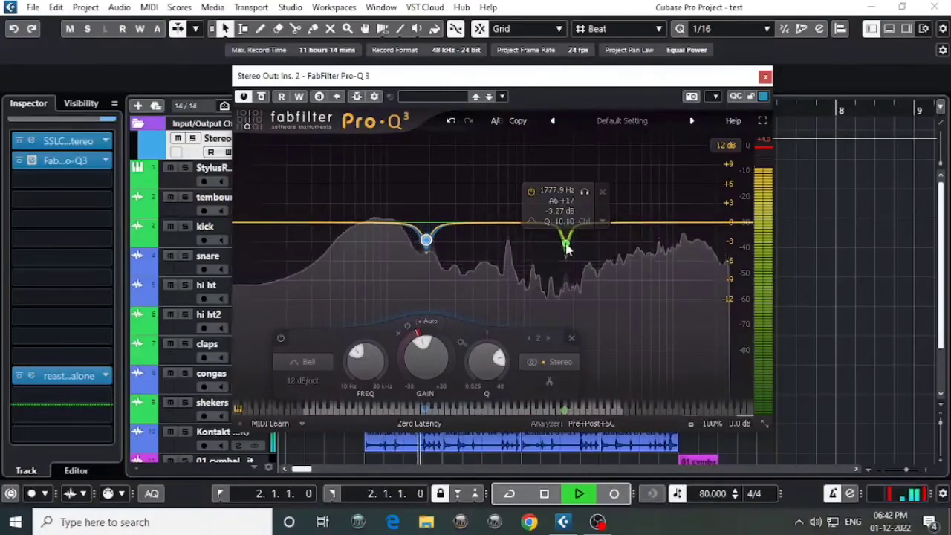
left_click_drag(681, 221, 644, 222)
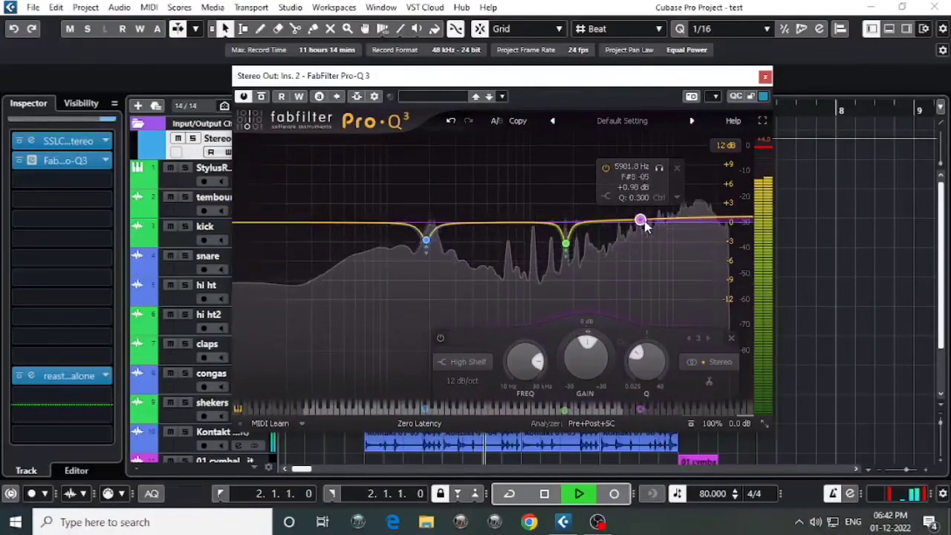
left_click(485, 222)
left_click_drag(487, 223, 487, 220)
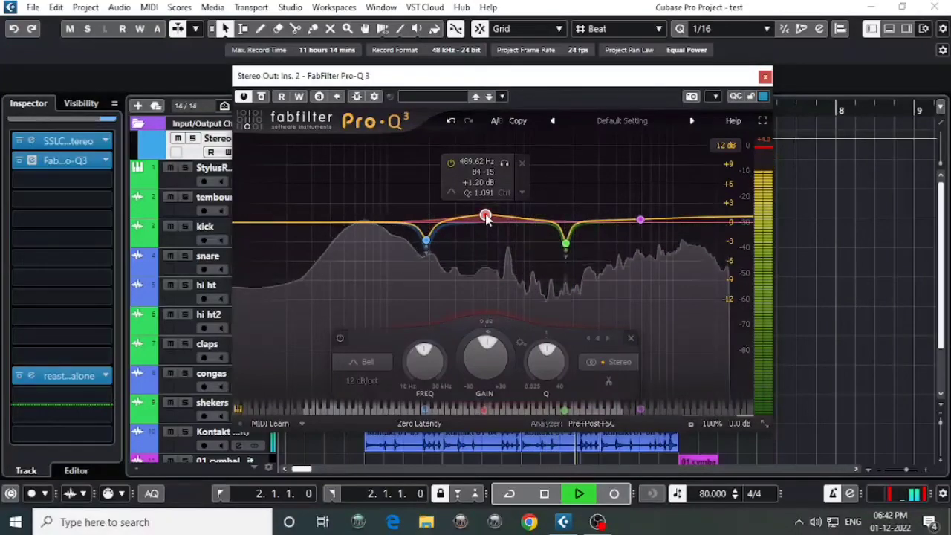
left_click_drag(640, 220, 607, 220)
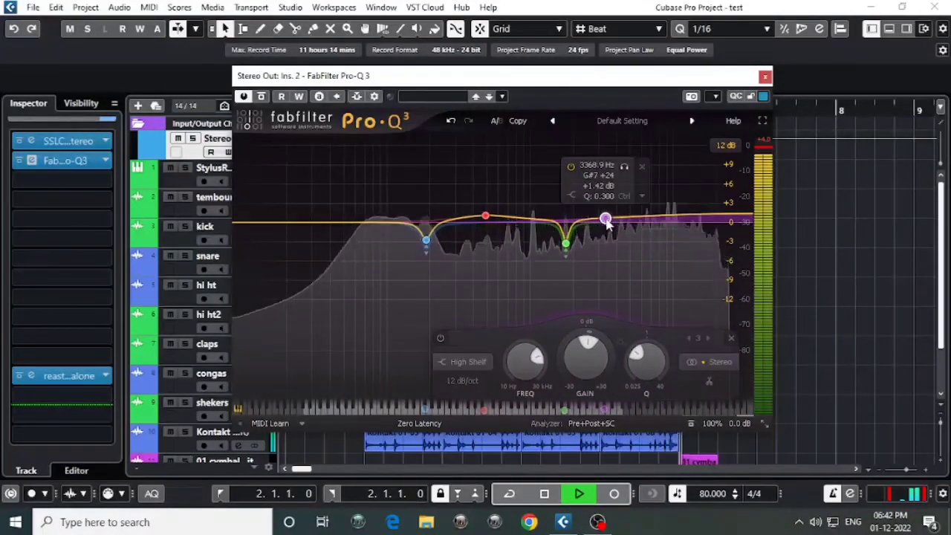
Step: Compare the loop's playback with the Pro-Q 3 equalizer bypassed and with it active, and stop the transport
key("space")
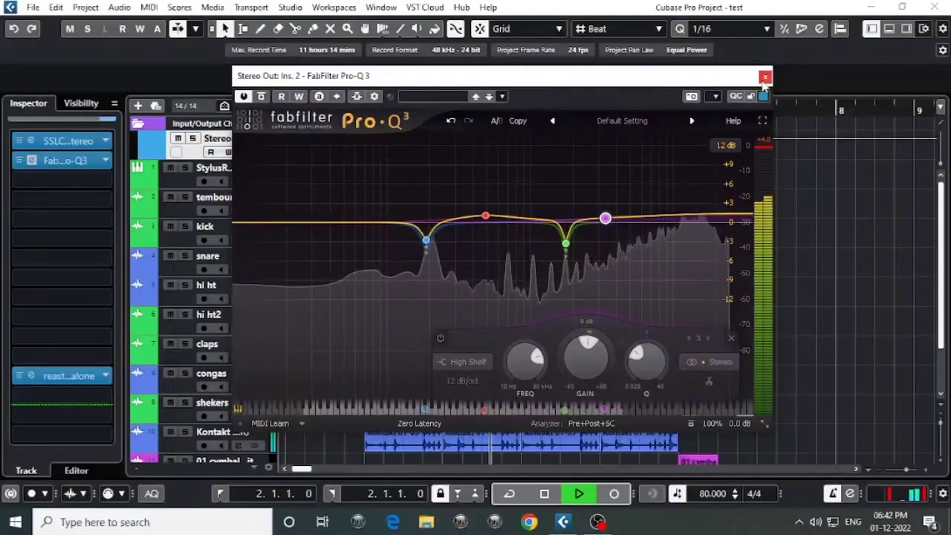
left_click(243, 96)
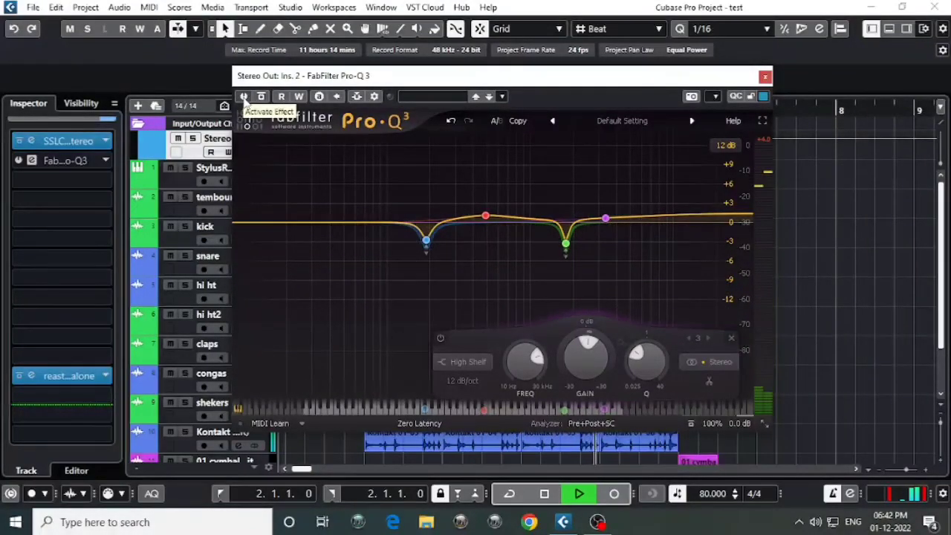
left_click(243, 97)
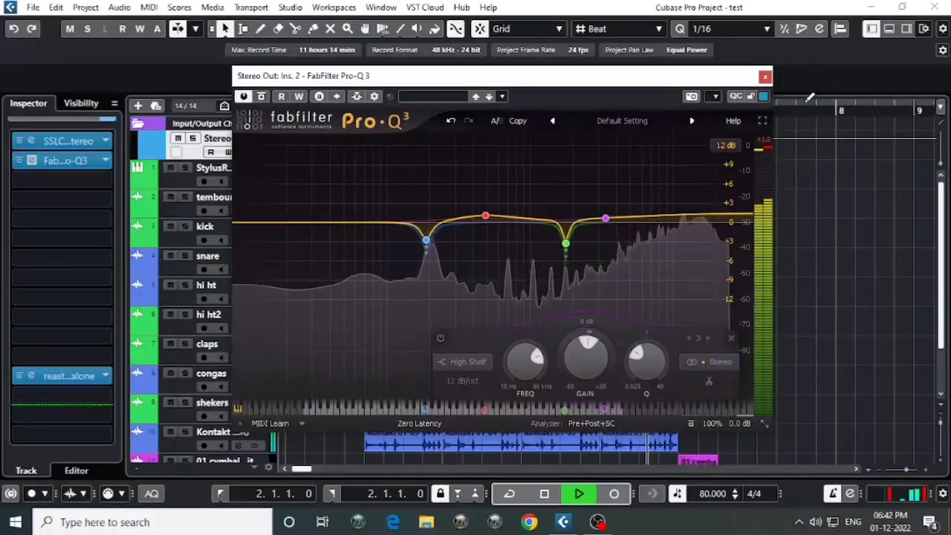
key("space")
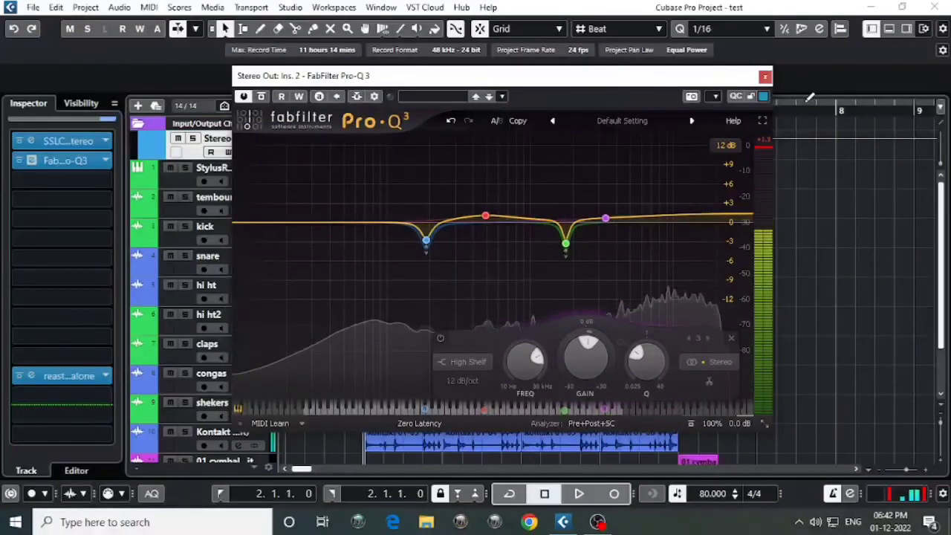
Step: Listen to the loop once more through the equalizer, stop playback and close the Pro-Q 3 window
left_click_drag(255, 76, 263, 76)
key("space")
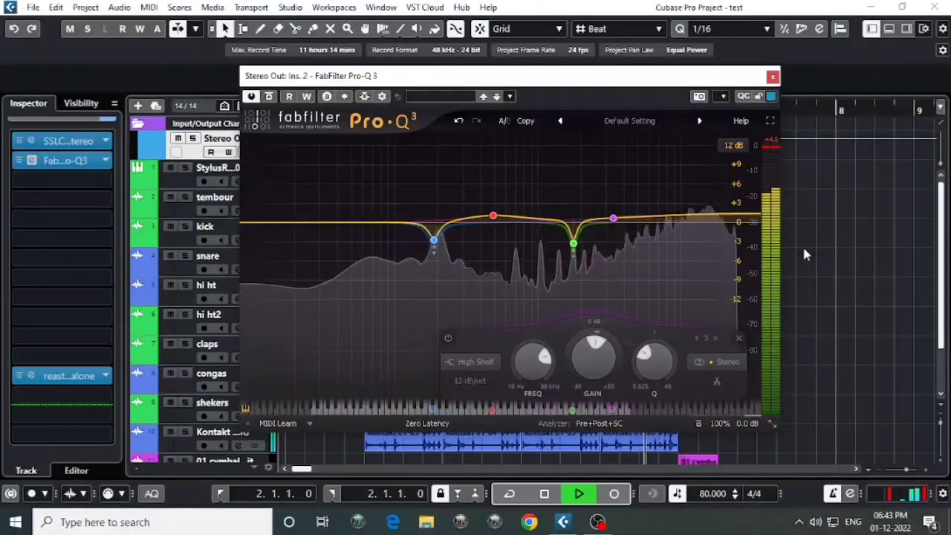
key("space")
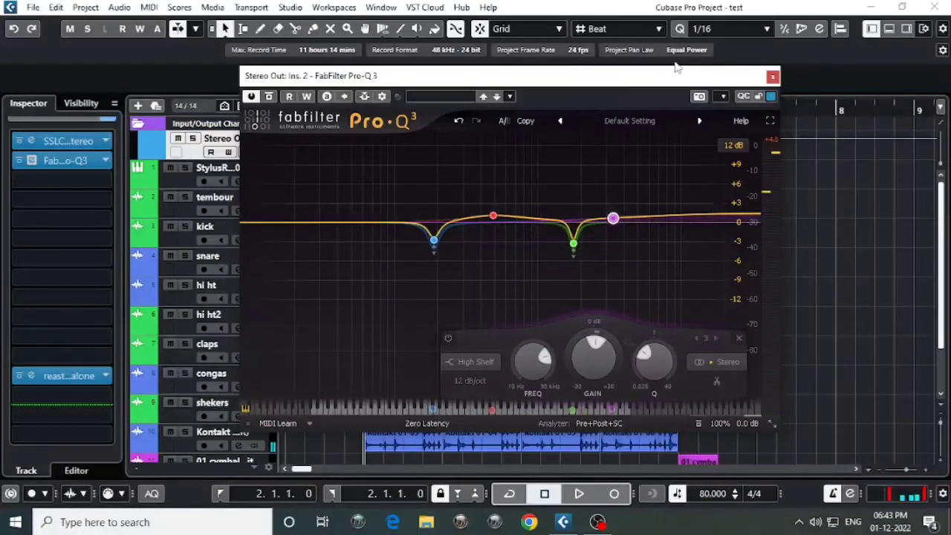
left_click(773, 77)
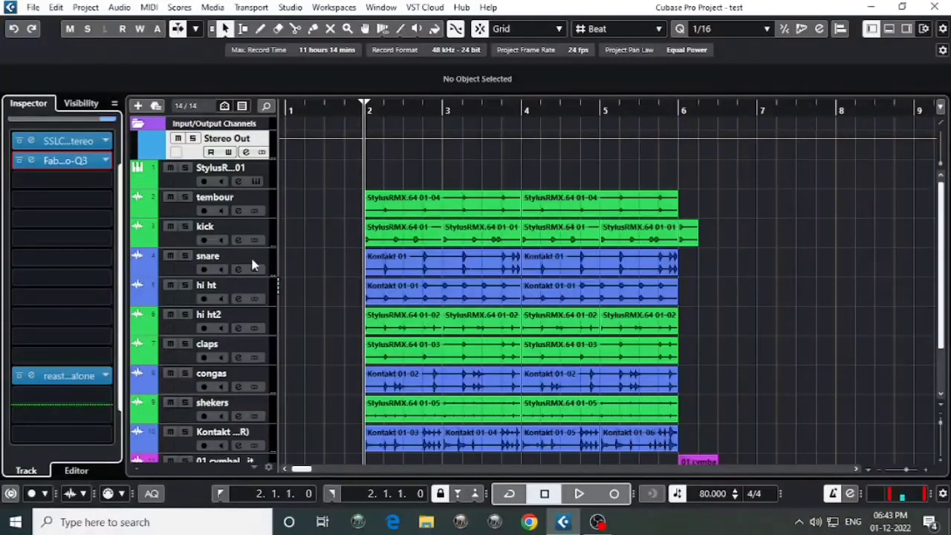
Step: Load the Raiser limiter from the Dynamics effects into the third insert slot of Stereo Out and reposition its window
left_click(71, 179)
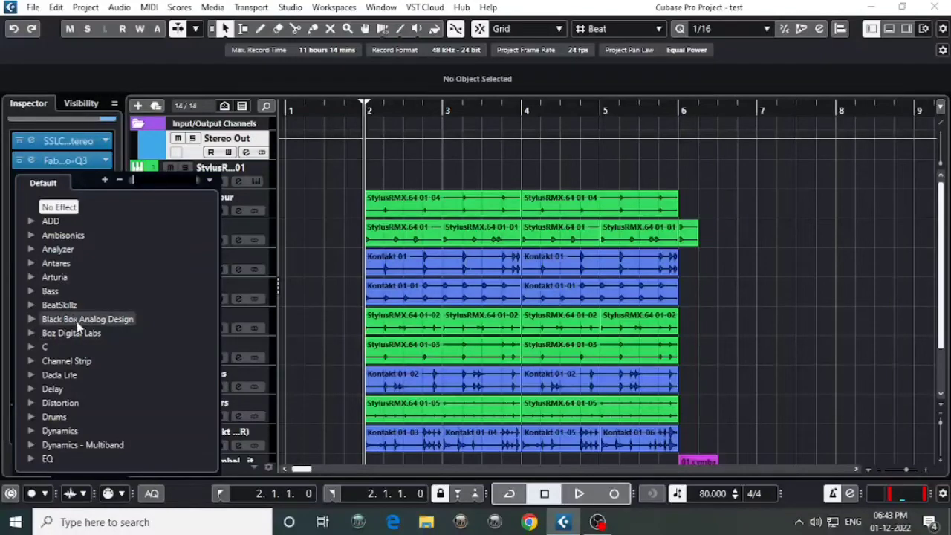
scroll(75, 344, "down", 5)
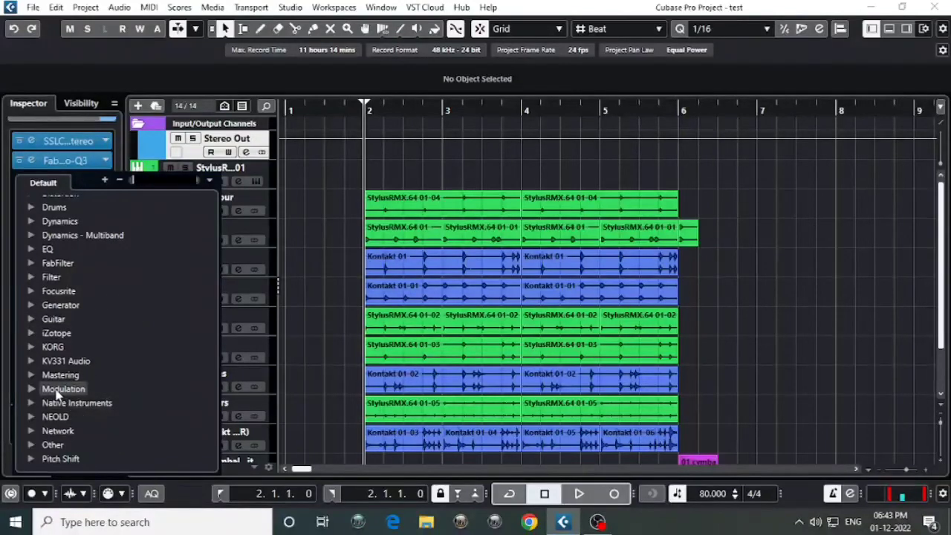
scroll(71, 393, "down", 5)
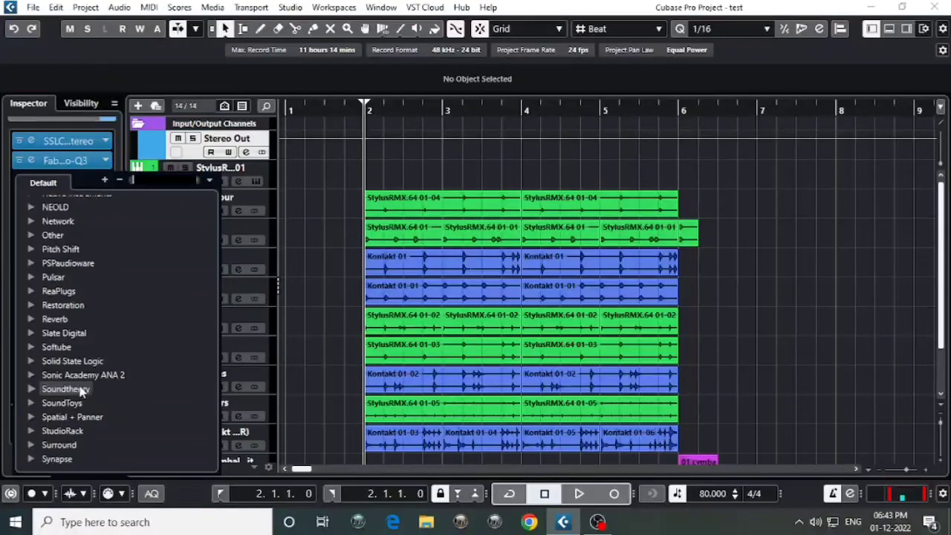
left_click(32, 236)
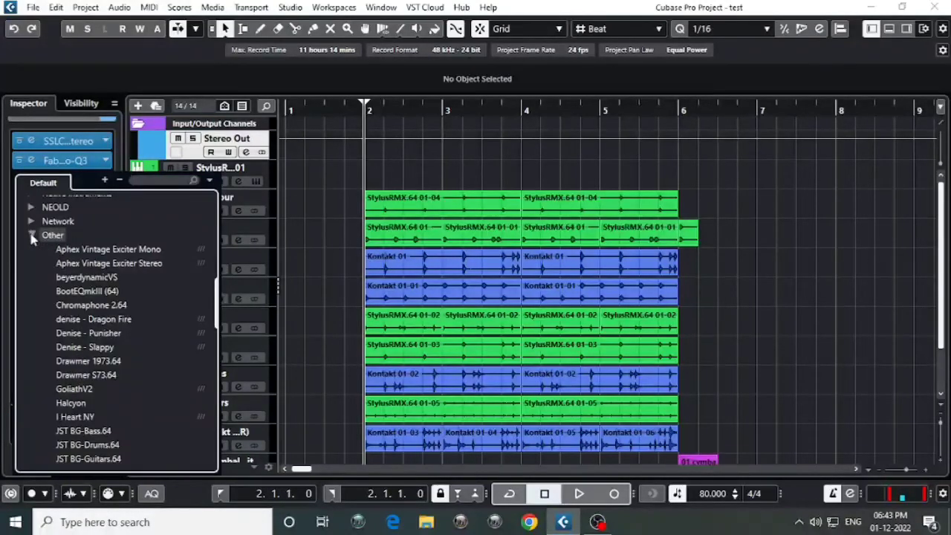
left_click(32, 236)
scroll(74, 283, "up", 5)
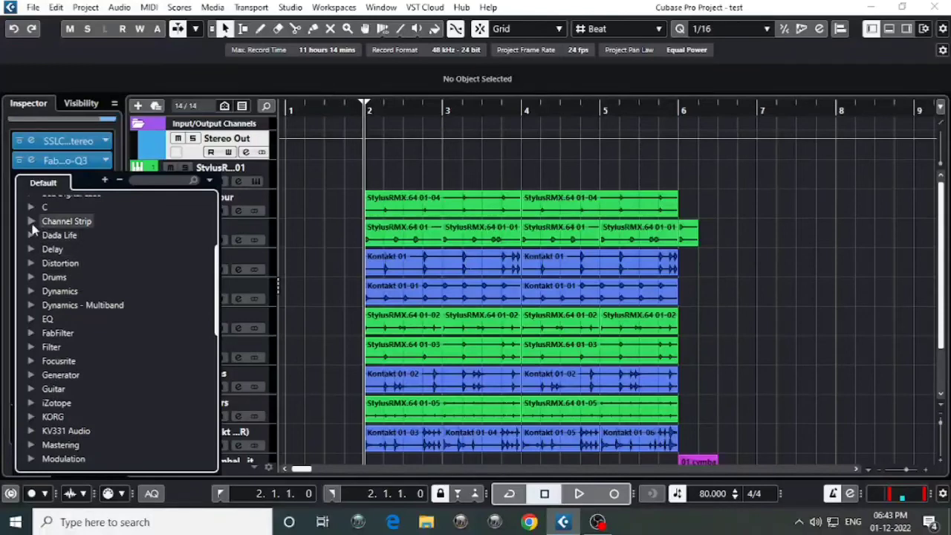
left_click(31, 293)
scroll(116, 313, "down", 6)
scroll(116, 313, "down", 4)
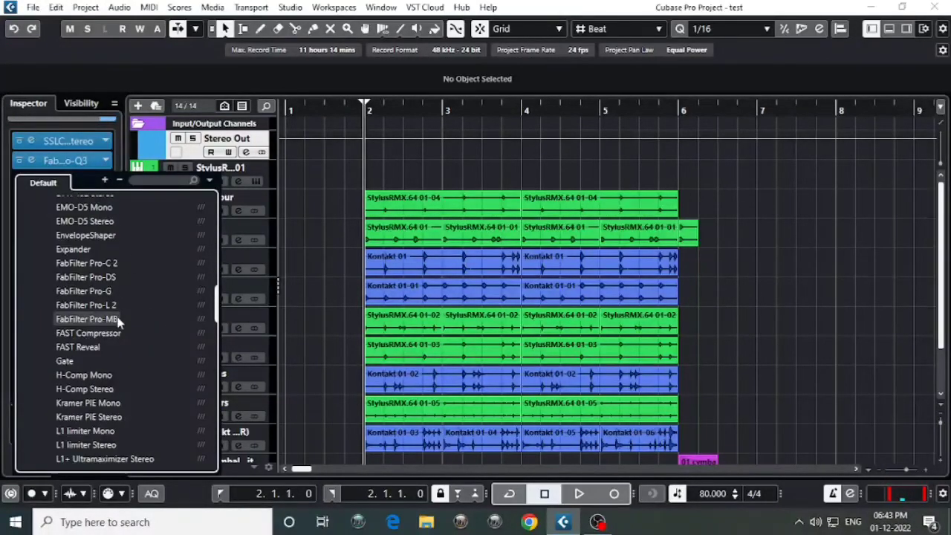
scroll(116, 320, "down", 12)
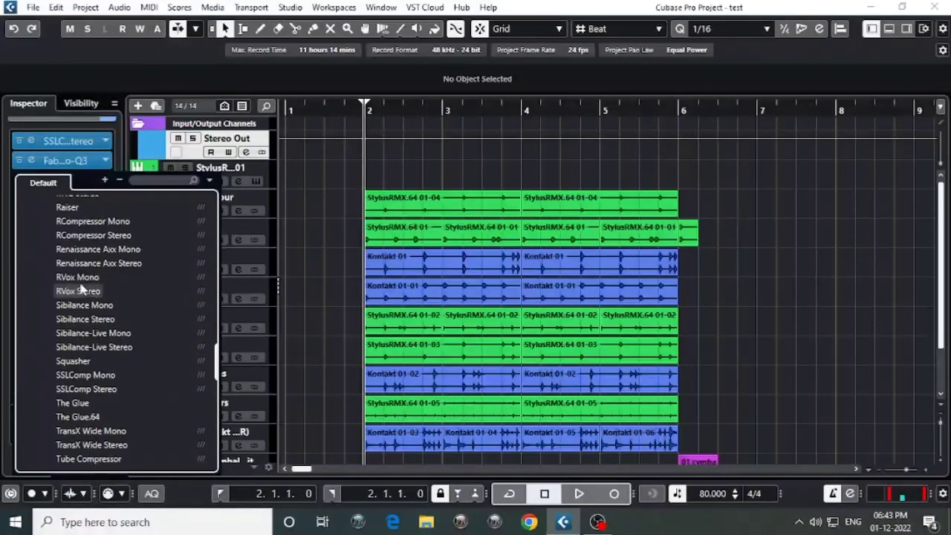
left_click(62, 208)
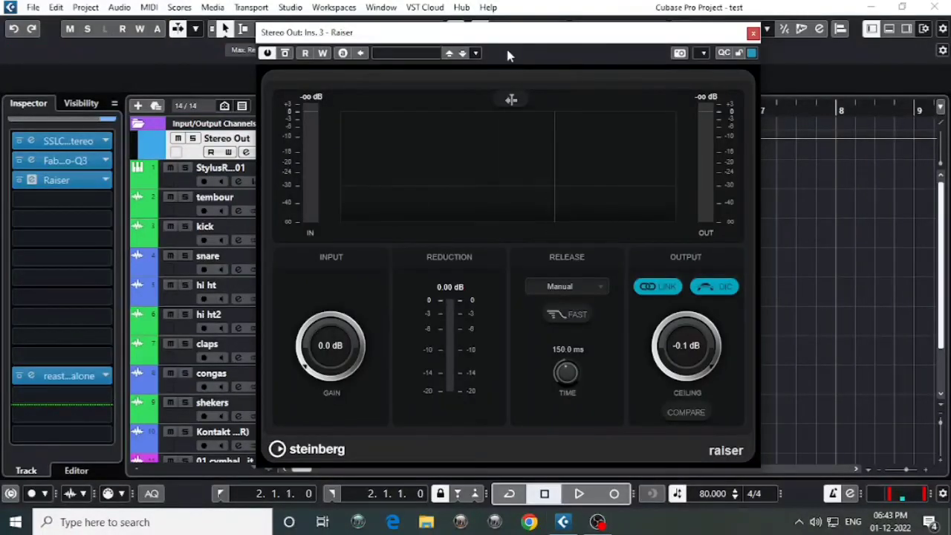
left_click_drag(503, 39, 492, 66)
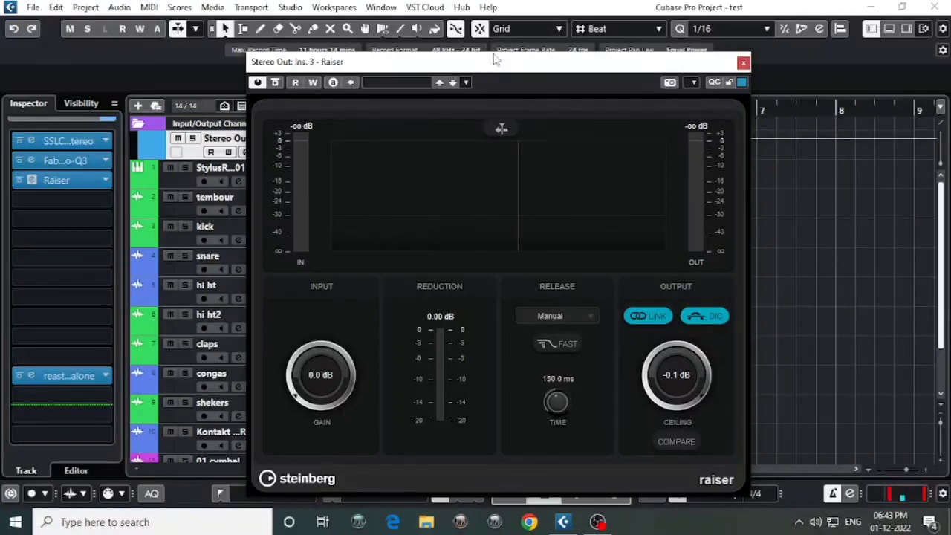
left_click_drag(497, 67, 498, 59)
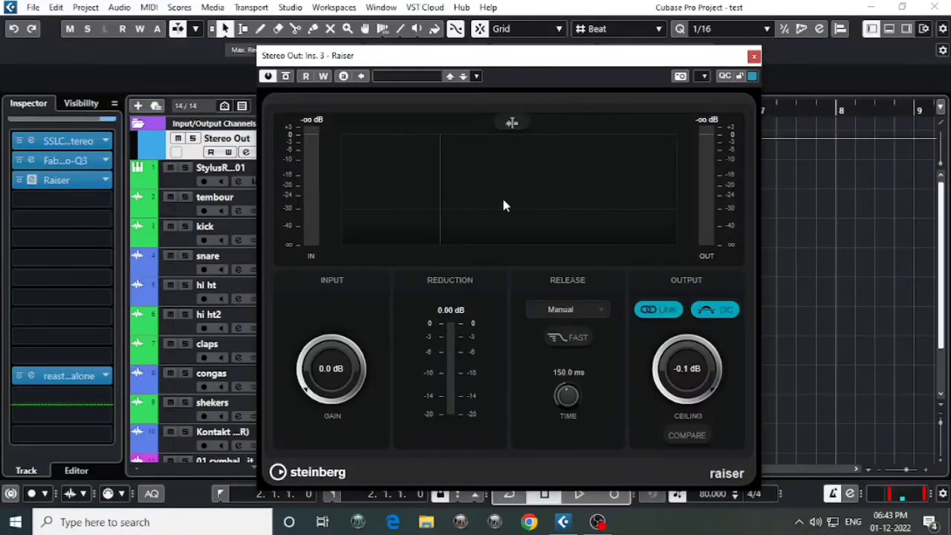
Step: While playing the loop, set the Raiser's input gain to 1.9 dB and its output ceiling to -1.0 dB
key("space")
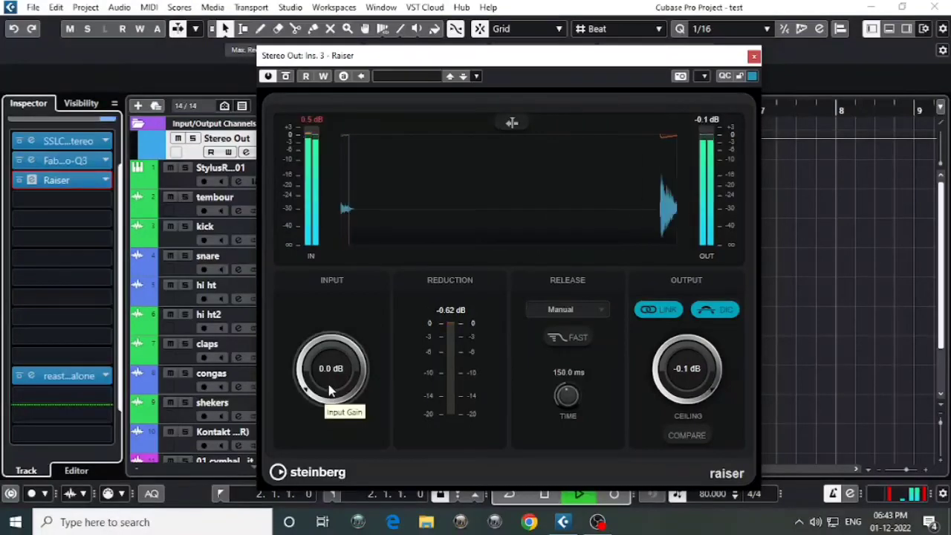
left_click_drag(334, 386, 335, 371)
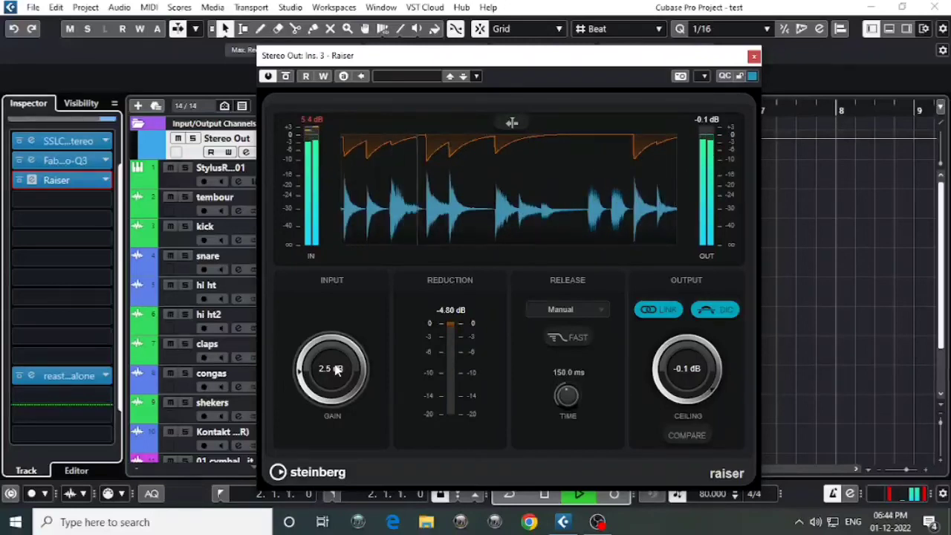
scroll(336, 370, "up", 1)
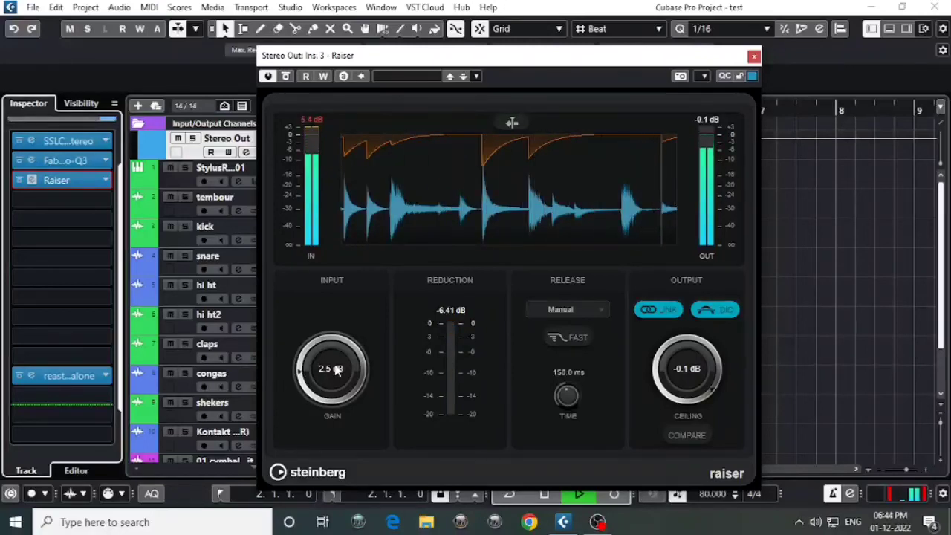
scroll(336, 370, "up", 2)
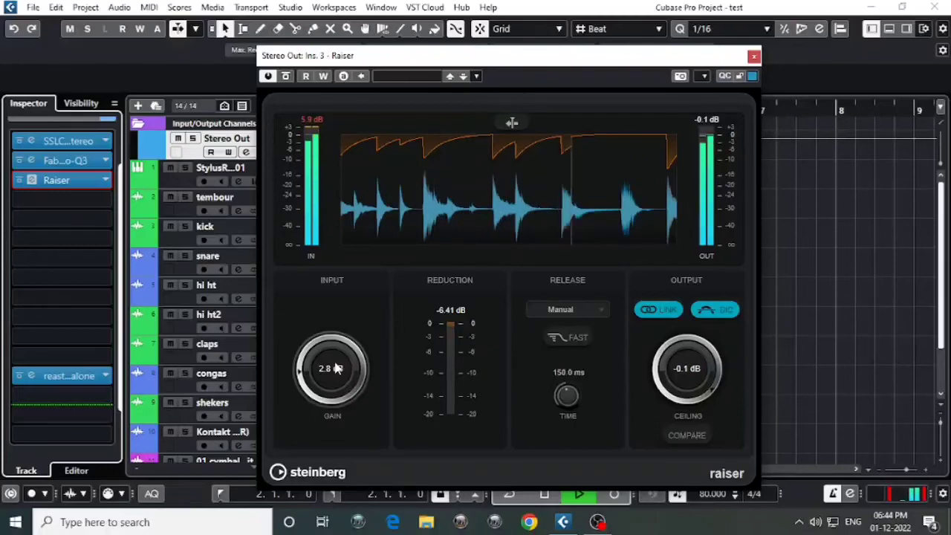
scroll(688, 375, "down", 3)
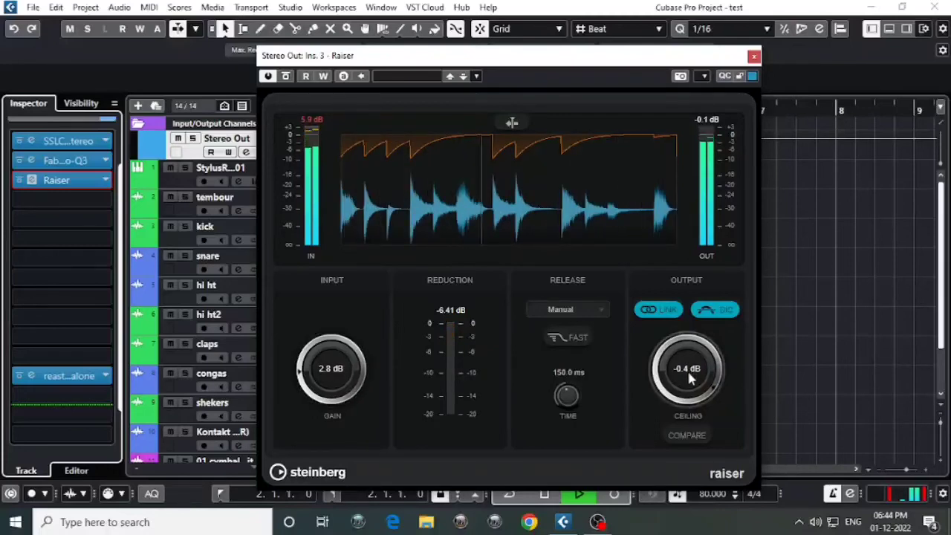
scroll(688, 375, "down", 9)
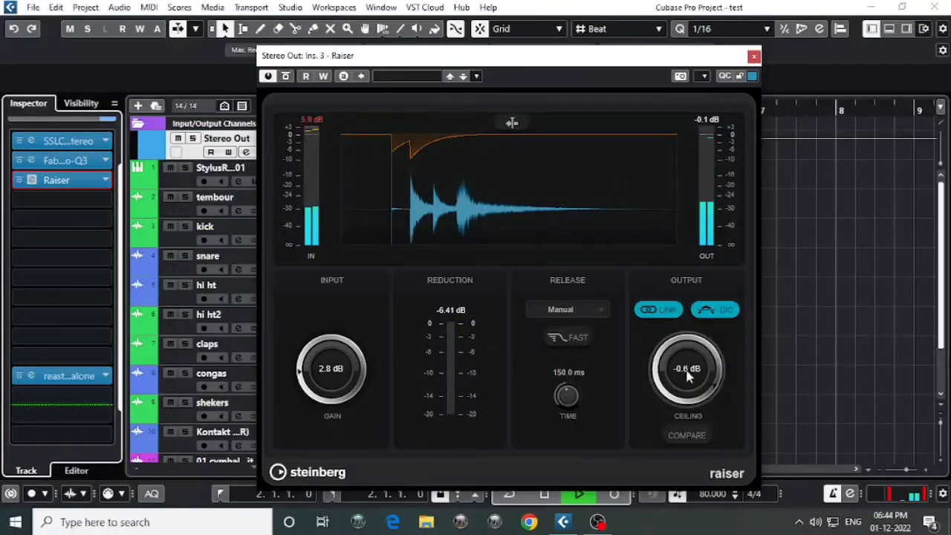
scroll(687, 382, "up", 3)
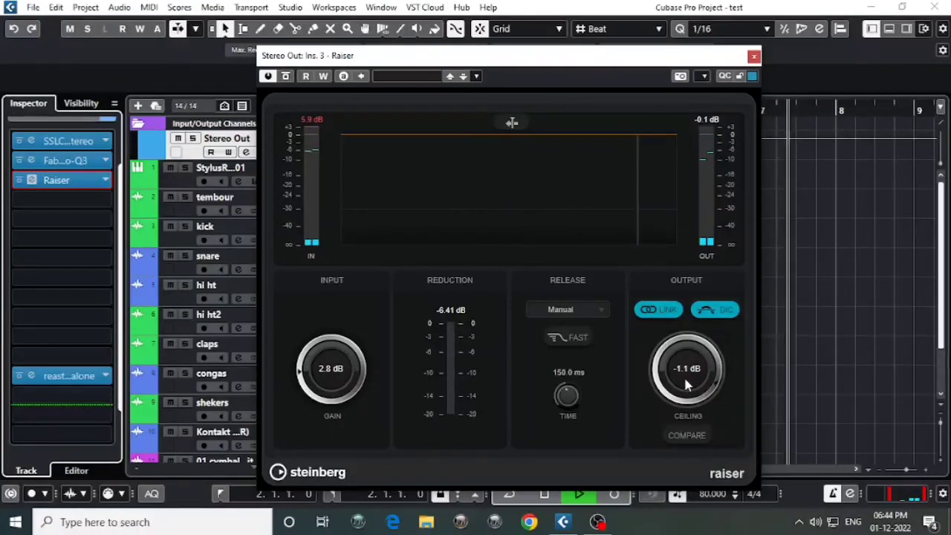
scroll(344, 379, "up", 5)
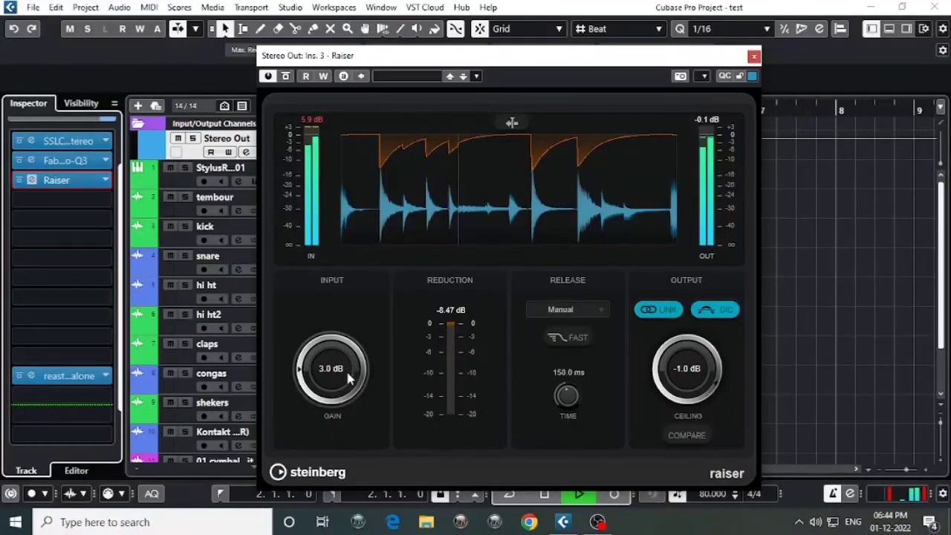
scroll(347, 375, "down", 6)
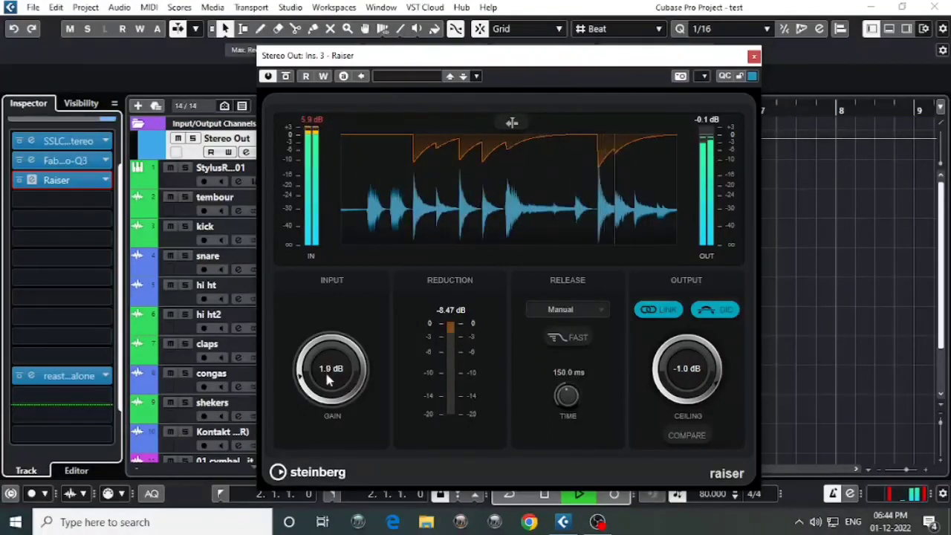
Step: Set the Raiser's input gain to 1.4 dB, switch its waveform display to scrolling, and audition the loop
scroll(327, 387, "down", 3)
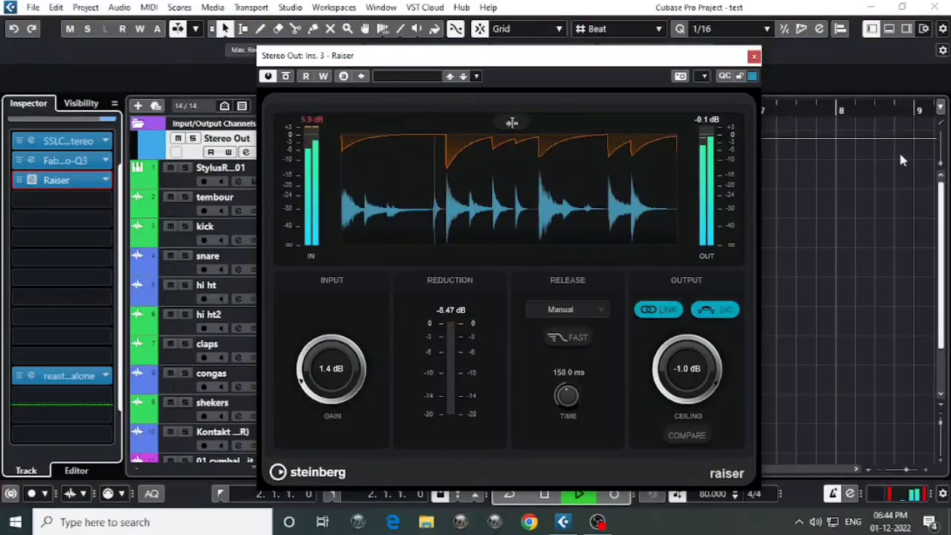
key("space")
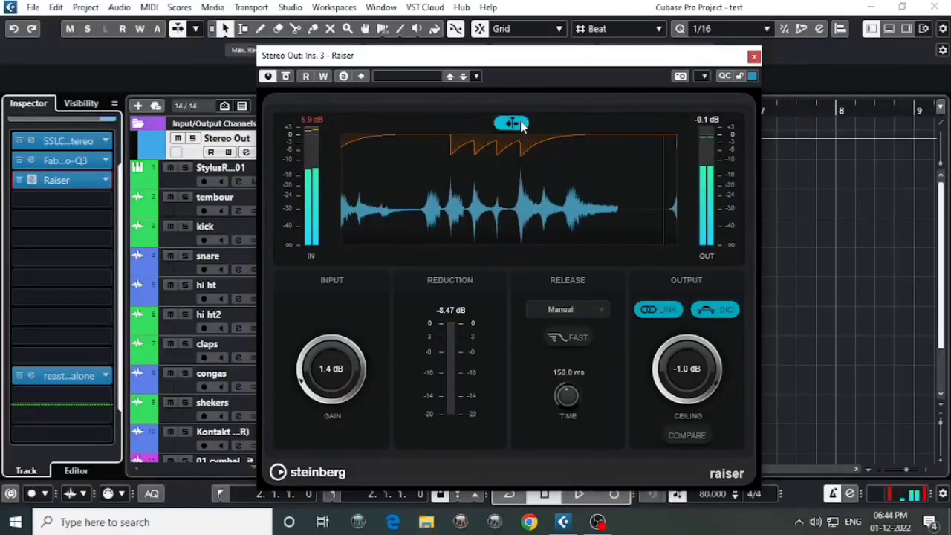
key("space")
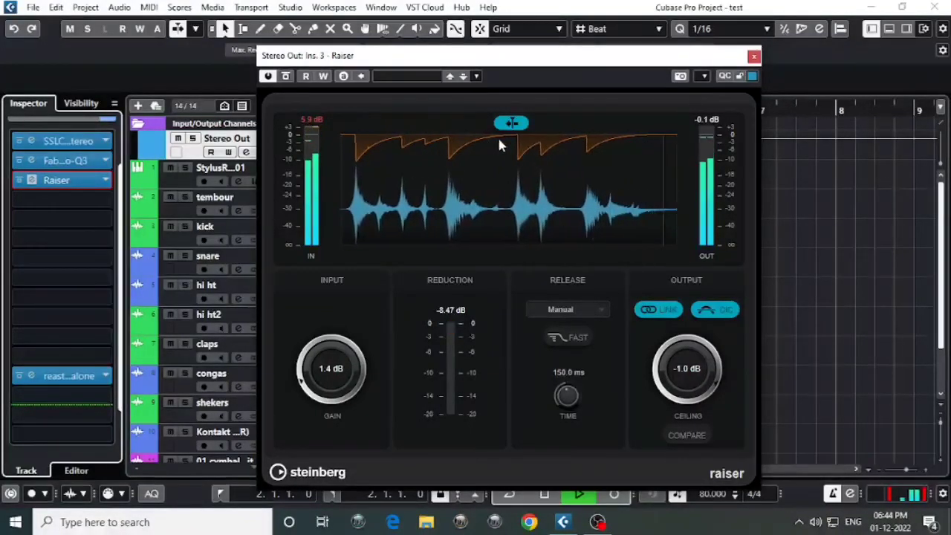
key("space")
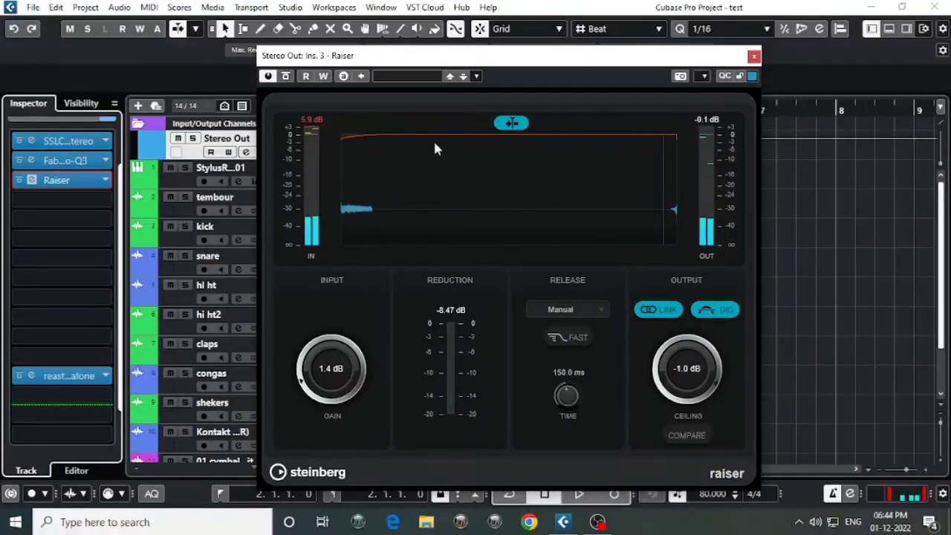
Step: Play the loop through the Raiser once more, close its window and stop playback
key("space")
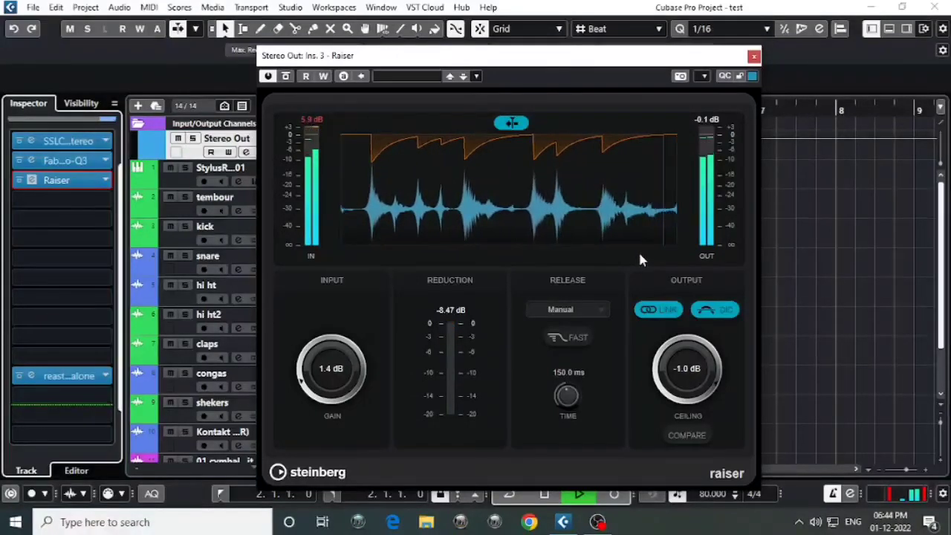
left_click(753, 57)
key("space")
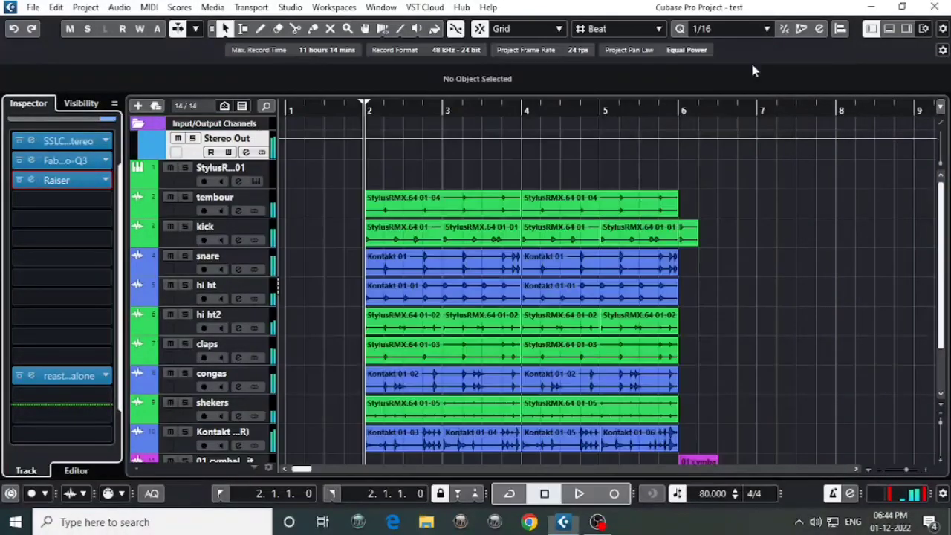
Step: Bypass the SSLComp compressor on Stereo Out and audition the loop while watching the Raiser's meters
left_click(45, 142)
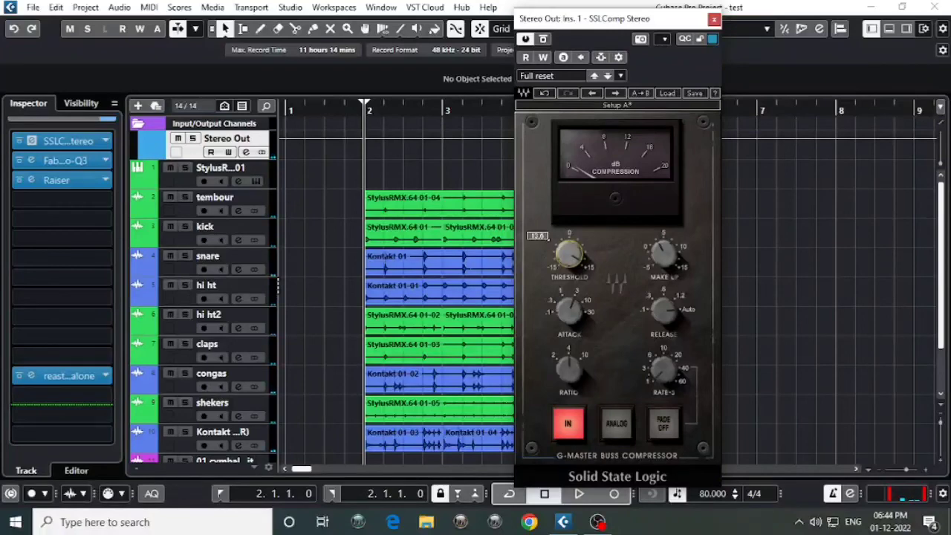
left_click(525, 39)
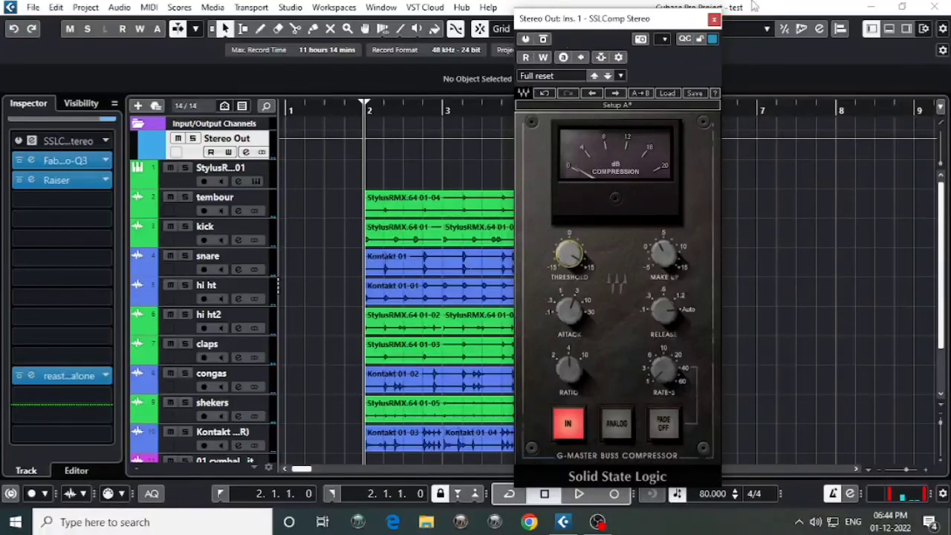
left_click(714, 20)
left_click(37, 181)
key("space")
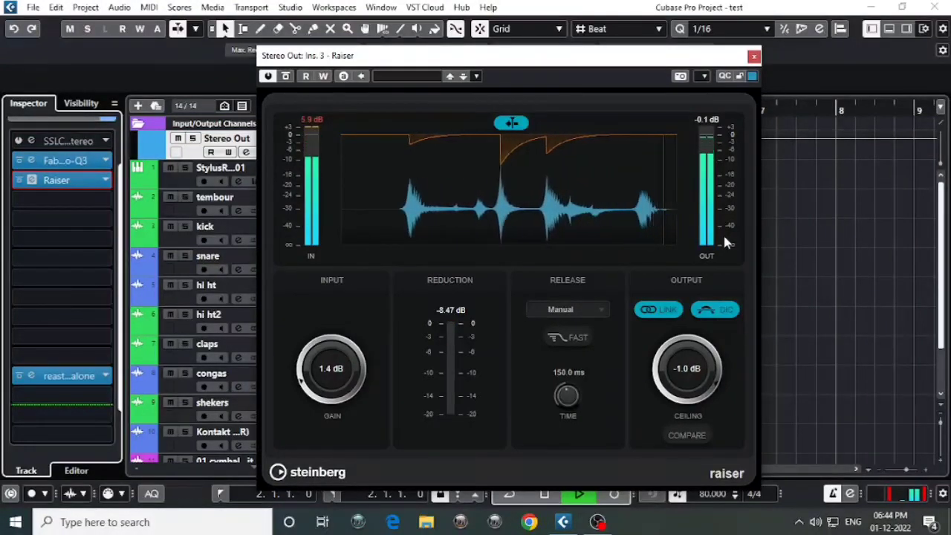
left_click(754, 57)
key("space")
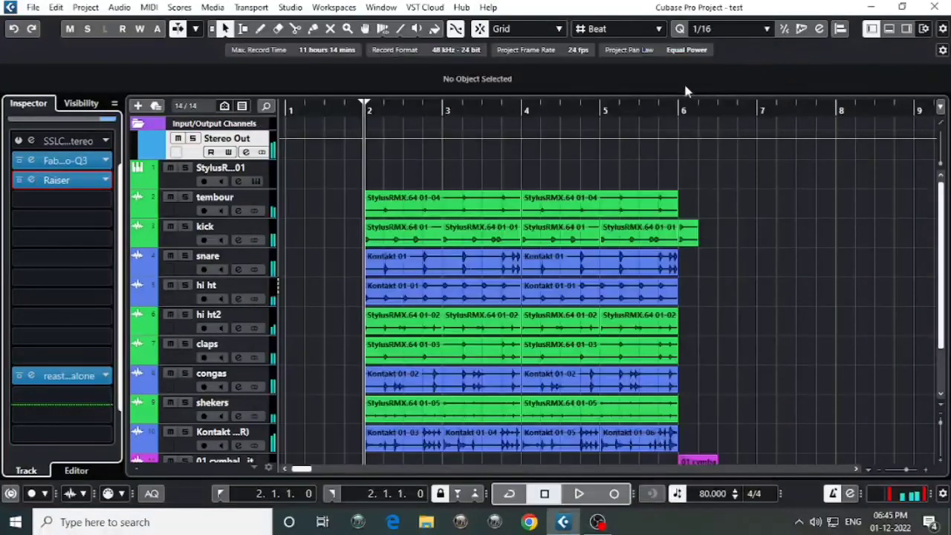
Step: Reactivate the SSLComp compressor and listen to the whole loop through the complete Stereo Out chain, including the closing cymbal
left_click(32, 143)
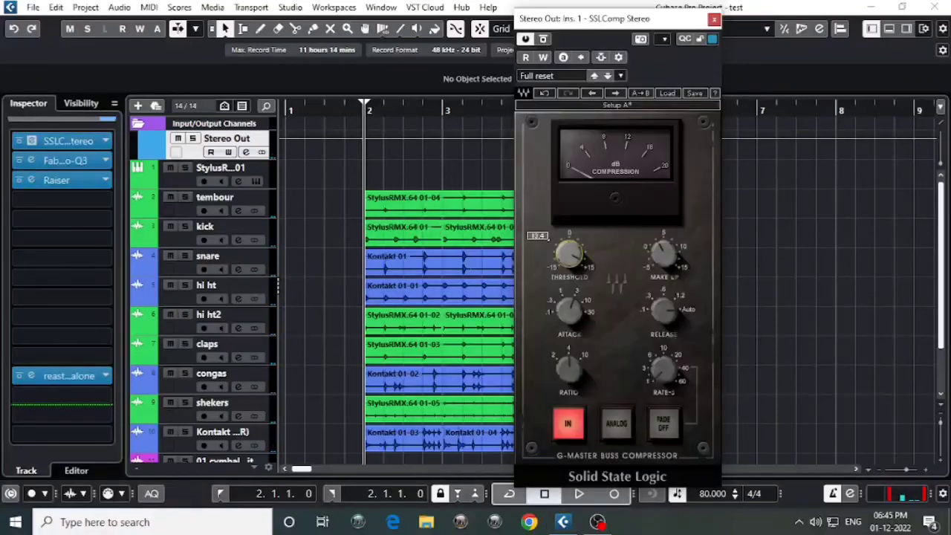
key("space")
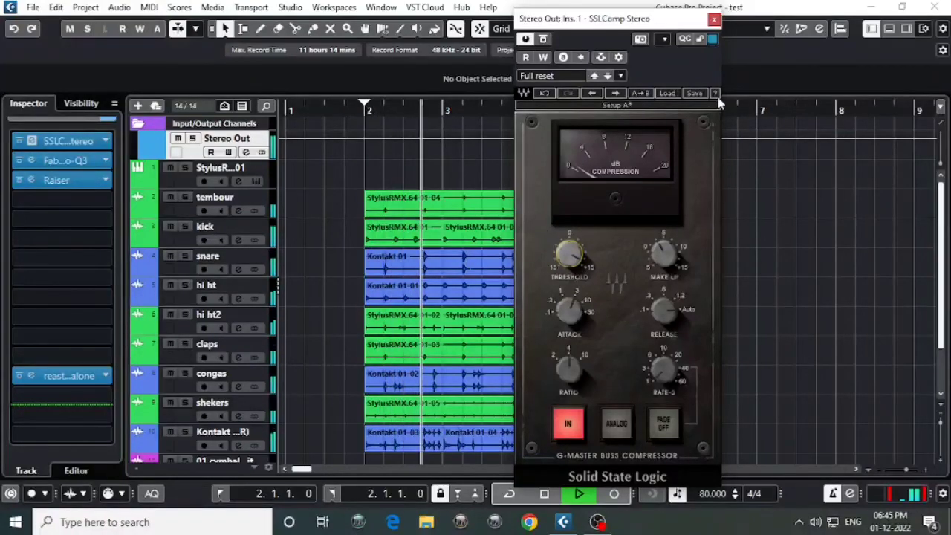
left_click(714, 19)
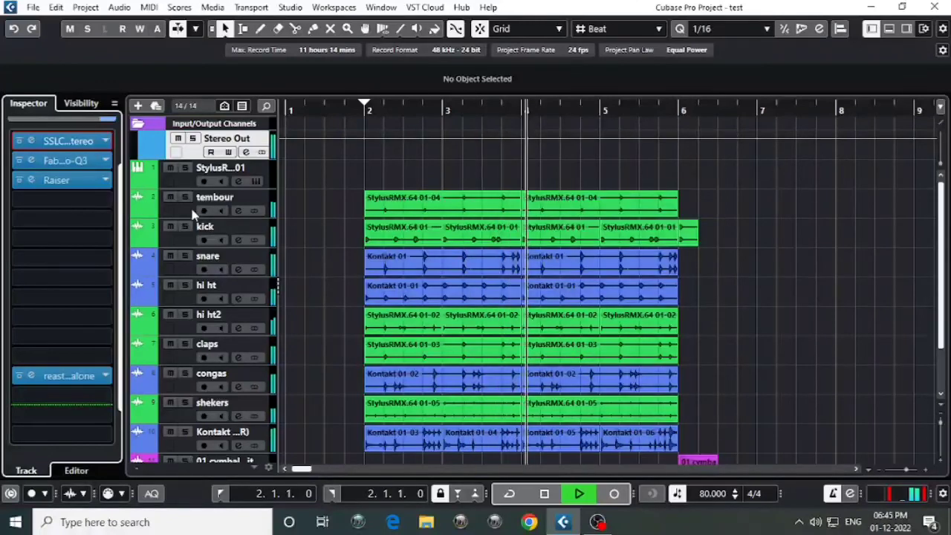
scroll(645, 248, "down", 3)
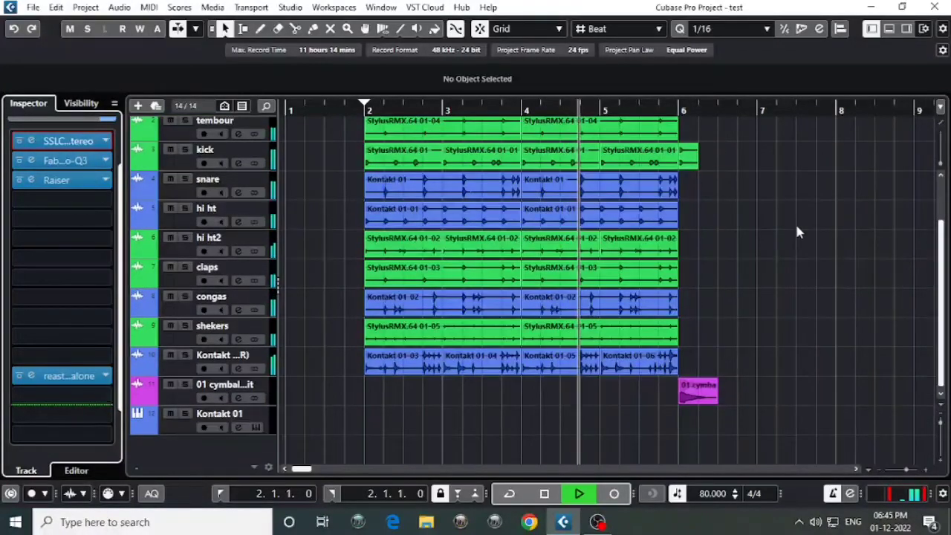
scroll(797, 231, "up", 3)
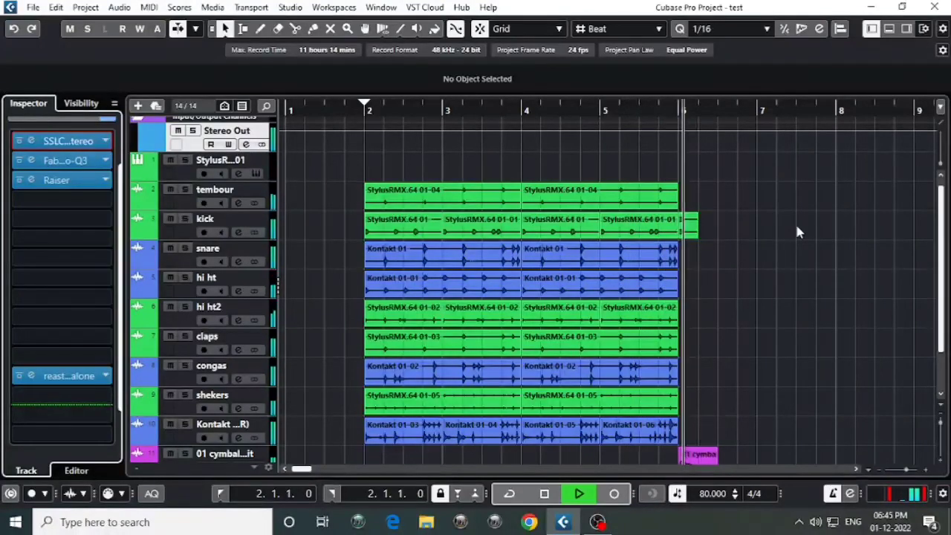
key("space")
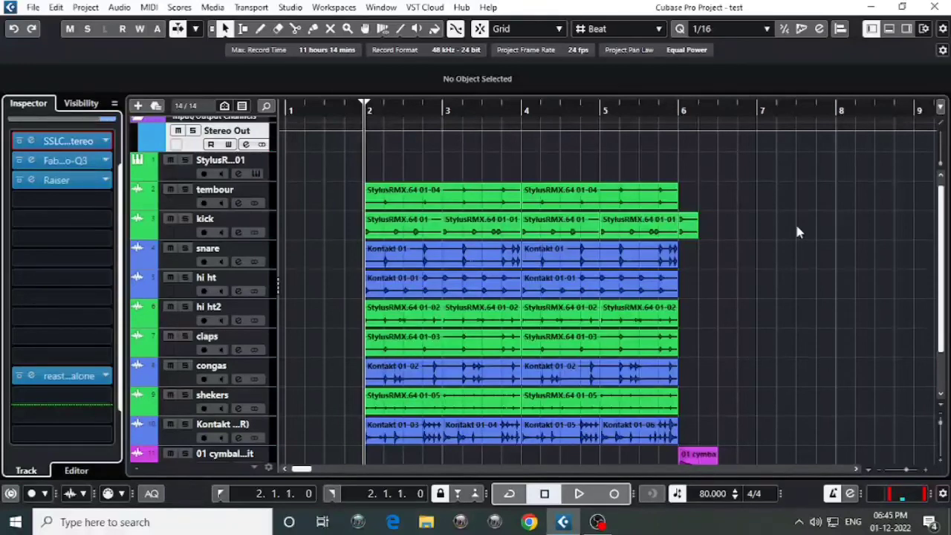
Step: Inspect the channel settings of the Kontakt audio track and select the Kontakt 01 instrument track
scroll(454, 379, "down", 3)
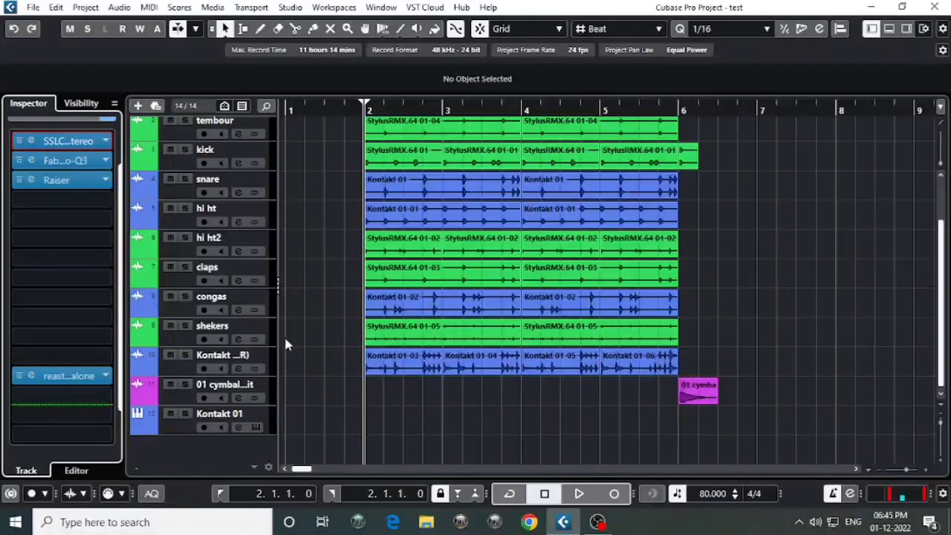
left_click(186, 364)
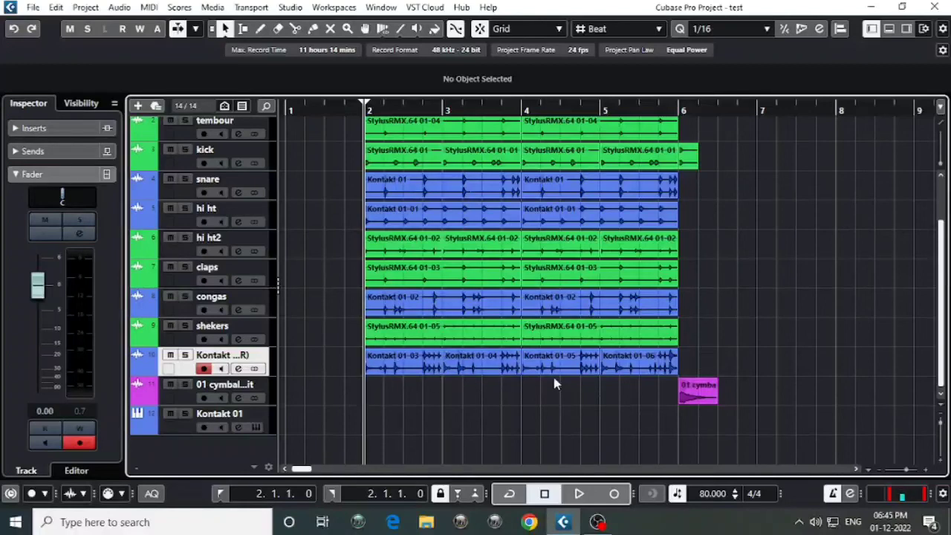
left_click(238, 370)
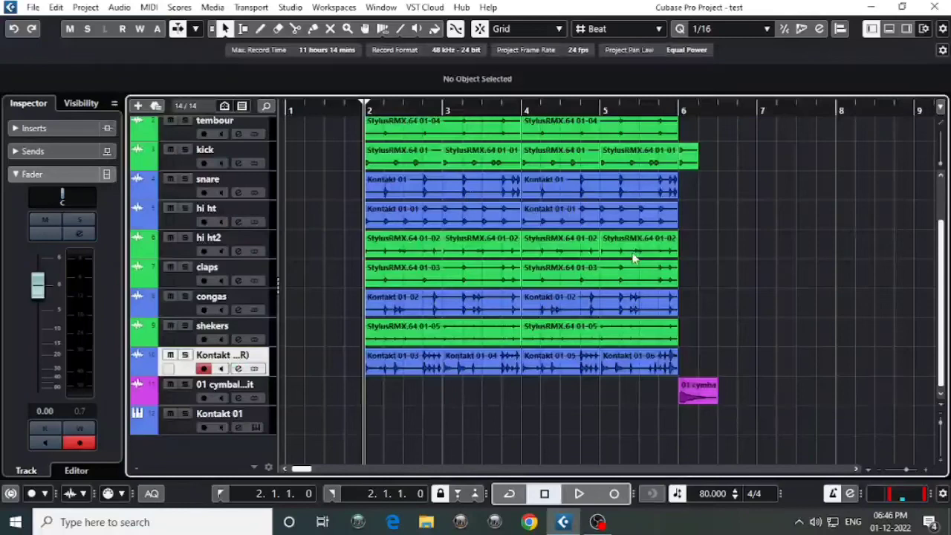
left_click(889, 59)
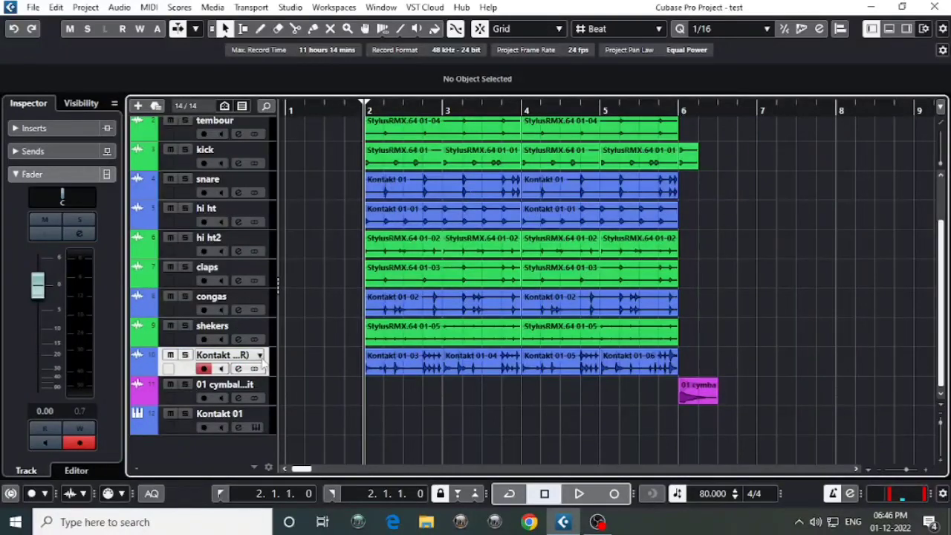
left_click(161, 418)
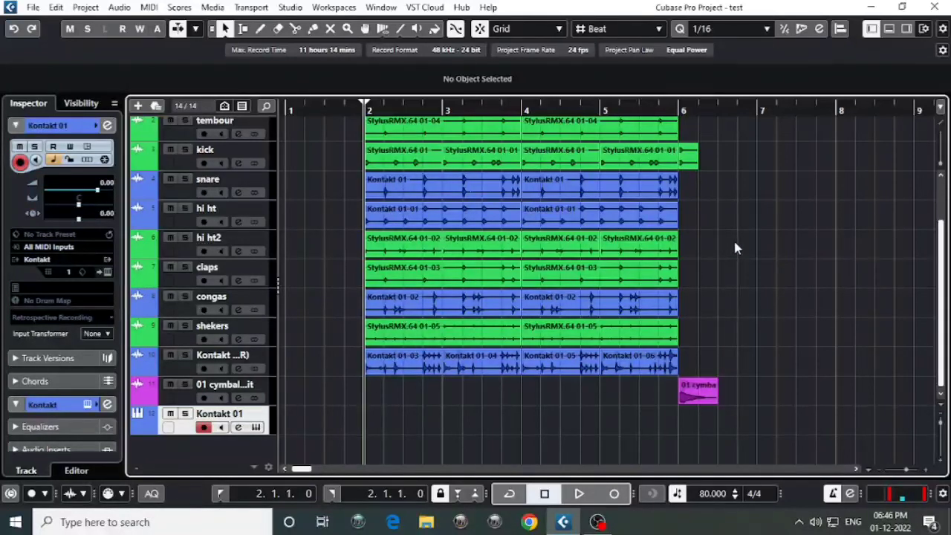
scroll(744, 246, "up", 2)
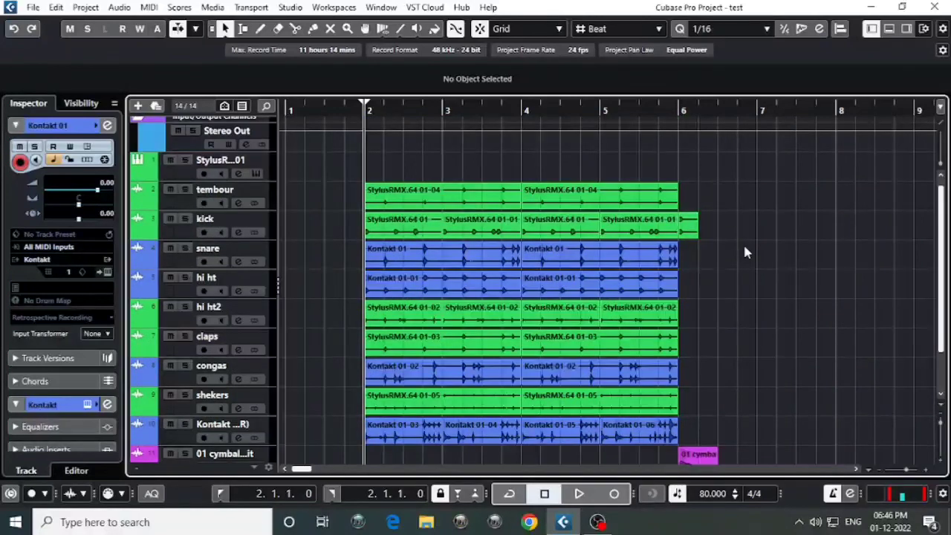